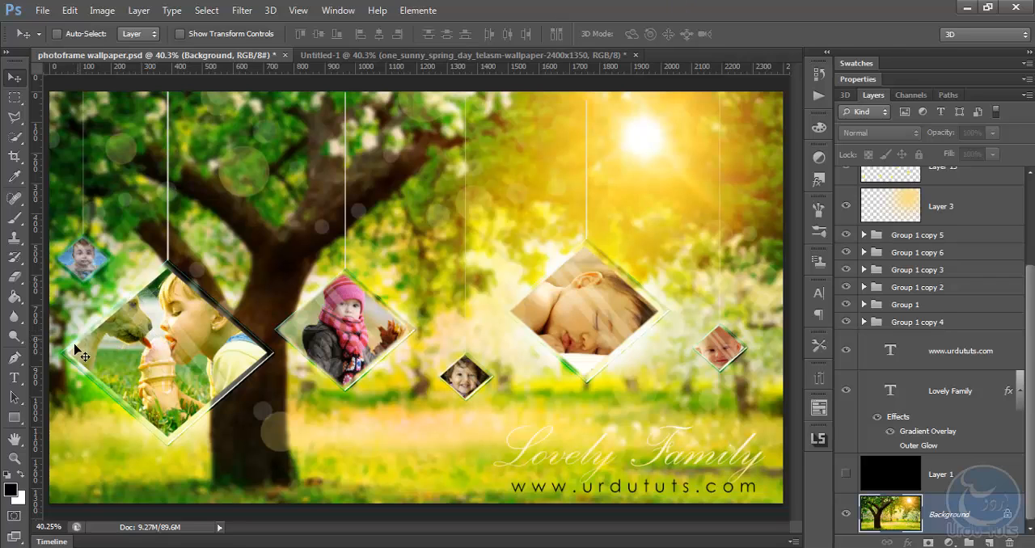
Examine the borders and reflections of the hanging diamond photo frames, and compare the finished wallpaper with the plain tree background document
{"action": "key", "text": "ctrl+minus"}
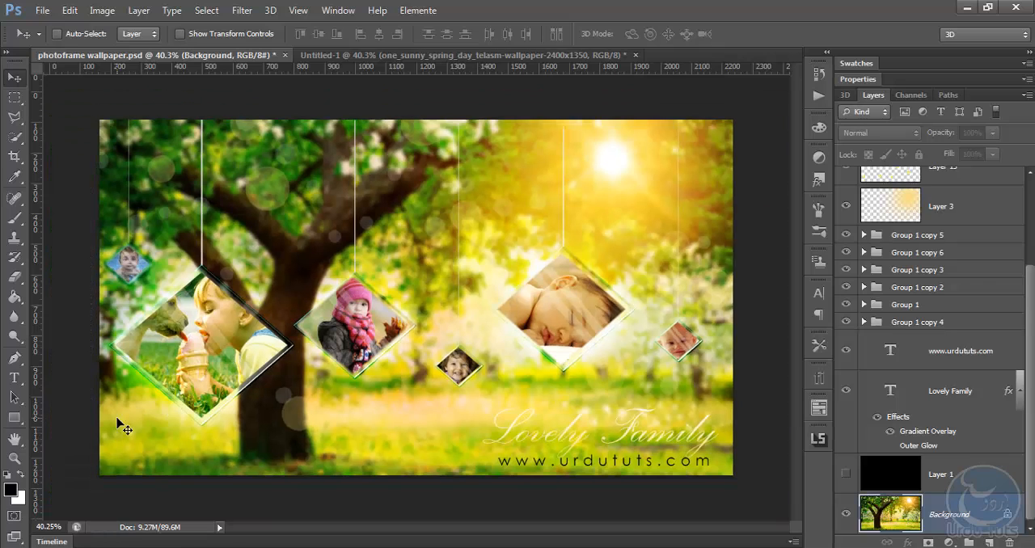
{"action": "key", "text": "ctrl+plus"}
{"action": "key", "text": "ctrl+plus"}
{"action": "key", "text": "ctrl+plus"}
{"action": "key", "text": "ctrl+plus"}
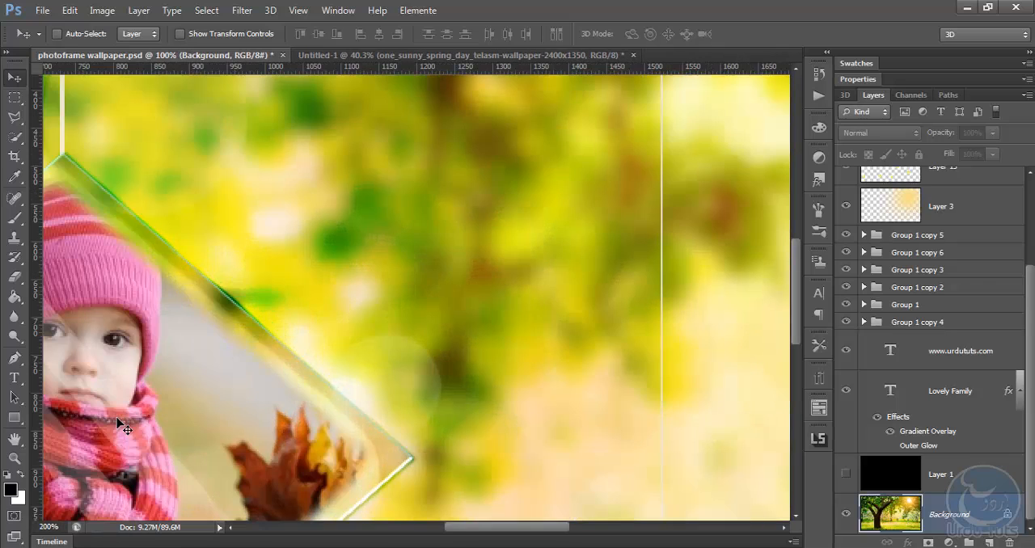
{"action": "left_click_drag", "start_coordinate": [162, 369], "coordinate": [548, 321]}
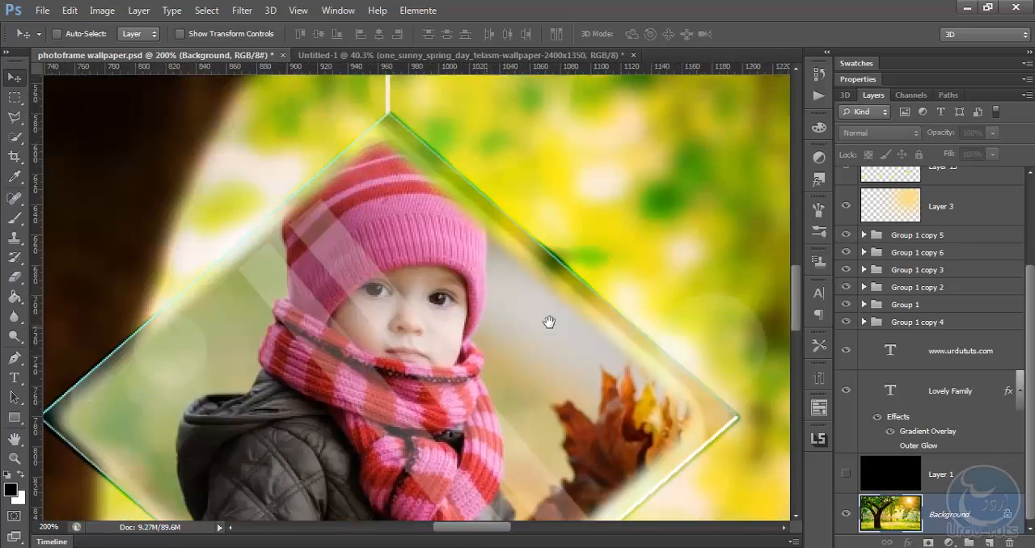
{"action": "left_click_drag", "start_coordinate": [372, 326], "coordinate": [569, 360]}
{"action": "left_click_drag", "start_coordinate": [300, 358], "coordinate": [476, 377]}
{"action": "left_click_drag", "start_coordinate": [270, 377], "coordinate": [399, 131]}
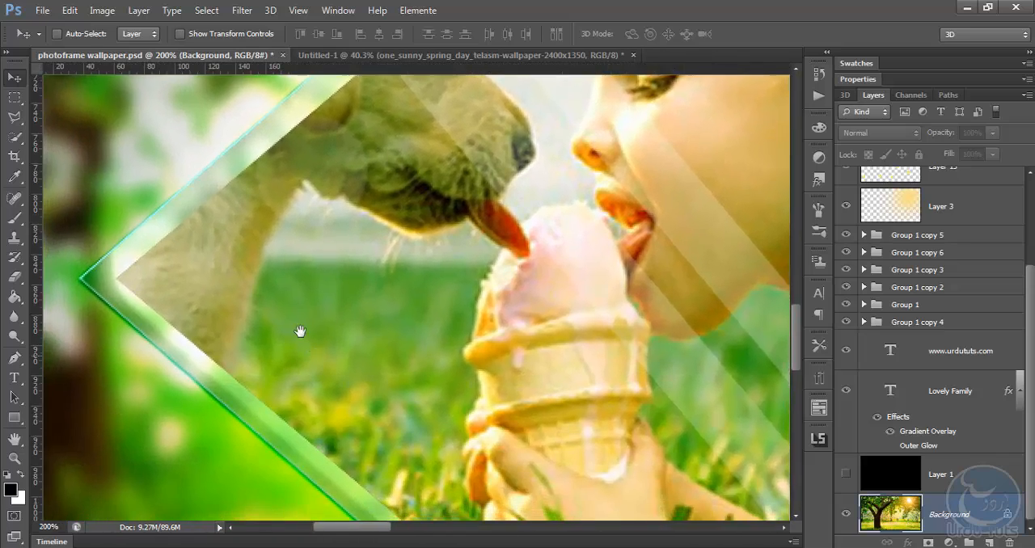
{"action": "left_click_drag", "start_coordinate": [324, 398], "coordinate": [191, 187]}
{"action": "left_click_drag", "start_coordinate": [419, 367], "coordinate": [309, 364]}
{"action": "left_click_drag", "start_coordinate": [627, 263], "coordinate": [408, 325]}
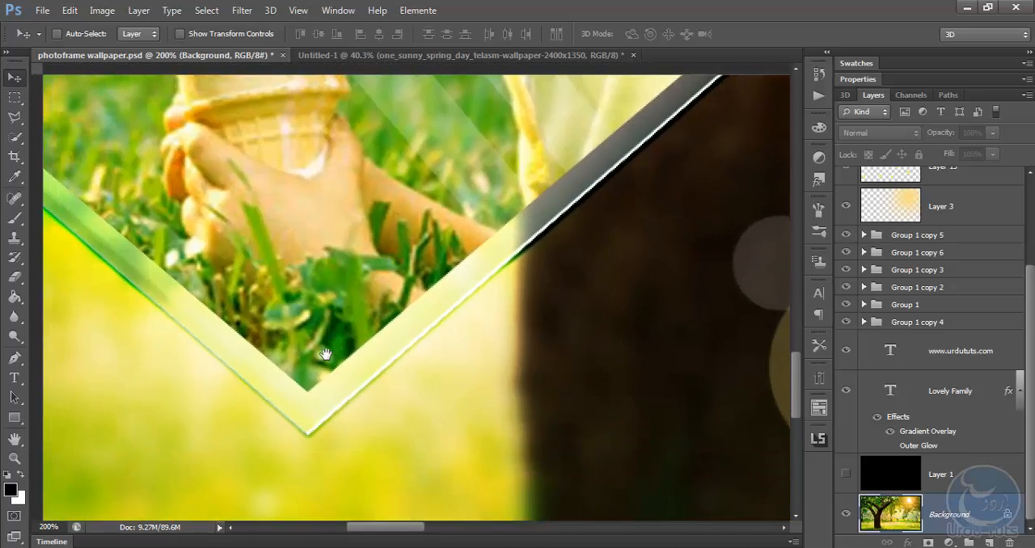
{"action": "left_click_drag", "start_coordinate": [326, 354], "coordinate": [428, 285]}
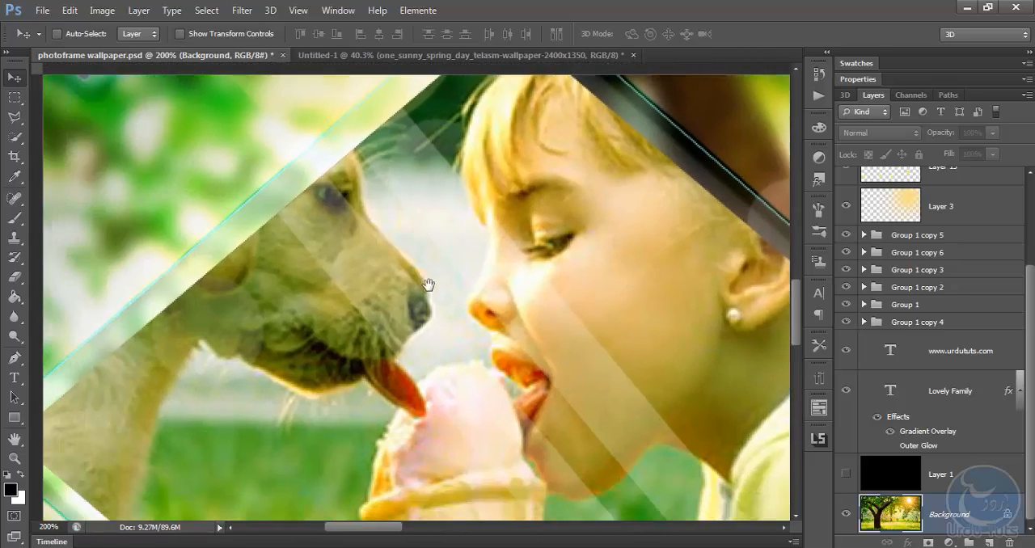
{"action": "key", "text": "ctrl+r"}
{"action": "key", "text": "ctrl+minus"}
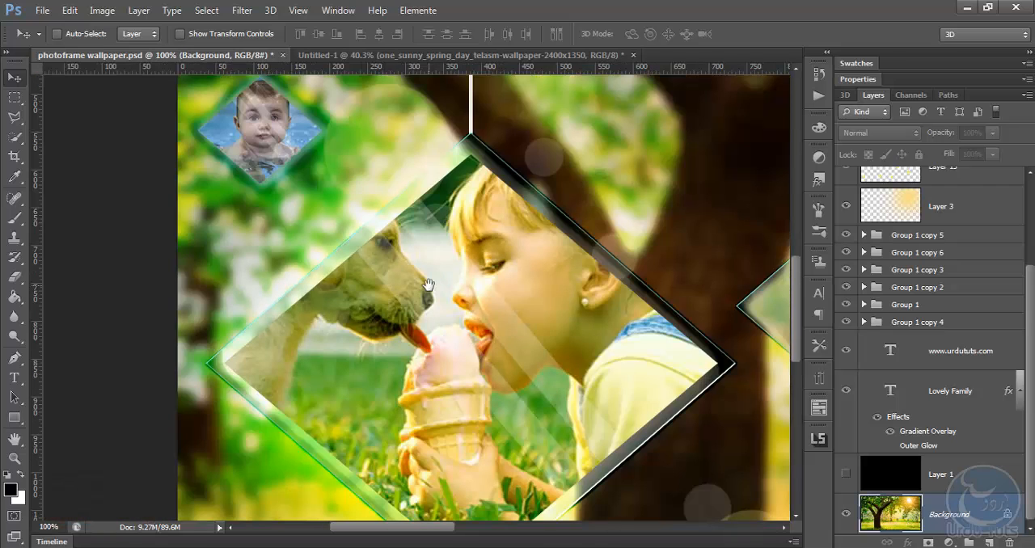
{"action": "left_click_drag", "start_coordinate": [530, 369], "coordinate": [442, 294]}
{"action": "key", "text": "ctrl+0"}
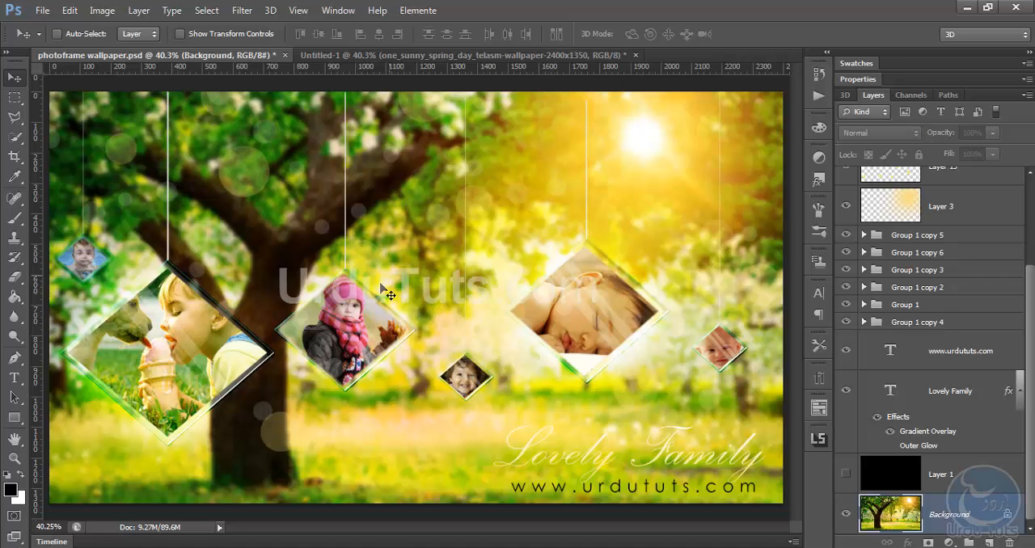
{"action": "left_click", "coordinate": [457, 57]}
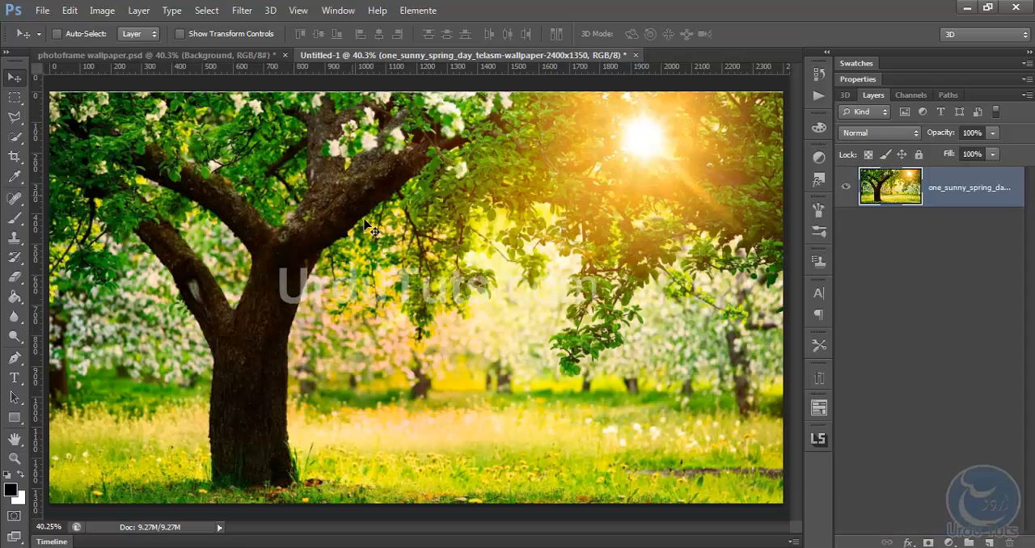
{"action": "left_click", "coordinate": [204, 56]}
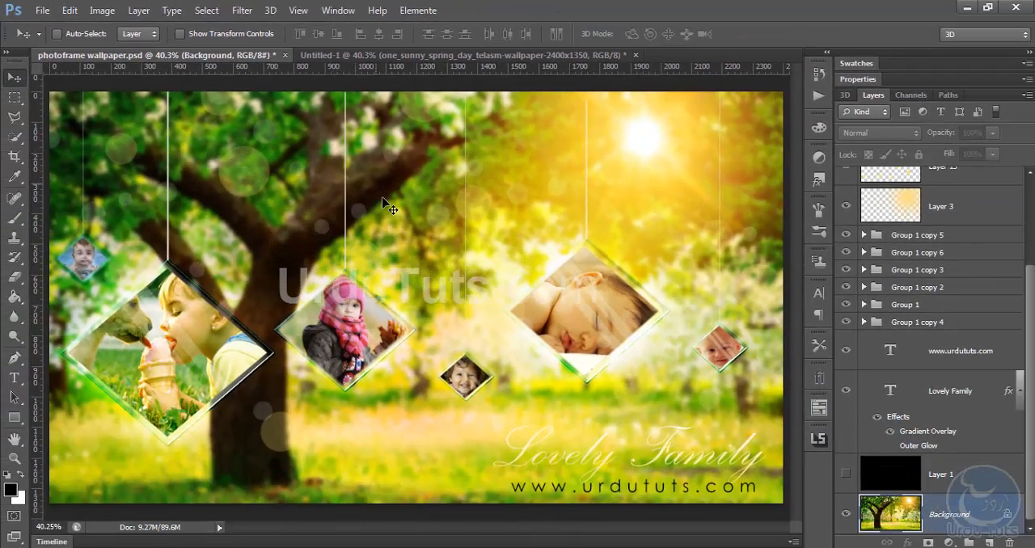
In the Untitled-1 document, add a new layer above the tree photo, hide the photo and fill the new layer with black
{"action": "left_click", "coordinate": [399, 58]}
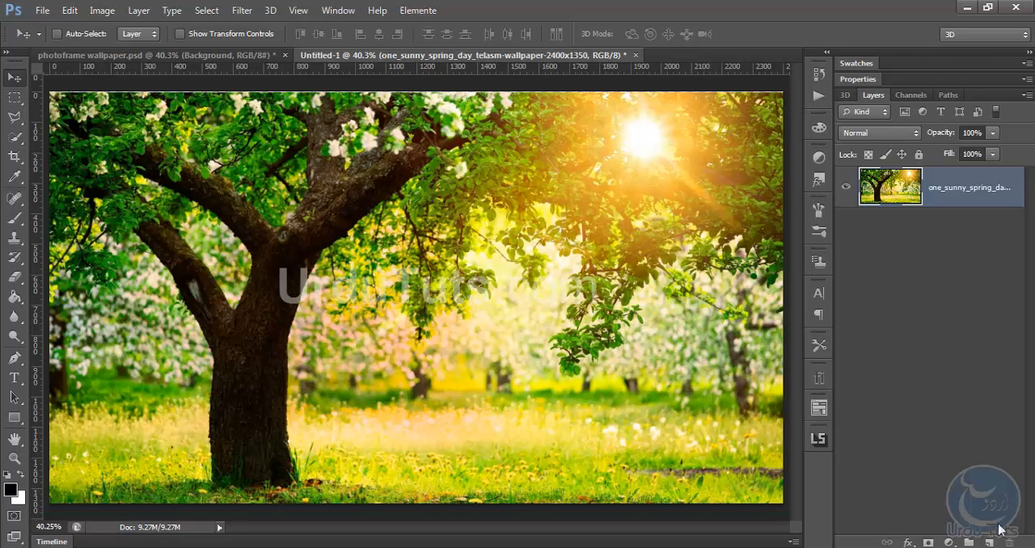
{"action": "left_click", "coordinate": [988, 542]}
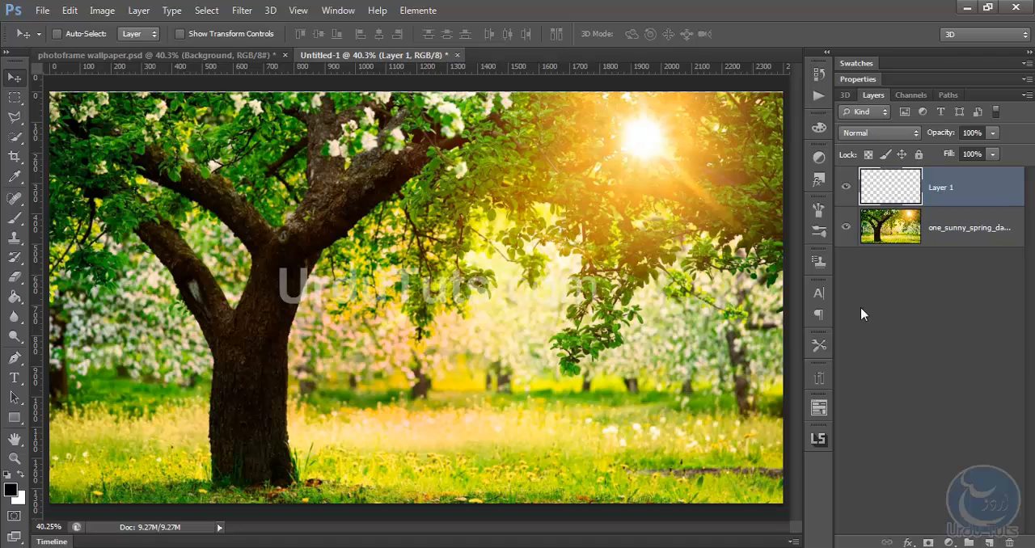
{"action": "left_click", "coordinate": [845, 230]}
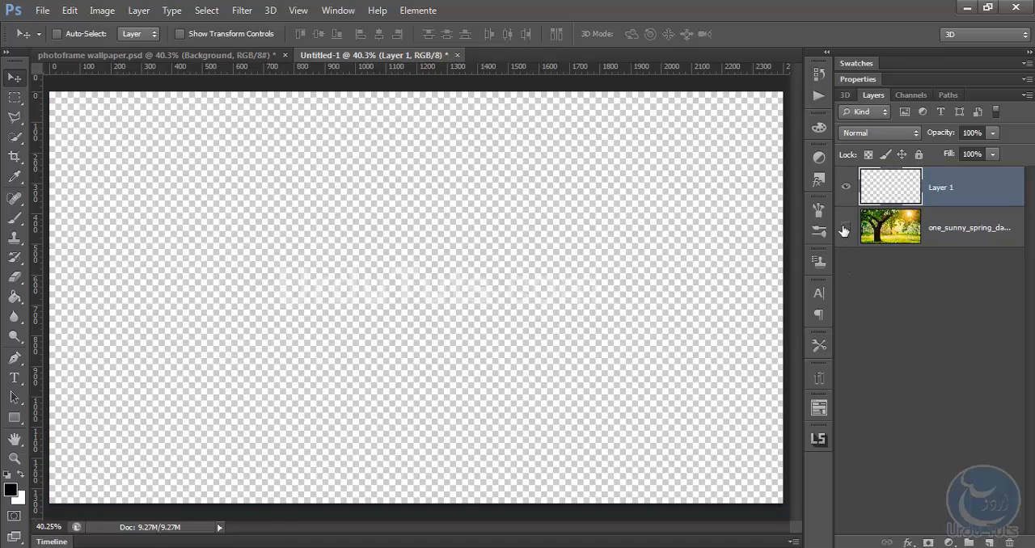
{"action": "left_click", "coordinate": [15, 297]}
{"action": "left_click", "coordinate": [423, 293]}
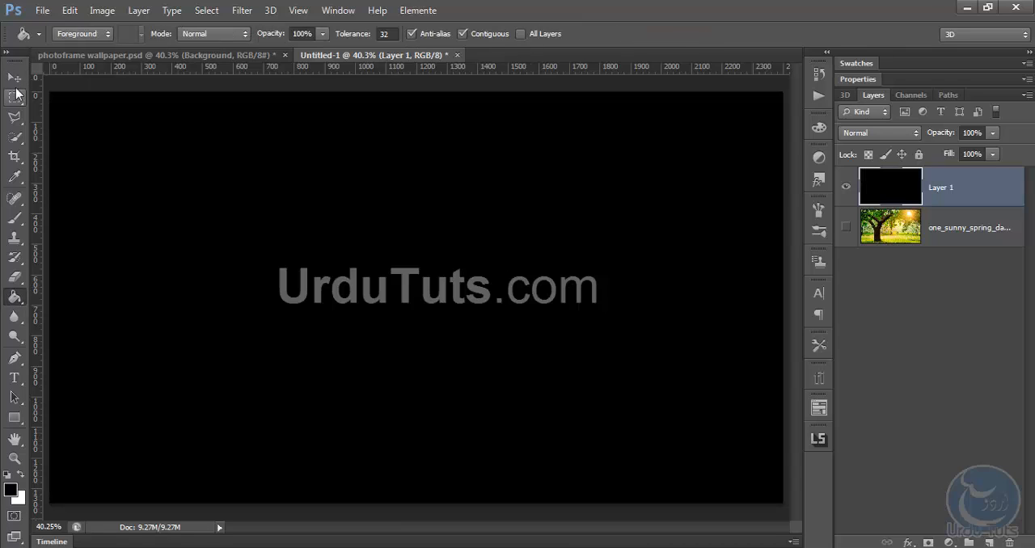
{"action": "left_click", "coordinate": [15, 77]}
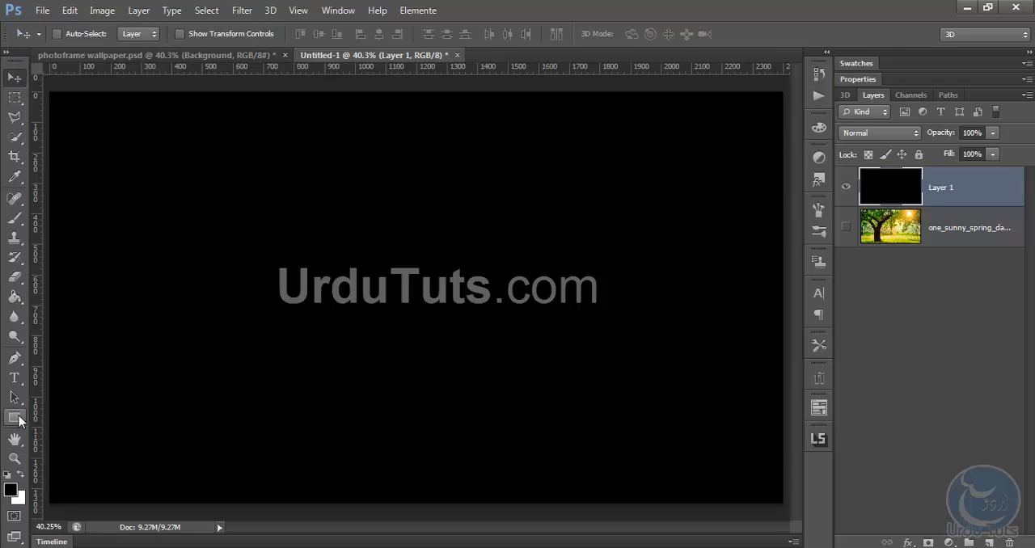
Draw a square shape of about 656 by 656 px on the canvas with the Rectangle tool
{"action": "left_click", "coordinate": [18, 419]}
{"action": "left_click", "coordinate": [84, 421]}
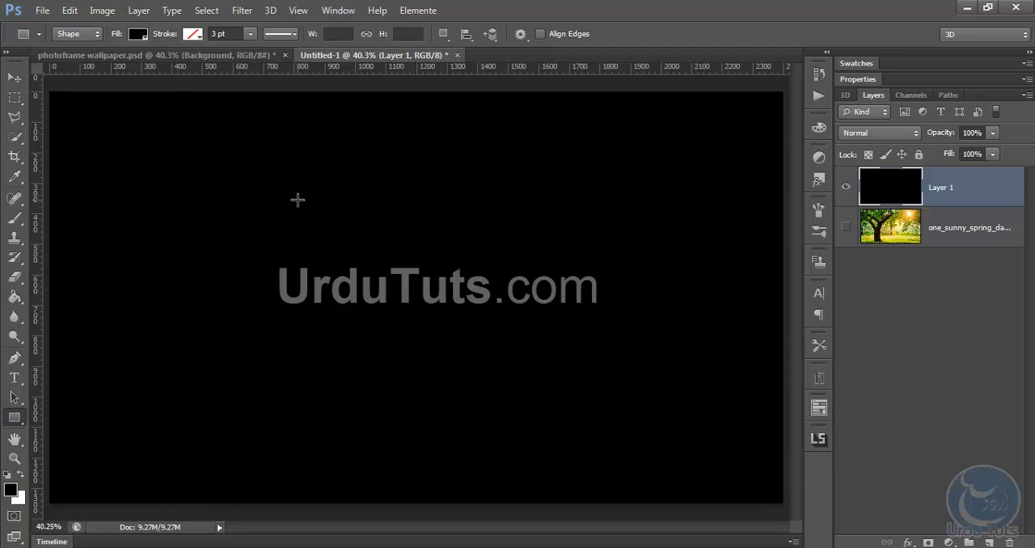
{"action": "left_click_drag", "start_coordinate": [247, 165], "coordinate": [514, 365]}
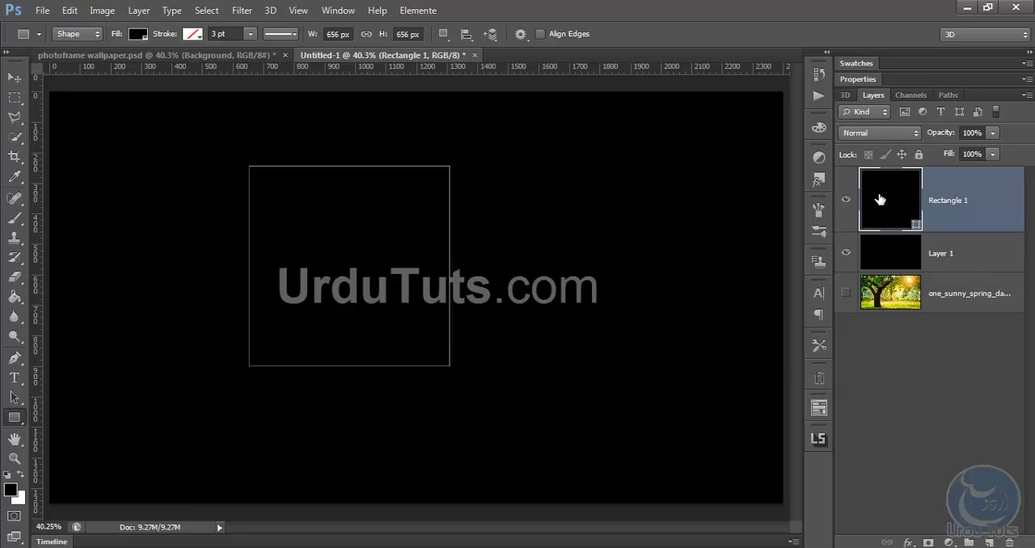
Recolour the square shape white (ffffff) and reduce its layer fill to 0%
{"action": "double_click", "coordinate": [884, 203]}
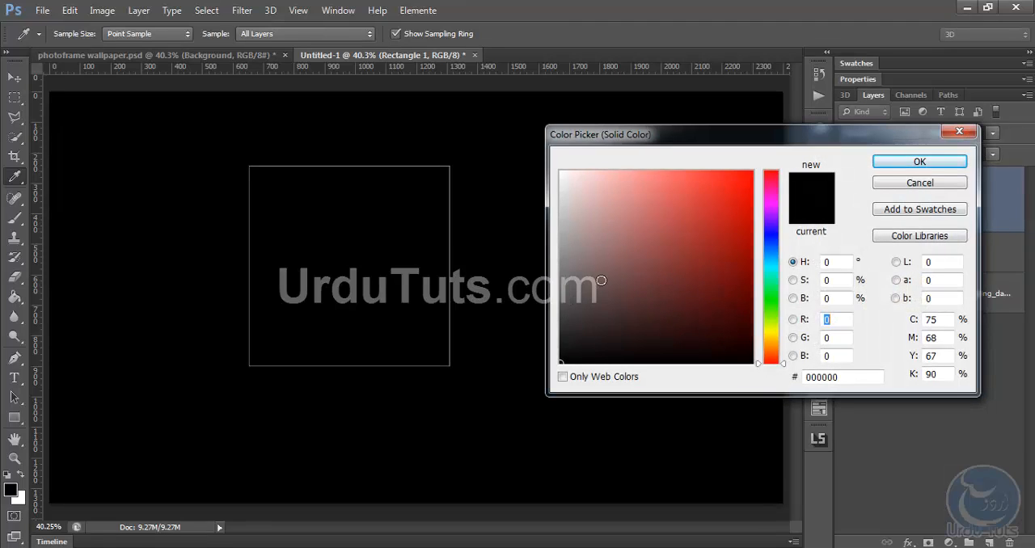
{"action": "left_click", "coordinate": [693, 172]}
{"action": "mouse_move", "coordinate": [693, 159]}
{"action": "left_mouse_down"}
{"action": "mouse_move", "coordinate": [734, 215]}
{"action": "mouse_move", "coordinate": [726, 245]}
{"action": "mouse_move", "coordinate": [620, 169]}
{"action": "mouse_move", "coordinate": [528, 148]}
{"action": "left_mouse_up"}
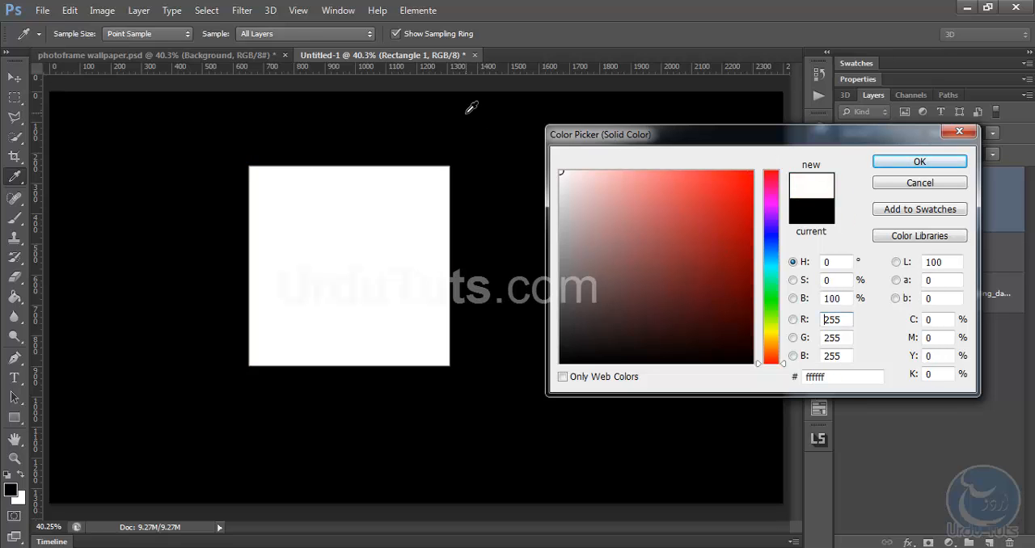
{"action": "left_click", "coordinate": [918, 161]}
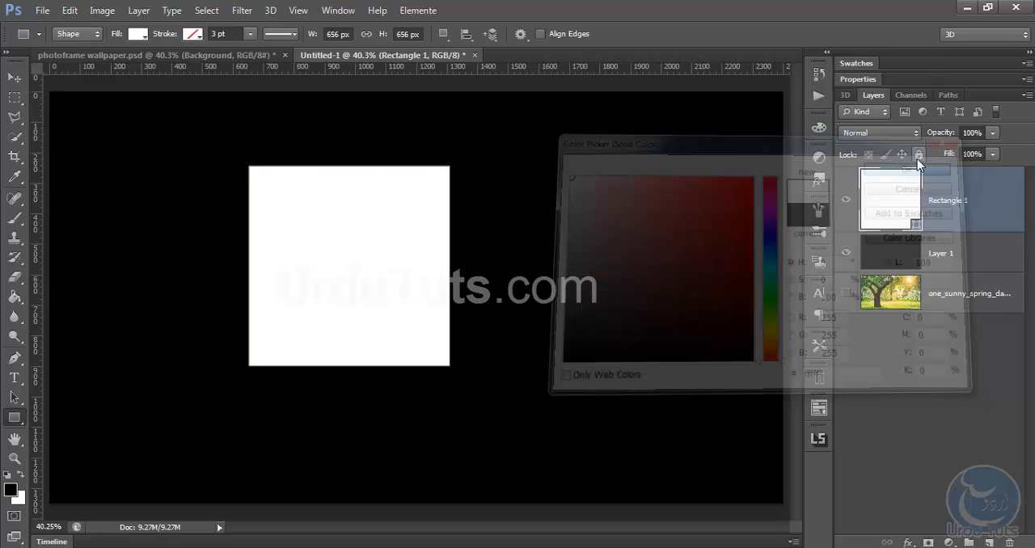
{"action": "key", "text": "shift"}
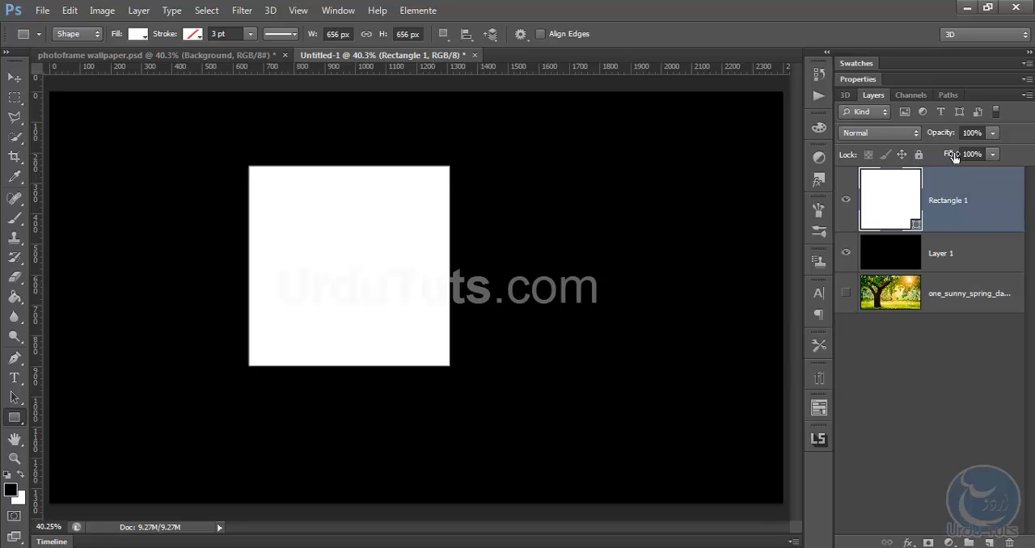
{"action": "left_click_drag", "start_coordinate": [950, 154], "coordinate": [420, 173]}
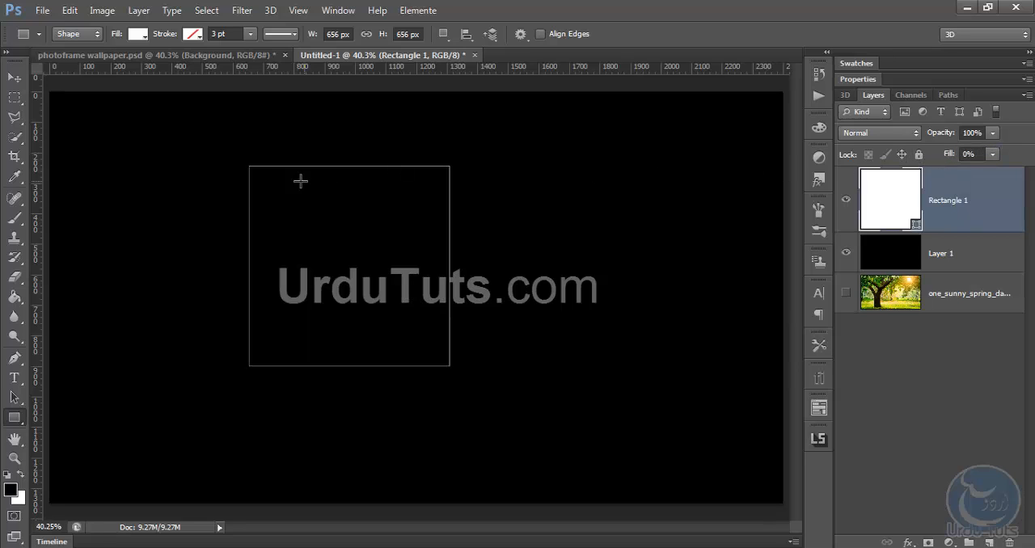
Move the square to about the centre of the canvas and keep its shape layer selected
{"action": "left_click", "coordinate": [13, 77]}
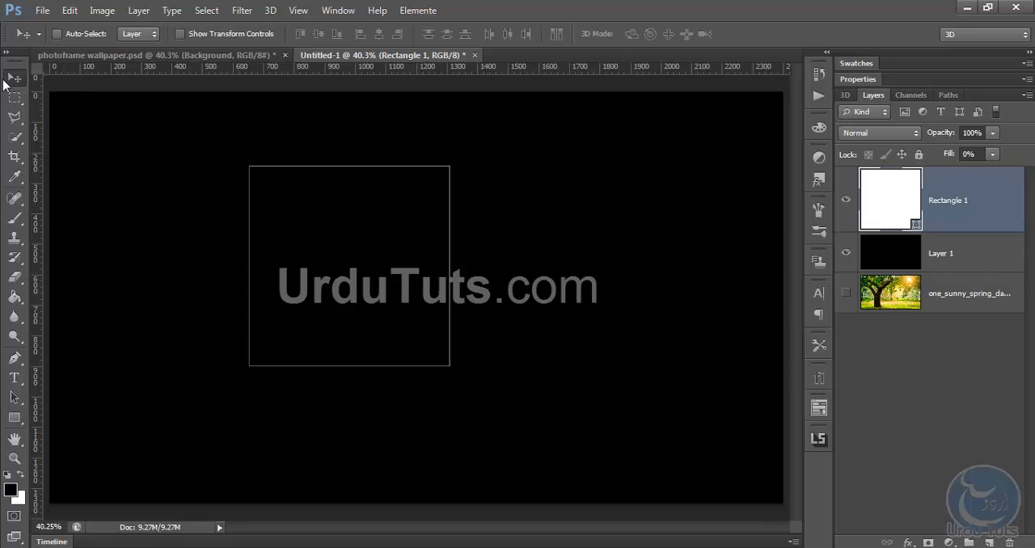
{"action": "left_click_drag", "start_coordinate": [294, 215], "coordinate": [353, 242]}
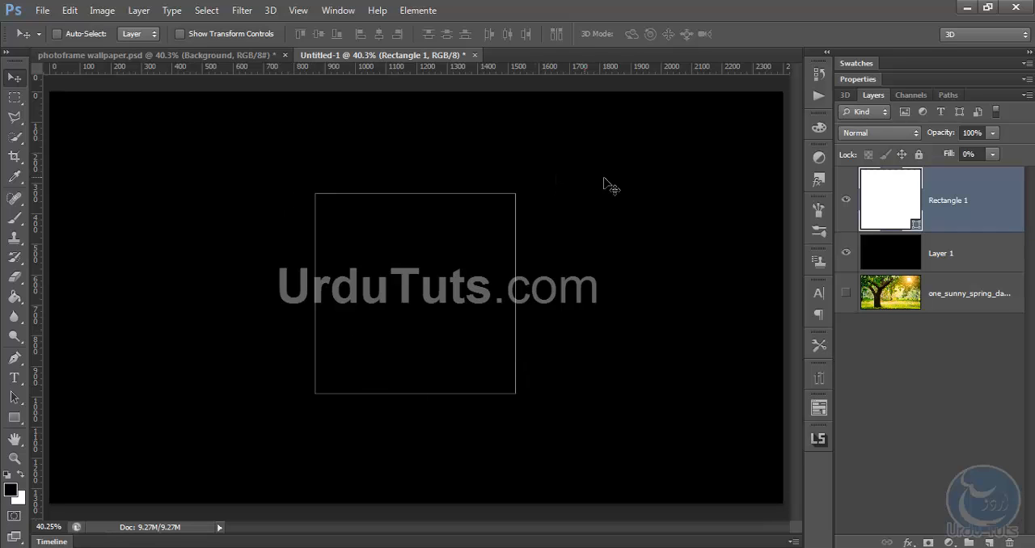
{"action": "left_click", "coordinate": [961, 255]}
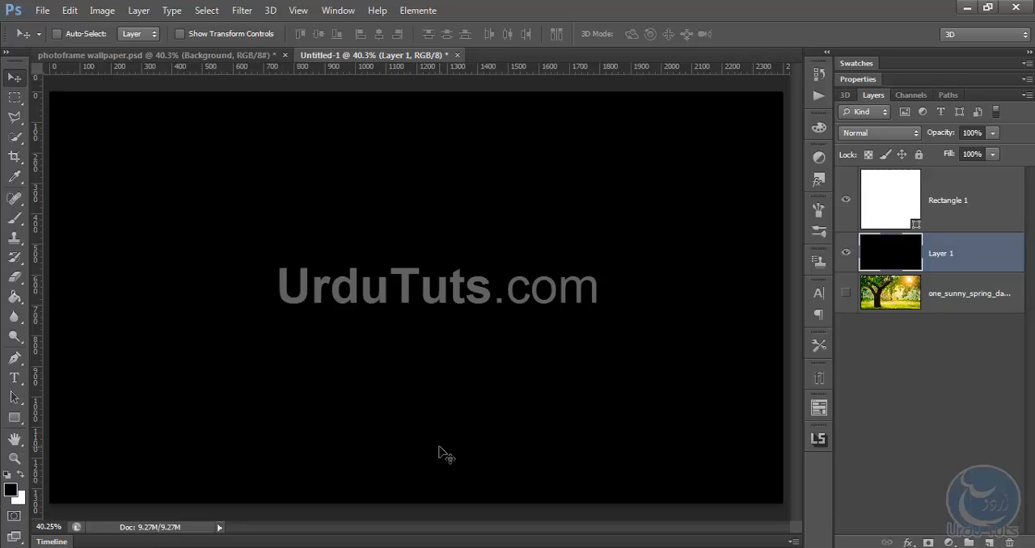
{"action": "left_click", "coordinate": [961, 224]}
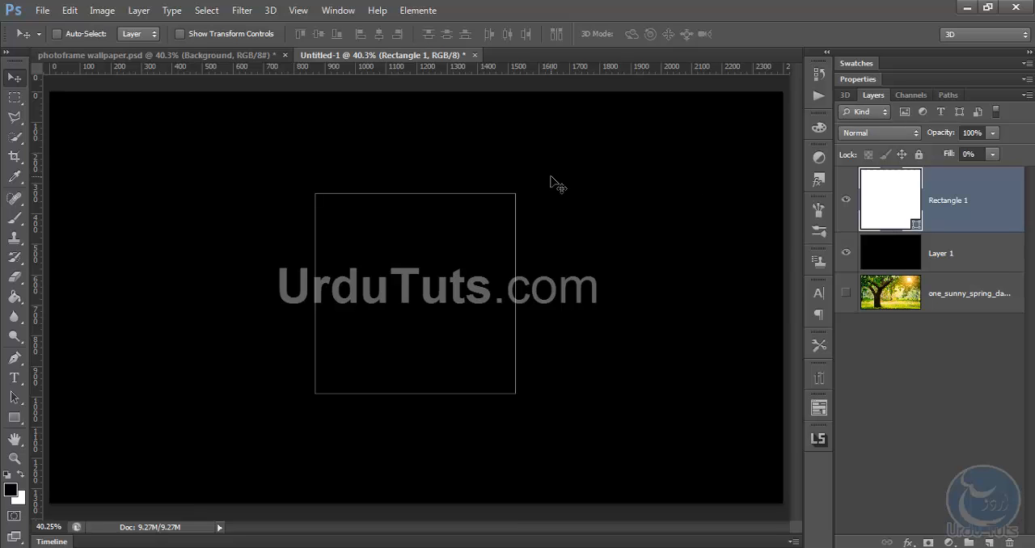
Rotate the square 45° into a diamond with Free Transform and shift its centre to about X 1092, Y 634 px
{"action": "key", "text": "ctrl+t"}
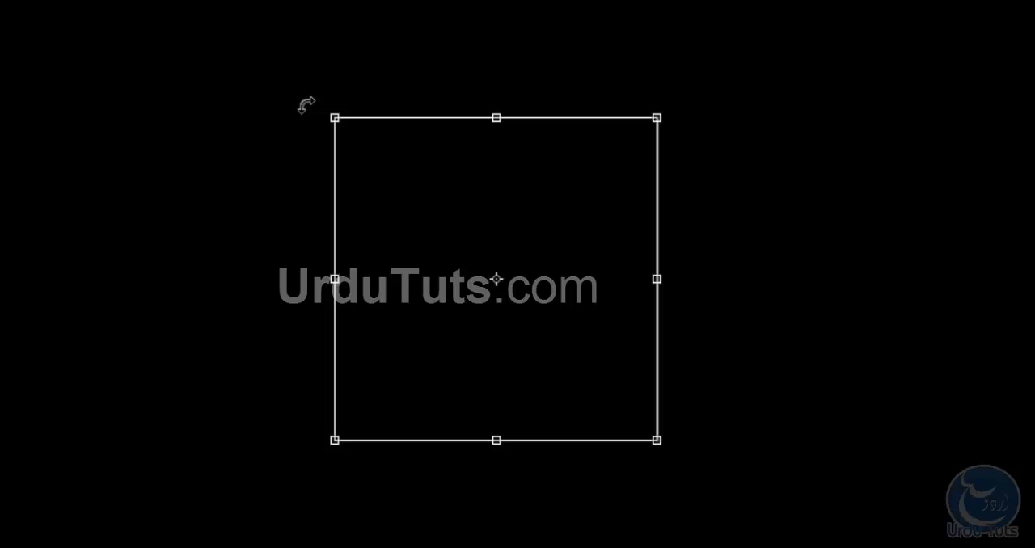
{"action": "left_click_drag", "start_coordinate": [309, 98], "coordinate": [344, 66]}
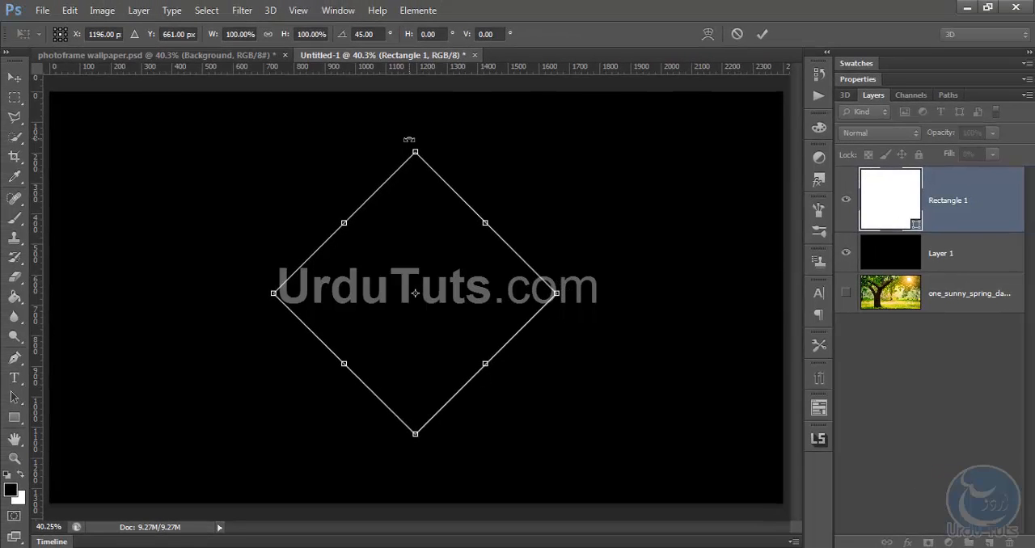
{"action": "left_click_drag", "start_coordinate": [424, 234], "coordinate": [392, 226]}
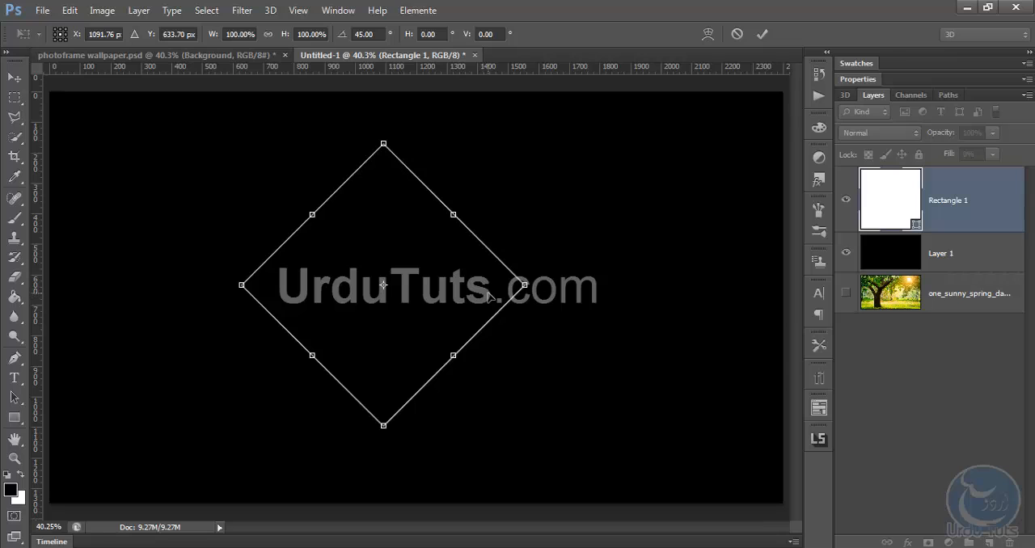
{"action": "left_click_drag", "start_coordinate": [527, 286], "coordinate": [564, 286]}
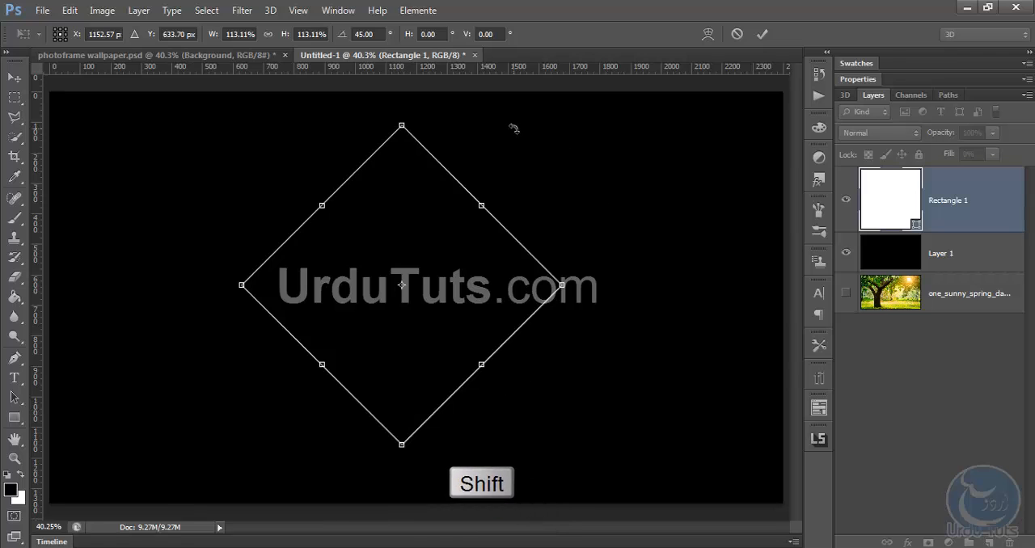
{"action": "key", "text": "ctrl+z"}
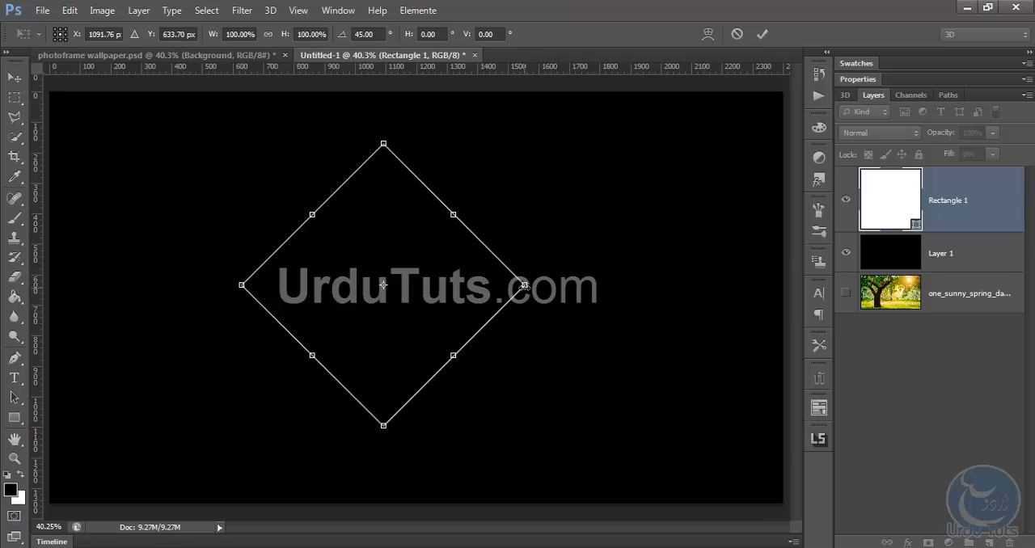
{"action": "mouse_move", "coordinate": [524, 285]}
{"action": "left_mouse_down"}
{"action": "mouse_move", "coordinate": [578, 280]}
{"action": "mouse_move", "coordinate": [461, 285]}
{"action": "mouse_move", "coordinate": [540, 284]}
{"action": "left_mouse_up"}
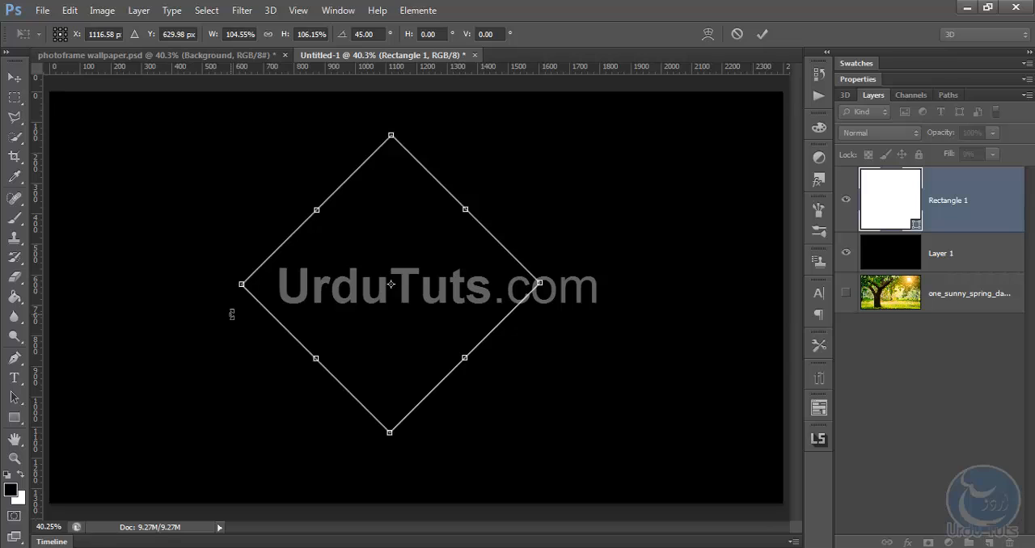
{"action": "key", "text": "ctrl+z"}
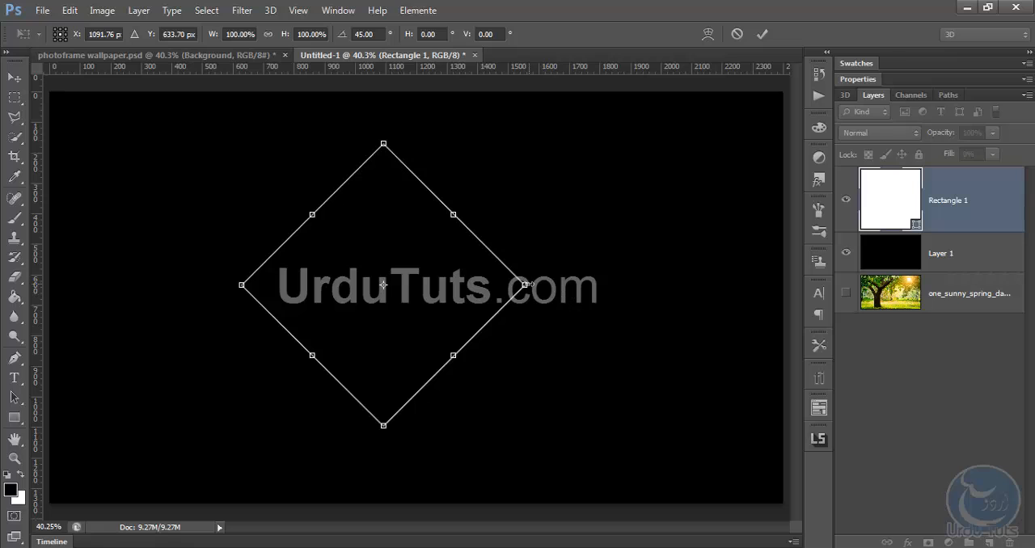
Widen the diamond to about 108% by pulling its side corner outward, move its centre to about X 1149, Y 688 px, and apply the transform
{"action": "left_click_drag", "start_coordinate": [526, 285], "coordinate": [550, 286]}
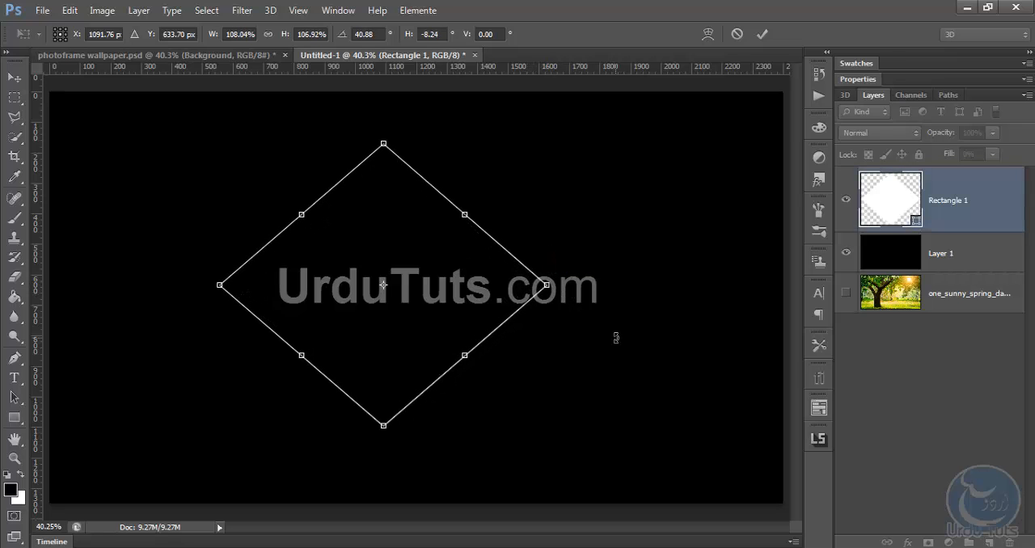
{"action": "left_click_drag", "start_coordinate": [395, 173], "coordinate": [411, 196]}
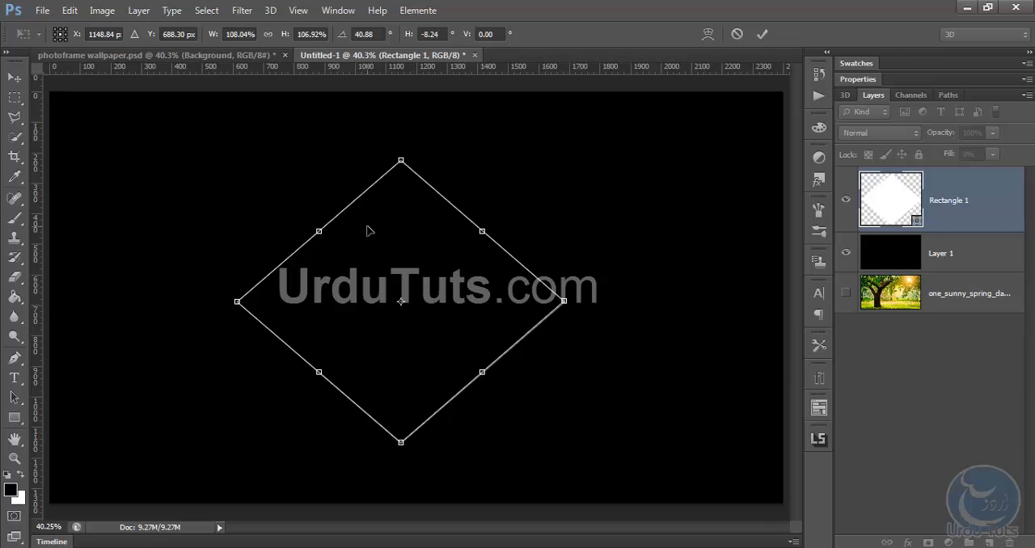
{"action": "key", "text": "Return"}
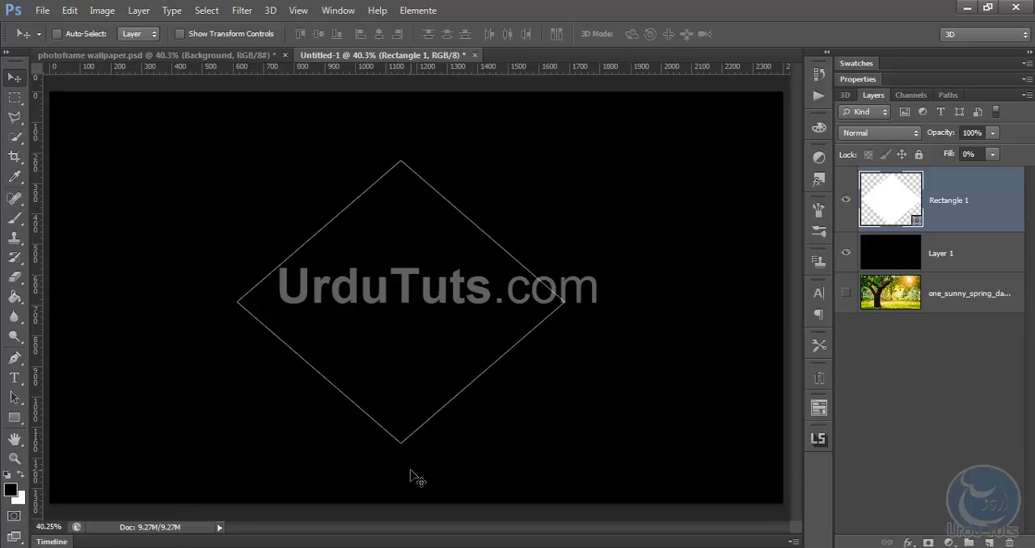
Add a Bevel & Emboss effect to the diamond's layer with a depth of 260%
{"action": "right_click", "coordinate": [961, 202]}
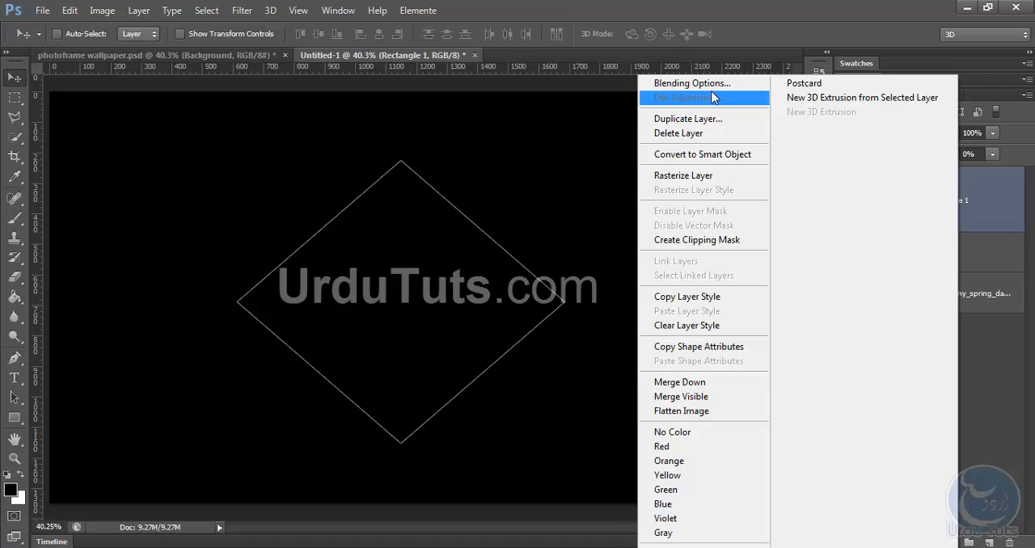
{"action": "left_click", "coordinate": [998, 359]}
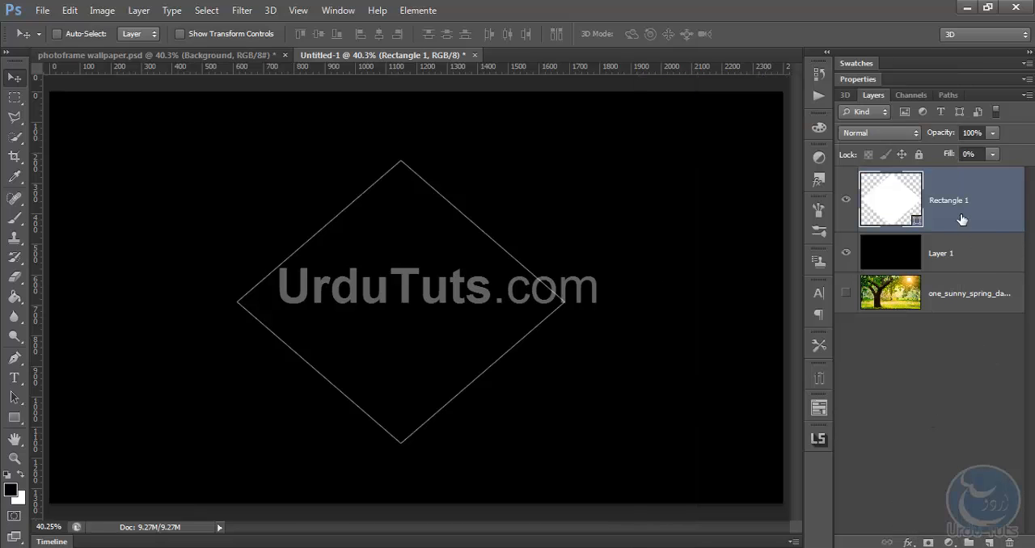
{"action": "left_click", "coordinate": [909, 543]}
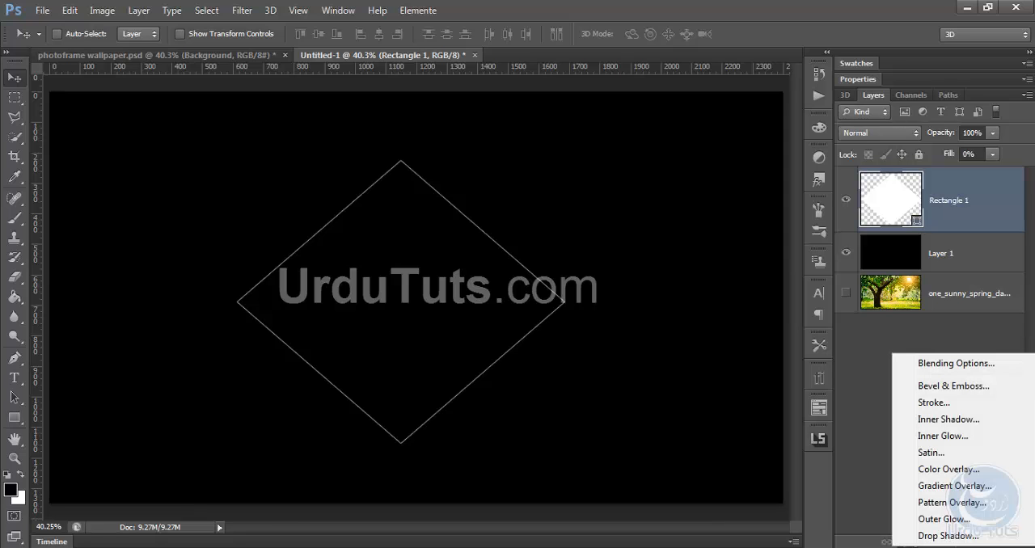
{"action": "left_click", "coordinate": [937, 365]}
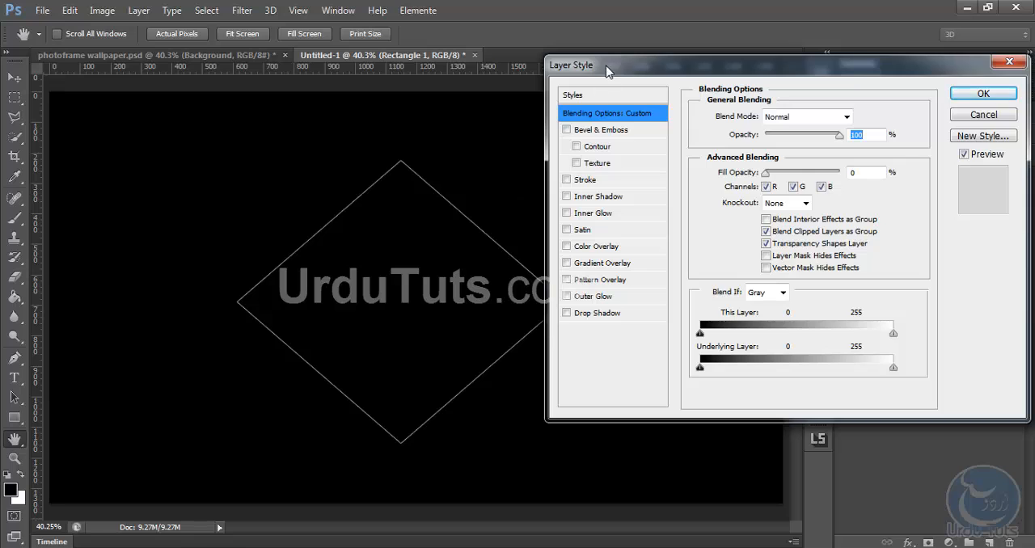
{"action": "left_click_drag", "start_coordinate": [598, 54], "coordinate": [633, 111]}
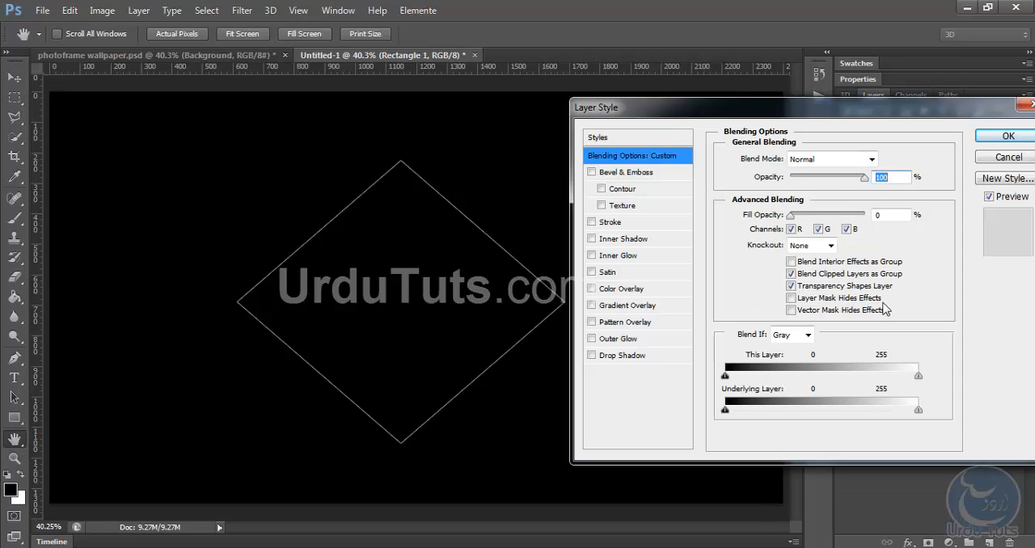
{"action": "left_click", "coordinate": [603, 174]}
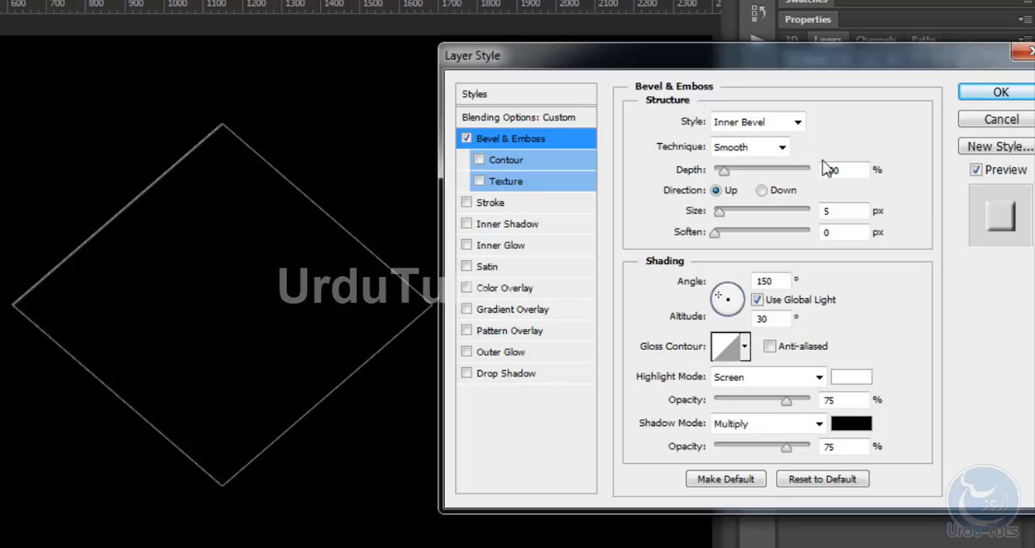
{"action": "left_click_drag", "start_coordinate": [724, 171], "coordinate": [777, 171]}
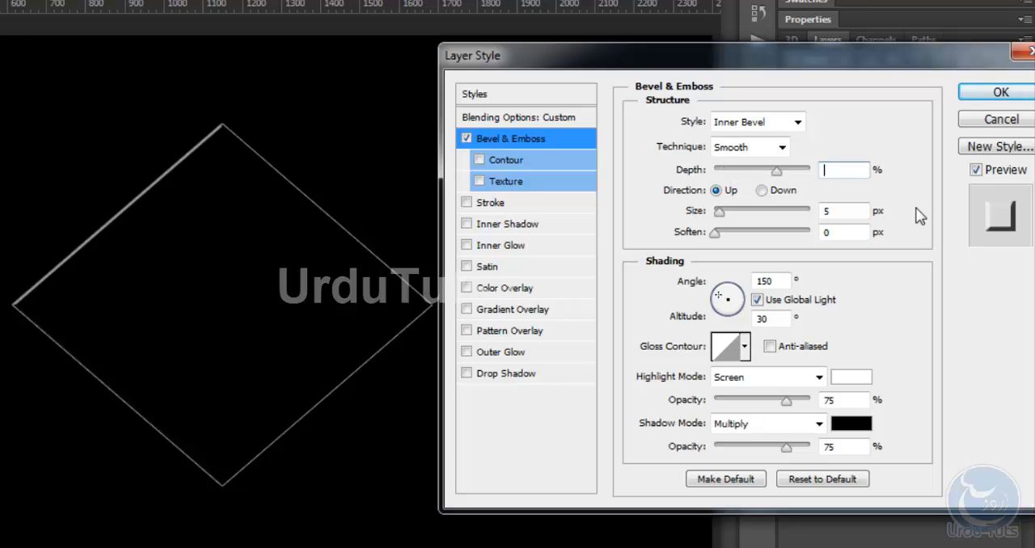
{"action": "type", "text": "260"}
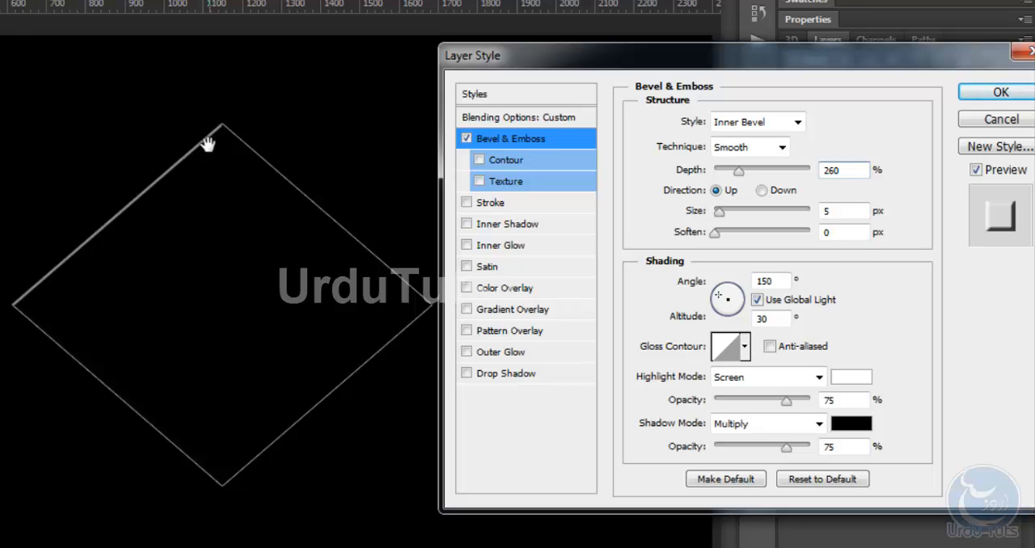
Compare the diamond with and without Bevel & Emboss, leaving the effect enabled
{"action": "left_click", "coordinate": [468, 138]}
{"action": "left_click", "coordinate": [468, 138]}
{"action": "left_click", "coordinate": [469, 139]}
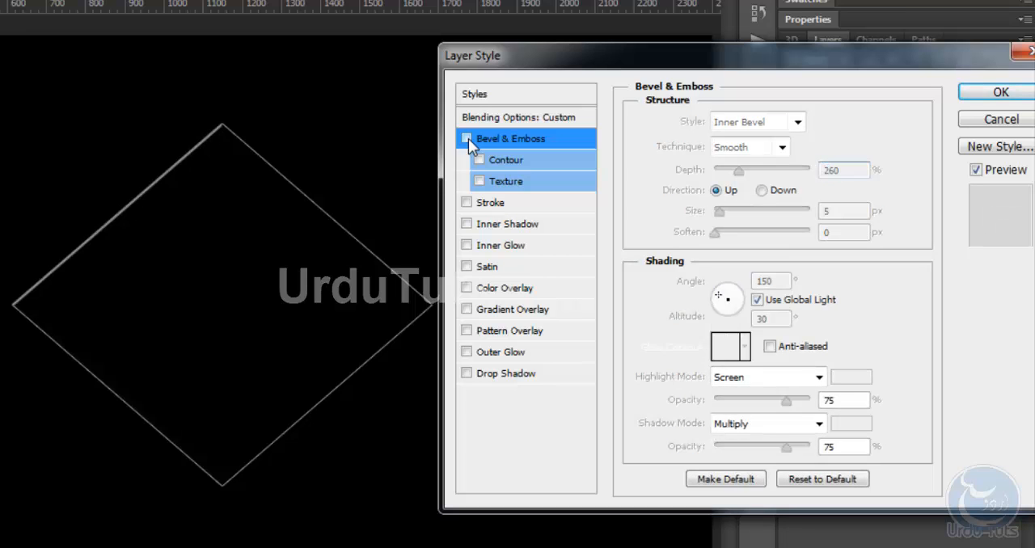
{"action": "left_click", "coordinate": [468, 138]}
{"action": "left_click", "coordinate": [468, 138]}
{"action": "left_click", "coordinate": [468, 139]}
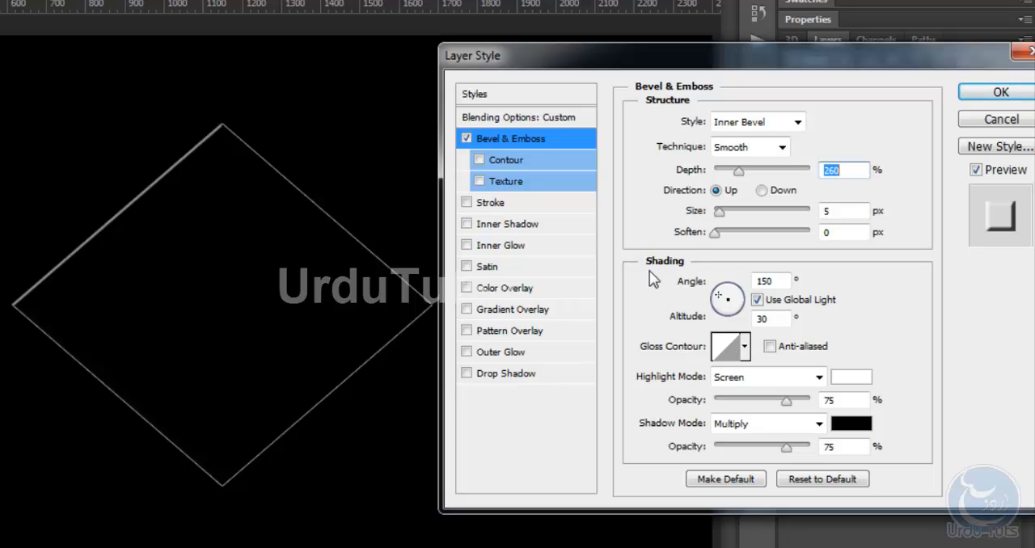
Set the bevel's shading angle to 140° and its highlight to Linear Dodge (Add) at 45% opacity
{"action": "double_click", "coordinate": [778, 280]}
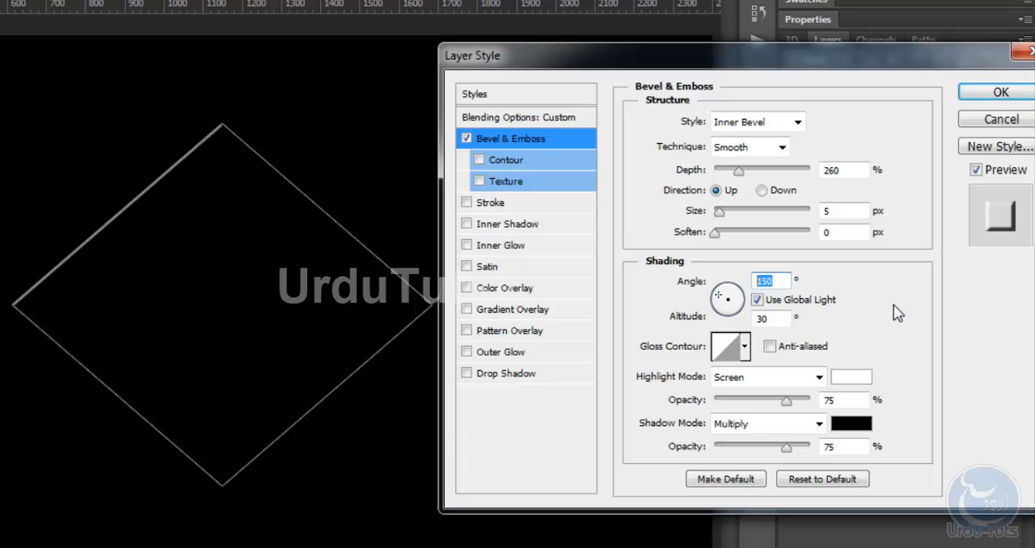
{"action": "type", "text": "140"}
{"action": "left_click", "coordinate": [741, 380]}
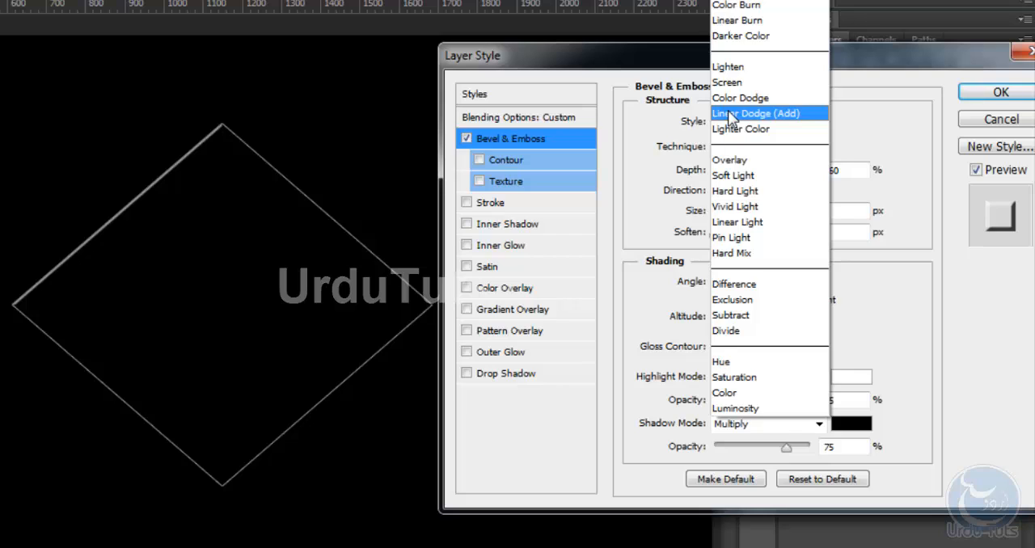
{"action": "left_click", "coordinate": [731, 115]}
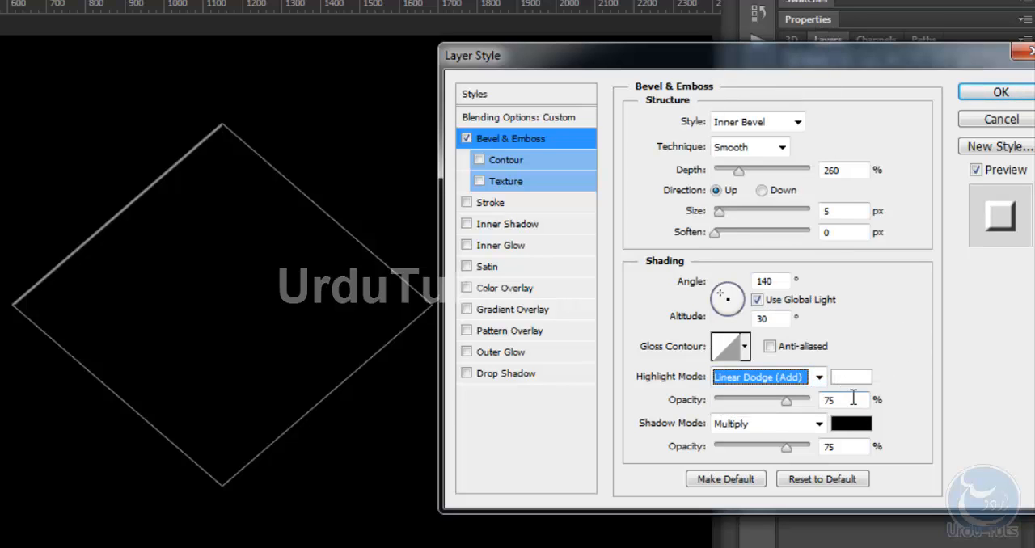
{"action": "double_click", "coordinate": [854, 398]}
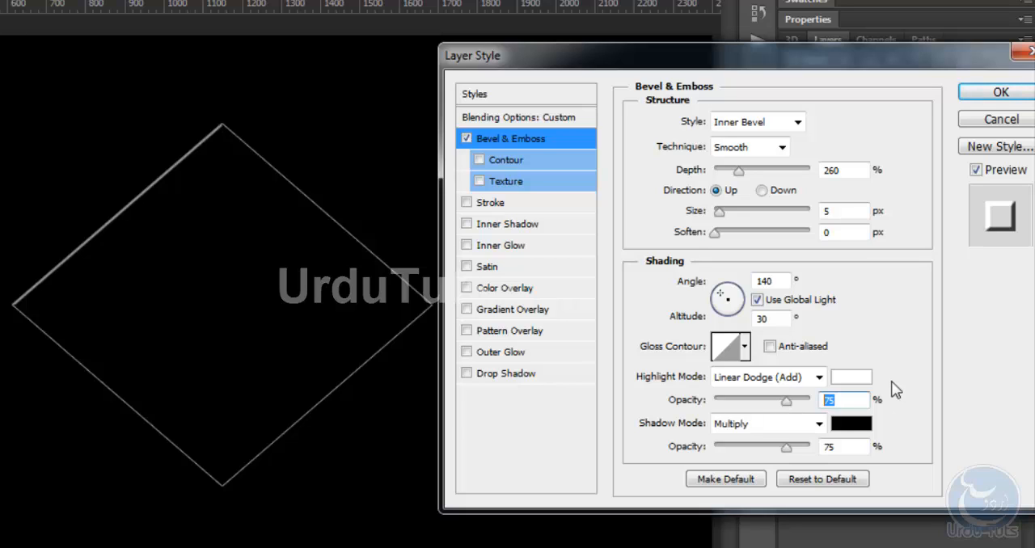
{"action": "type", "text": "45"}
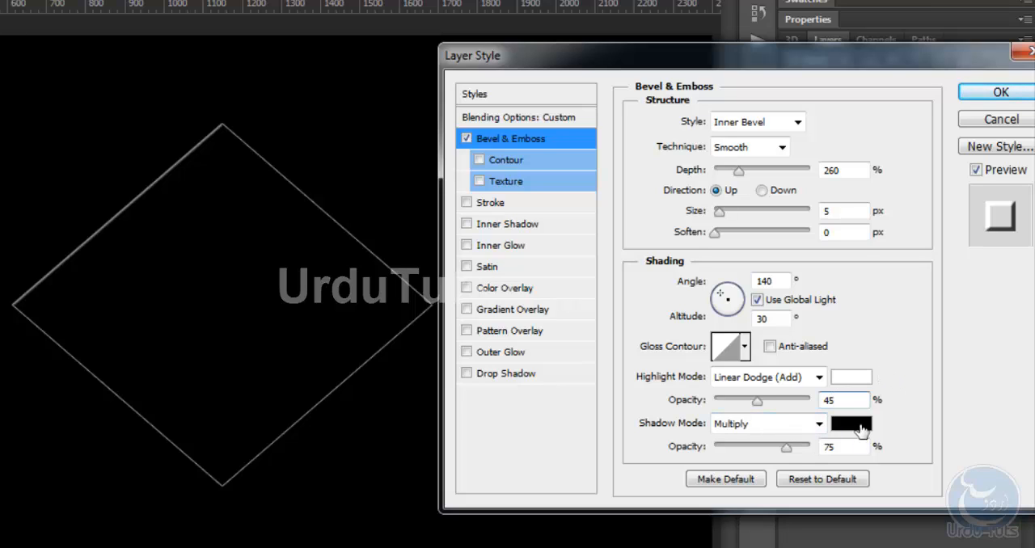
Enter 59fdf3 as the bevel's shadow colour, brighten it to 5afff5, and accept it
{"action": "left_click", "coordinate": [859, 427]}
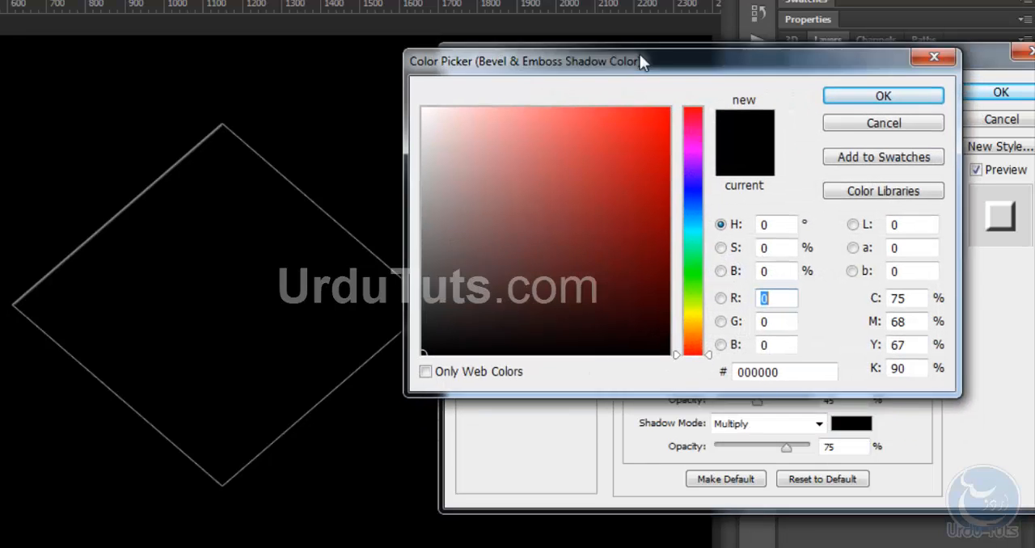
{"action": "left_click_drag", "start_coordinate": [640, 54], "coordinate": [636, 29]}
{"action": "left_click", "coordinate": [792, 344]}
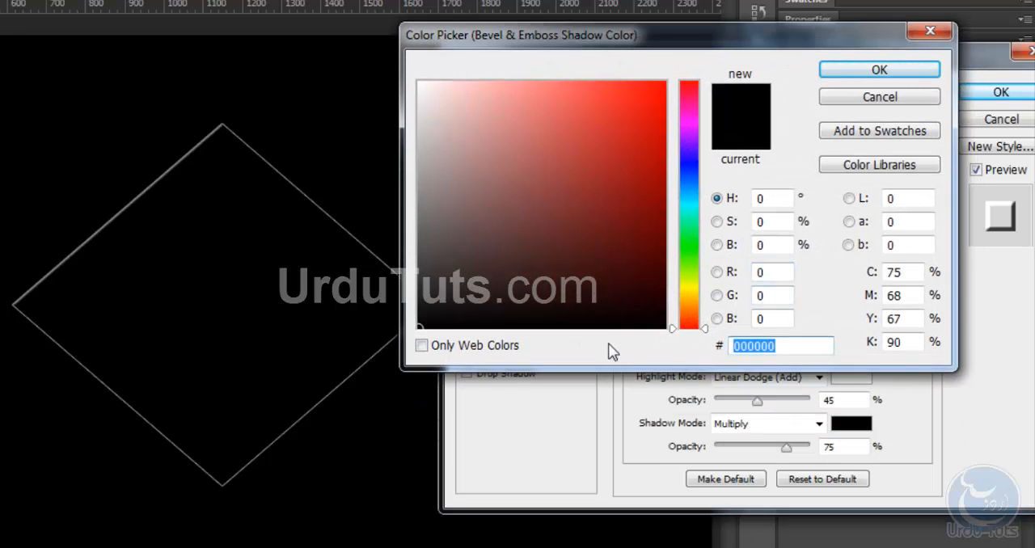
{"action": "type", "text": "5"}
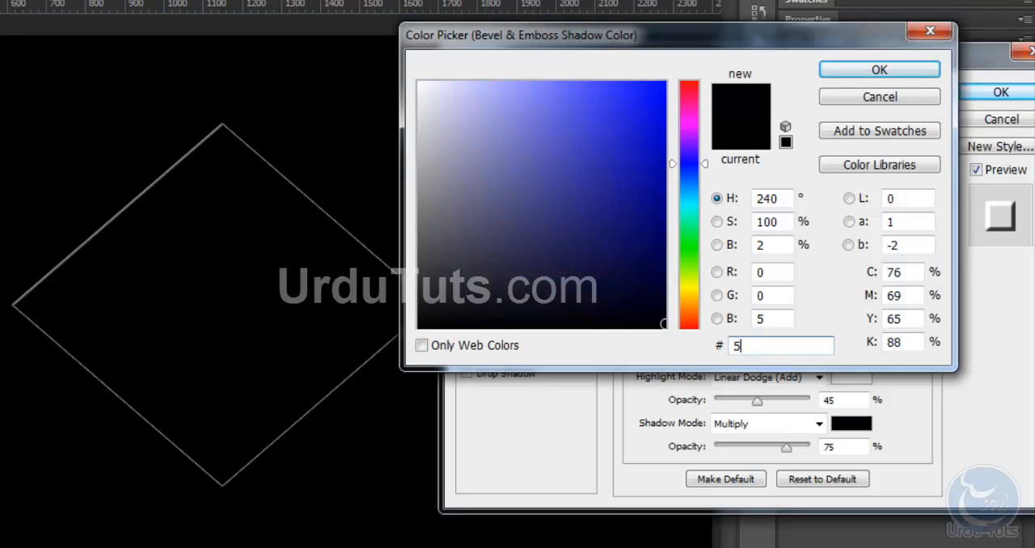
{"action": "type", "text": "9fdf3"}
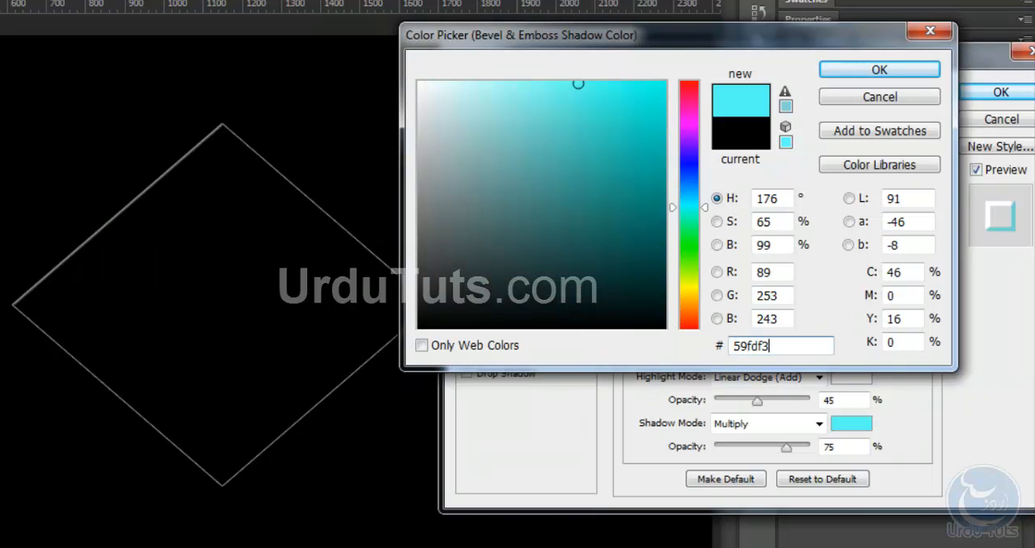
{"action": "left_click_drag", "start_coordinate": [579, 89], "coordinate": [578, 76]}
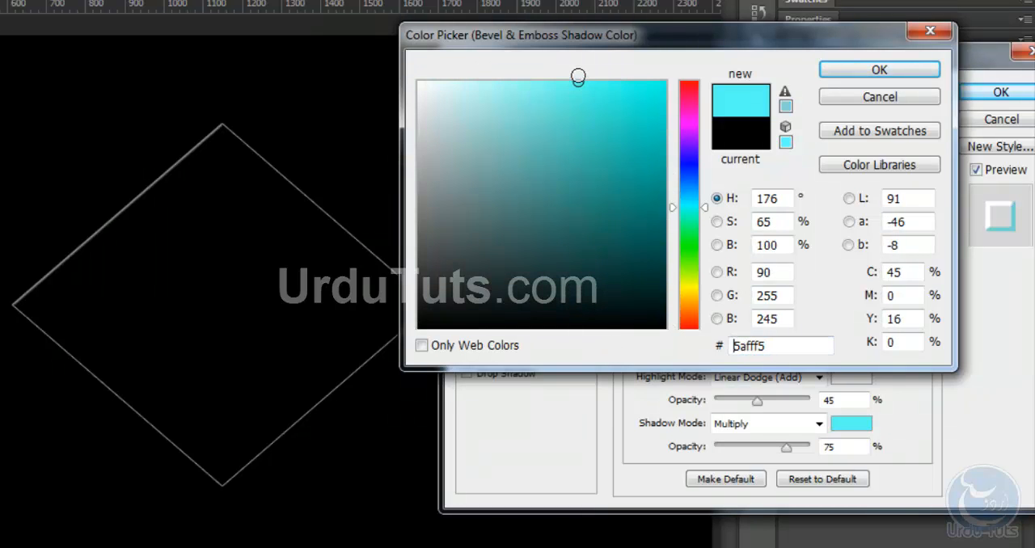
{"action": "left_click", "coordinate": [881, 70]}
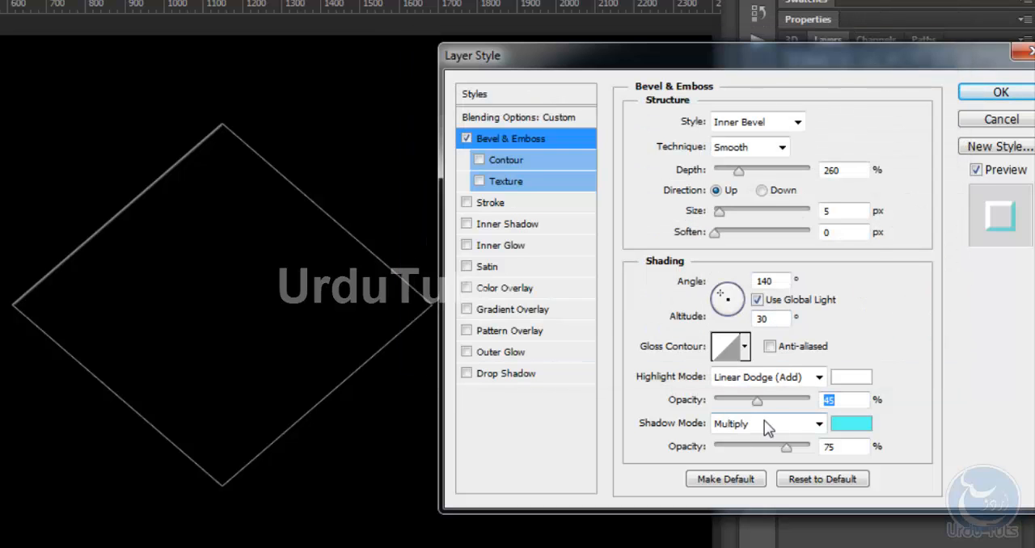
Set the bevel's shadow mode to Linear Dodge (Add) with 50% opacity
{"action": "left_click", "coordinate": [785, 427]}
{"action": "left_click", "coordinate": [781, 114]}
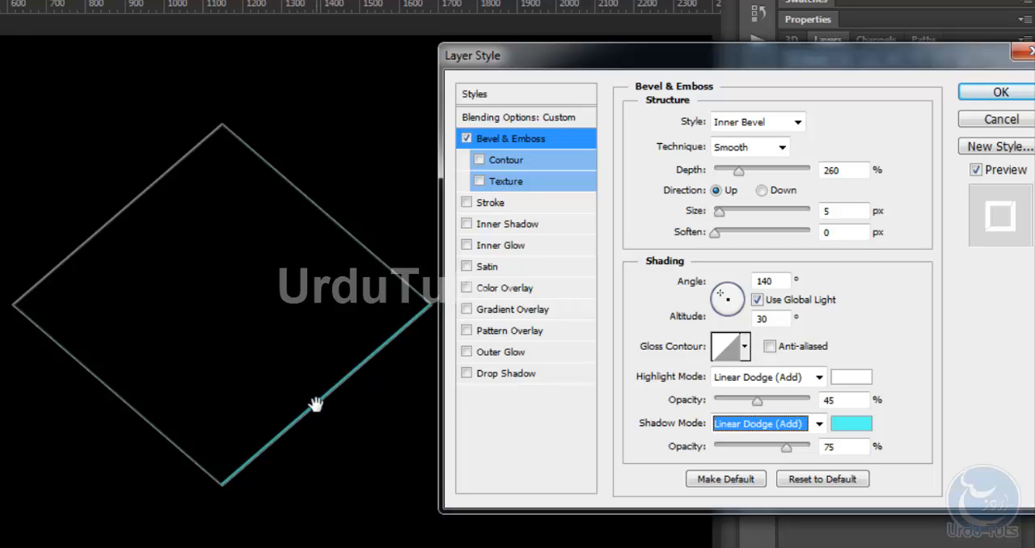
{"action": "left_click_drag", "start_coordinate": [789, 448], "coordinate": [752, 450]}
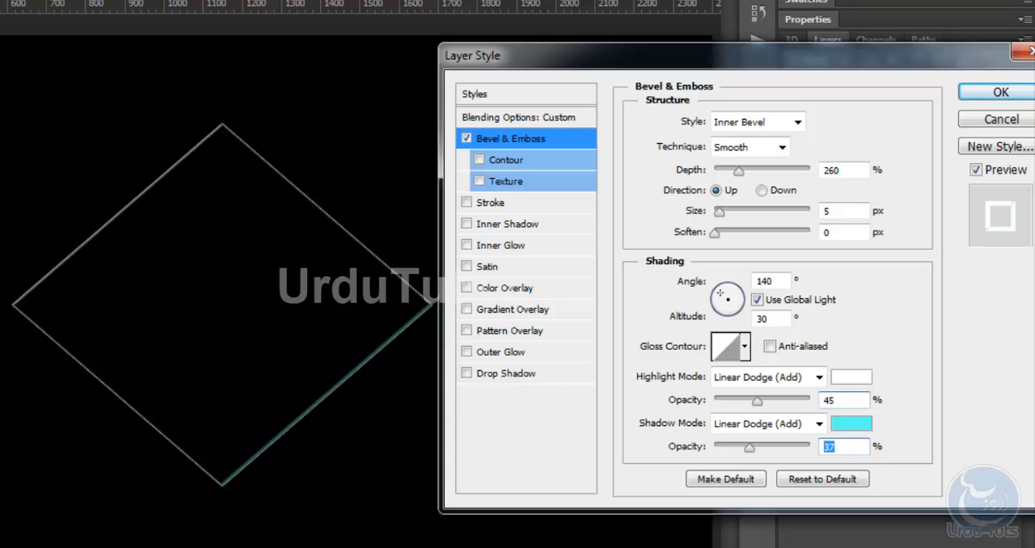
{"action": "type", "text": "50"}
{"action": "key", "text": "Return"}
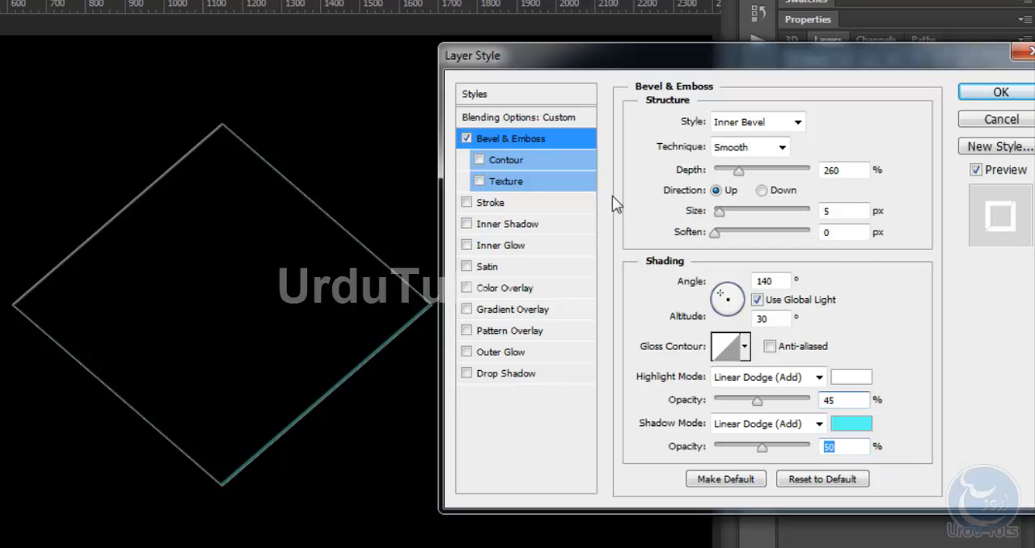
Enable the bevel's Contour with anti-aliasing and a range of 100%
{"action": "left_click", "coordinate": [479, 160]}
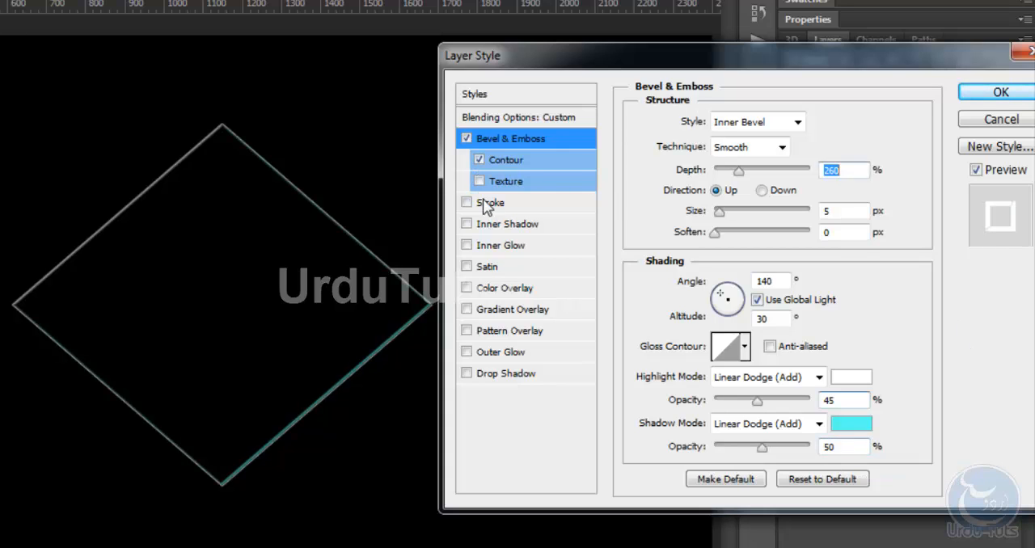
{"action": "left_click", "coordinate": [518, 161]}
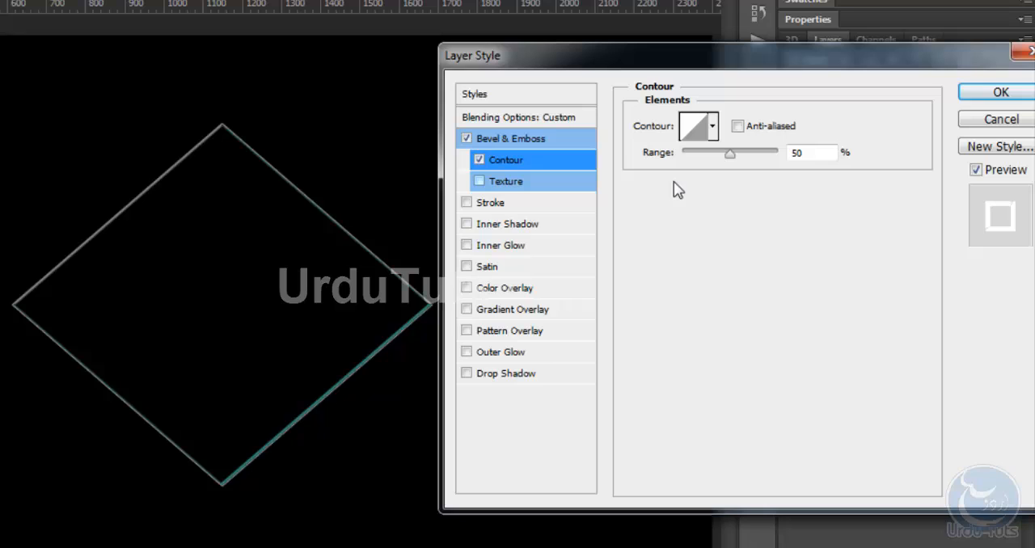
{"action": "left_click", "coordinate": [738, 126]}
{"action": "left_click_drag", "start_coordinate": [723, 157], "coordinate": [896, 164]}
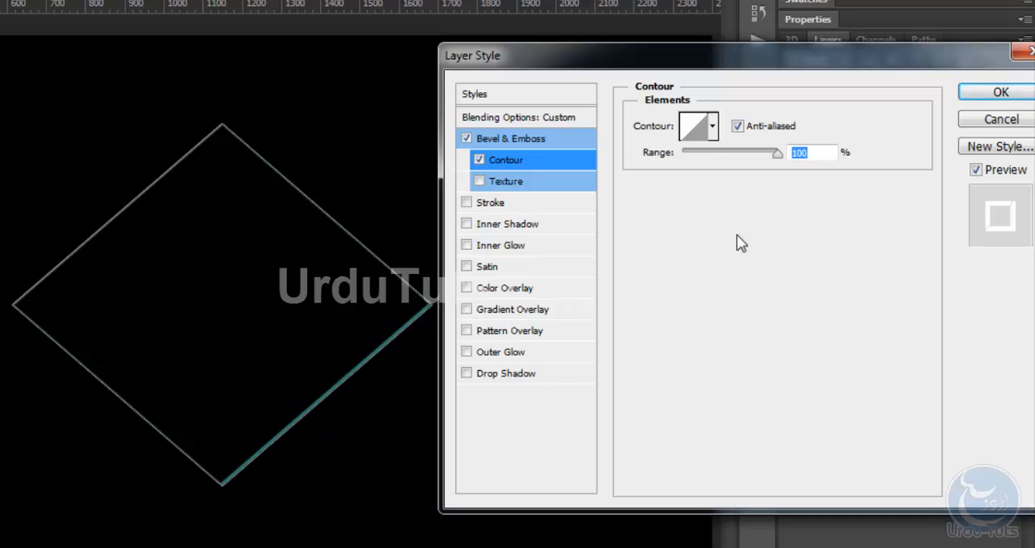
Add a Stroke of 1 px positioned Inside, keeping the Normal blend mode, with 50% opacity
{"action": "left_click", "coordinate": [483, 204]}
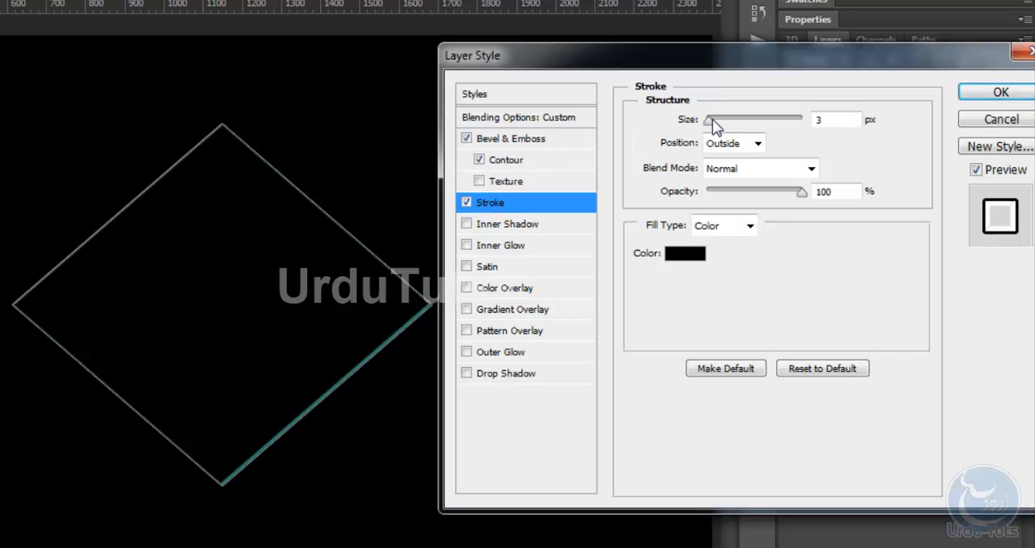
{"action": "left_click_drag", "start_coordinate": [712, 119], "coordinate": [706, 120]}
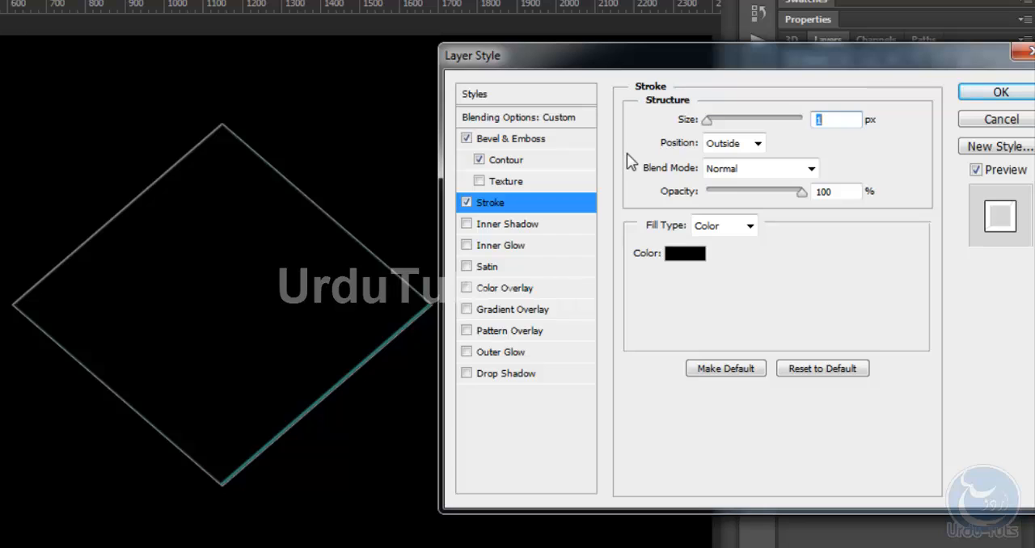
{"action": "left_click", "coordinate": [746, 144]}
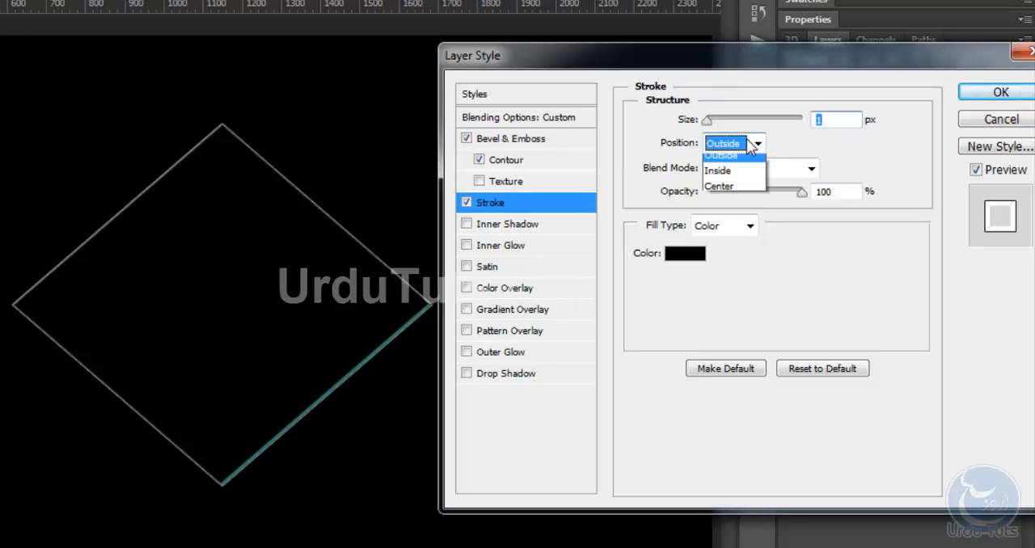
{"action": "left_click", "coordinate": [732, 178]}
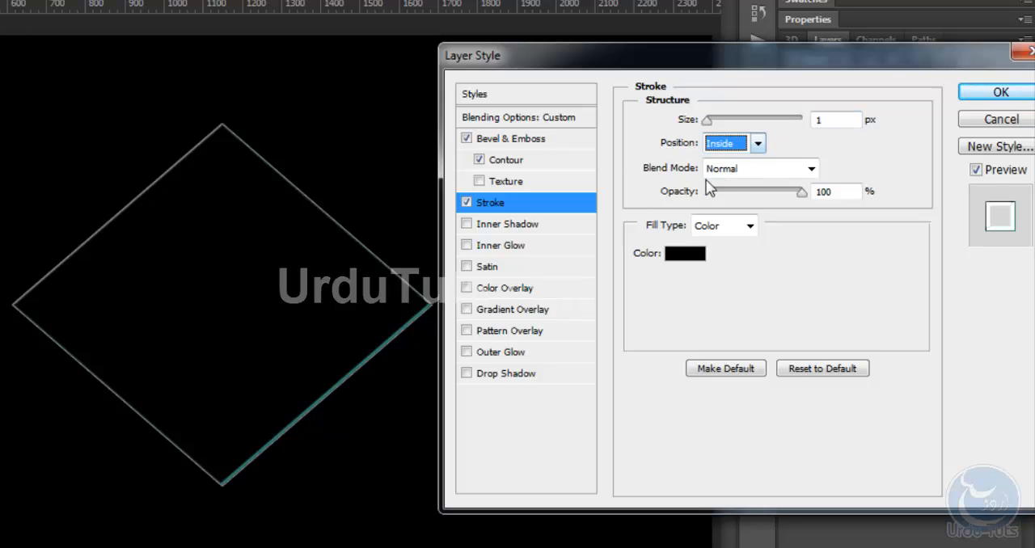
{"action": "left_click", "coordinate": [754, 169]}
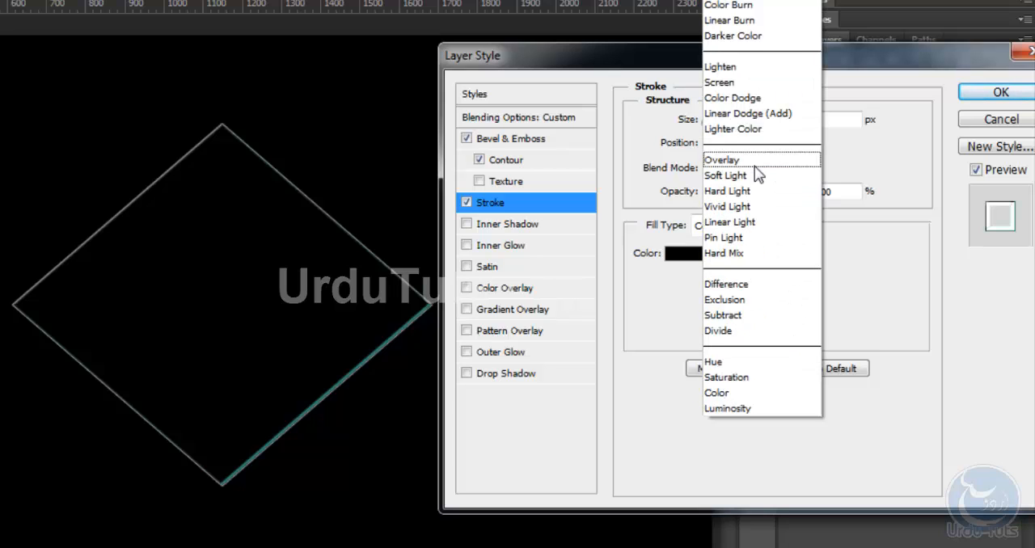
{"action": "left_click", "coordinate": [885, 215]}
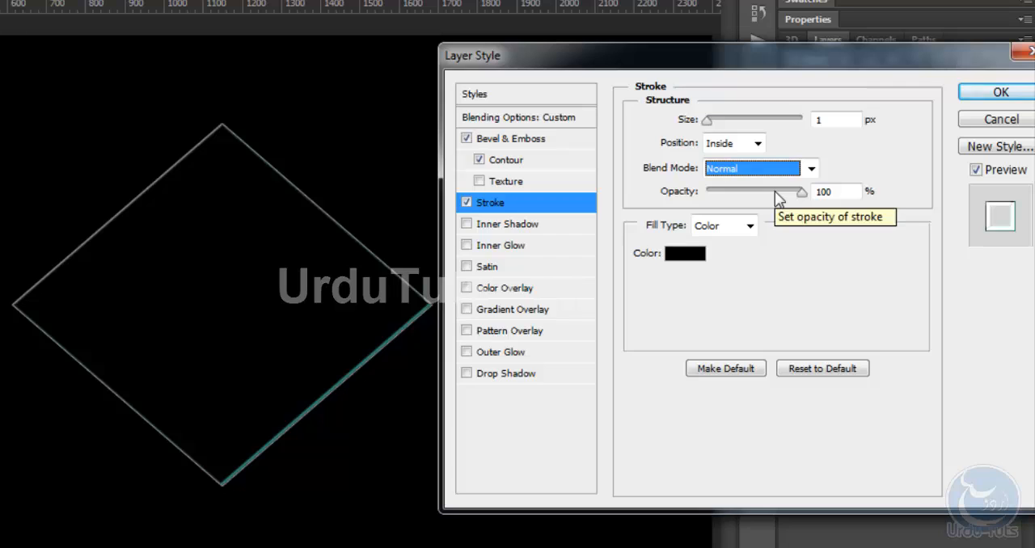
{"action": "double_click", "coordinate": [833, 192]}
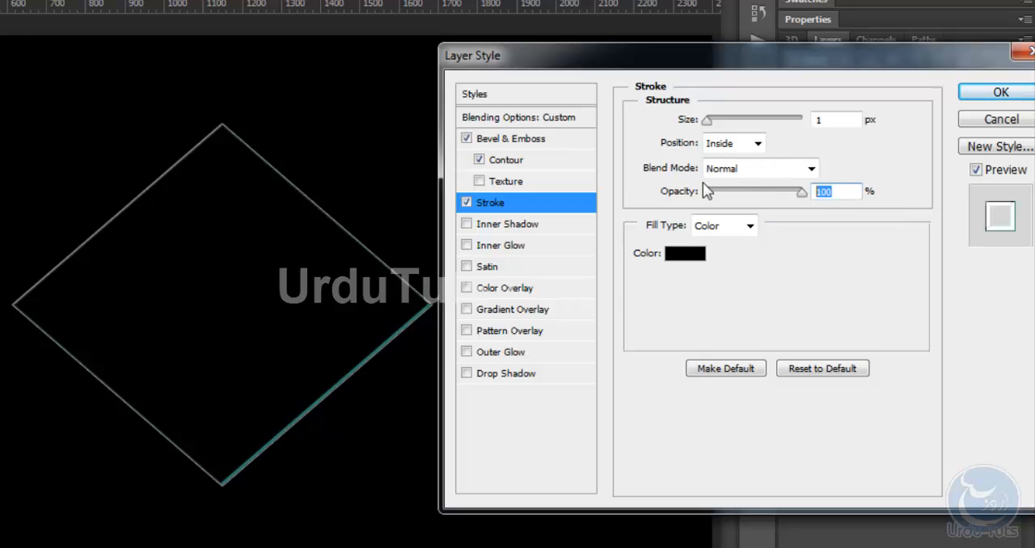
{"action": "type", "text": "50"}
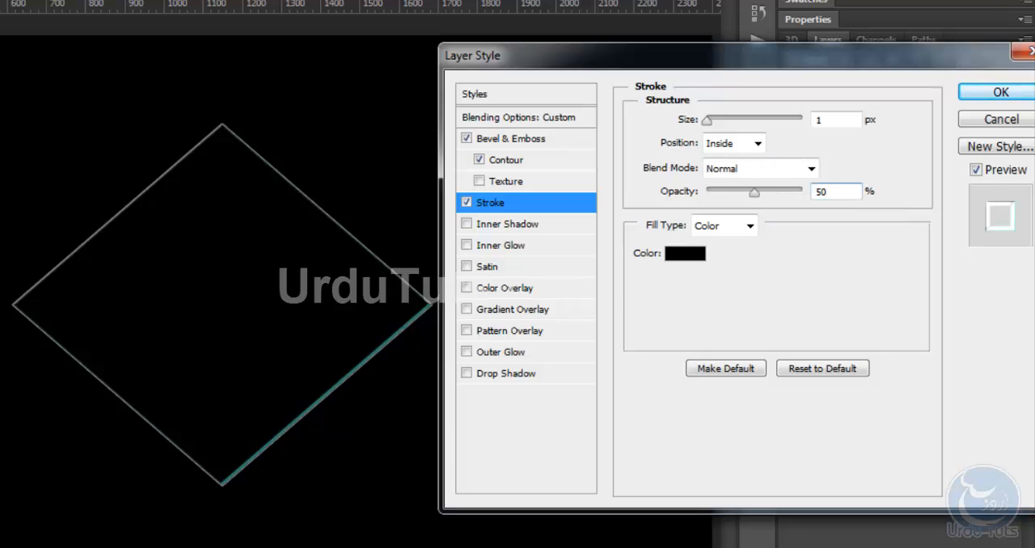
Set the stroke's colour to 77a29c and accept it
{"action": "left_click", "coordinate": [693, 257]}
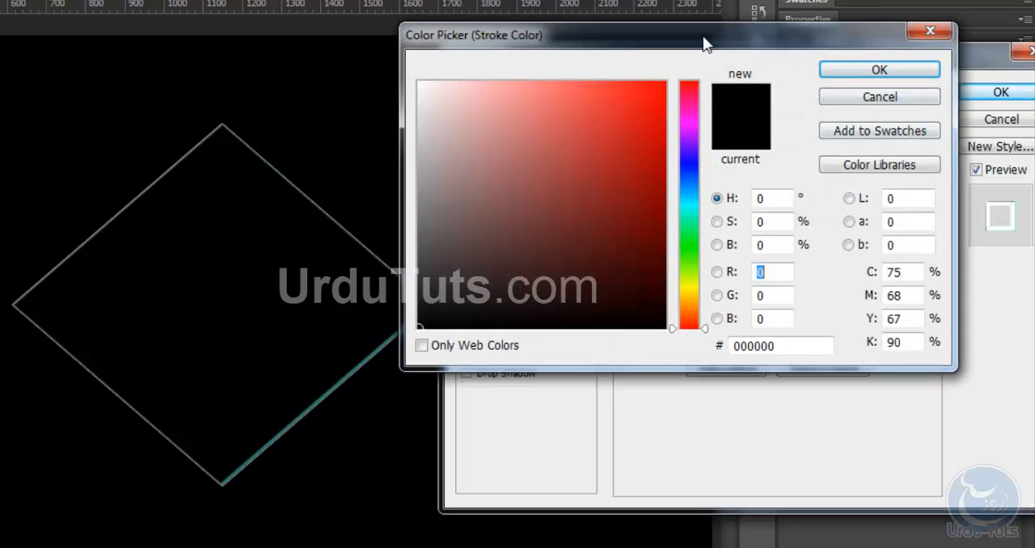
{"action": "left_click", "coordinate": [792, 347]}
{"action": "type", "text": "77"}
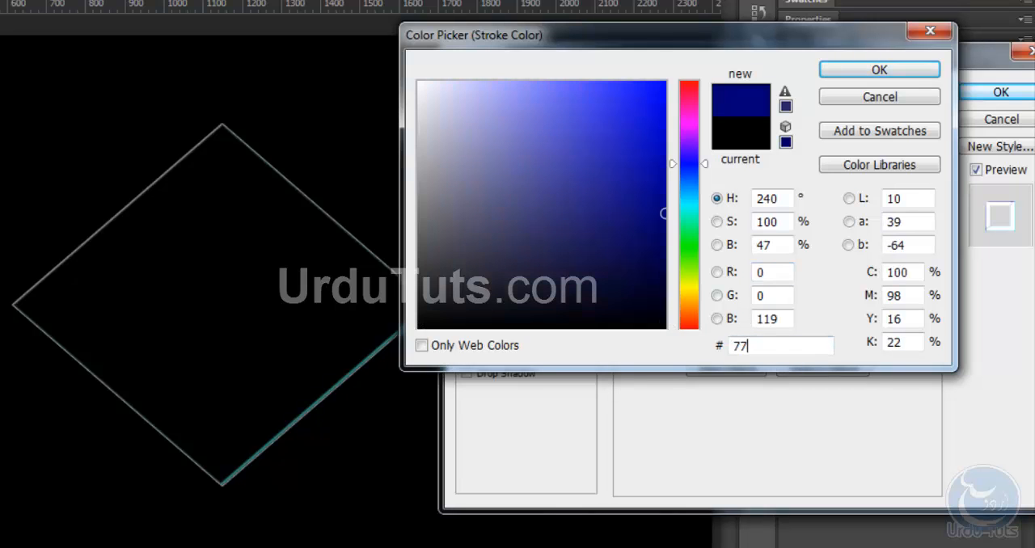
{"action": "type", "text": "a29"}
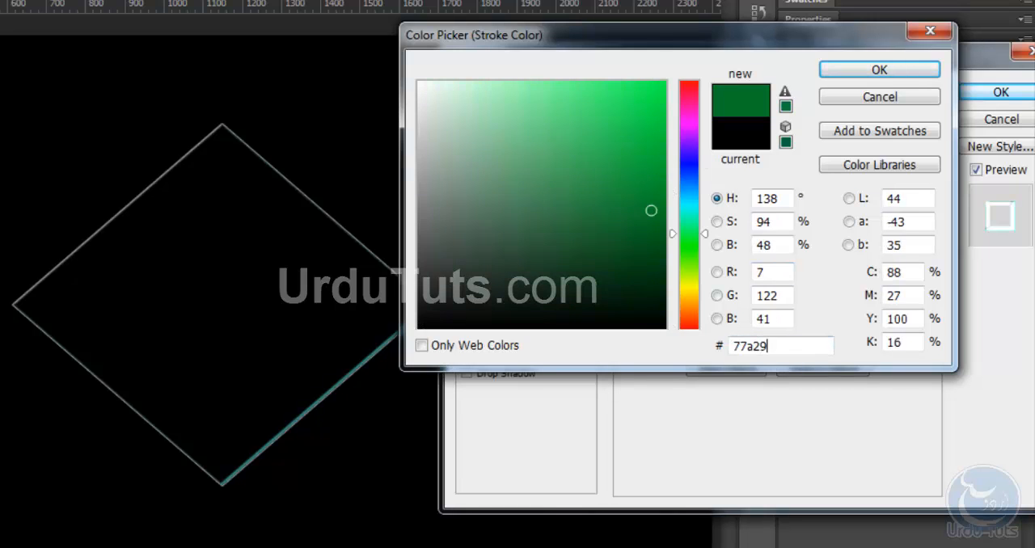
{"action": "type", "text": "c"}
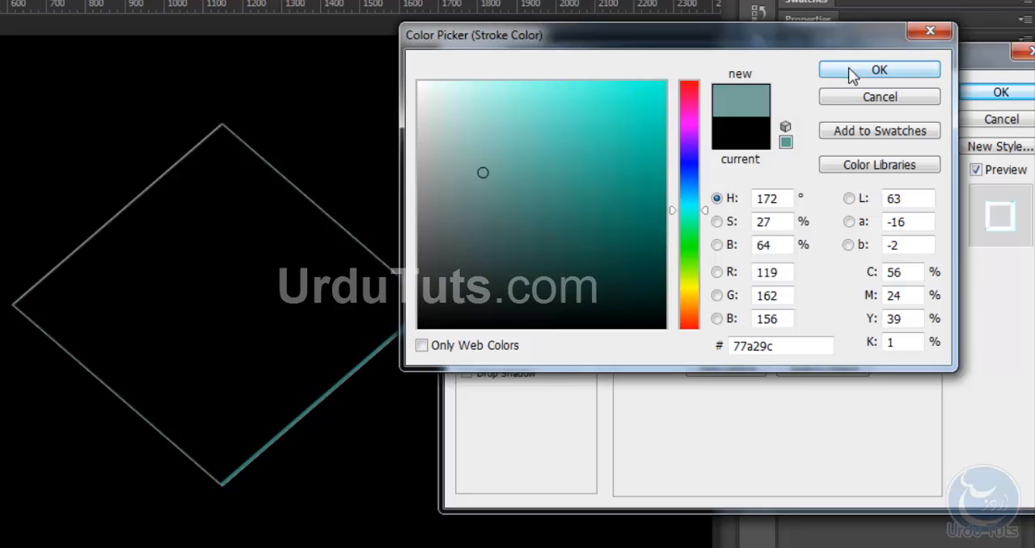
{"action": "left_click", "coordinate": [866, 75]}
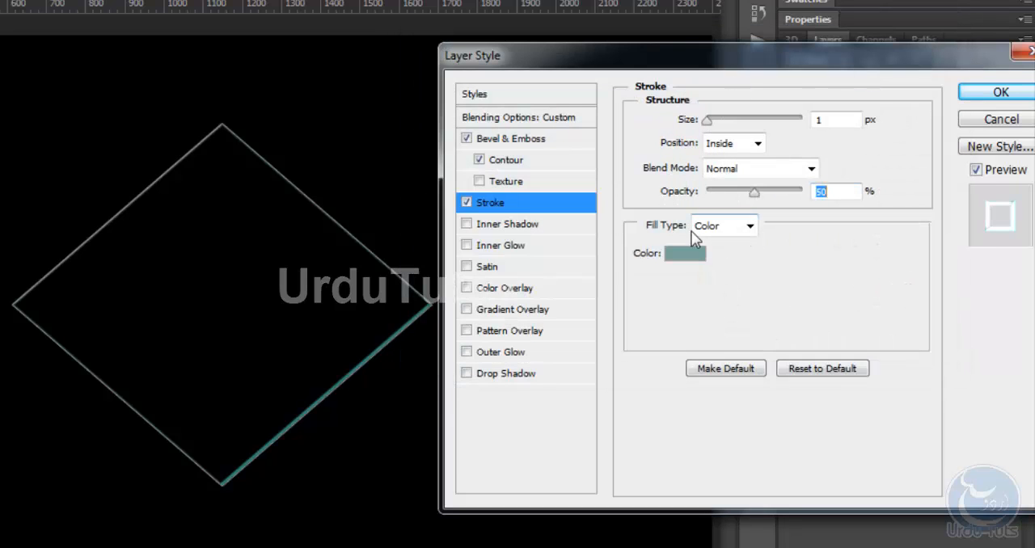
{"action": "left_click_drag", "start_coordinate": [589, 50], "coordinate": [599, 53]}
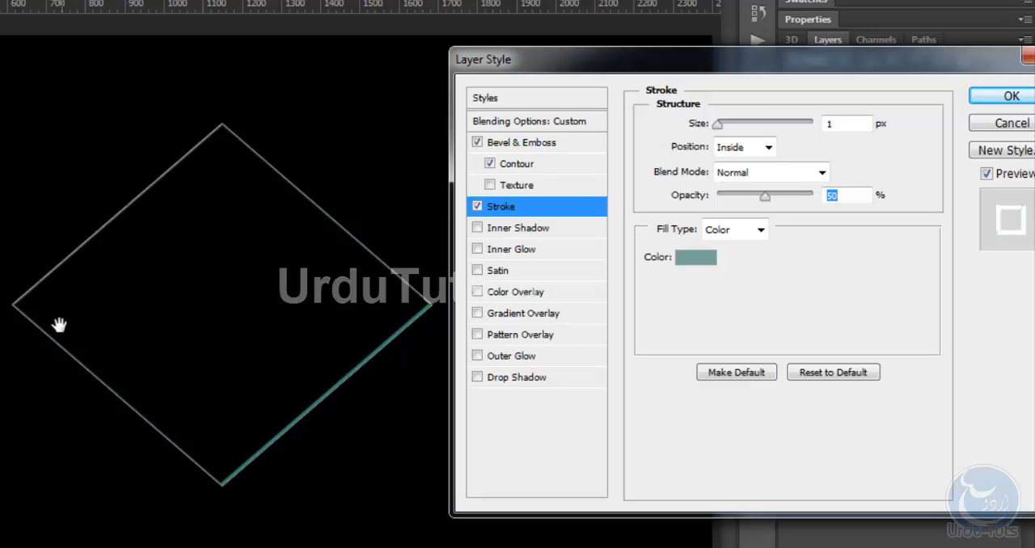
{"action": "left_click_drag", "start_coordinate": [644, 67], "coordinate": [644, 160]}
{"action": "left_click_drag", "start_coordinate": [644, 199], "coordinate": [639, 257]}
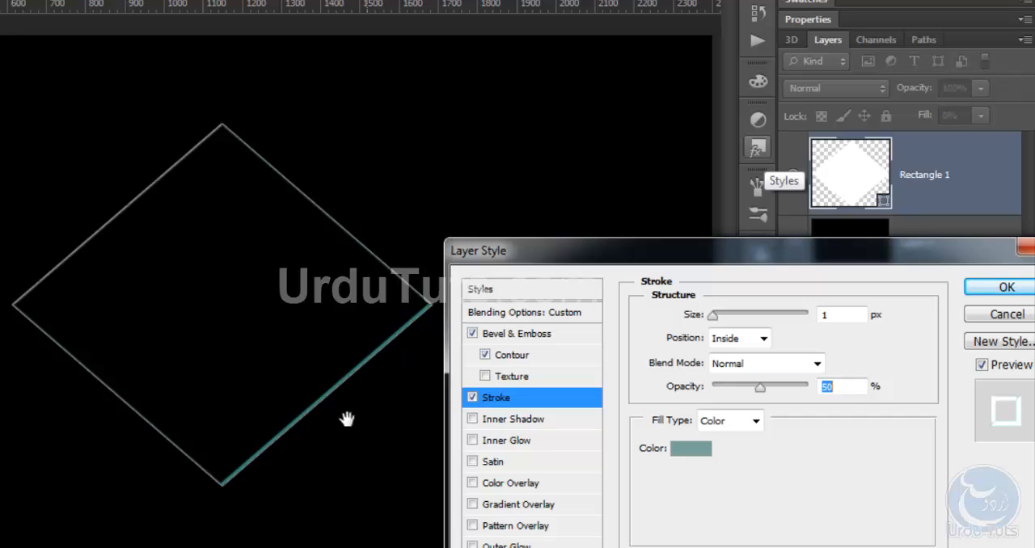
{"action": "left_click_drag", "start_coordinate": [684, 250], "coordinate": [670, 62]}
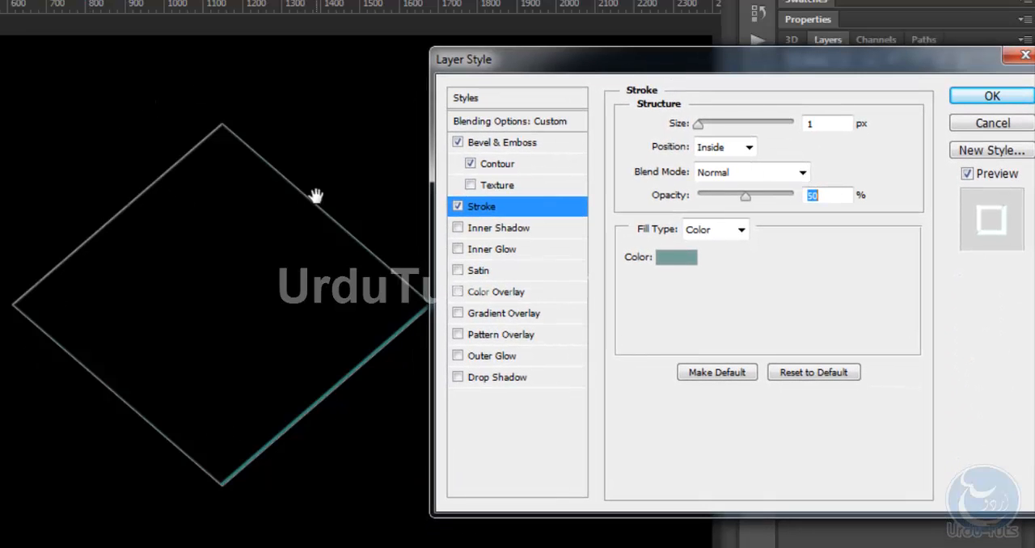
Enable the Inner Shadow and set its blend mode to Linear Dodge (Add)
{"action": "left_click", "coordinate": [458, 228]}
{"action": "left_click", "coordinate": [494, 229]}
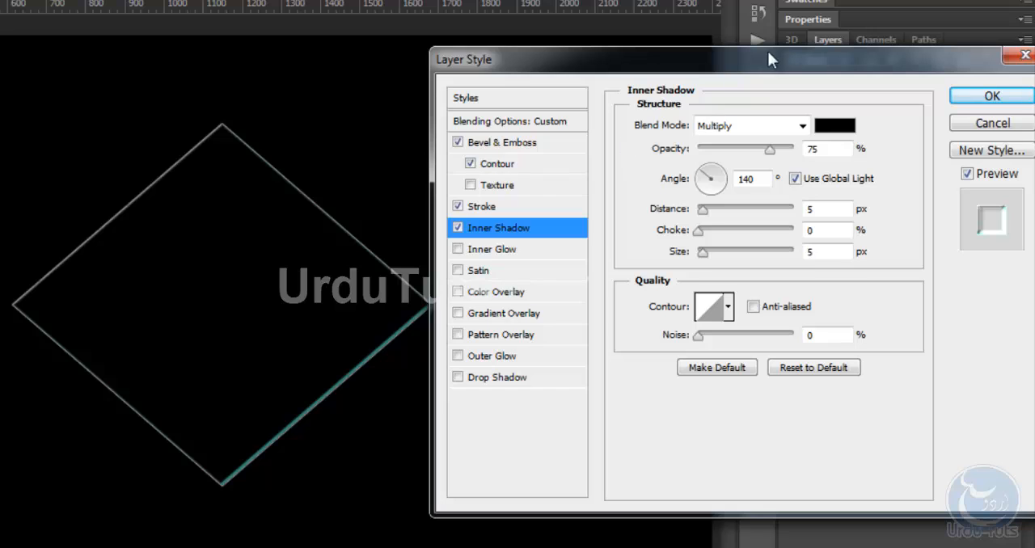
{"action": "left_click", "coordinate": [732, 127]}
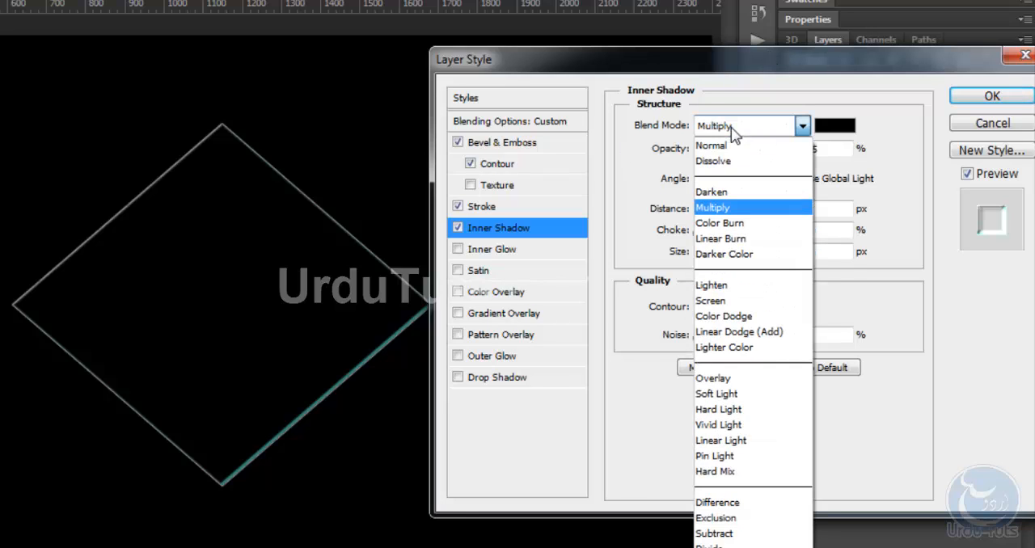
{"action": "left_click", "coordinate": [740, 333]}
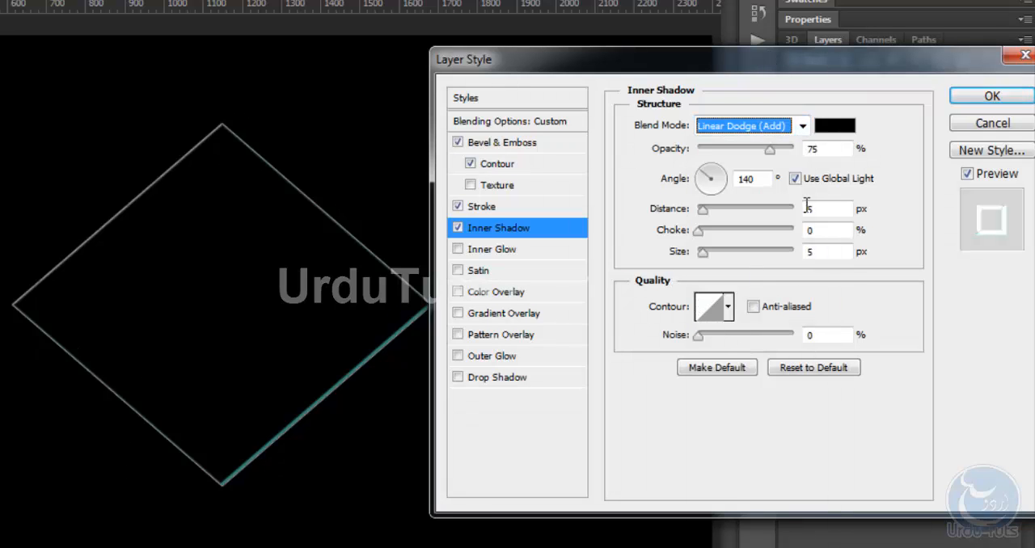
Set the inner shadow's colour to 73c2c1 and accept it
{"action": "left_click", "coordinate": [842, 125]}
{"action": "left_click_drag", "start_coordinate": [778, 346], "coordinate": [715, 345]}
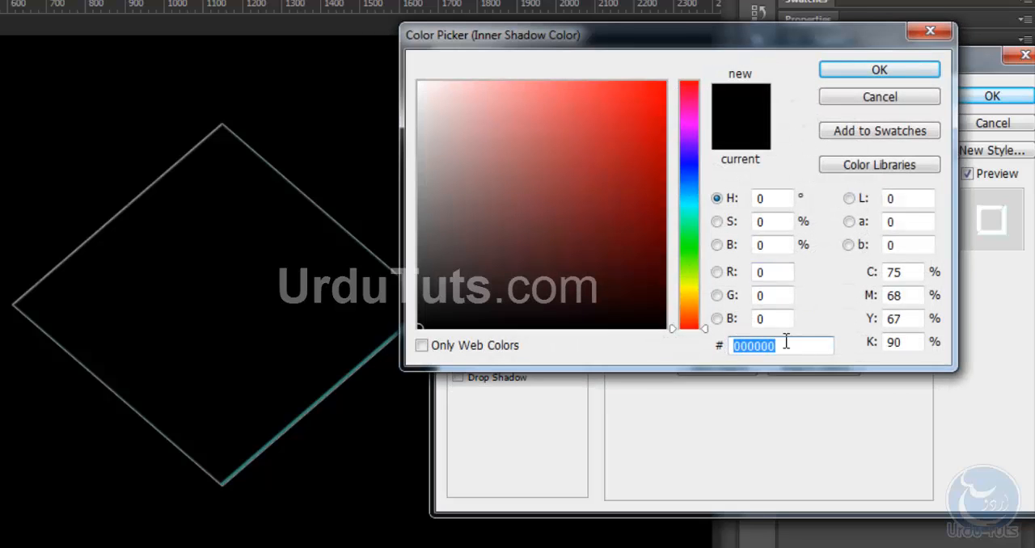
{"action": "type", "text": "73c2c1"}
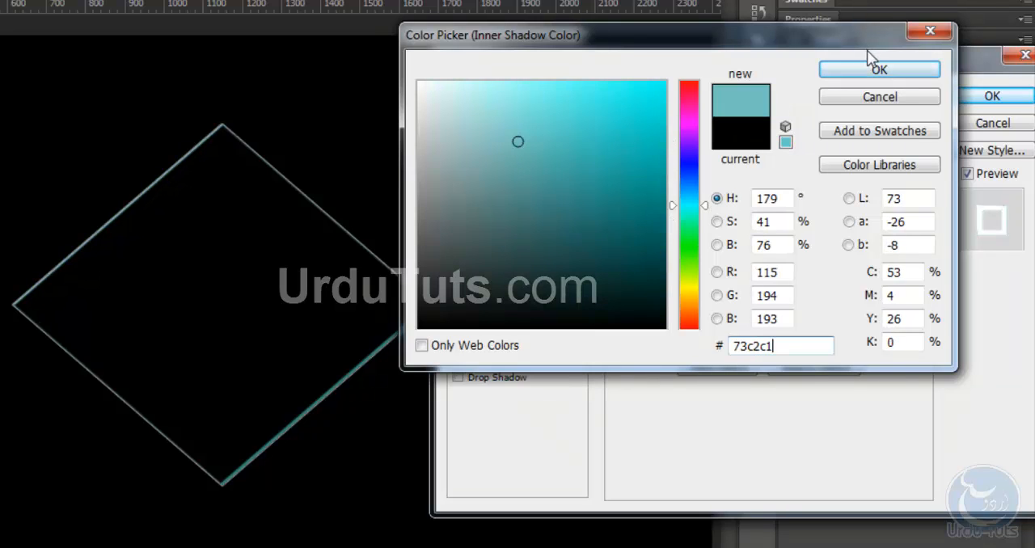
{"action": "left_click", "coordinate": [876, 69]}
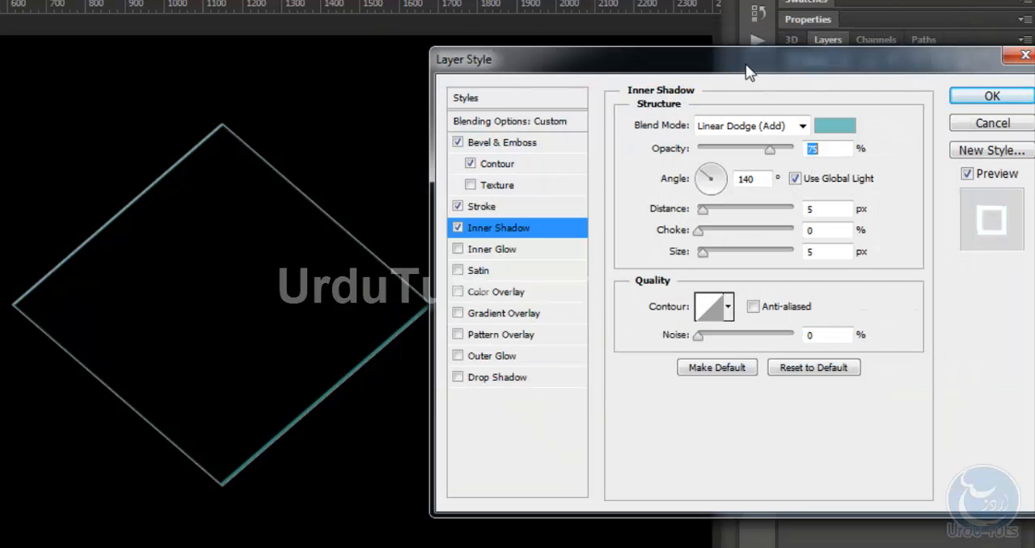
Give the inner shadow 30% opacity, a distance of 4 px, a choke of 8% and a size of 43 px
{"action": "left_click_drag", "start_coordinate": [747, 73], "coordinate": [749, 64]}
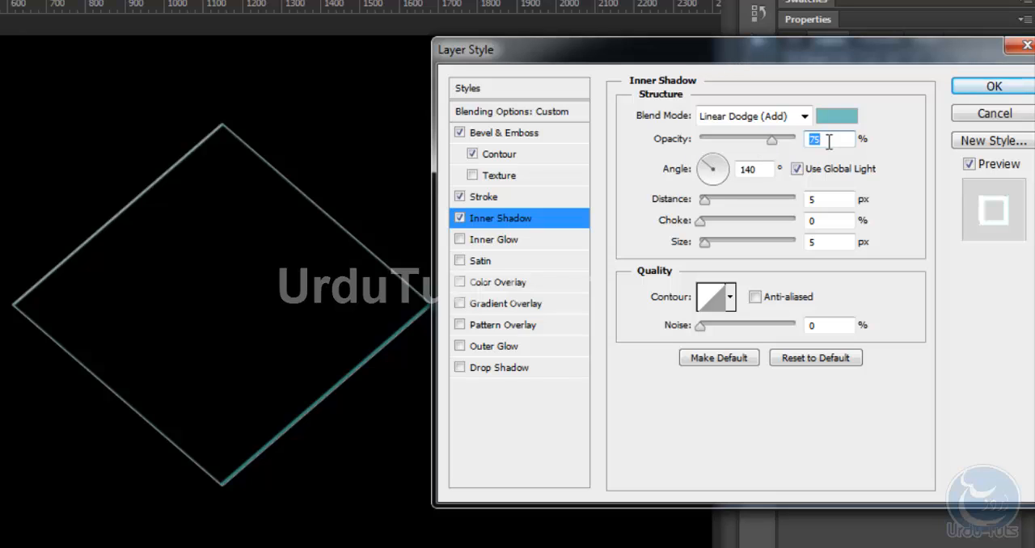
{"action": "type", "text": "30"}
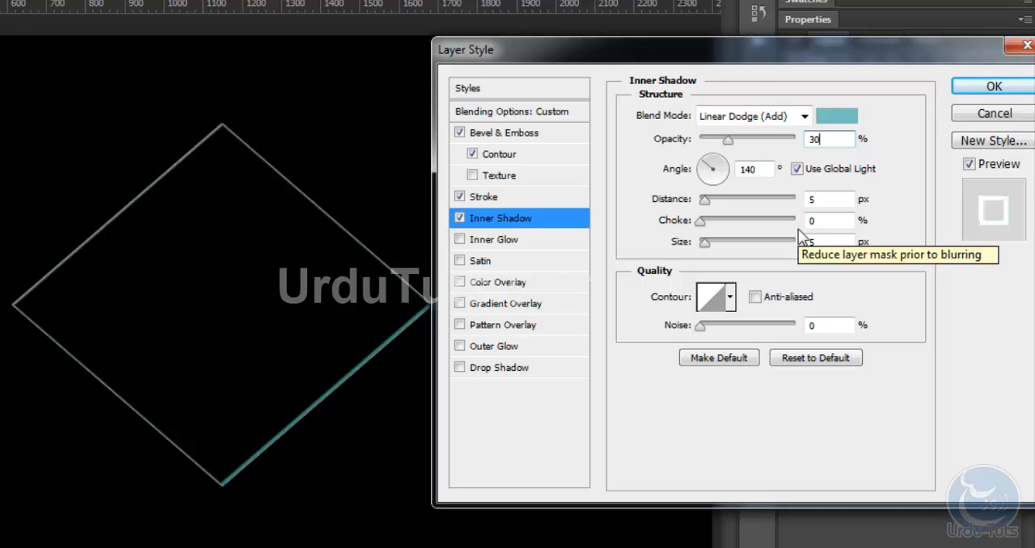
{"action": "left_click_drag", "start_coordinate": [839, 201], "coordinate": [646, 207]}
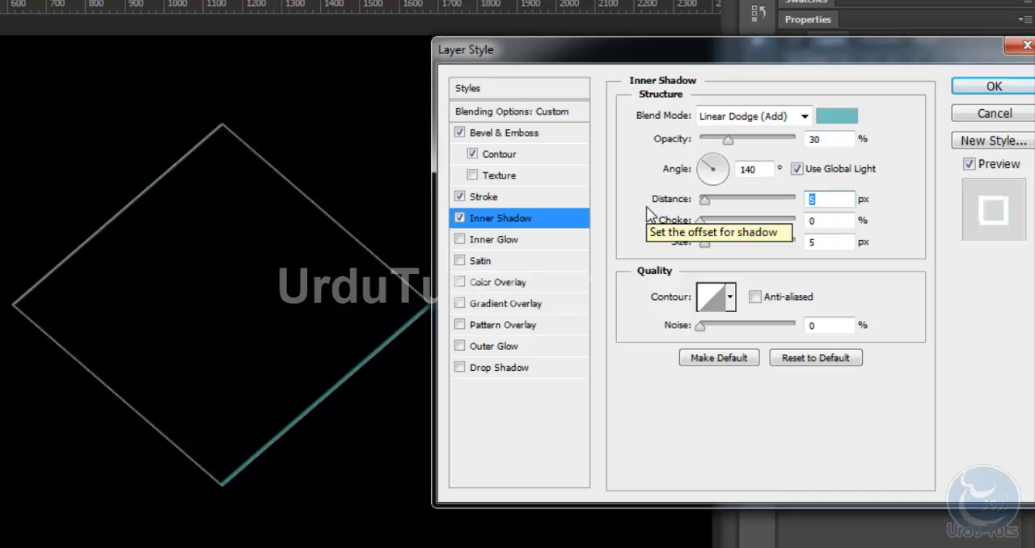
{"action": "type", "text": "4"}
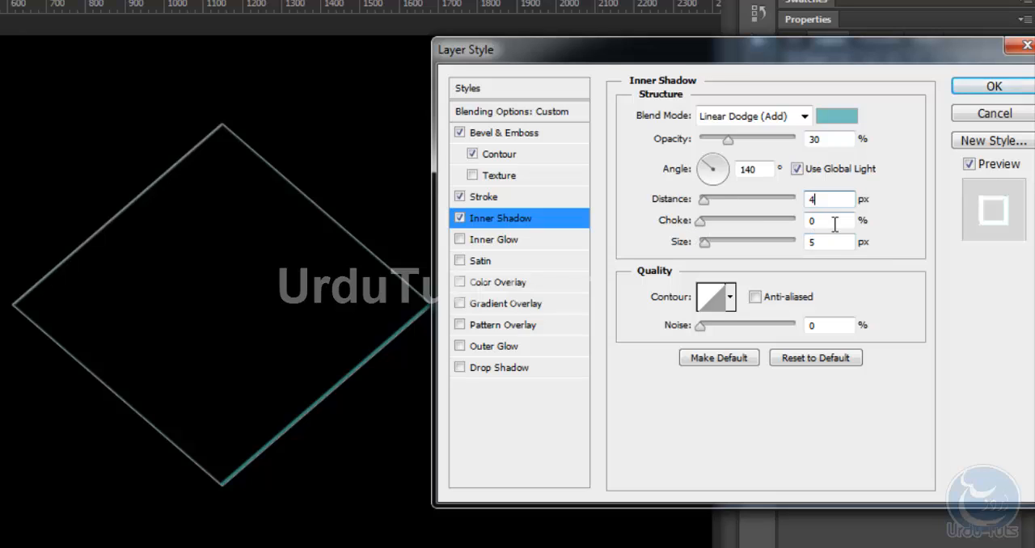
{"action": "key", "text": "Tab"}
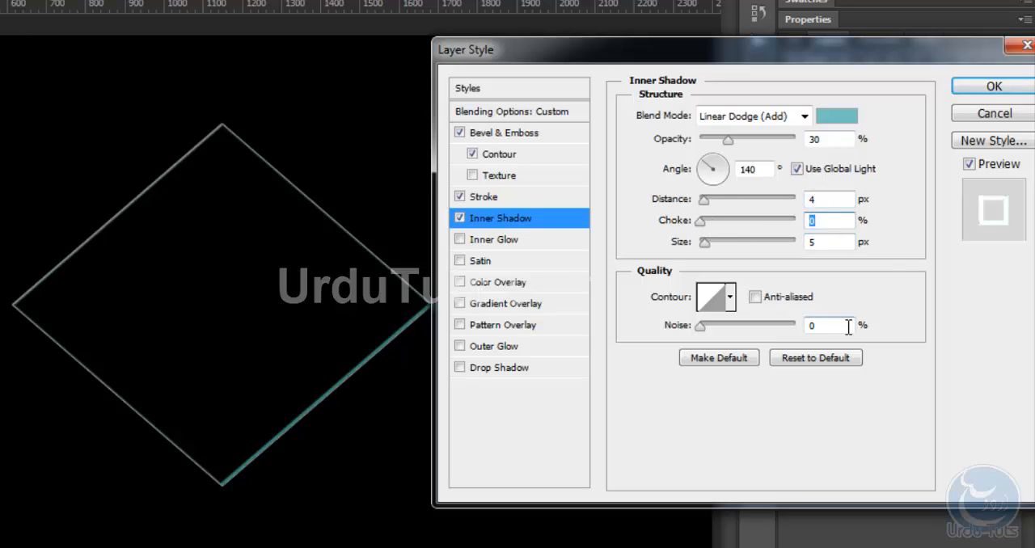
{"action": "type", "text": "8"}
{"action": "left_click", "coordinate": [706, 242]}
{"action": "left_click_drag", "start_coordinate": [707, 244], "coordinate": [722, 264]}
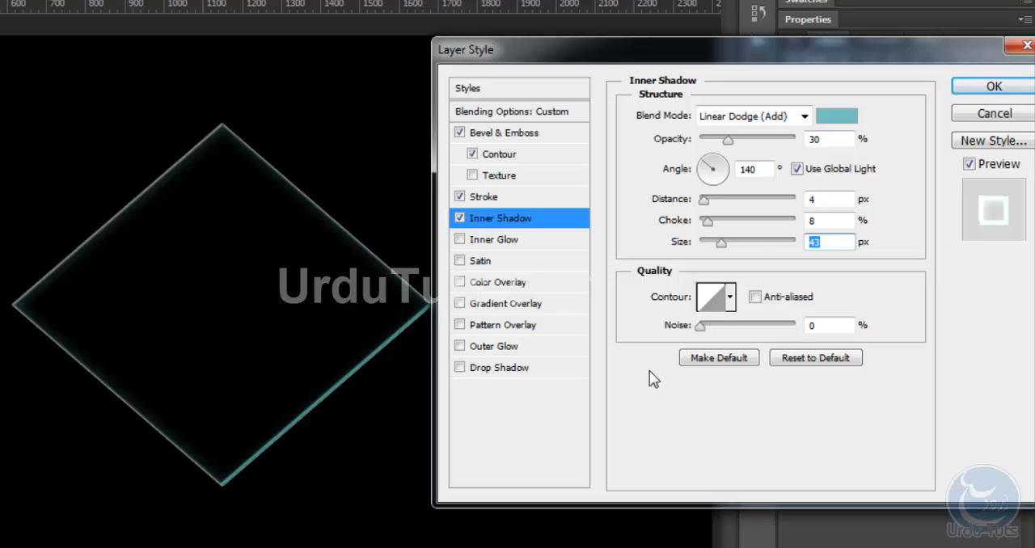
Enable the Inner Glow with the Linear Dodge (Add) blend mode and 16% opacity
{"action": "left_click", "coordinate": [460, 241]}
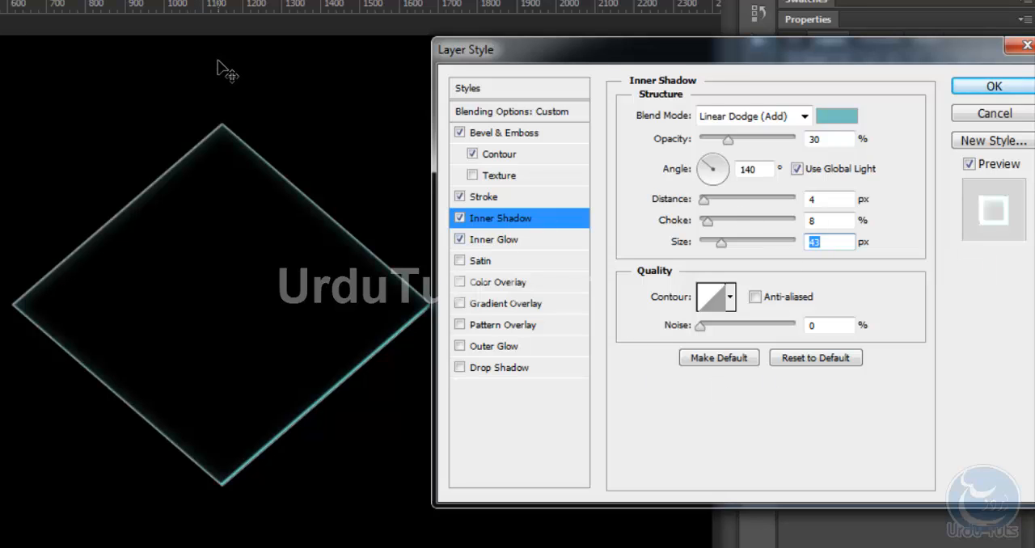
{"action": "left_click", "coordinate": [492, 240]}
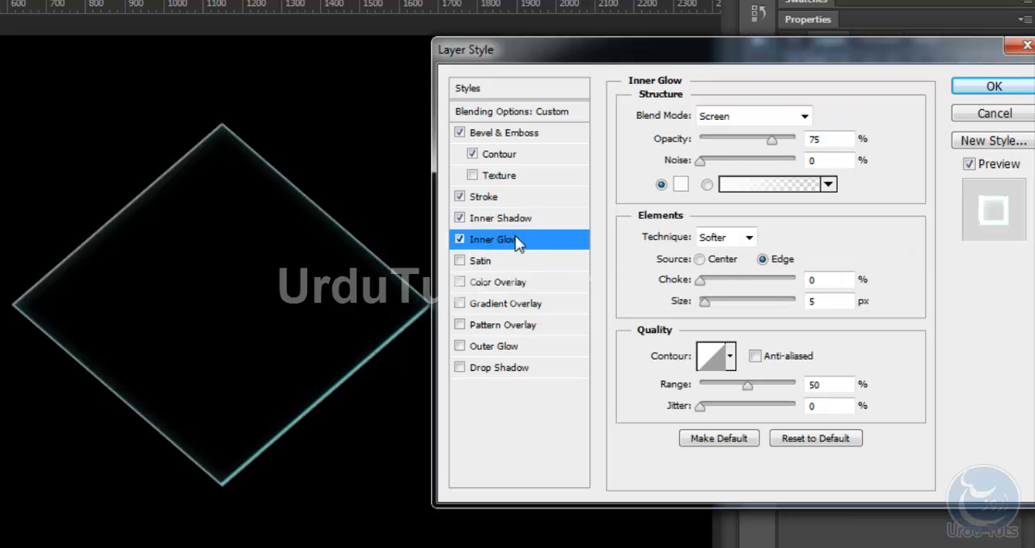
{"action": "left_click", "coordinate": [762, 114]}
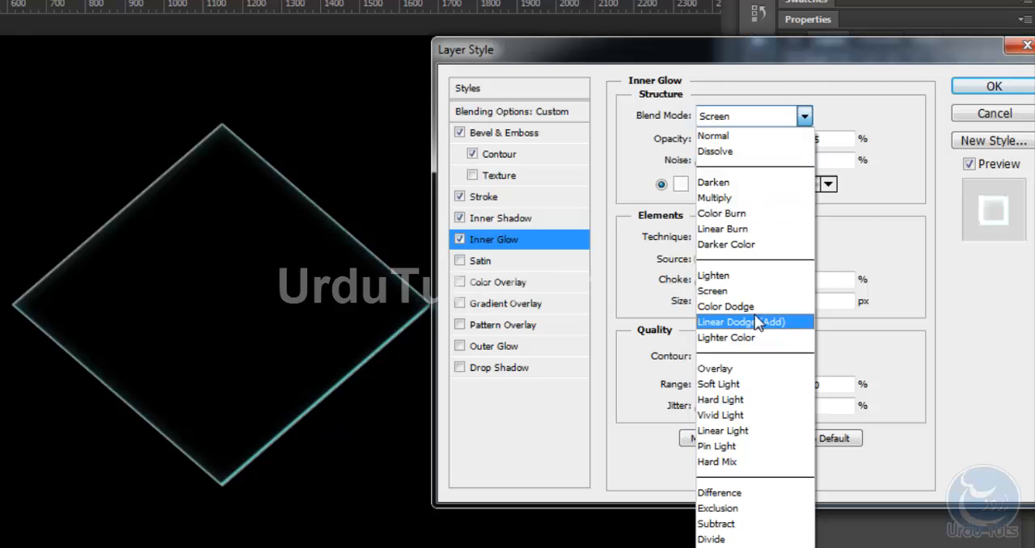
{"action": "left_click", "coordinate": [760, 322]}
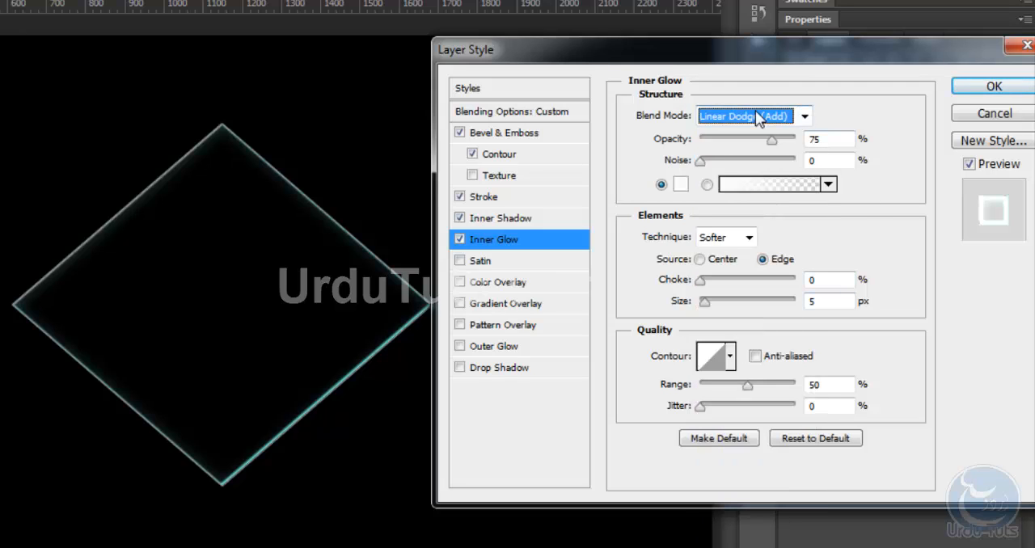
{"action": "left_click_drag", "start_coordinate": [840, 139], "coordinate": [724, 143]}
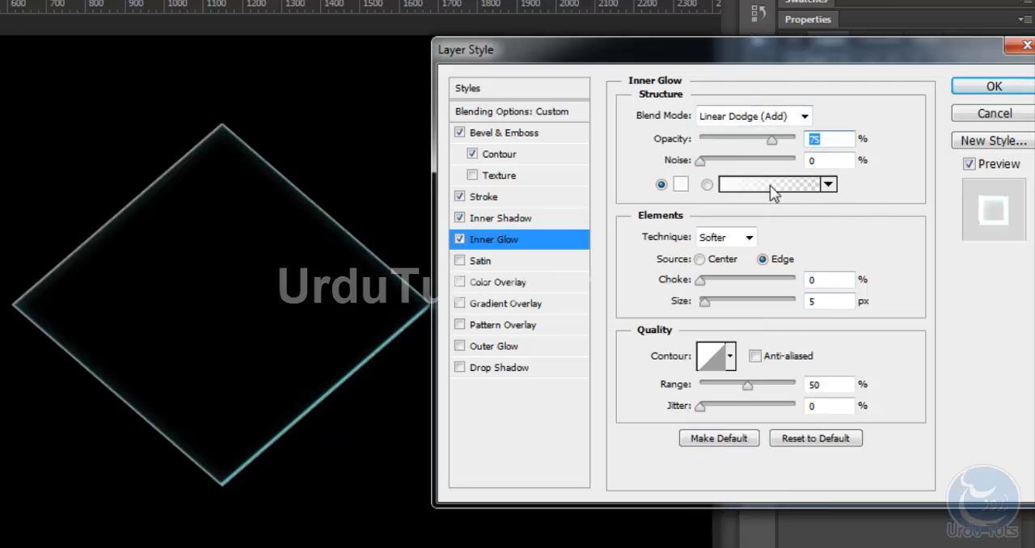
{"action": "type", "text": "16"}
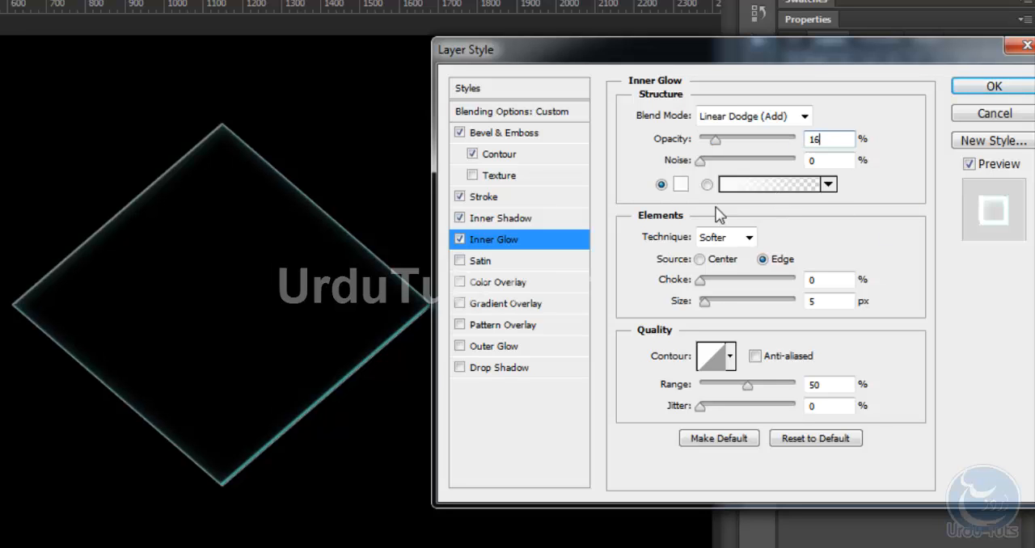
Set the inner glow's colour to adfffa and accept it
{"action": "left_click", "coordinate": [681, 185]}
{"action": "left_click_drag", "start_coordinate": [553, 35], "coordinate": [599, 69]}
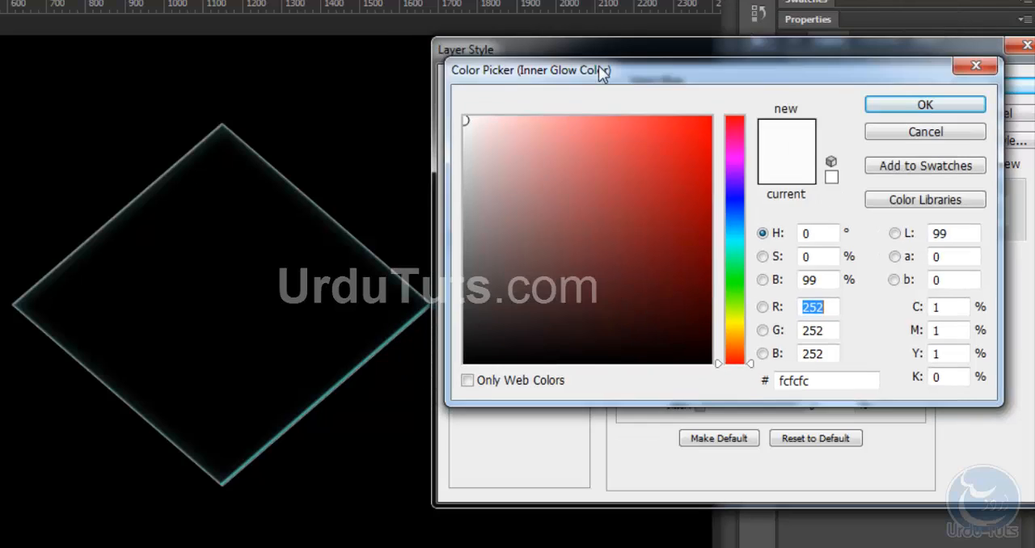
{"action": "left_click_drag", "start_coordinate": [866, 373], "coordinate": [651, 382]}
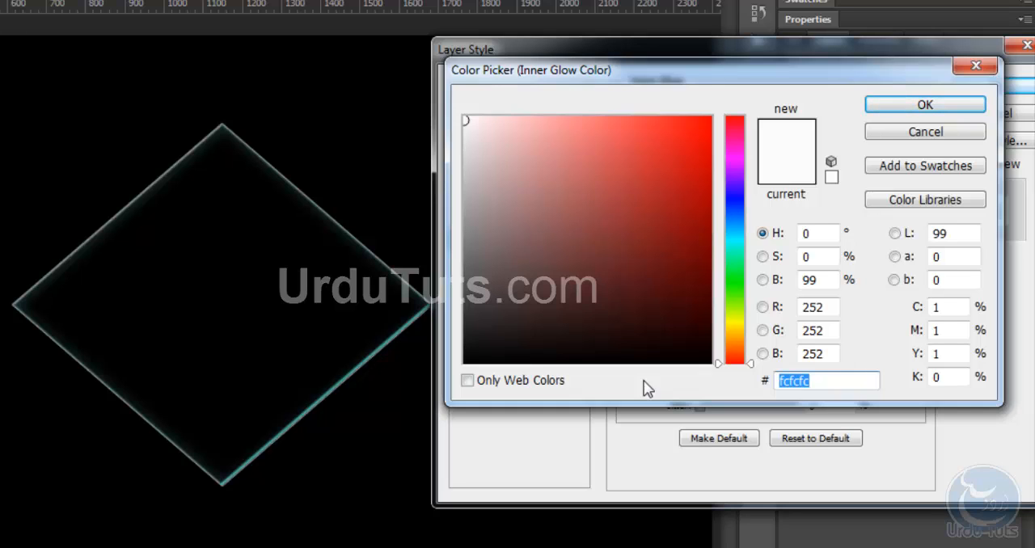
{"action": "type", "text": "adff"}
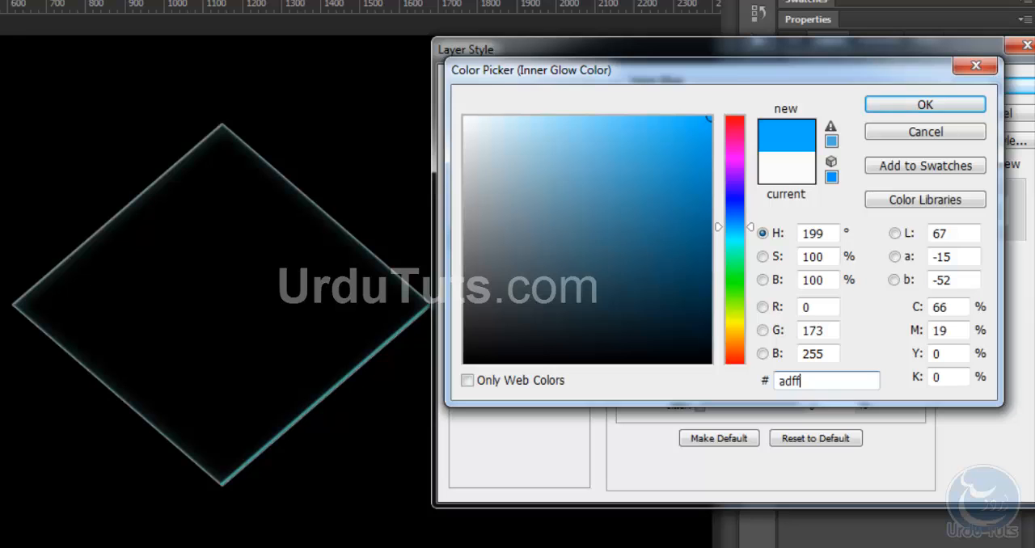
{"action": "type", "text": "fa"}
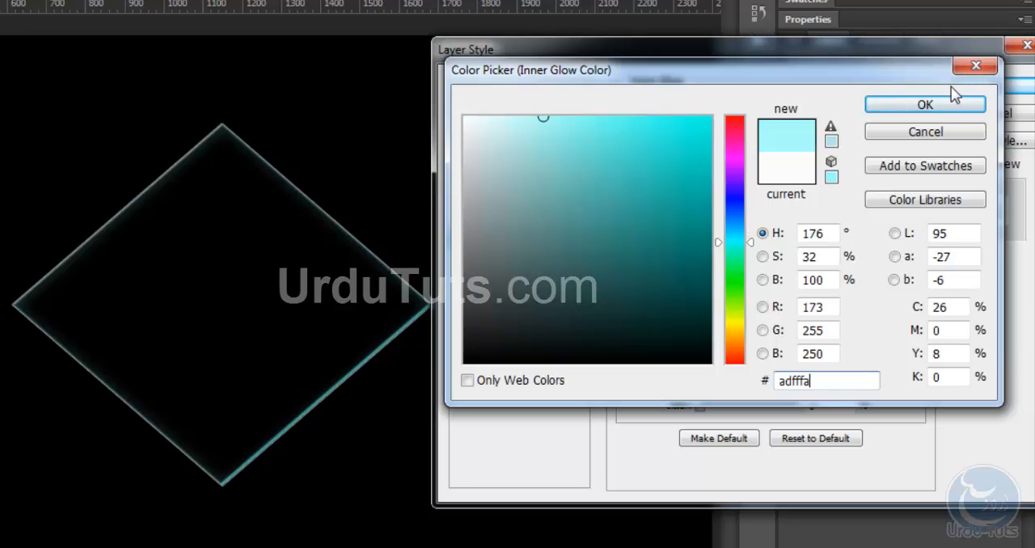
{"action": "left_click", "coordinate": [945, 108]}
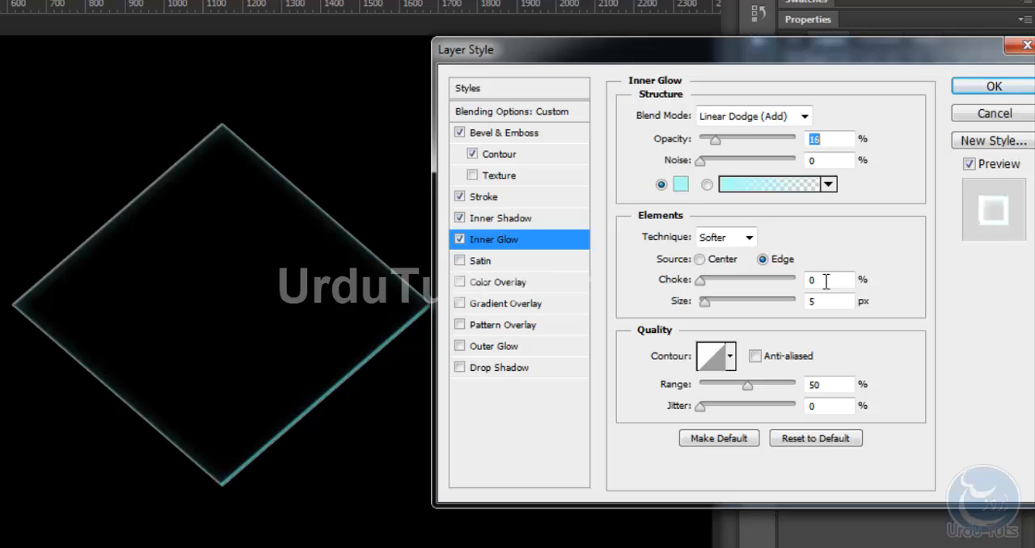
Give the inner glow a choke of 8% and a size of 9 px, and make its contour anti-aliased
{"action": "left_click", "coordinate": [702, 280]}
{"action": "left_click_drag", "start_coordinate": [705, 279], "coordinate": [711, 279]}
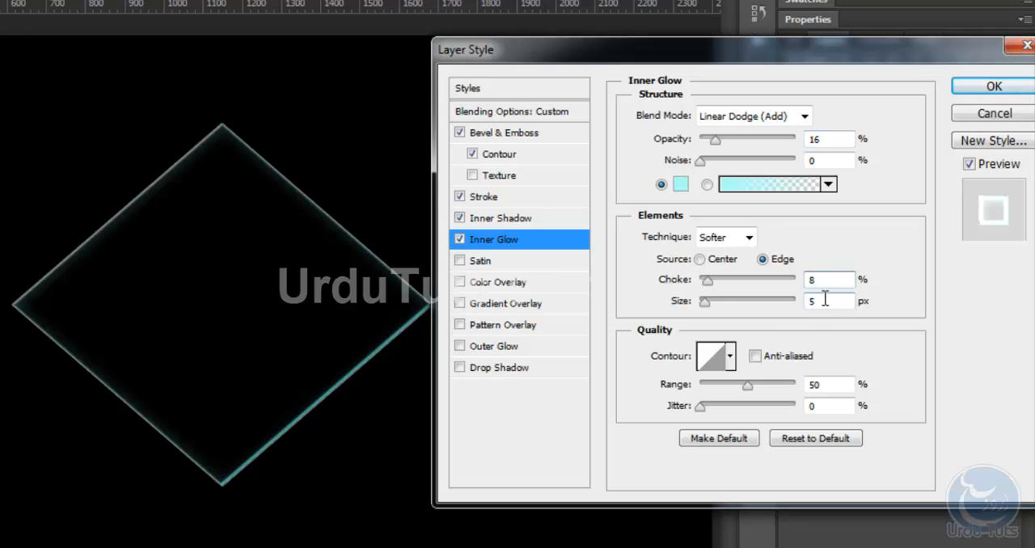
{"action": "left_click", "coordinate": [697, 302]}
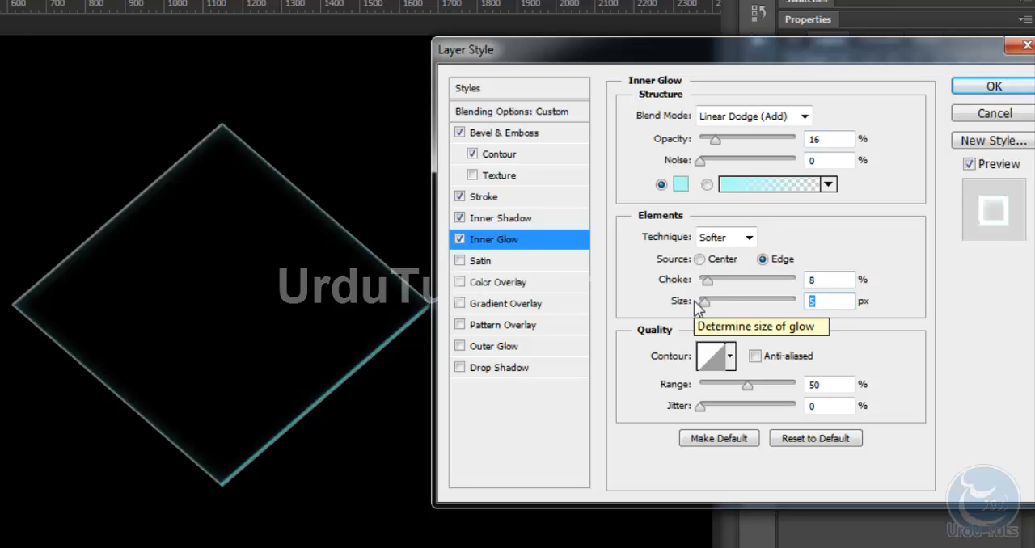
{"action": "left_click_drag", "start_coordinate": [704, 303], "coordinate": [712, 304]}
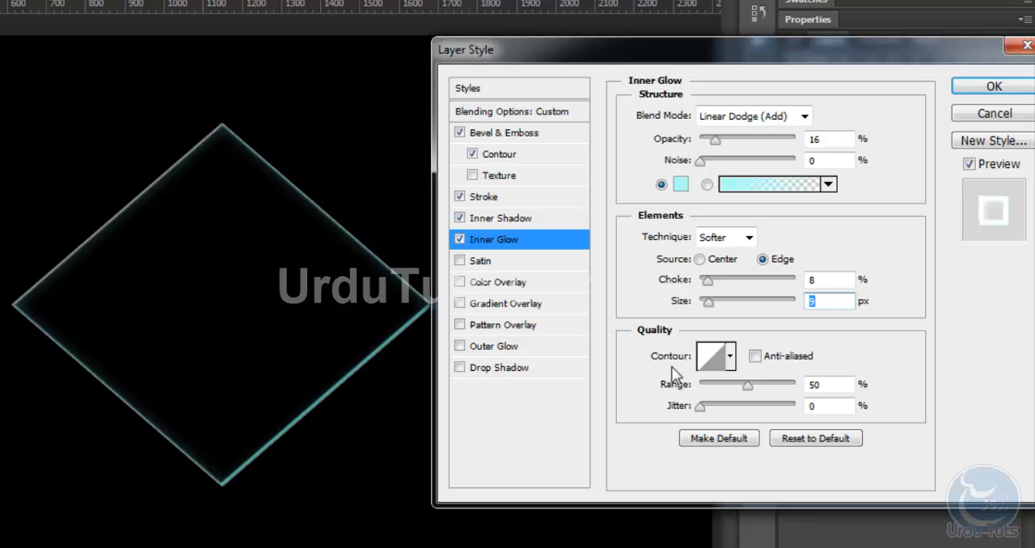
{"action": "left_click", "coordinate": [755, 356]}
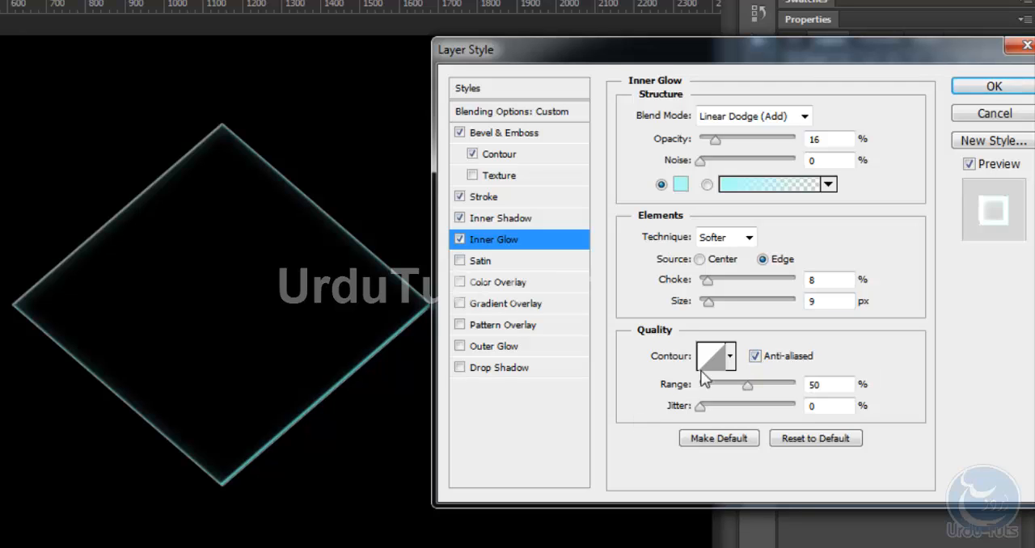
Bend the inner glow's linear contour curve downward near its middle and set the range to 44%
{"action": "left_click", "coordinate": [708, 370]}
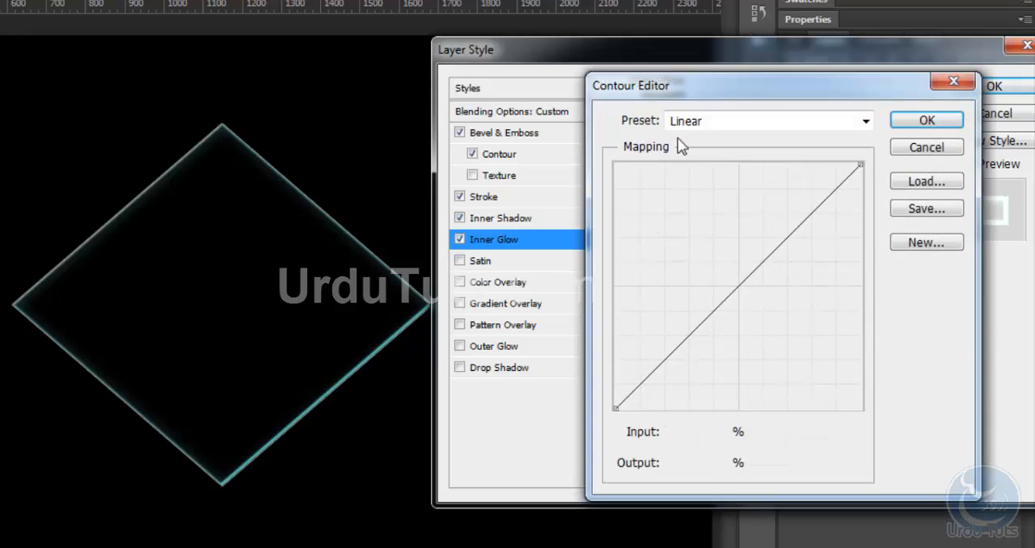
{"action": "left_click_drag", "start_coordinate": [708, 79], "coordinate": [647, 33]}
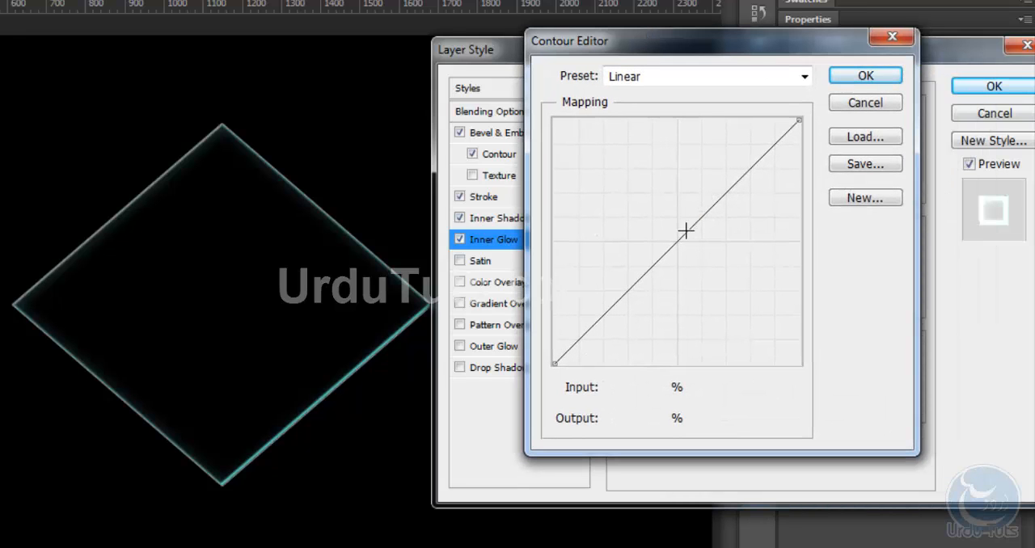
{"action": "left_click_drag", "start_coordinate": [686, 231], "coordinate": [743, 217]}
{"action": "left_click", "coordinate": [864, 81]}
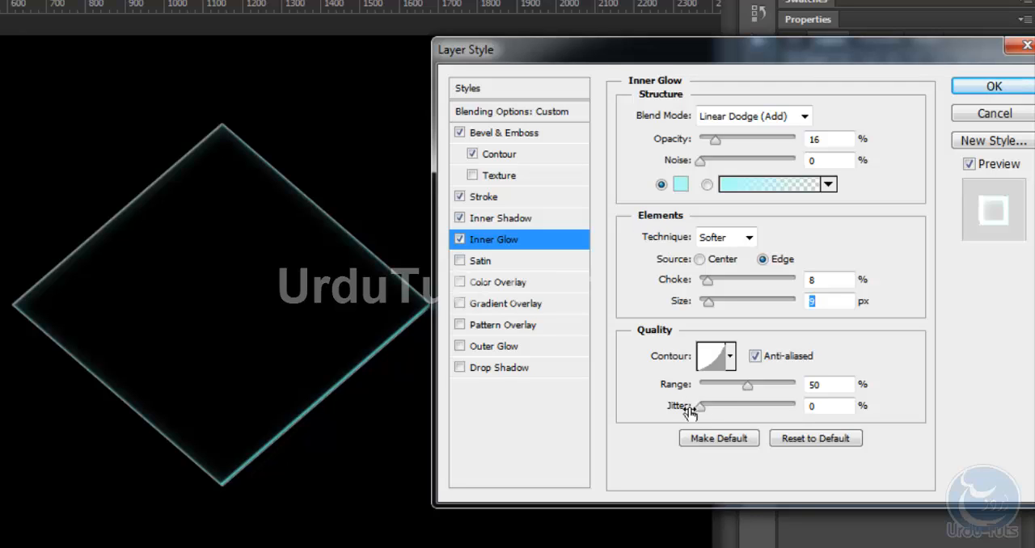
{"action": "left_click", "coordinate": [831, 384]}
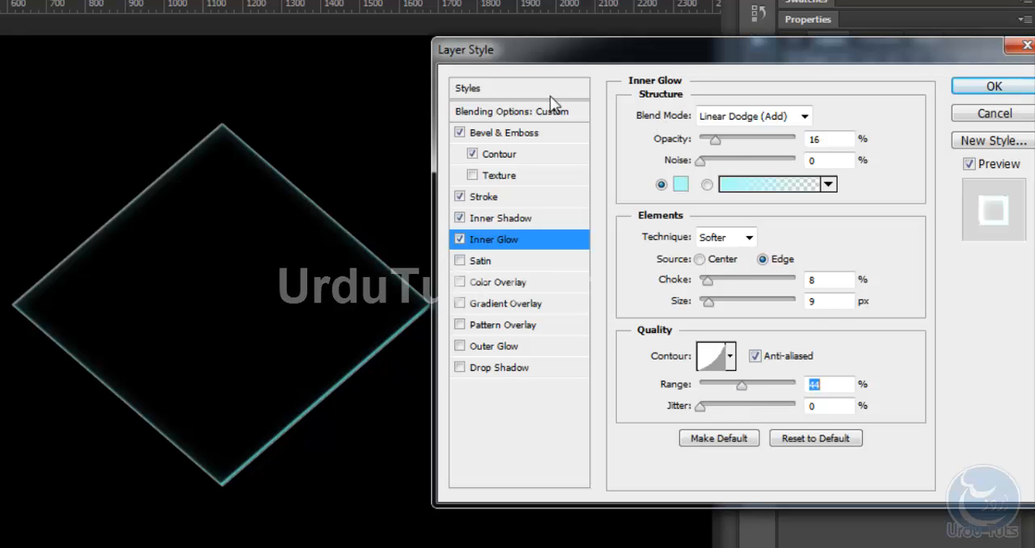
Enable the Satin effect and set its blend mode to Linear Dodge (Add)
{"action": "left_click_drag", "start_coordinate": [554, 51], "coordinate": [561, 5]}
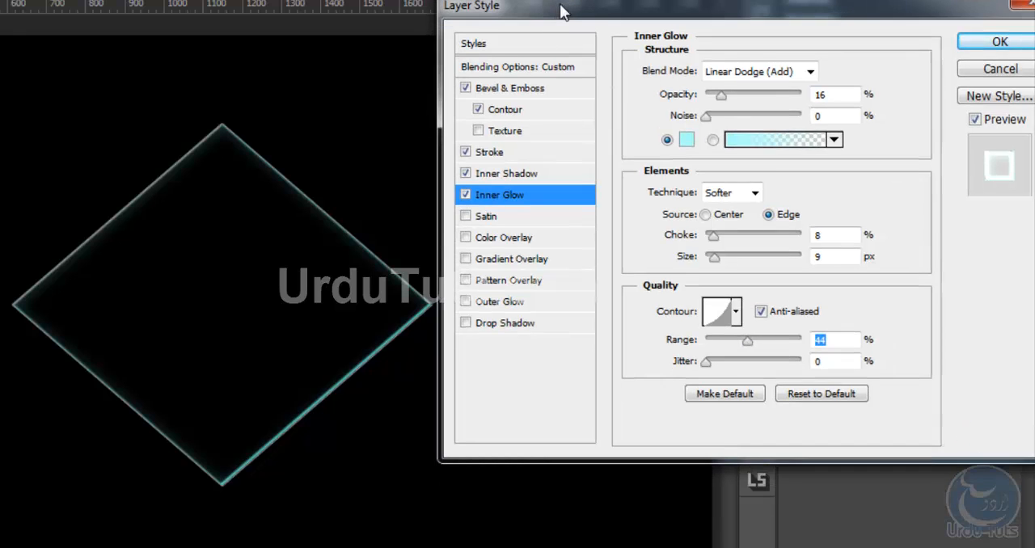
{"action": "left_click", "coordinate": [466, 217]}
{"action": "left_click", "coordinate": [517, 217]}
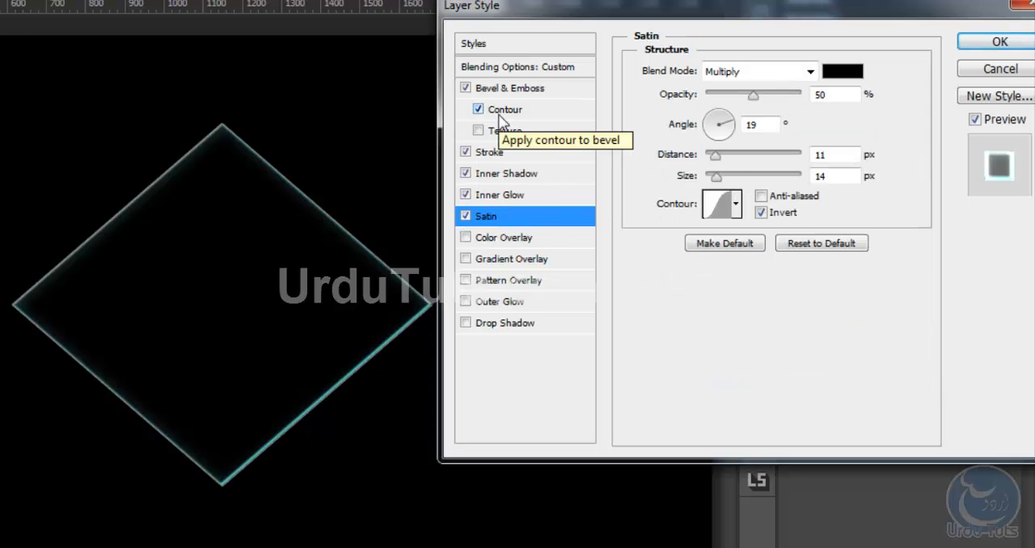
{"action": "left_click", "coordinate": [769, 72]}
{"action": "left_click", "coordinate": [748, 277]}
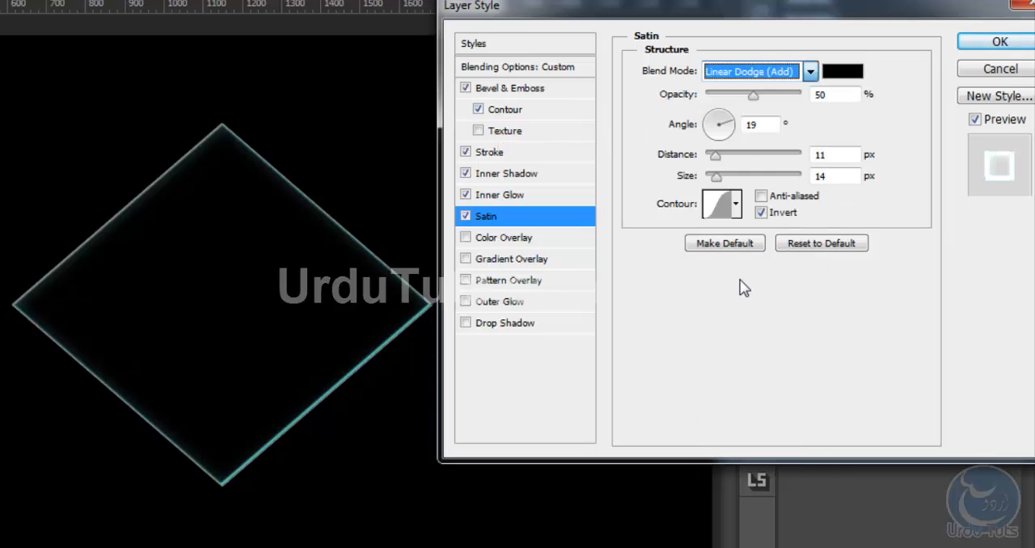
Set the satin colour to white (ffffff) and its opacity to 8%
{"action": "left_click", "coordinate": [845, 72]}
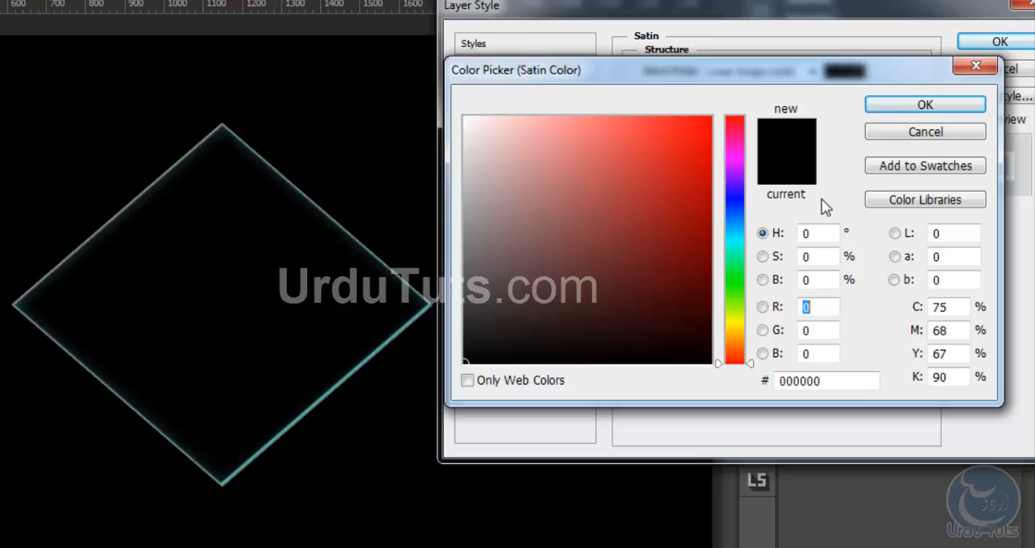
{"action": "left_click", "coordinate": [464, 117]}
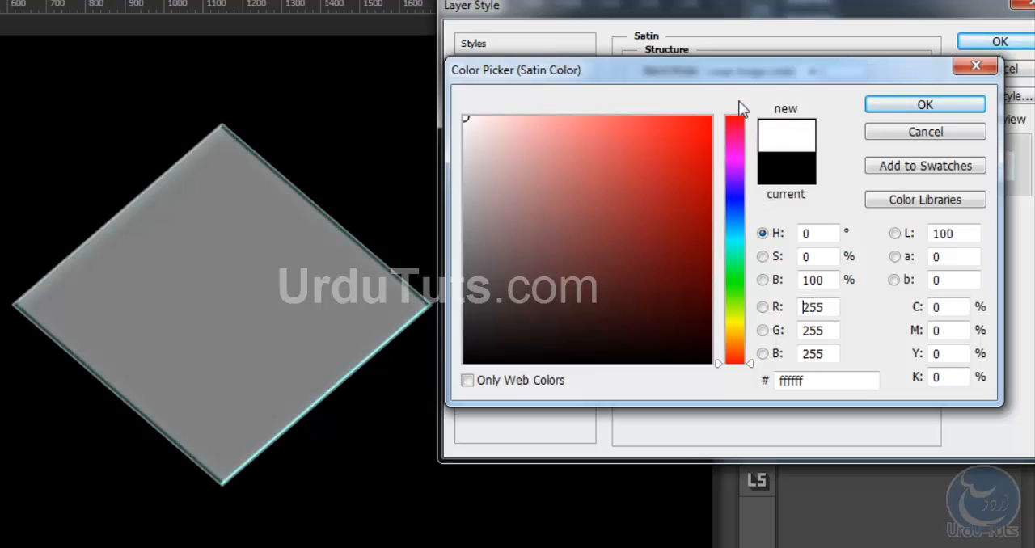
{"action": "left_click", "coordinate": [885, 108]}
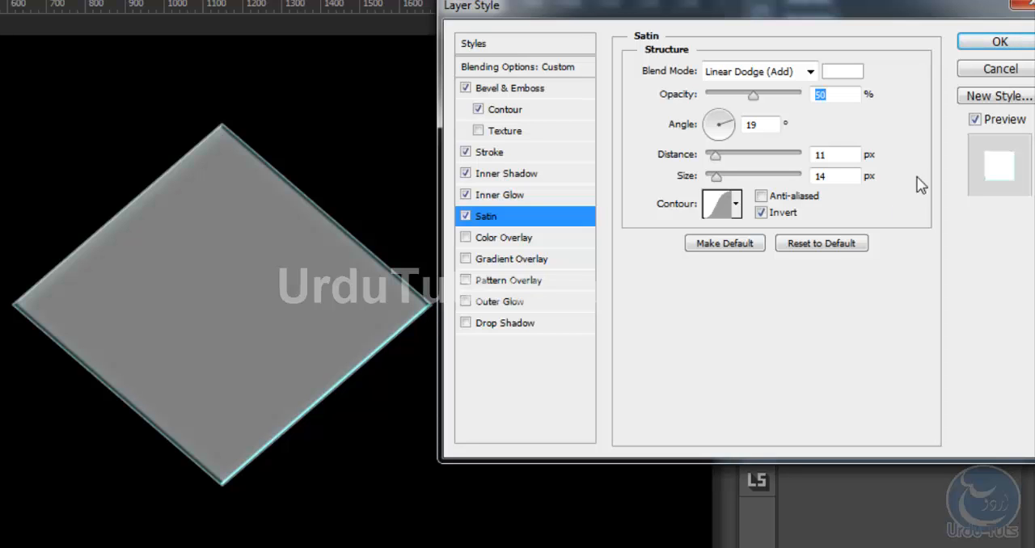
{"action": "left_click_drag", "start_coordinate": [752, 95], "coordinate": [714, 106]}
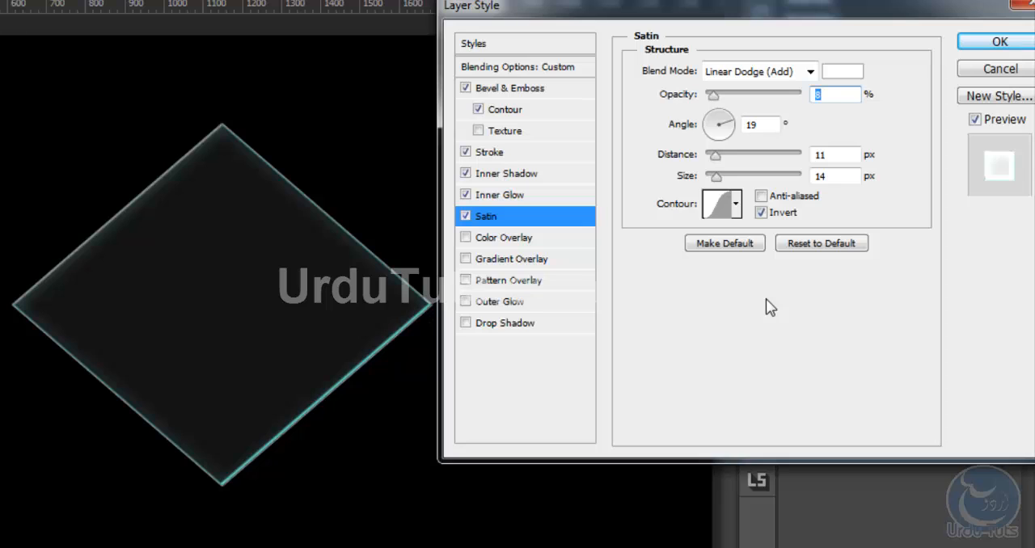
Give the satin a distance of 50 px and a size of 54 px, with an anti-aliased, inverted contour
{"action": "left_click_drag", "start_coordinate": [714, 157], "coordinate": [754, 165]}
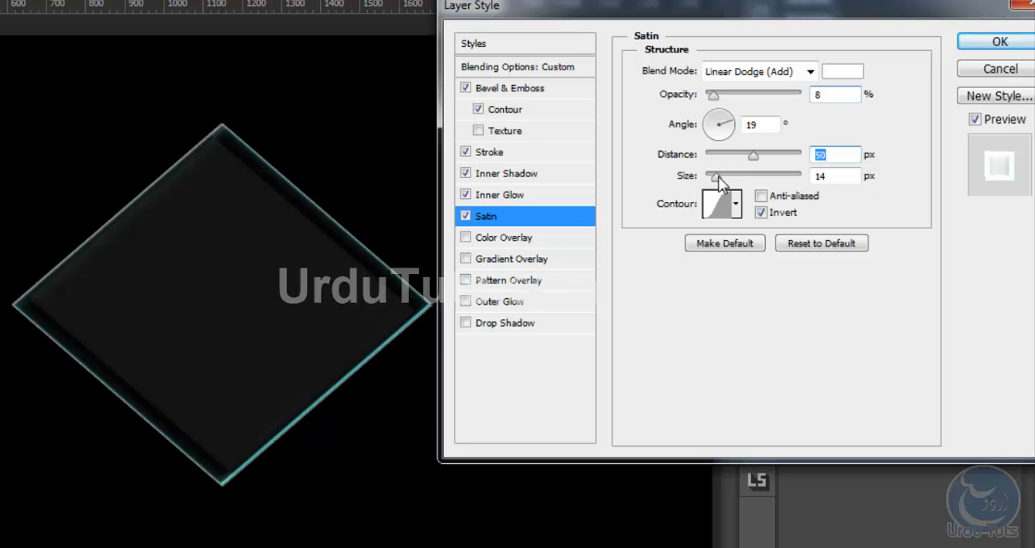
{"action": "mouse_move", "coordinate": [719, 177]}
{"action": "left_mouse_down"}
{"action": "mouse_move", "coordinate": [765, 187]}
{"action": "mouse_move", "coordinate": [732, 184]}
{"action": "left_mouse_up"}
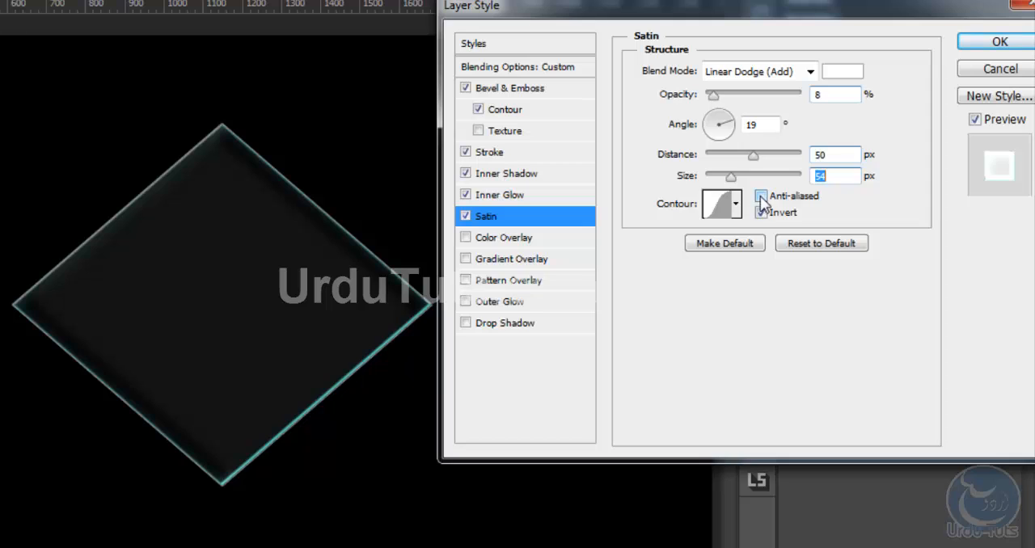
{"action": "left_click", "coordinate": [761, 197]}
{"action": "left_click", "coordinate": [760, 210]}
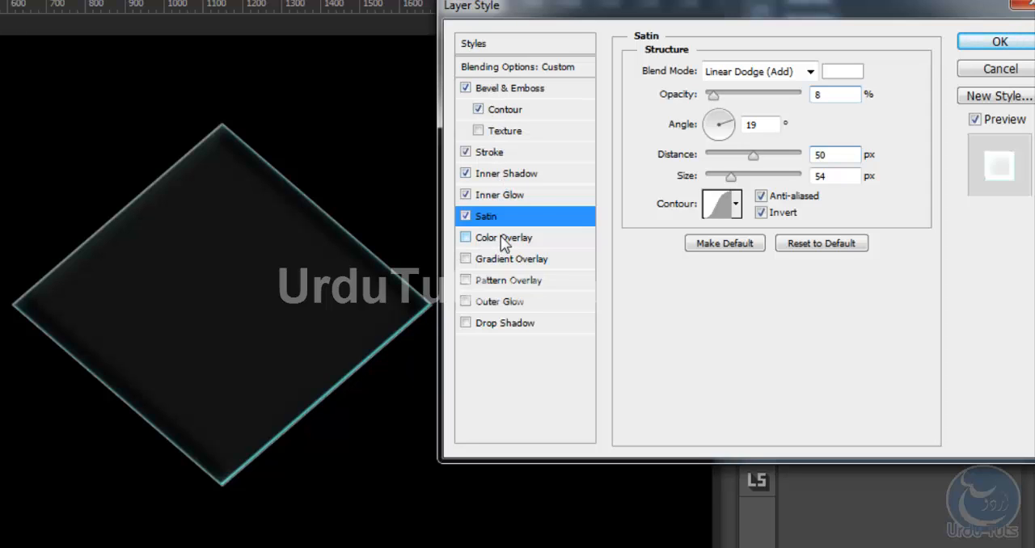
Enable the Gradient Overlay and load the Foreground to Transparent preset for its gradient
{"action": "left_click", "coordinate": [467, 260]}
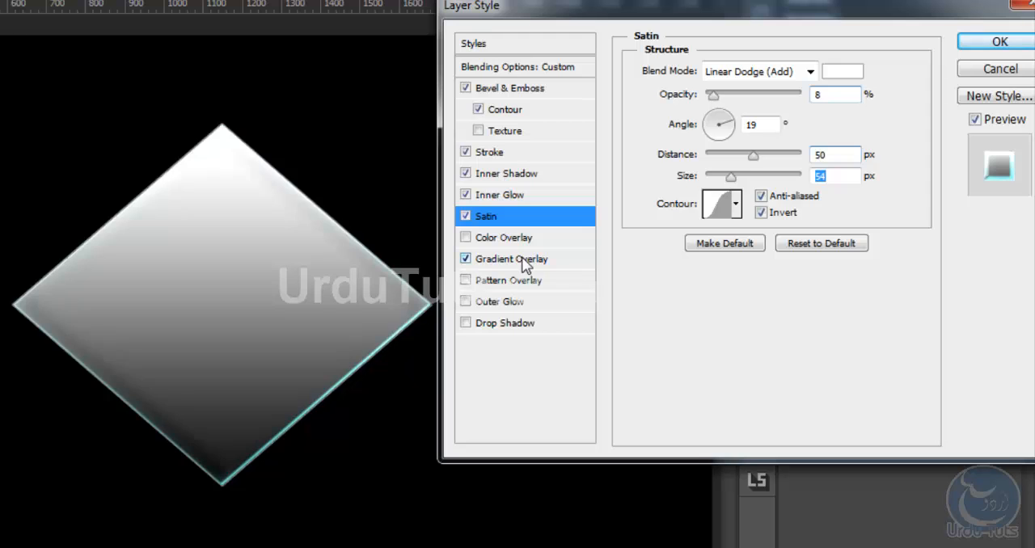
{"action": "left_click", "coordinate": [522, 261]}
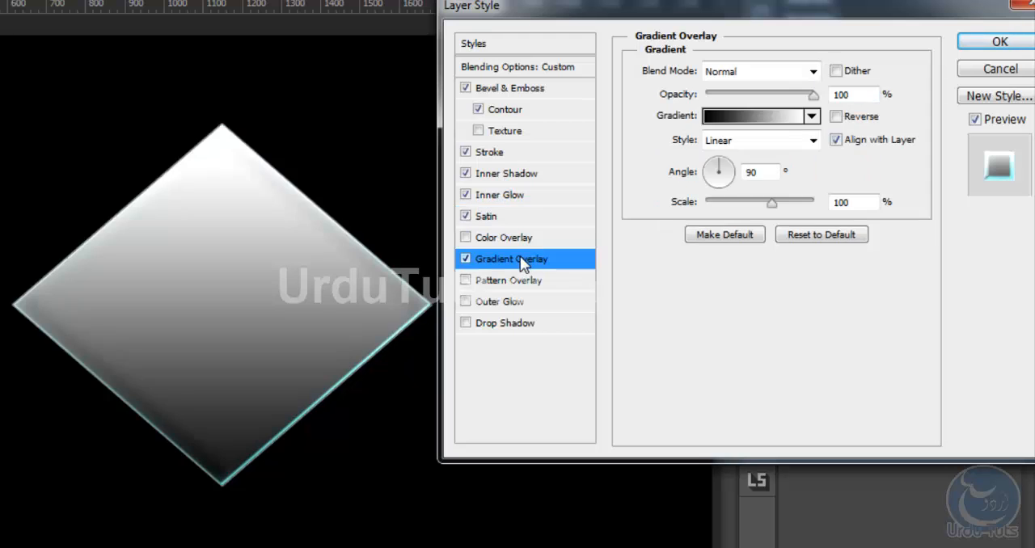
{"action": "left_click", "coordinate": [751, 119]}
{"action": "left_click_drag", "start_coordinate": [525, 29], "coordinate": [599, 13]}
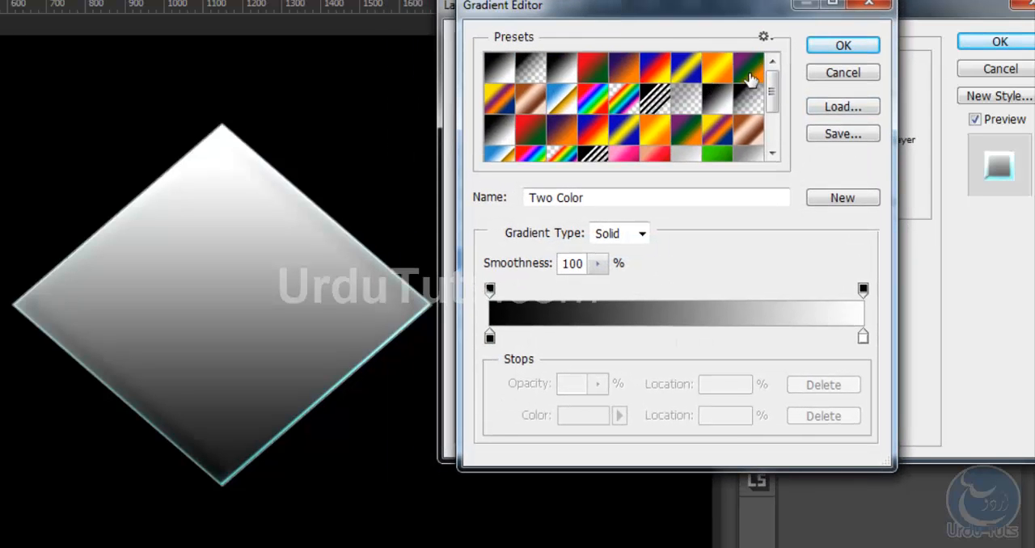
{"action": "left_click_drag", "start_coordinate": [772, 79], "coordinate": [774, 111]}
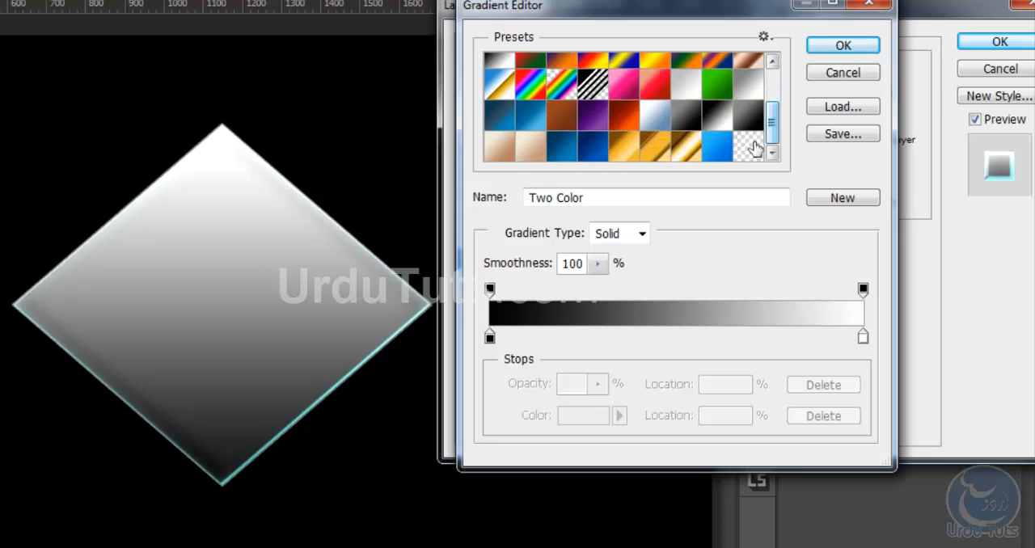
{"action": "left_click", "coordinate": [750, 144]}
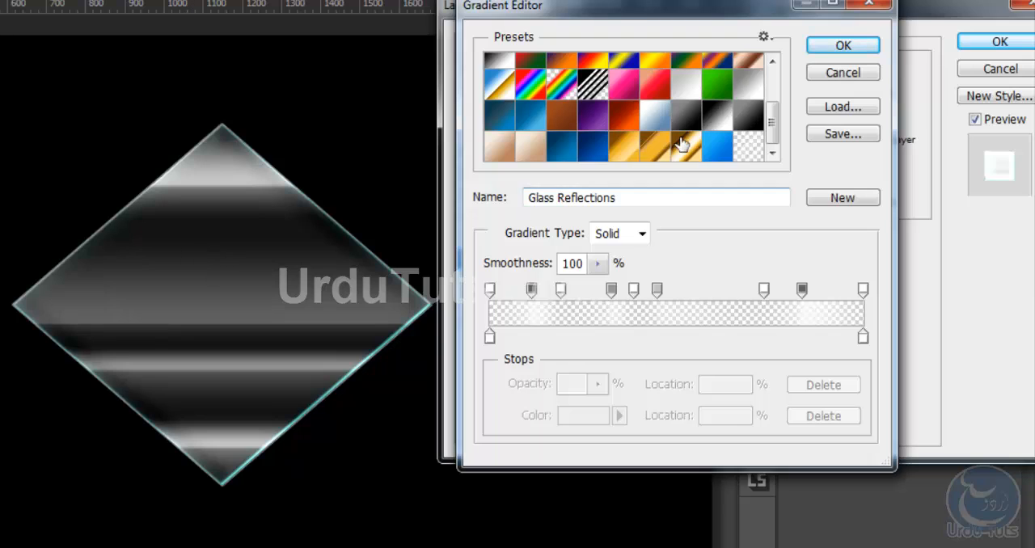
{"action": "left_click_drag", "start_coordinate": [774, 121], "coordinate": [774, 87]}
{"action": "left_click", "coordinate": [538, 70]}
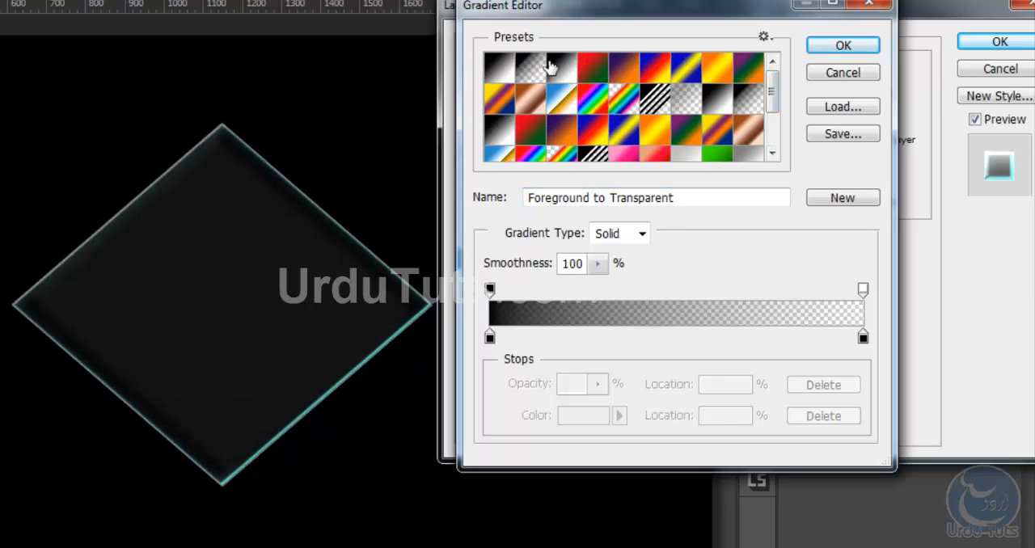
Set the gradient's starting colour stop to light grey e5e5e5
{"action": "mouse_move", "coordinate": [491, 293]}
{"action": "left_mouse_down"}
{"action": "mouse_move", "coordinate": [508, 292]}
{"action": "mouse_move", "coordinate": [490, 291]}
{"action": "left_mouse_up"}
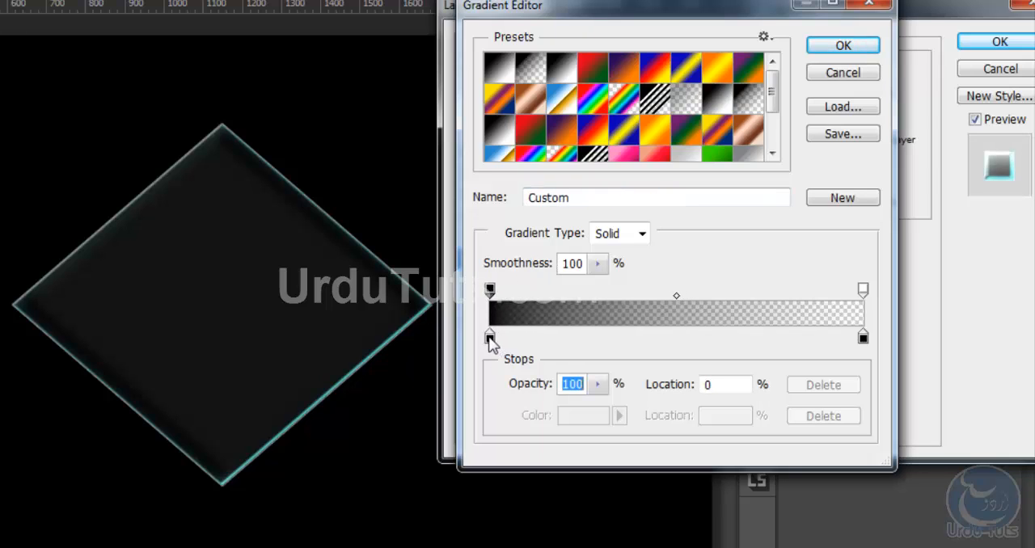
{"action": "left_click", "coordinate": [490, 338]}
{"action": "left_click", "coordinate": [584, 417]}
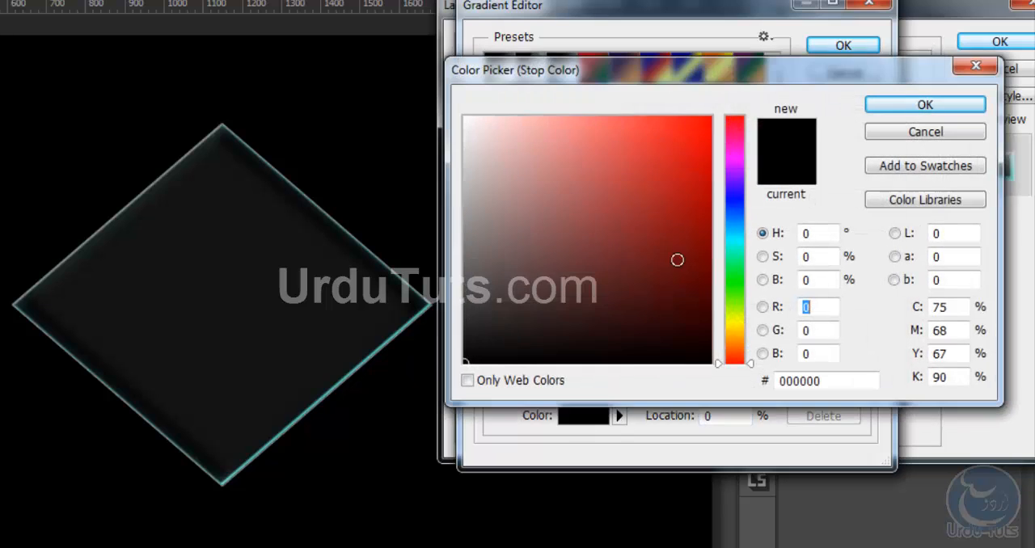
{"action": "mouse_move", "coordinate": [641, 195]}
{"action": "left_mouse_down"}
{"action": "mouse_move", "coordinate": [522, 227]}
{"action": "mouse_move", "coordinate": [413, 169]}
{"action": "mouse_move", "coordinate": [400, 141]}
{"action": "left_mouse_up"}
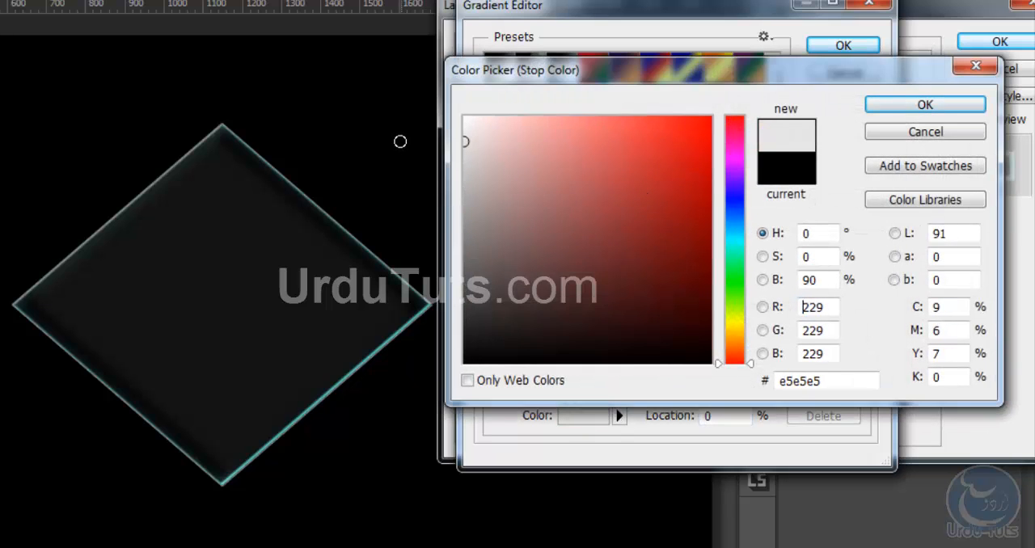
{"action": "left_click", "coordinate": [924, 104]}
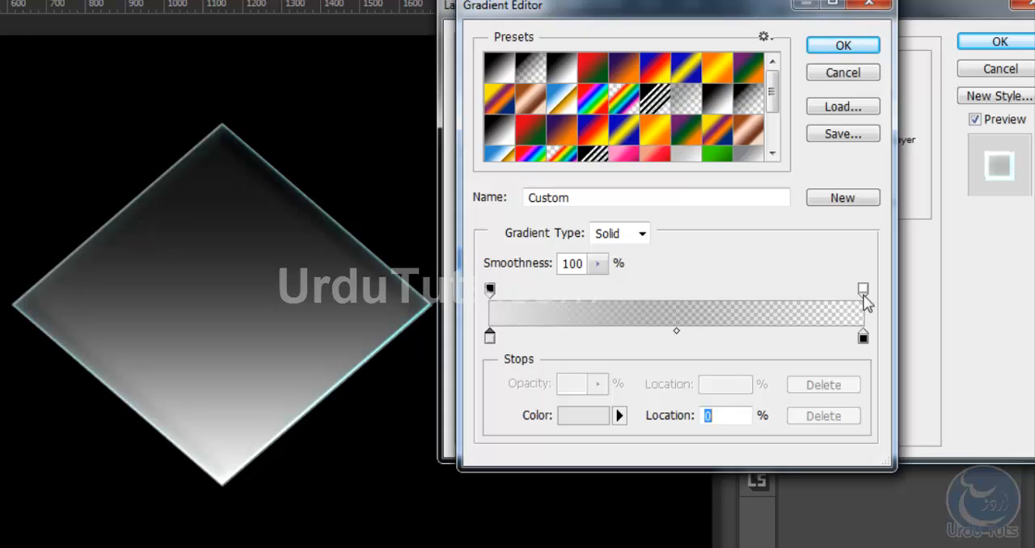
Move the gradient's end opacity stop to 13% and its end colour stop to 12%, coloured grey 6c6c6c
{"action": "left_click_drag", "start_coordinate": [863, 297], "coordinate": [538, 296]}
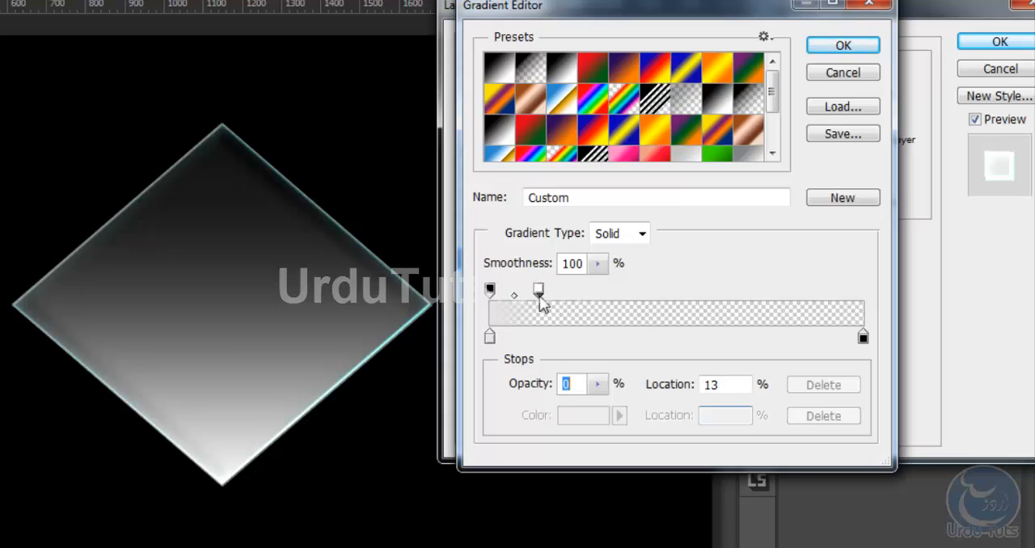
{"action": "left_click_drag", "start_coordinate": [863, 339], "coordinate": [535, 343]}
{"action": "left_click", "coordinate": [584, 419]}
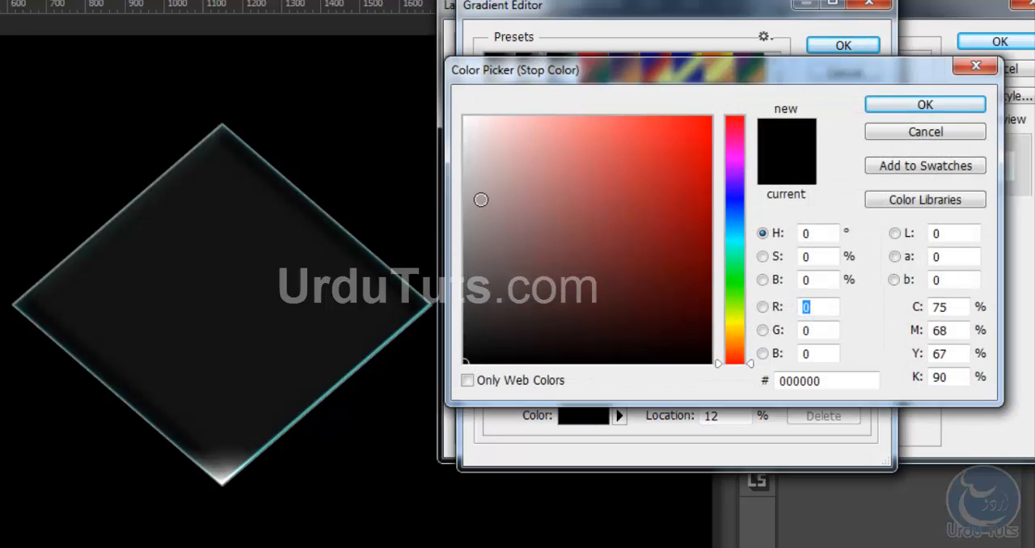
{"action": "left_click_drag", "start_coordinate": [481, 202], "coordinate": [430, 259]}
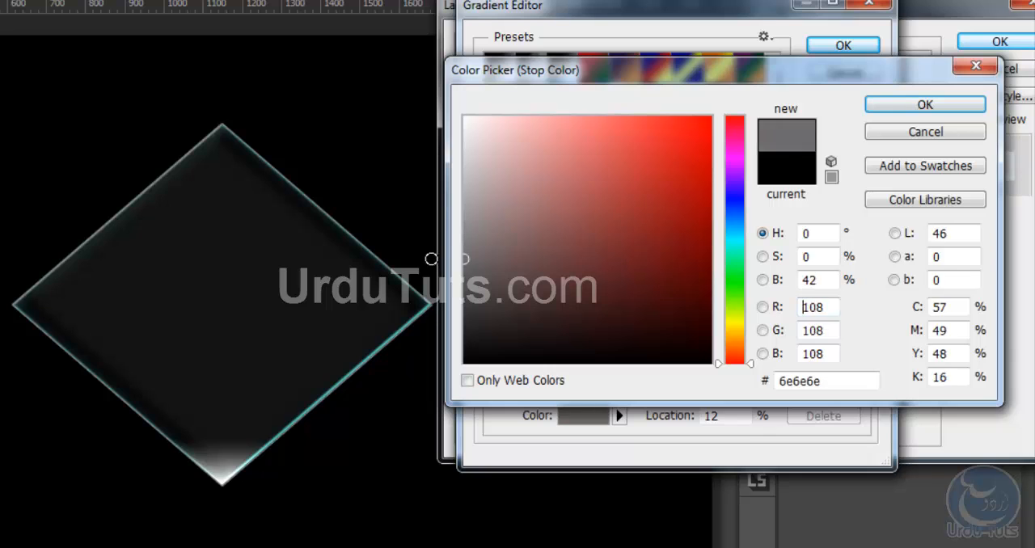
{"action": "left_click", "coordinate": [890, 105]}
Set the starting opacity stop to 27% opacity and remove the extra grey colour stop at 39%
{"action": "left_click", "coordinate": [491, 291]}
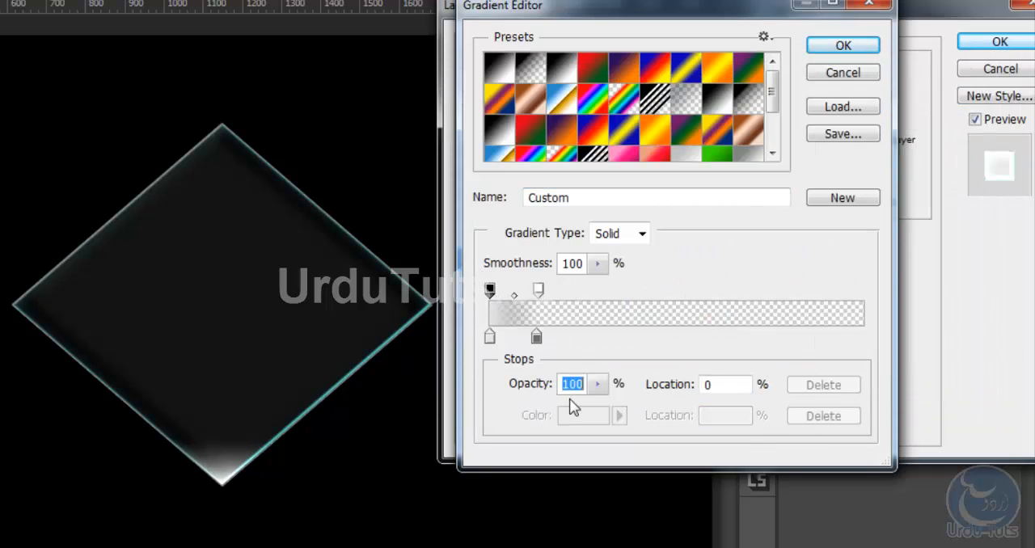
{"action": "left_click", "coordinate": [598, 385]}
{"action": "left_click_drag", "start_coordinate": [596, 404], "coordinate": [487, 404]}
{"action": "left_click", "coordinate": [636, 337]}
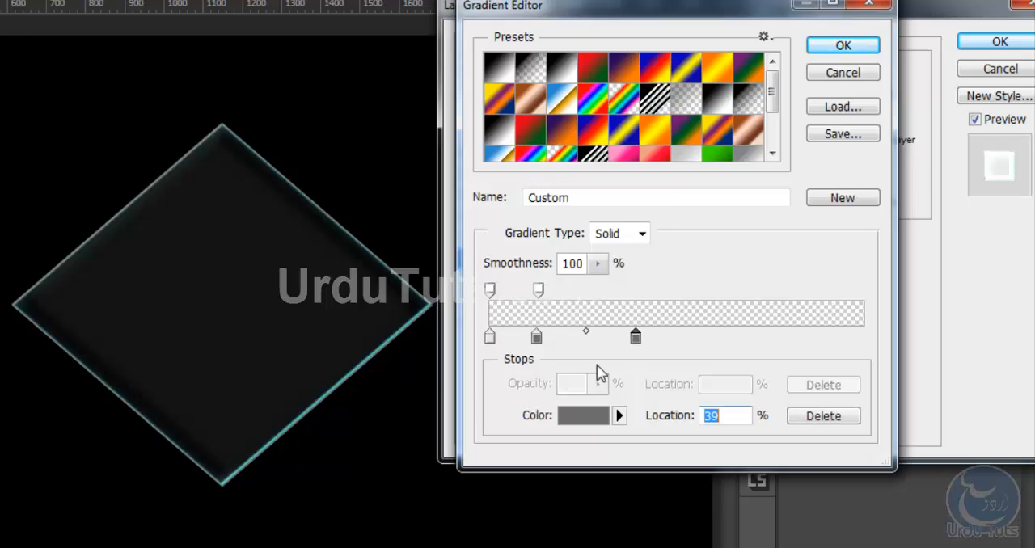
{"action": "left_click", "coordinate": [490, 289]}
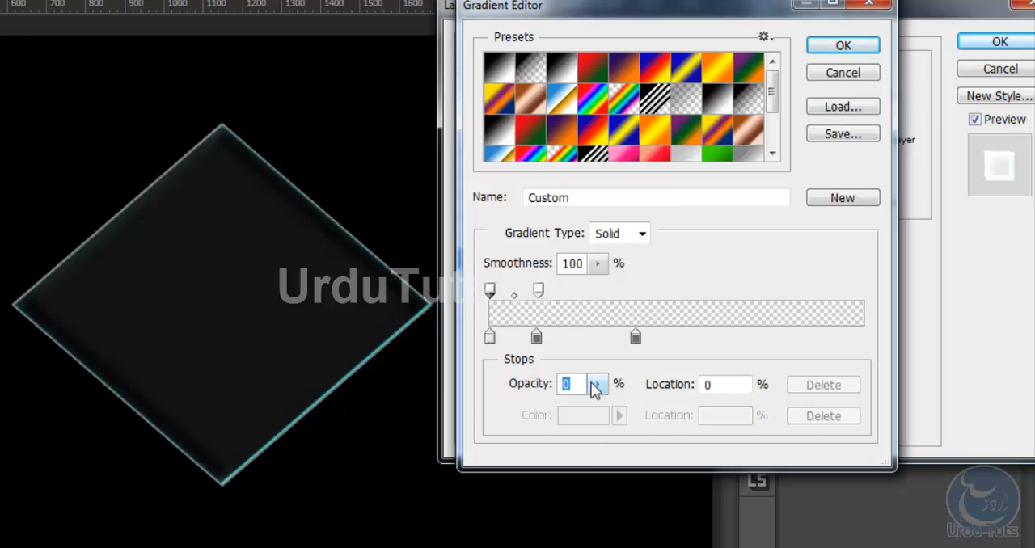
{"action": "left_click", "coordinate": [598, 385]}
{"action": "left_click_drag", "start_coordinate": [608, 414], "coordinate": [625, 412]}
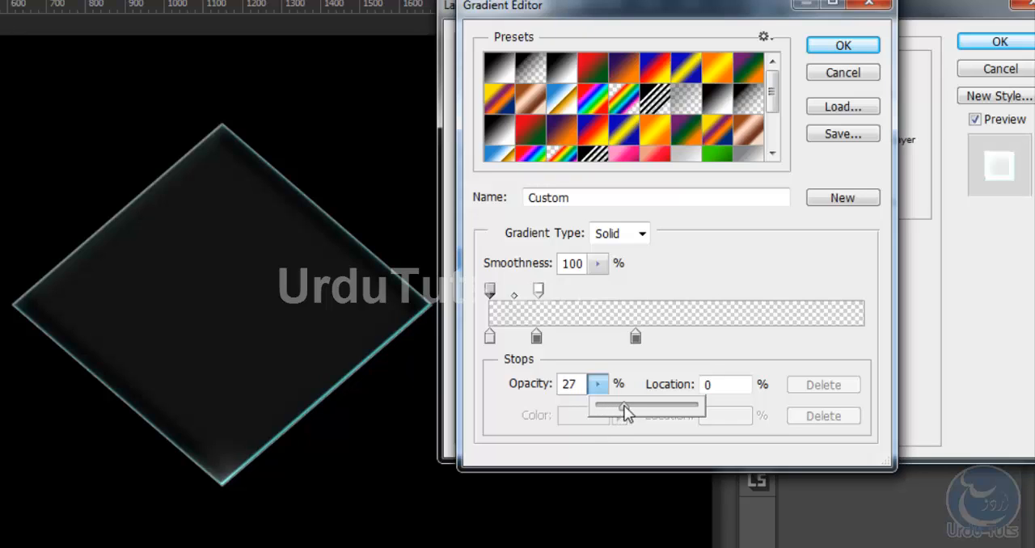
{"action": "left_click_drag", "start_coordinate": [636, 337], "coordinate": [627, 353]}
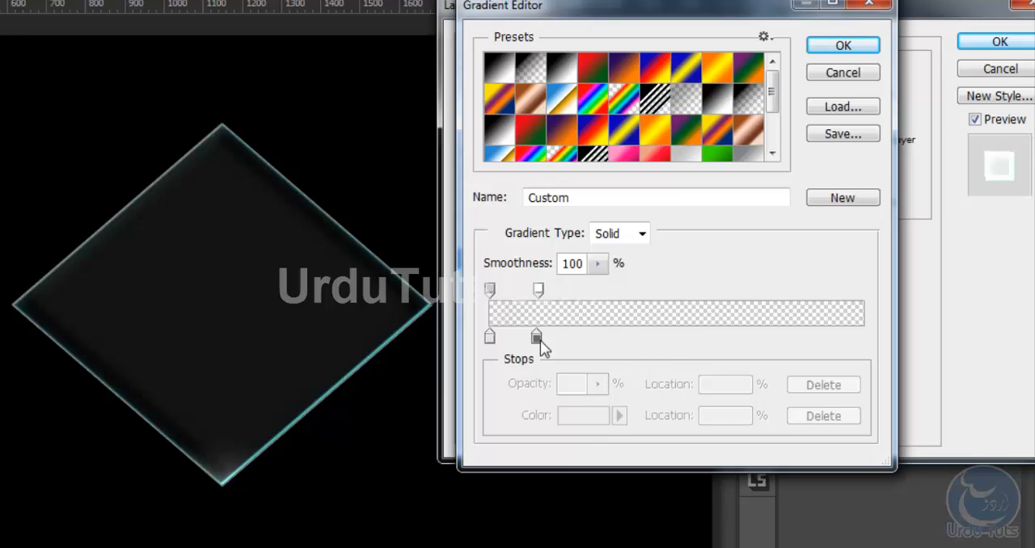
Move the second opacity and colour stops to about 17%, and add an opacity stop and a white colour stop at 33%
{"action": "left_click_drag", "start_coordinate": [536, 337], "coordinate": [556, 336]}
{"action": "left_click_drag", "start_coordinate": [539, 290], "coordinate": [555, 291]}
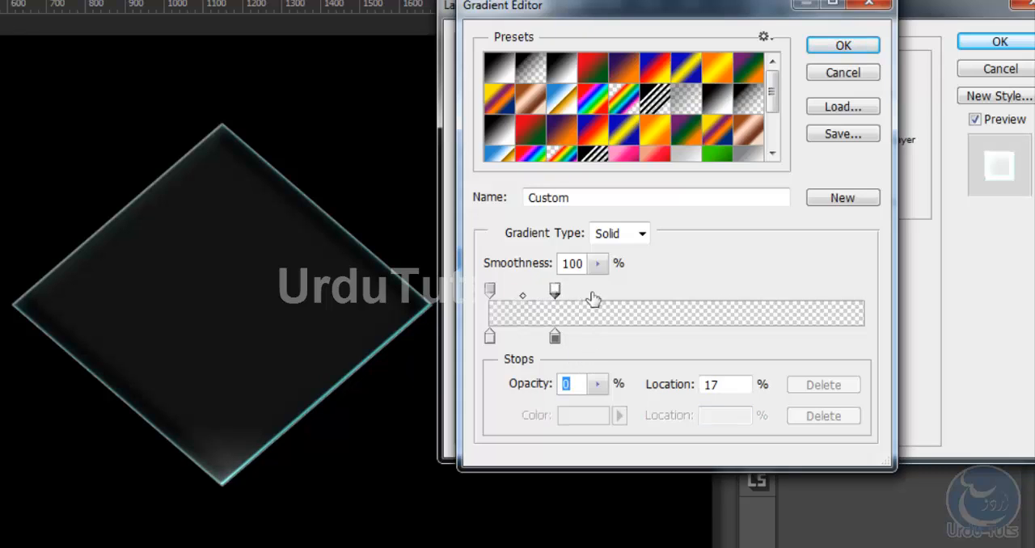
{"action": "left_click", "coordinate": [592, 293]}
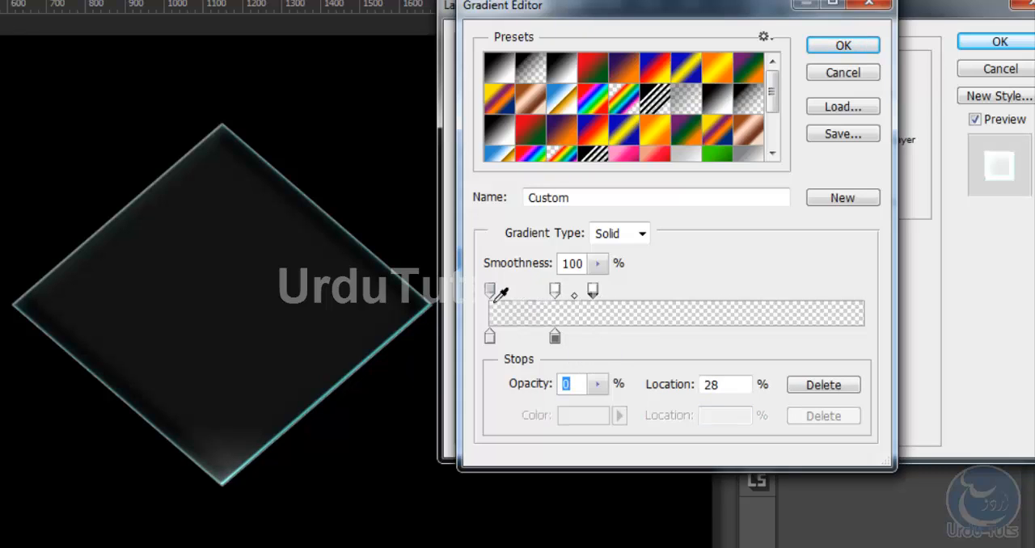
{"action": "left_click", "coordinate": [594, 338]}
{"action": "left_click_drag", "start_coordinate": [595, 292], "coordinate": [615, 293]}
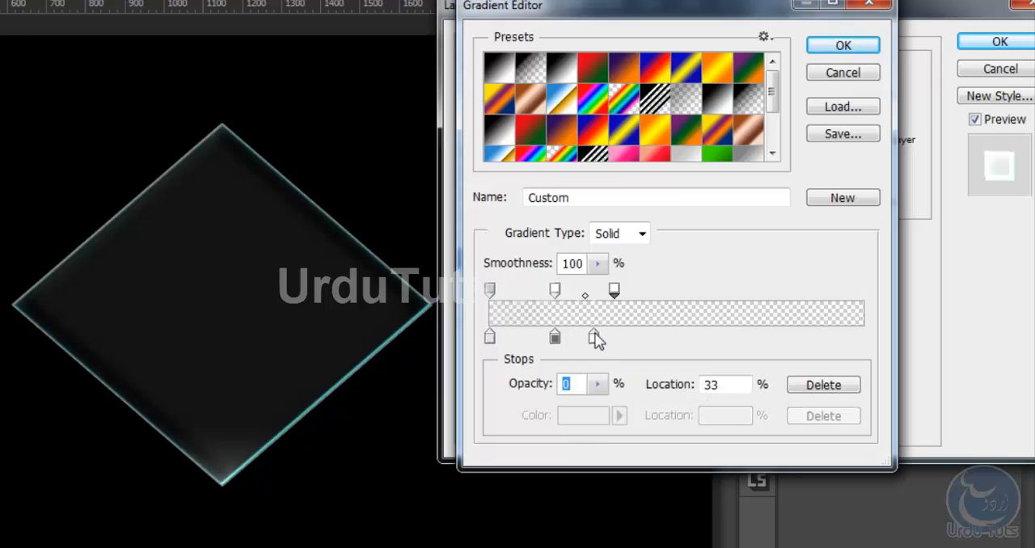
{"action": "left_click_drag", "start_coordinate": [594, 338], "coordinate": [612, 337]}
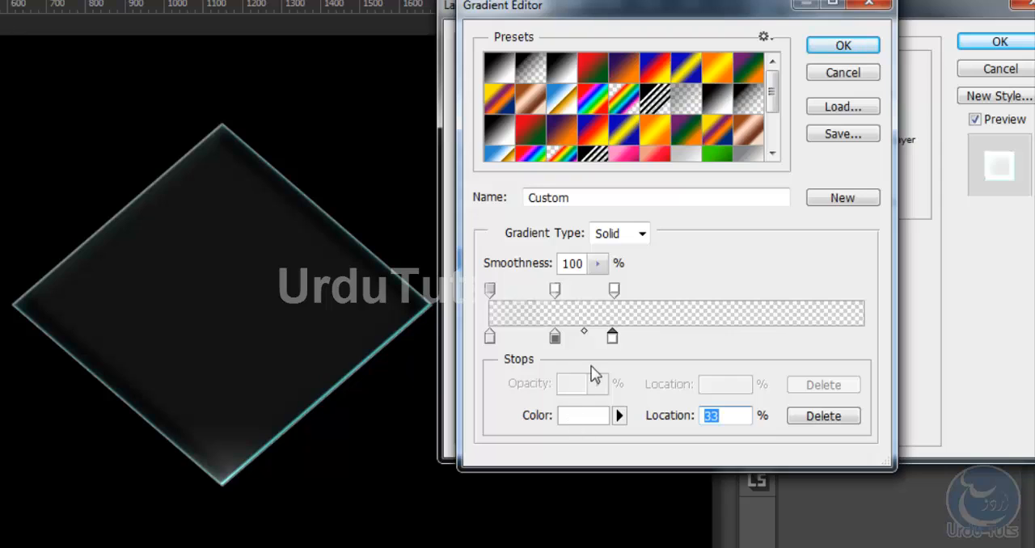
Set the opacity of the opacity stop at 33% to 9%
{"action": "left_click", "coordinate": [615, 290]}
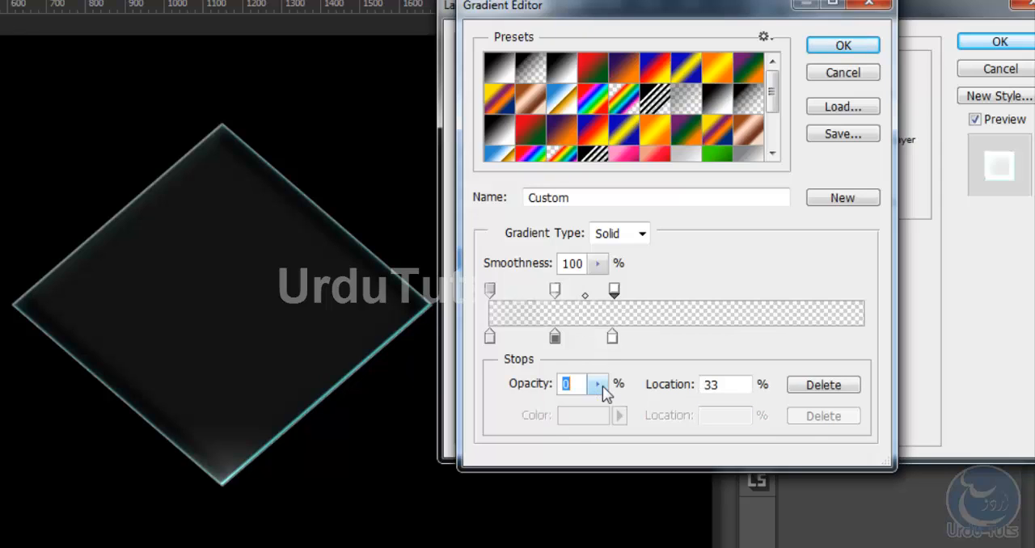
{"action": "left_click", "coordinate": [597, 384]}
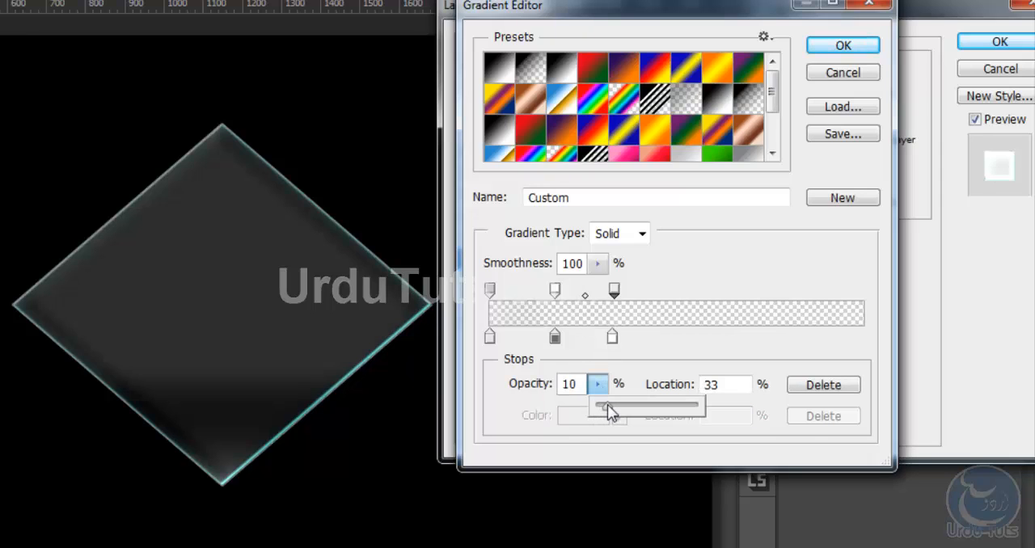
{"action": "left_click_drag", "start_coordinate": [607, 405], "coordinate": [607, 405]}
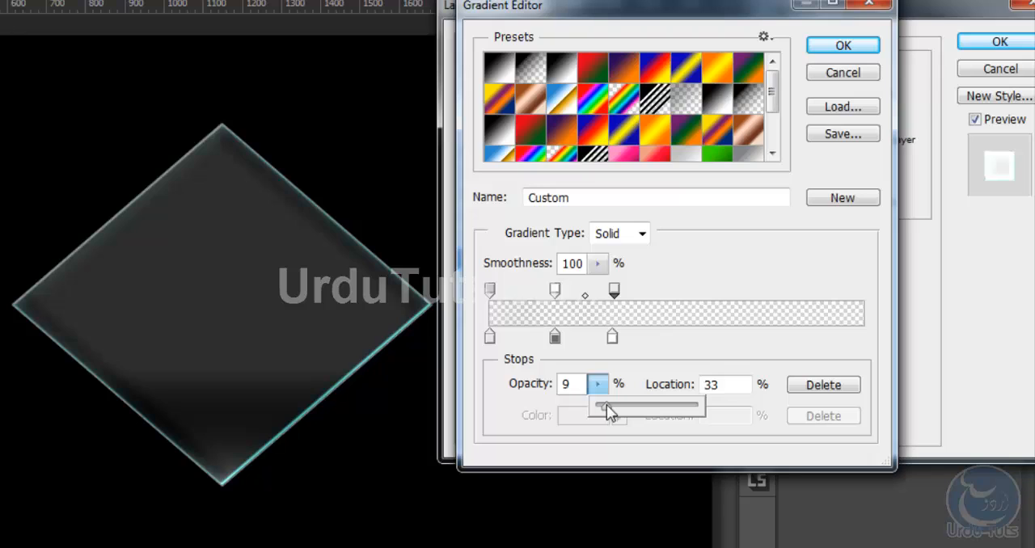
{"action": "left_click", "coordinate": [686, 272]}
Add a white colour stop at 54% and shift the third opacity and colour stops to about 36%
{"action": "left_click", "coordinate": [668, 340]}
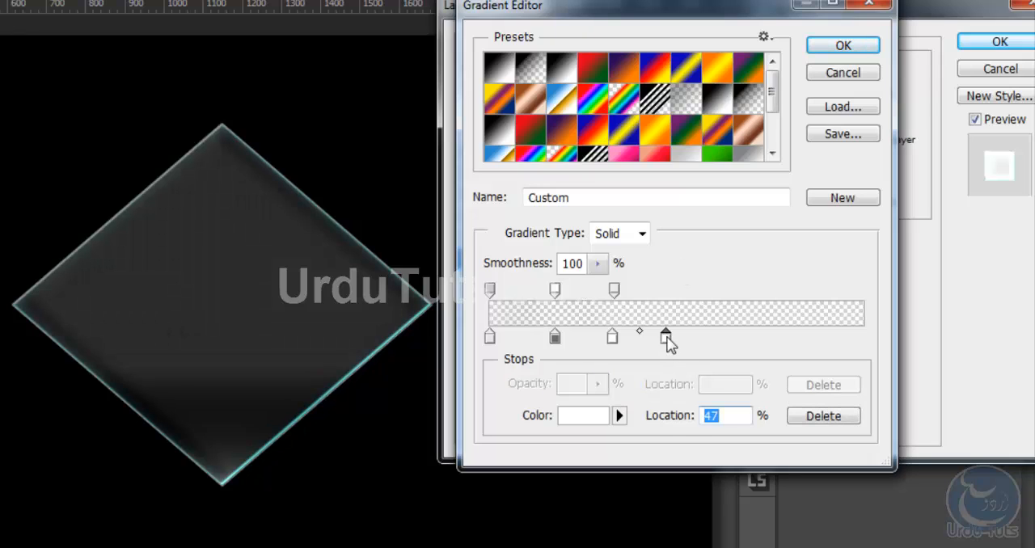
{"action": "left_click_drag", "start_coordinate": [668, 340], "coordinate": [693, 342]}
{"action": "left_click_drag", "start_coordinate": [615, 291], "coordinate": [627, 293]}
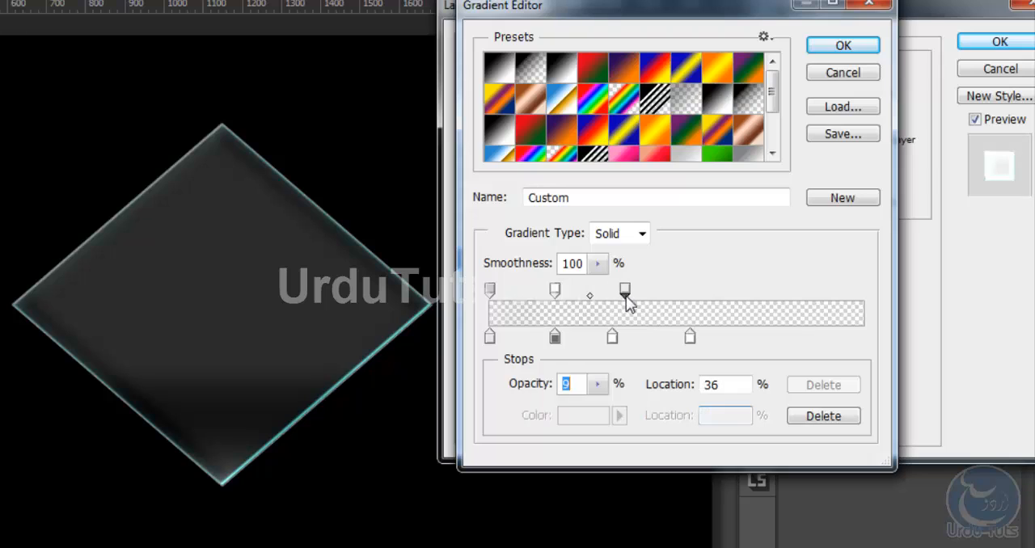
{"action": "left_click", "coordinate": [612, 337]}
{"action": "left_click_drag", "start_coordinate": [617, 344], "coordinate": [626, 342]}
Add an opacity stop at 54%, above the white colour stop, with 0% opacity
{"action": "left_click", "coordinate": [690, 339]}
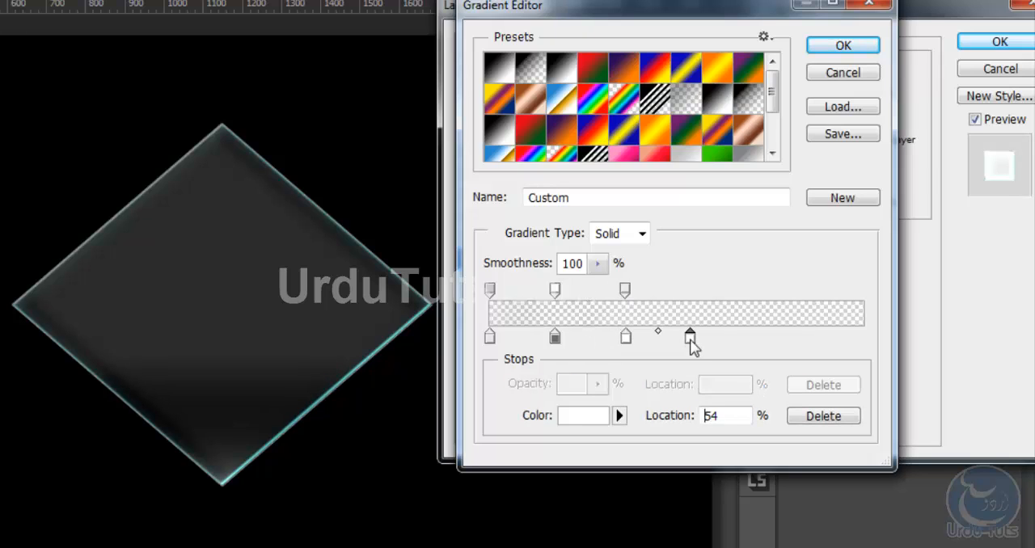
{"action": "left_click", "coordinate": [690, 293]}
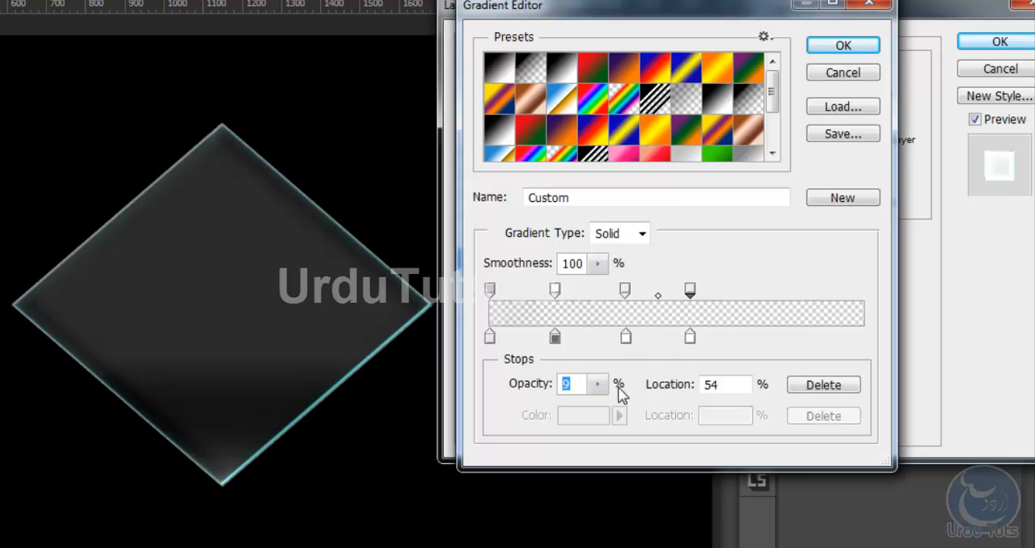
{"action": "left_click_drag", "start_coordinate": [598, 384], "coordinate": [579, 400]}
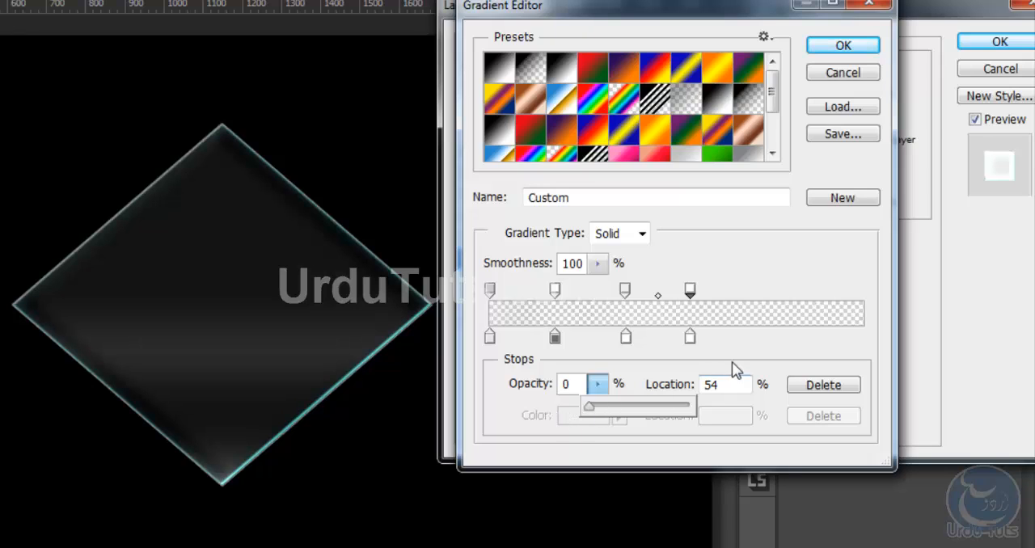
Add a white colour stop and an opacity stop at 70%, giving the opacity stop 13% opacity
{"action": "left_click", "coordinate": [751, 336]}
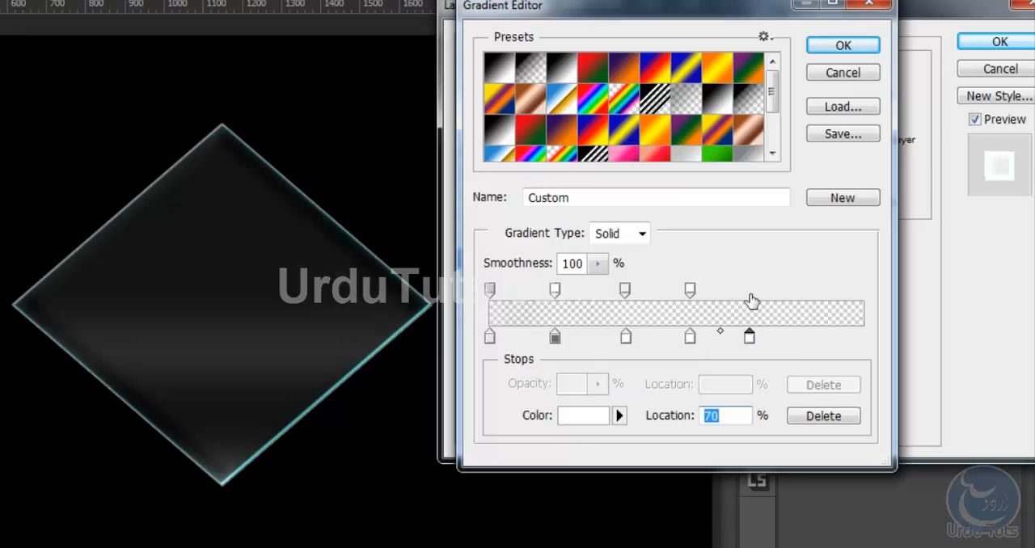
{"action": "left_click", "coordinate": [750, 291]}
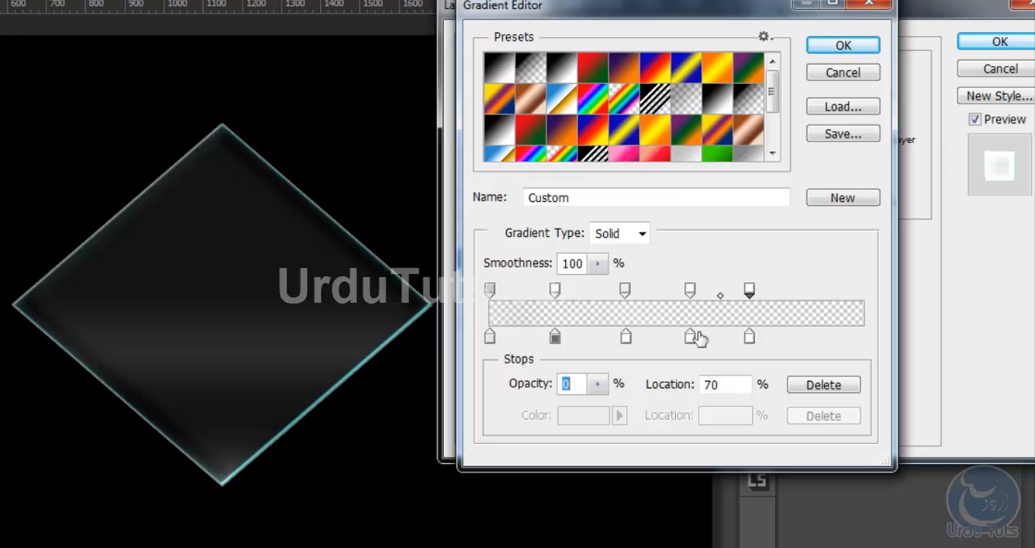
{"action": "left_click", "coordinate": [599, 384]}
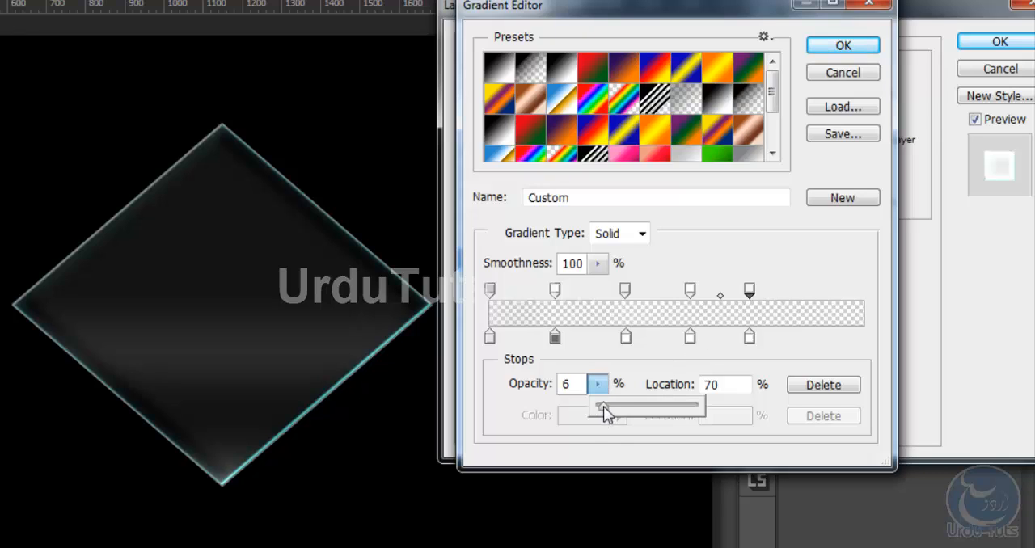
{"action": "left_click_drag", "start_coordinate": [604, 406], "coordinate": [623, 402]}
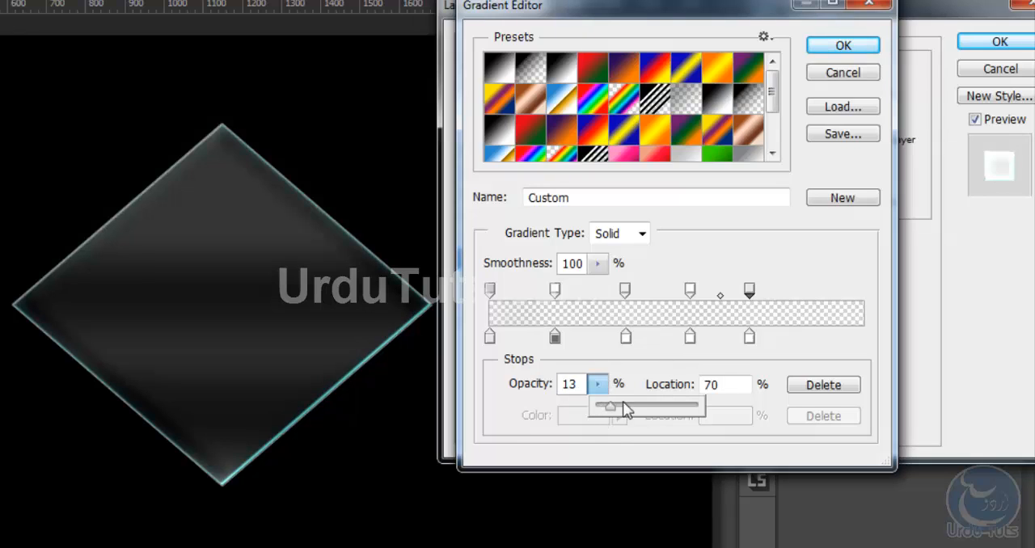
{"action": "left_click", "coordinate": [761, 256]}
Shift the last opacity stop to 74% and its colour stop to 73%, and move the third pair of stops to 35%
{"action": "left_click_drag", "start_coordinate": [750, 293], "coordinate": [766, 295]}
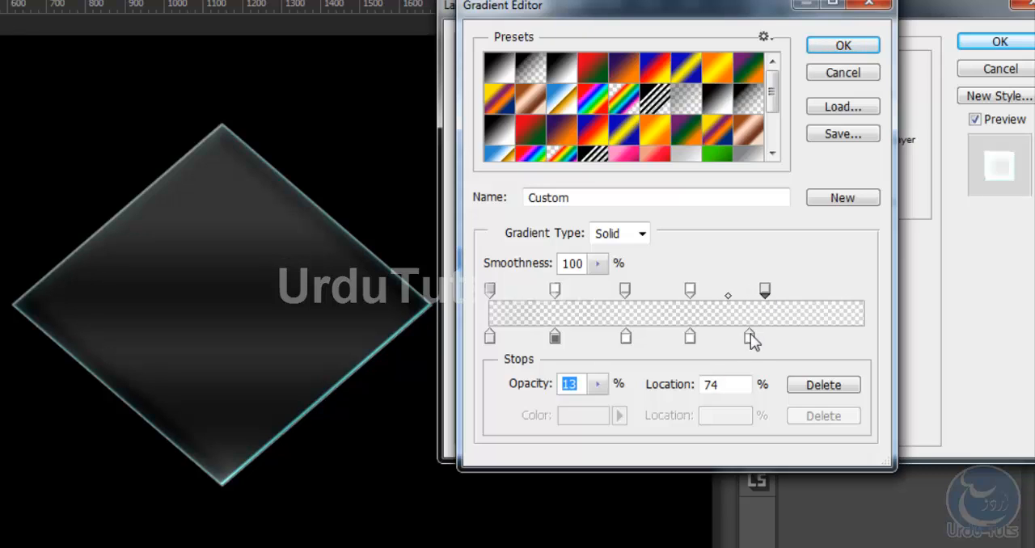
{"action": "left_click_drag", "start_coordinate": [751, 338], "coordinate": [763, 340]}
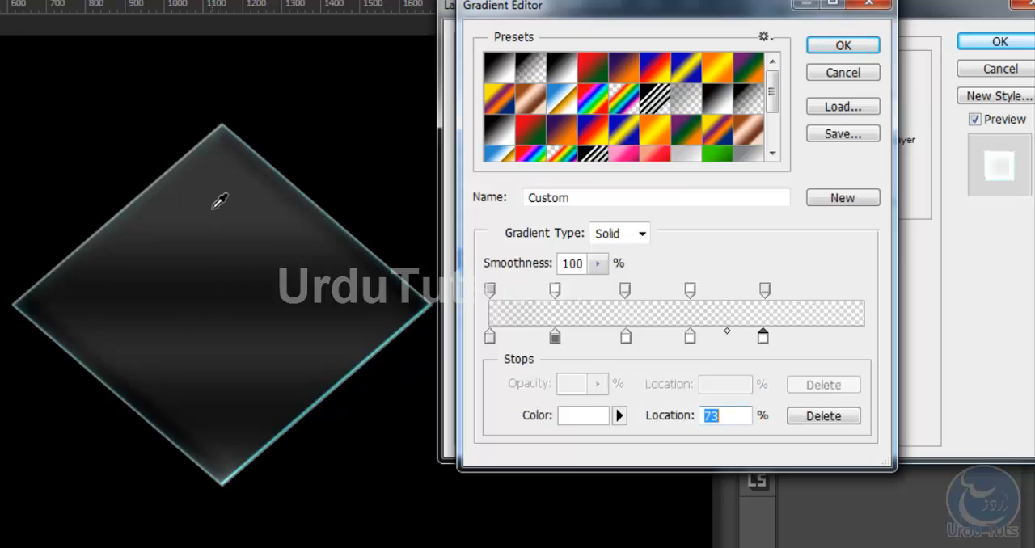
{"action": "left_click_drag", "start_coordinate": [626, 293], "coordinate": [619, 300]}
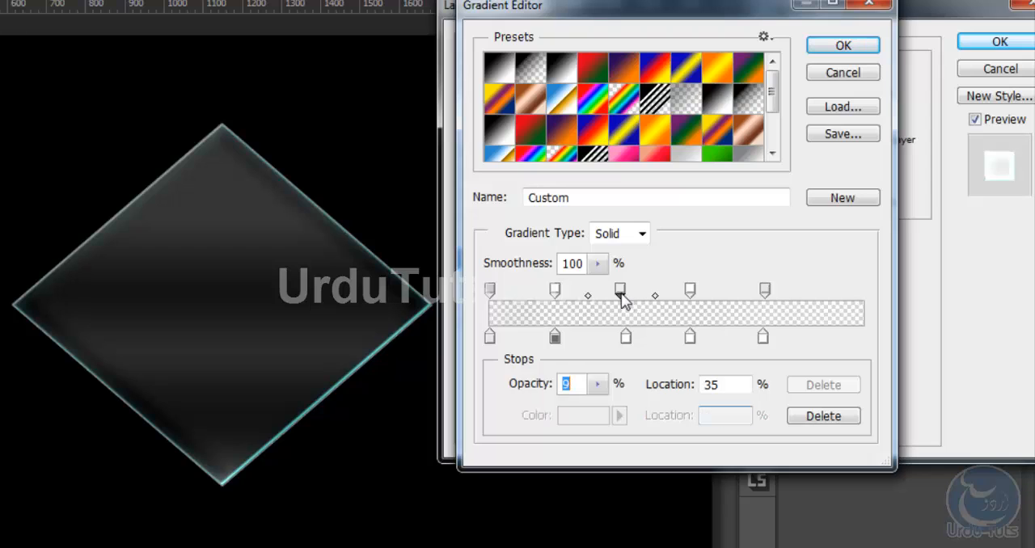
{"action": "left_click_drag", "start_coordinate": [627, 338], "coordinate": [623, 346]}
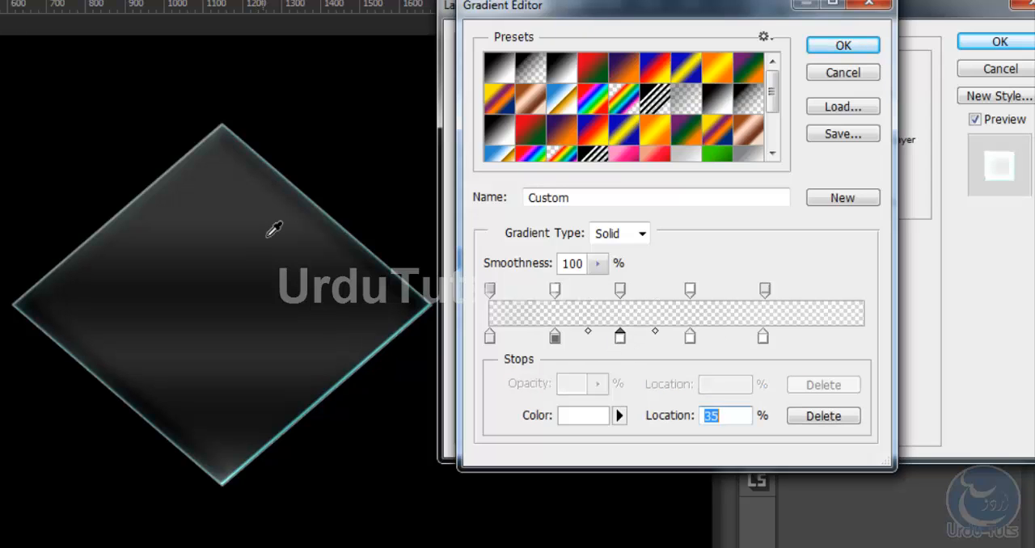
Add an opacity stop at 87% and move the fifth opacity and colour stops to 70%
{"action": "left_click", "coordinate": [766, 289]}
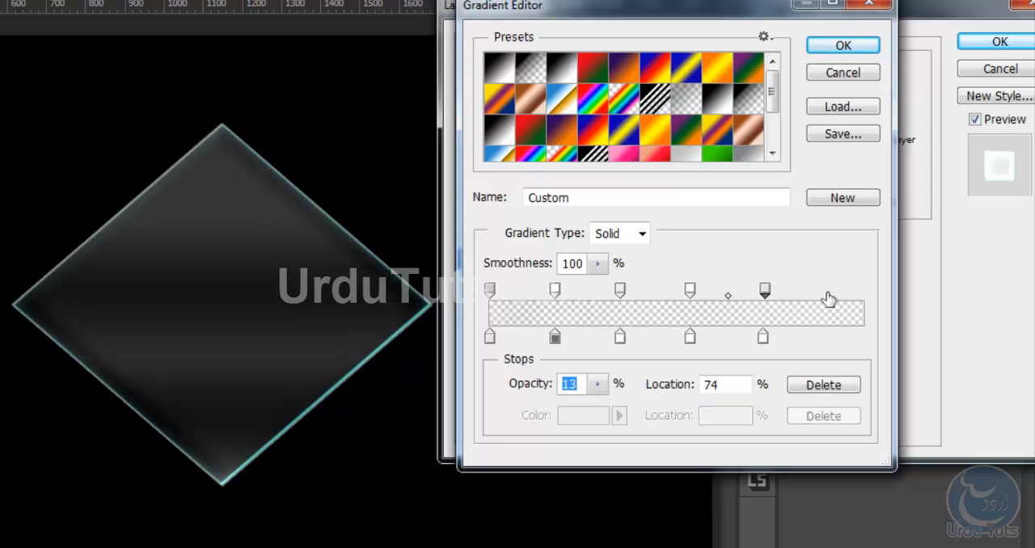
{"action": "left_click_drag", "start_coordinate": [856, 293], "coordinate": [752, 294]}
{"action": "left_click_drag", "start_coordinate": [763, 338], "coordinate": [752, 336]}
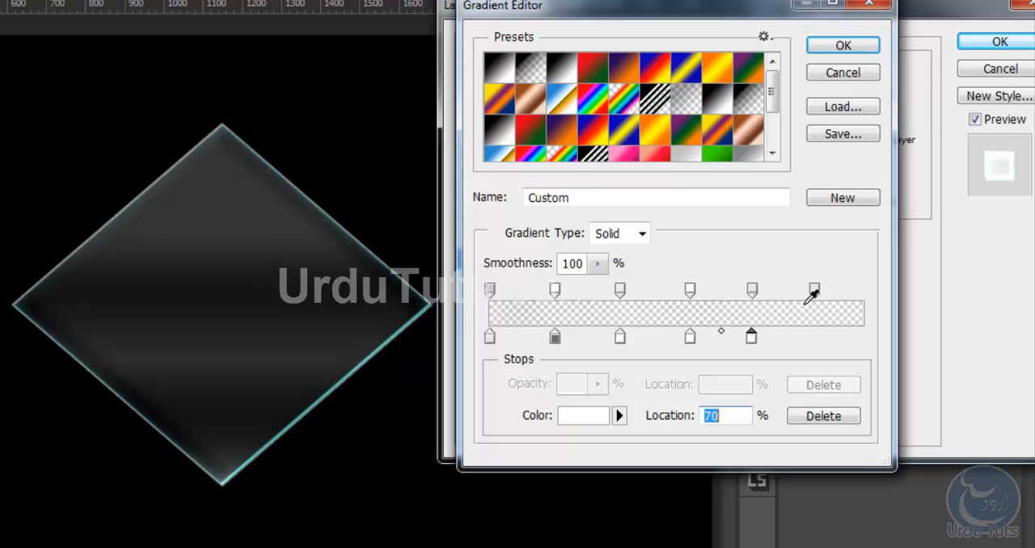
Set the opacity of the opacity stop at 87% to 0%
{"action": "left_click", "coordinate": [753, 290]}
{"action": "left_click", "coordinate": [815, 290]}
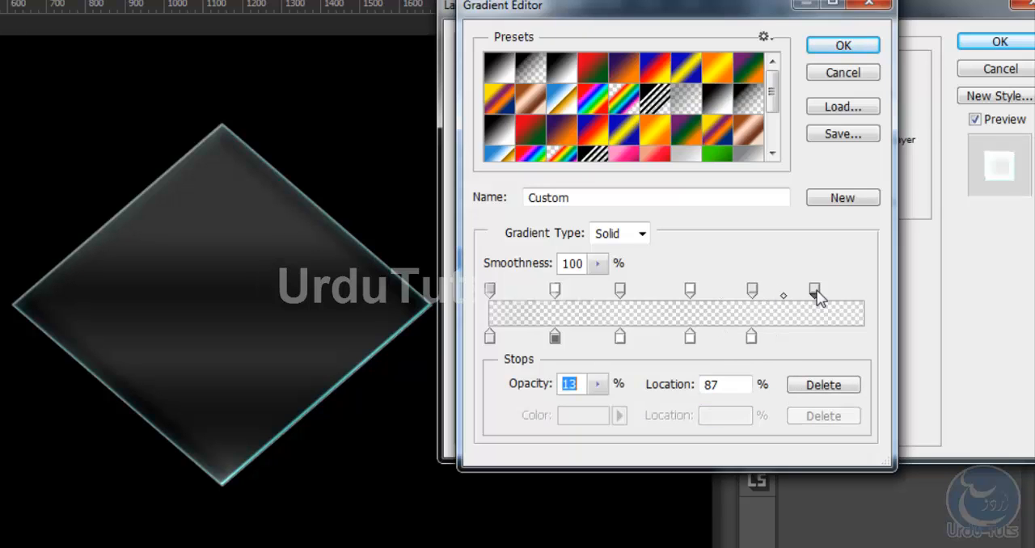
{"action": "left_click", "coordinate": [597, 385]}
{"action": "left_click_drag", "start_coordinate": [601, 413], "coordinate": [583, 409]}
{"action": "left_click", "coordinate": [860, 300]}
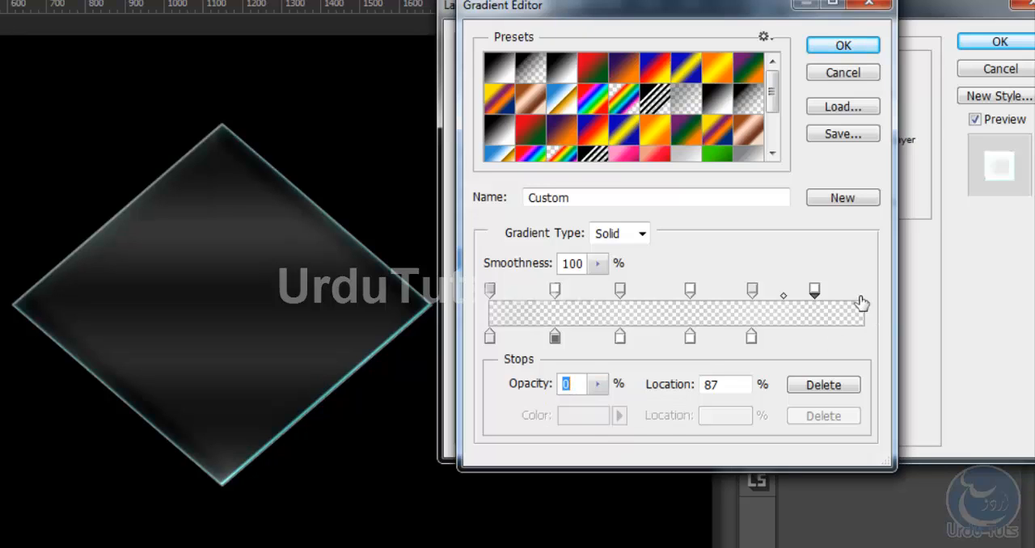
Add an opacity stop at 100% with 17% opacity, plus white colour stops at 100% and 86%
{"action": "left_click", "coordinate": [863, 292]}
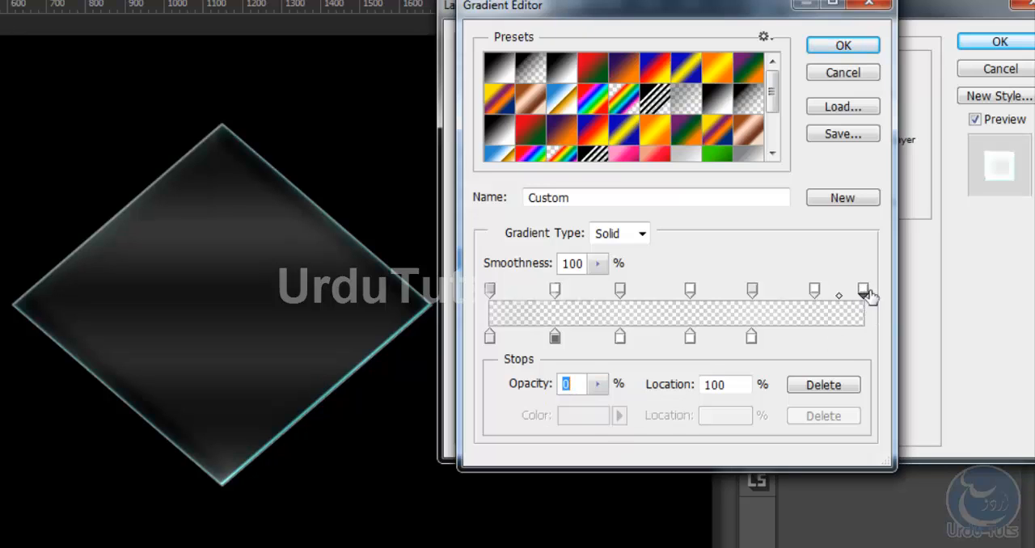
{"action": "left_click", "coordinate": [597, 385]}
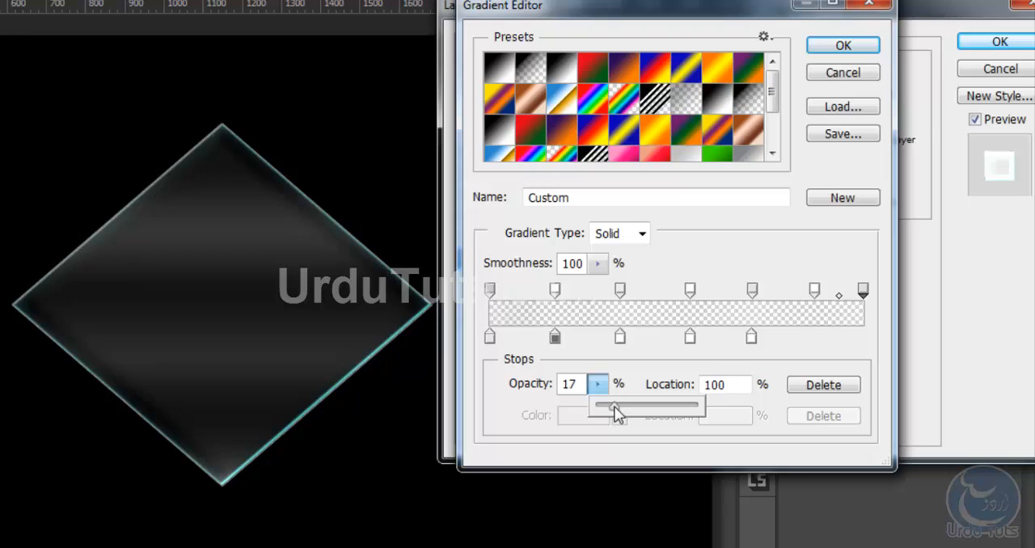
{"action": "left_click", "coordinate": [863, 339]}
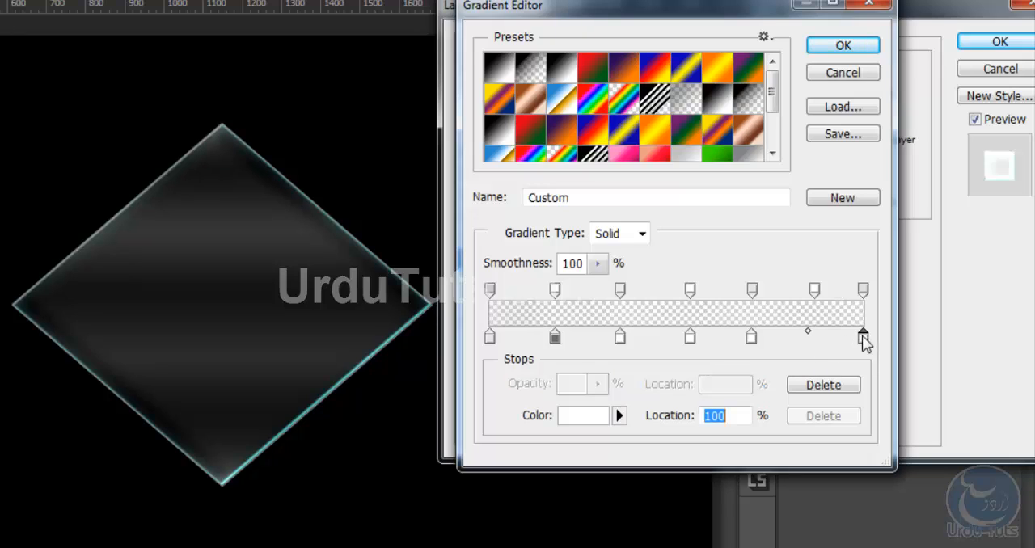
{"action": "left_click", "coordinate": [810, 338]}
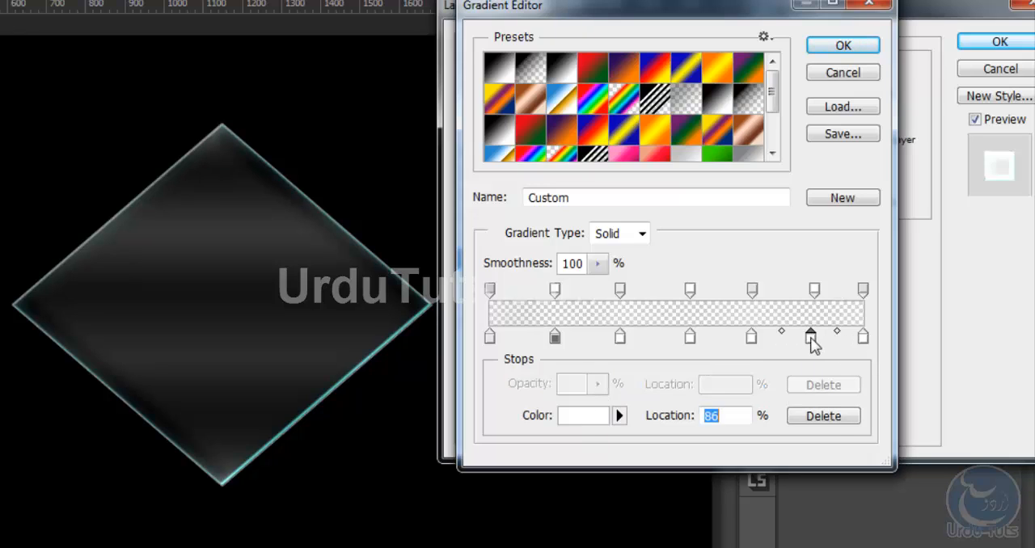
Move the sixth opacity stop to 84% and its colour stop to 85%, accept the gradient and keep its style Linear
{"action": "left_click_drag", "start_coordinate": [815, 290], "coordinate": [803, 290]}
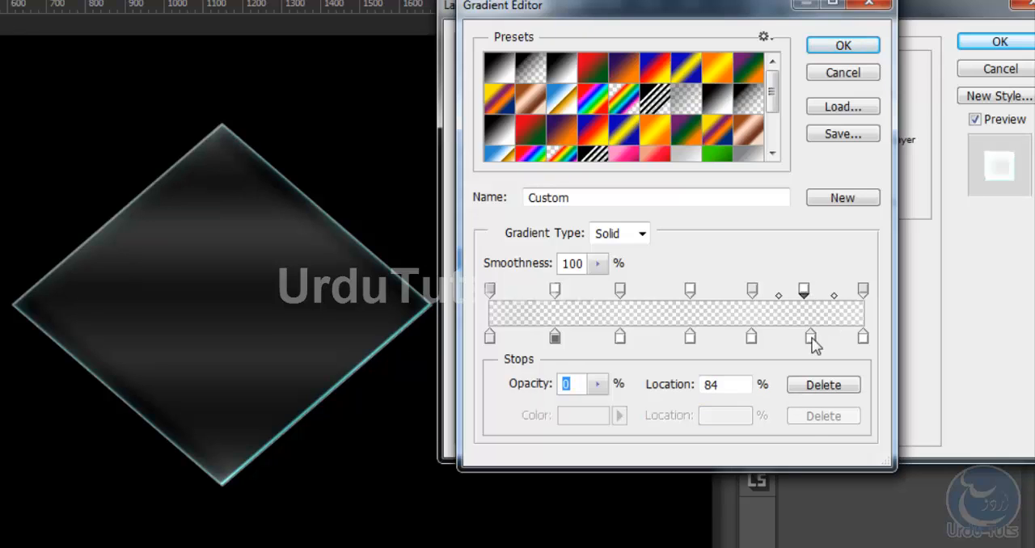
{"action": "left_click_drag", "start_coordinate": [810, 338], "coordinate": [809, 338]}
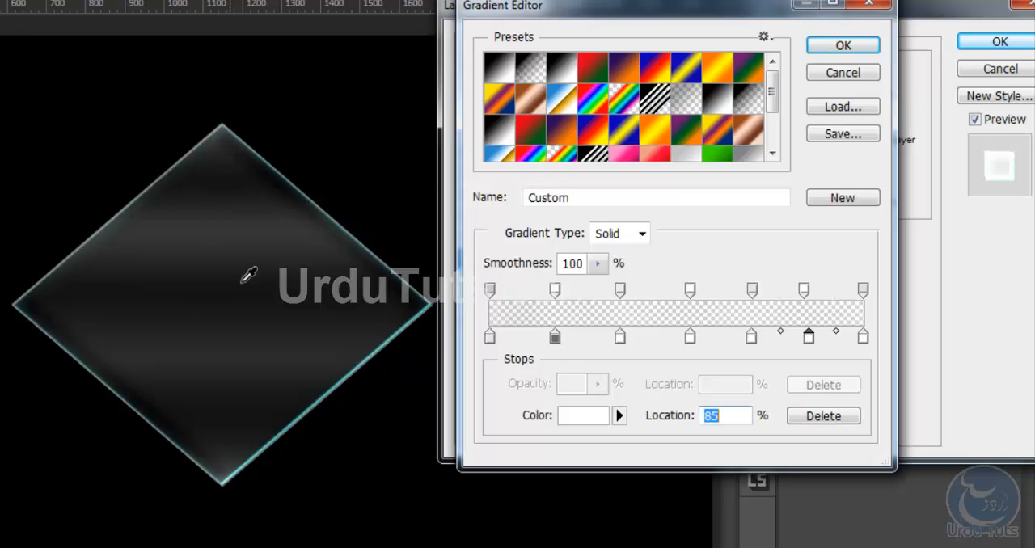
{"action": "left_click", "coordinate": [843, 47]}
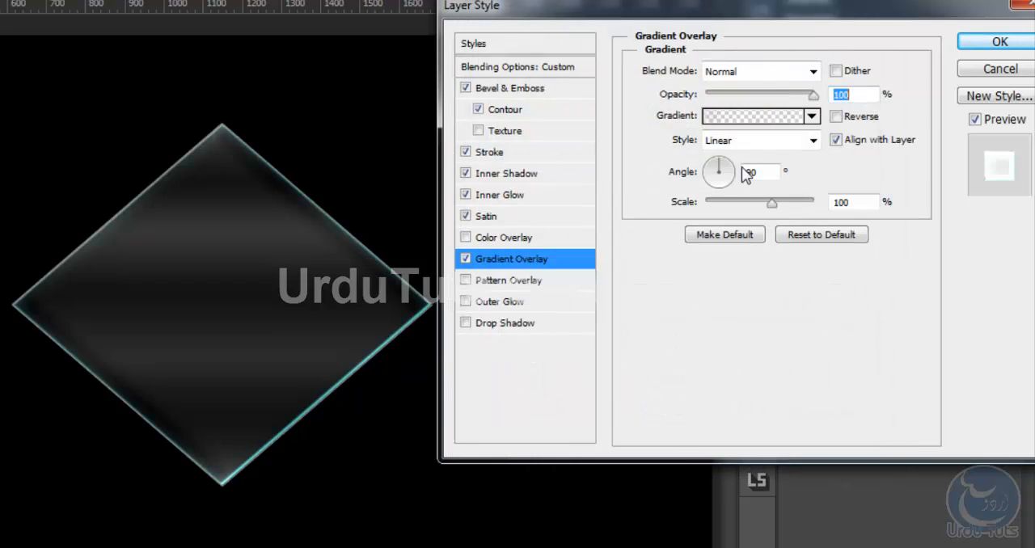
{"action": "left_click", "coordinate": [810, 141]}
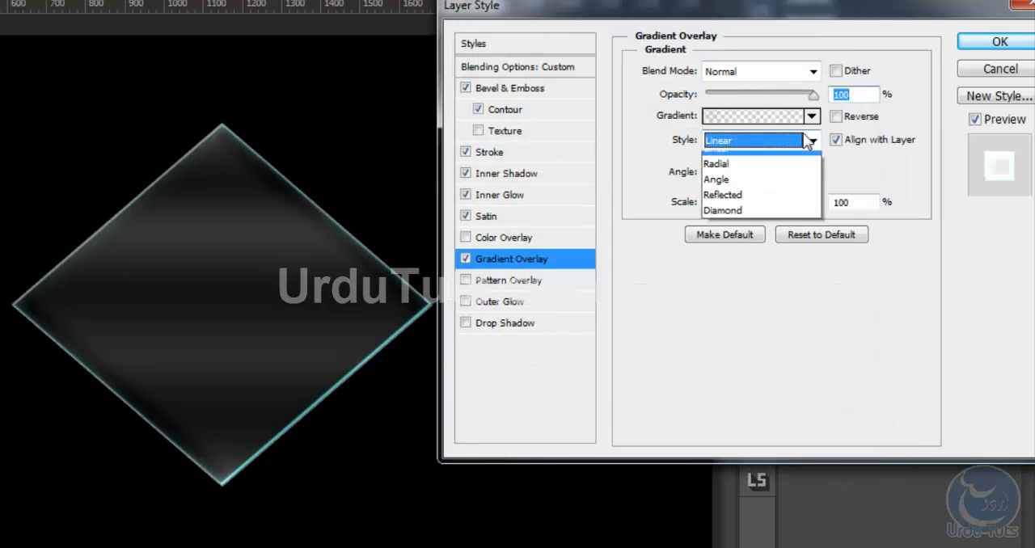
{"action": "left_click", "coordinate": [809, 142]}
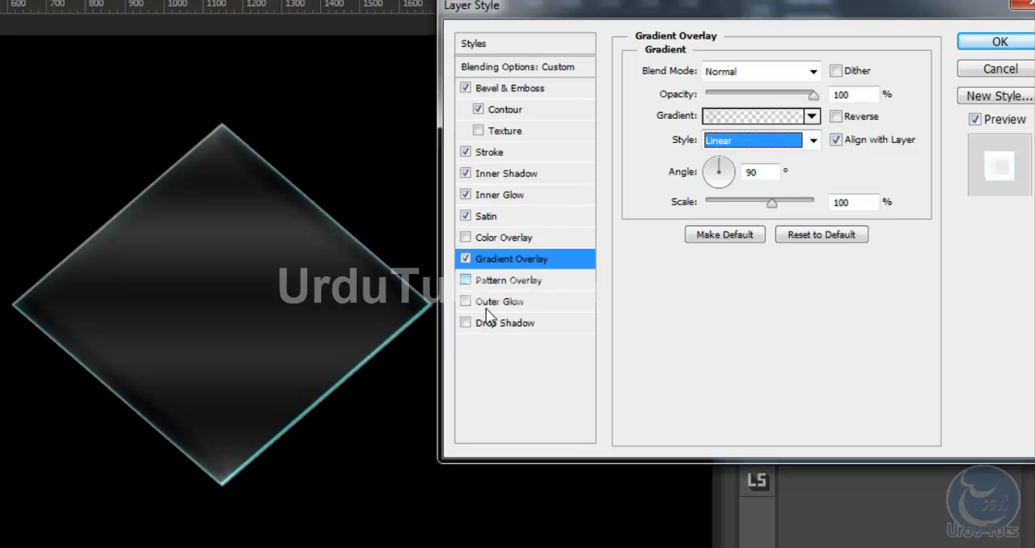
Add a drop shadow to the diamond with 84% opacity and 16 px distance, and apply the layer style
{"action": "left_click", "coordinate": [466, 323]}
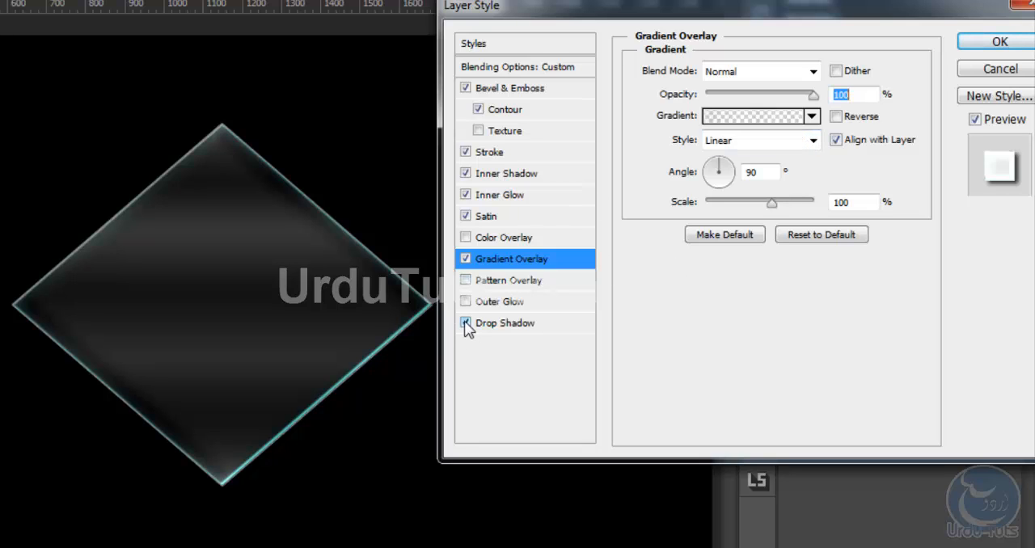
{"action": "left_click", "coordinate": [506, 325]}
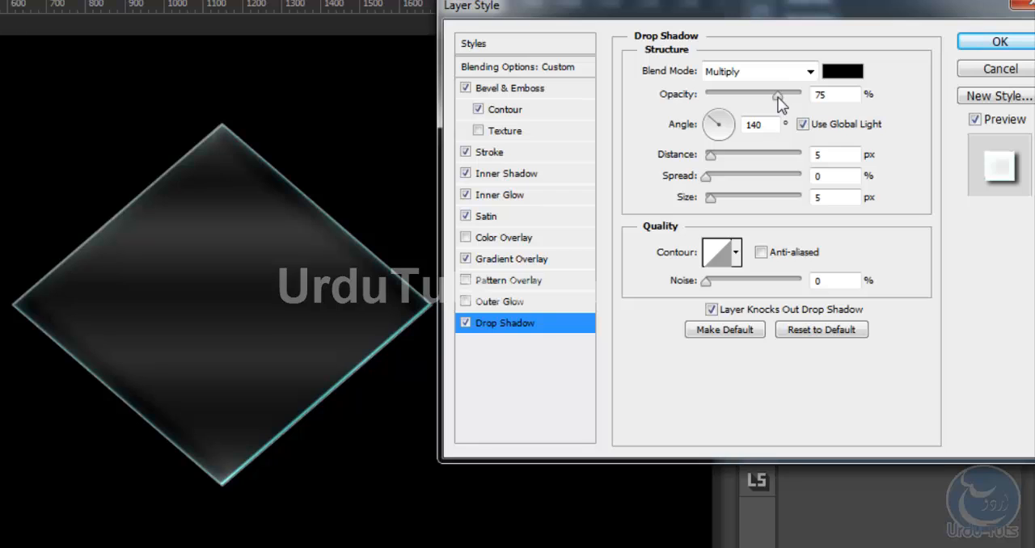
{"action": "left_click_drag", "start_coordinate": [785, 92], "coordinate": [782, 93]}
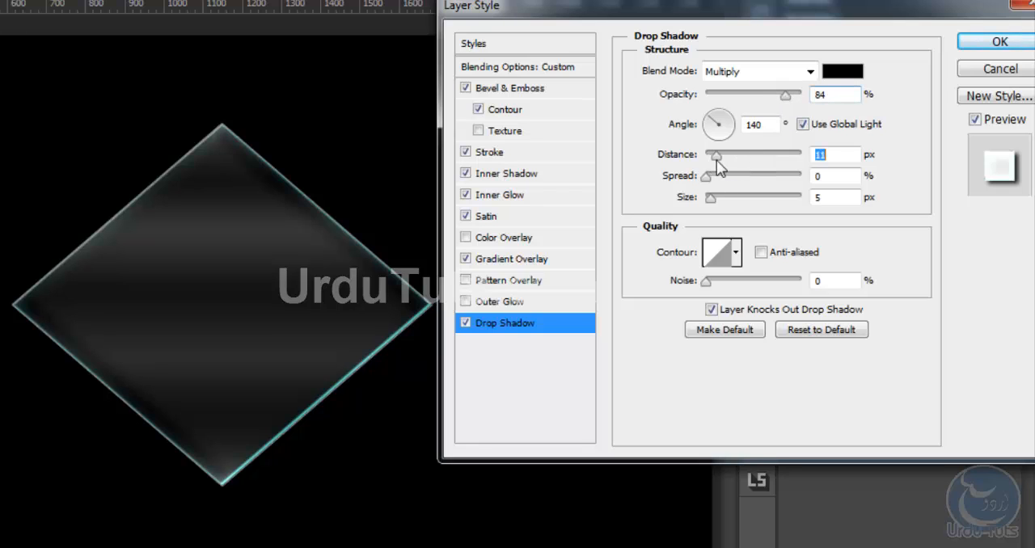
{"action": "left_click_drag", "start_coordinate": [717, 156], "coordinate": [723, 156]}
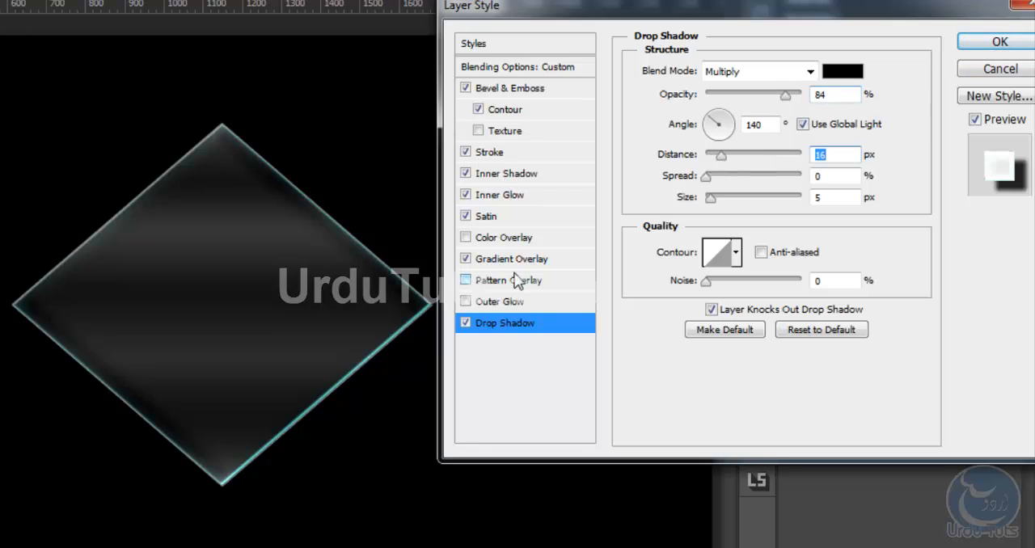
{"action": "left_click", "coordinate": [988, 47]}
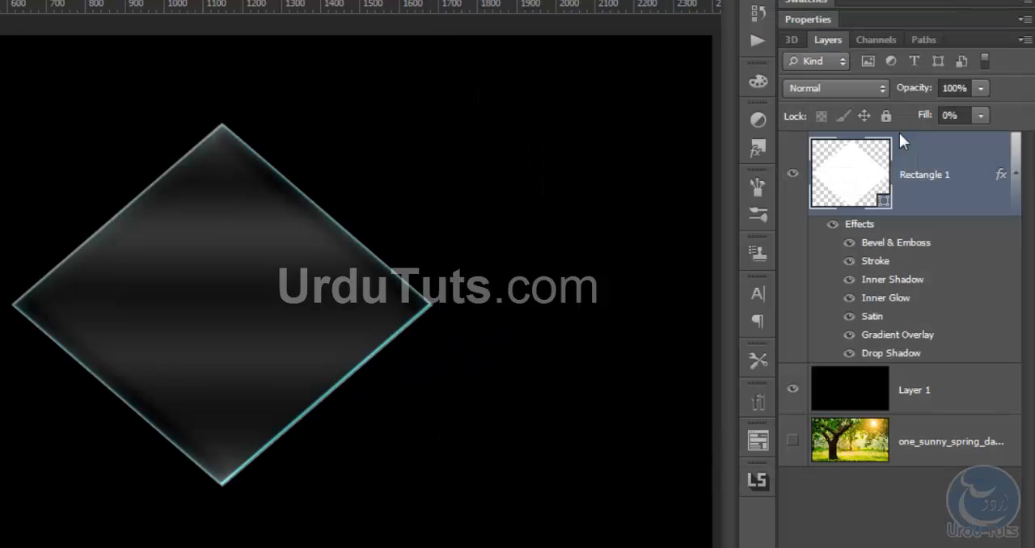
Show the tree background instead of the black layer, and set the diamond's drop shadow to 1 px distance with a larger size
{"action": "left_click", "coordinate": [794, 391]}
{"action": "left_click", "coordinate": [792, 440]}
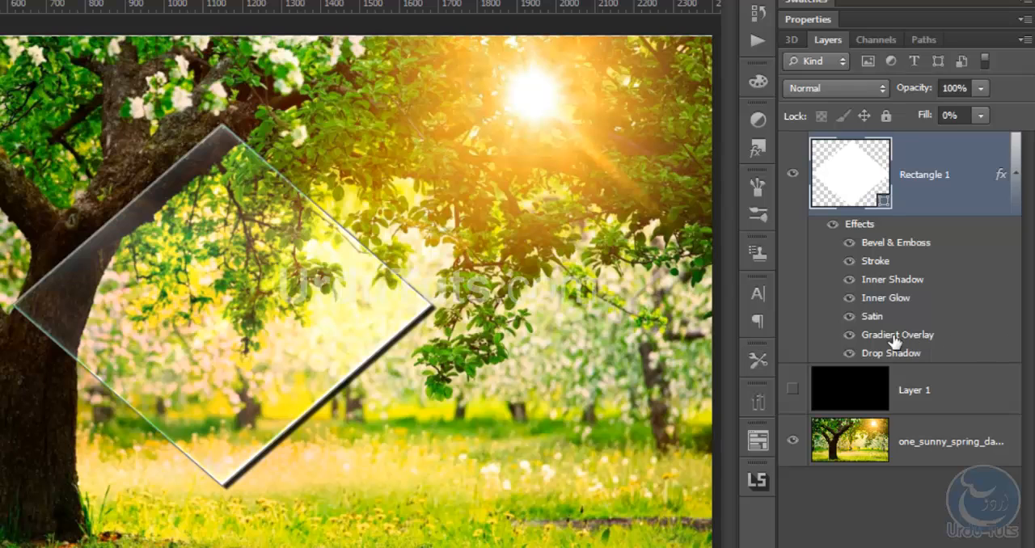
{"action": "double_click", "coordinate": [896, 283]}
{"action": "left_click_drag", "start_coordinate": [710, 23], "coordinate": [849, 8]}
{"action": "left_click", "coordinate": [643, 318]}
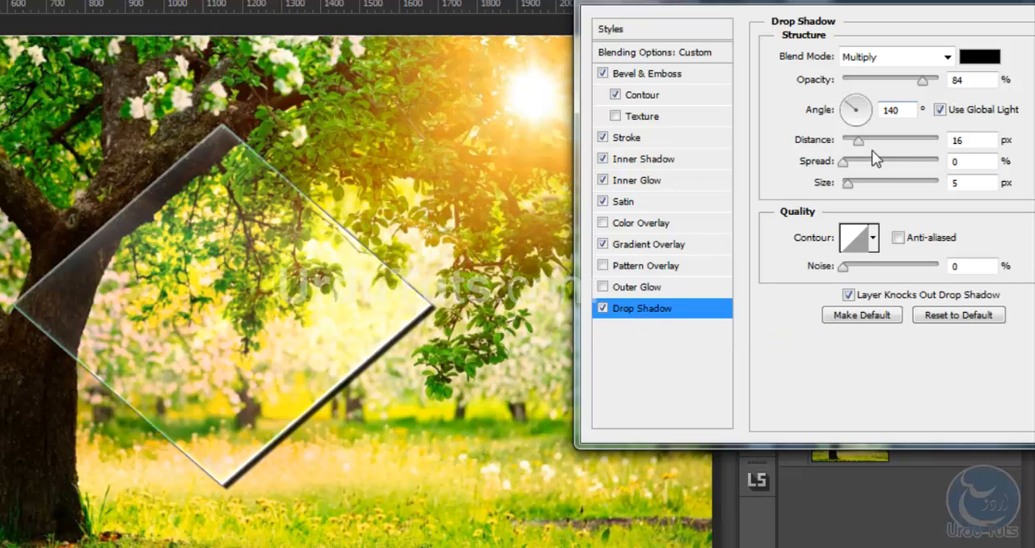
{"action": "left_click_drag", "start_coordinate": [861, 144], "coordinate": [844, 152]}
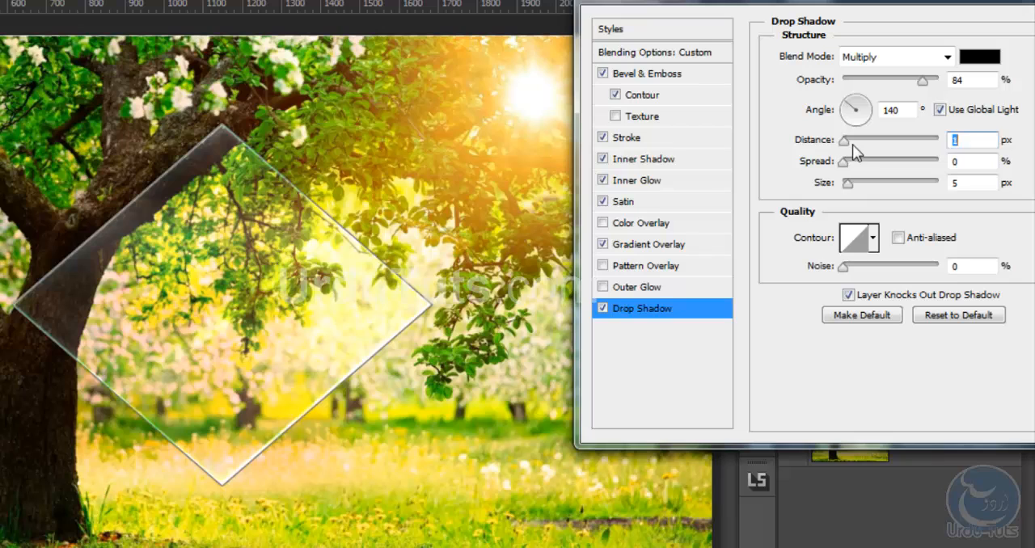
{"action": "left_click_drag", "start_coordinate": [848, 184], "coordinate": [858, 190]}
In the diamond's overlay gradient, set the first opacity stop to 72% opacity and the stop at 35% to 50%
{"action": "left_click", "coordinate": [655, 242]}
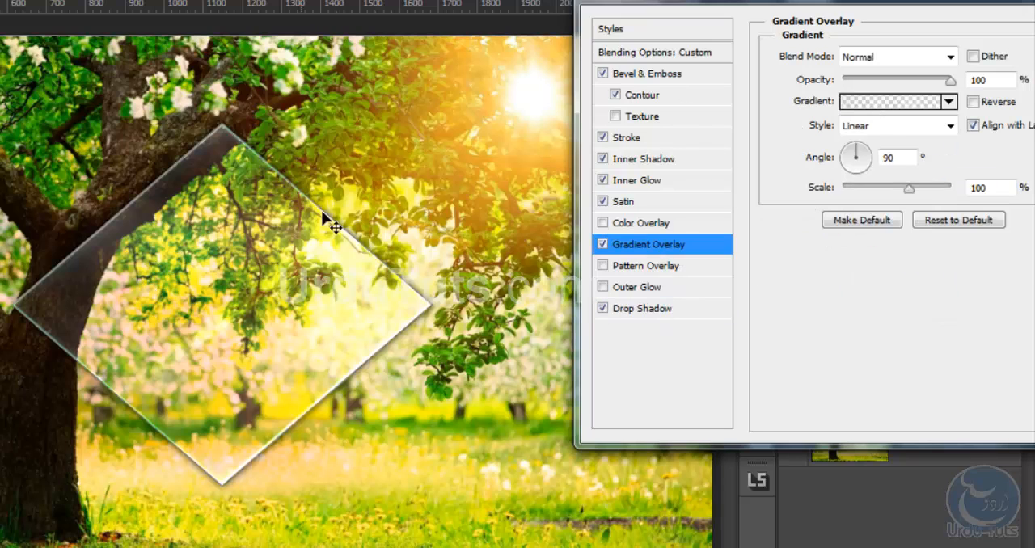
{"action": "left_click", "coordinate": [882, 103]}
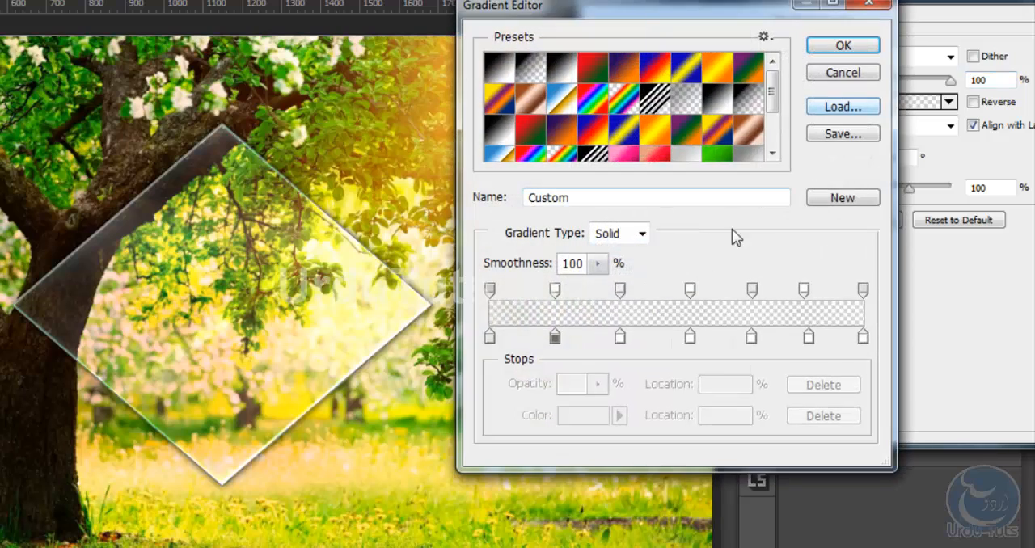
{"action": "left_click_drag", "start_coordinate": [638, 20], "coordinate": [725, 16]}
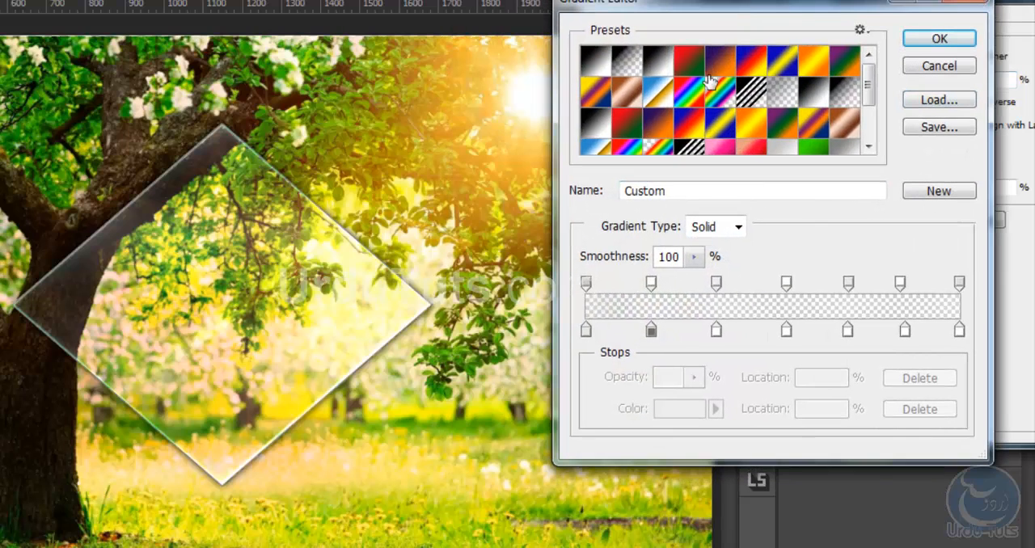
{"action": "left_click", "coordinate": [586, 283]}
{"action": "left_click_drag", "start_coordinate": [693, 377], "coordinate": [739, 405]}
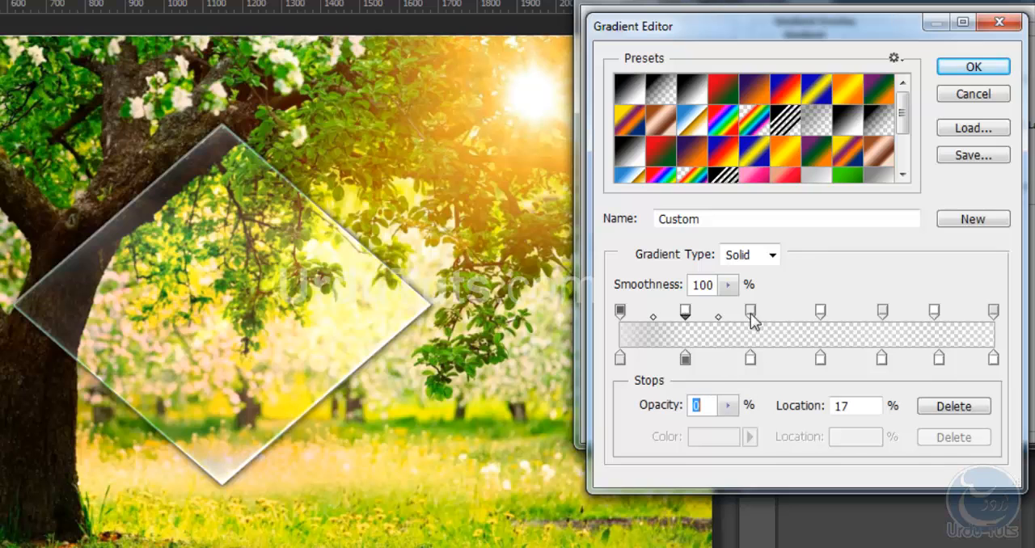
{"action": "left_click", "coordinate": [751, 311]}
{"action": "left_click_drag", "start_coordinate": [729, 406], "coordinate": [770, 430]}
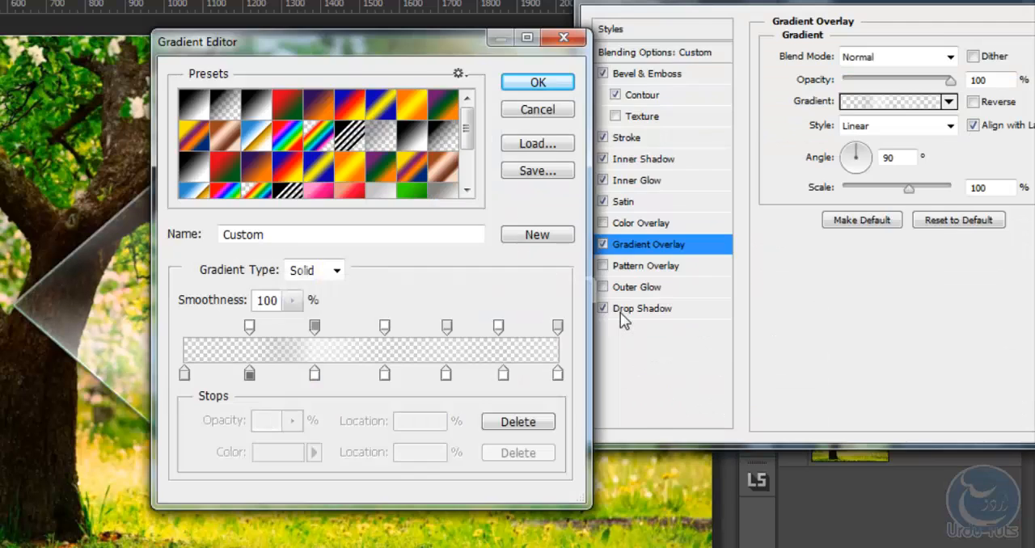
{"action": "left_click_drag", "start_coordinate": [298, 19], "coordinate": [659, 49]}
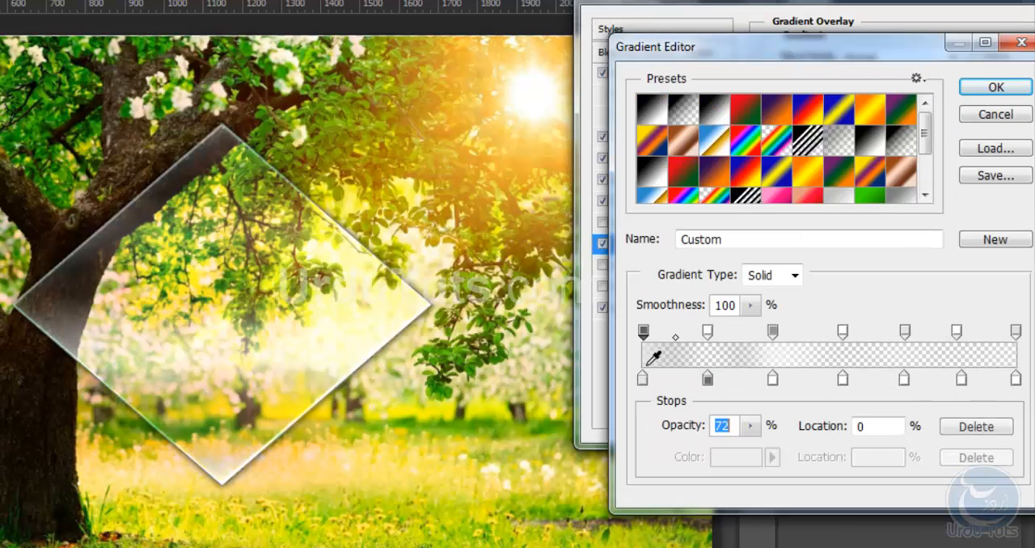
{"action": "left_click", "coordinate": [773, 332]}
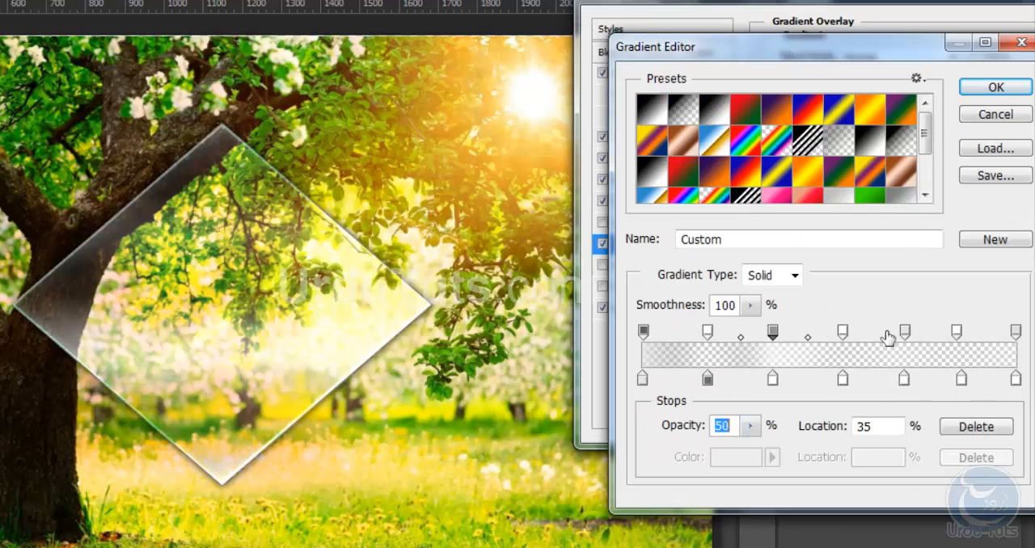
Set the gradient's opacity stop at location 70% to 61% opacity and the final stop to 51%
{"action": "left_click", "coordinate": [905, 331]}
{"action": "left_click", "coordinate": [751, 426]}
{"action": "left_click_drag", "start_coordinate": [752, 447], "coordinate": [798, 447]}
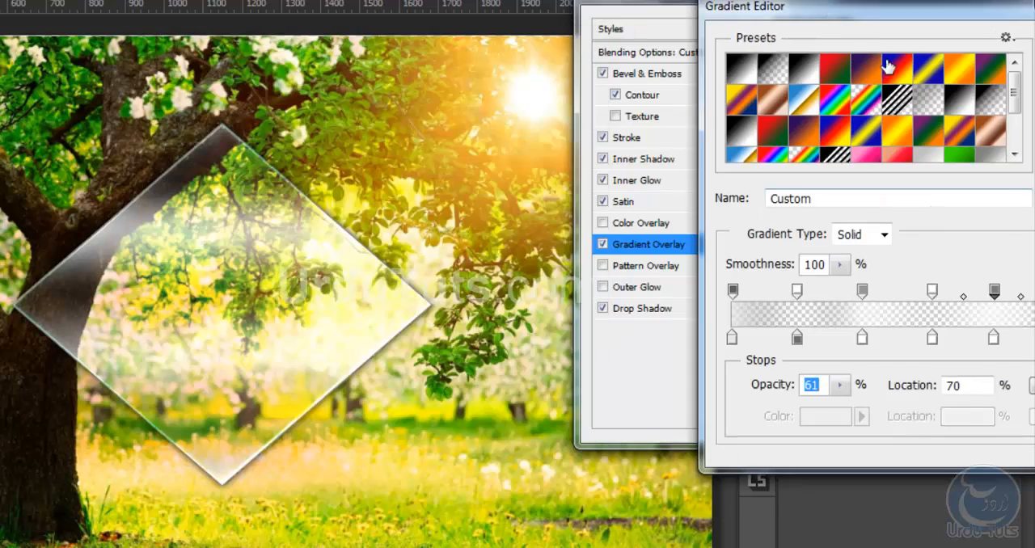
{"action": "left_click", "coordinate": [894, 309]}
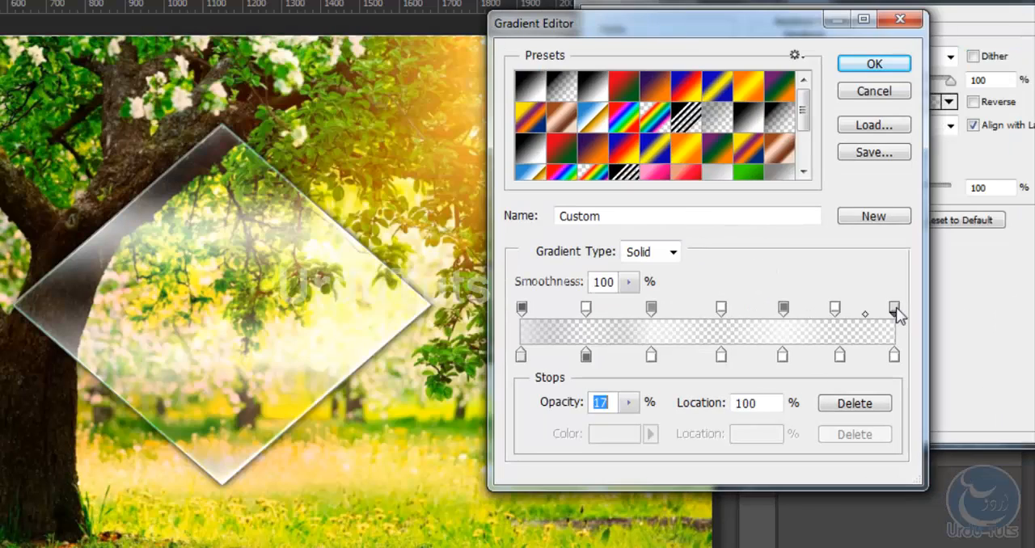
{"action": "left_click", "coordinate": [629, 402]}
{"action": "left_click_drag", "start_coordinate": [665, 424], "coordinate": [663, 425]}
{"action": "left_click_drag", "start_coordinate": [706, 34], "coordinate": [698, 19]}
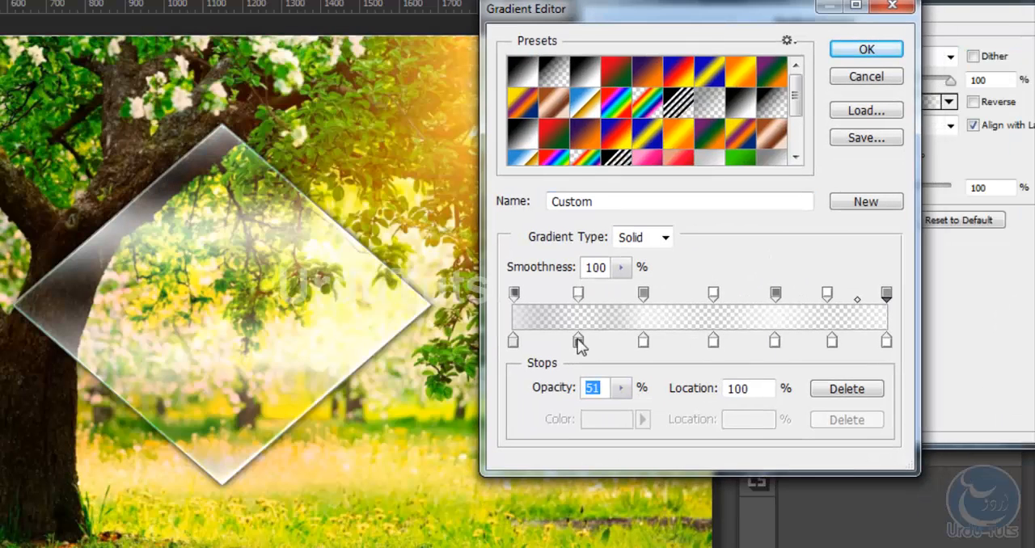
Shift the second opacity and colour stops slightly towards the gradient's start, apply the style, and move the diamond a little to the left
{"action": "left_click", "coordinate": [579, 342]}
{"action": "left_click_drag", "start_coordinate": [579, 293], "coordinate": [573, 293]}
{"action": "left_click_drag", "start_coordinate": [579, 345], "coordinate": [575, 345]}
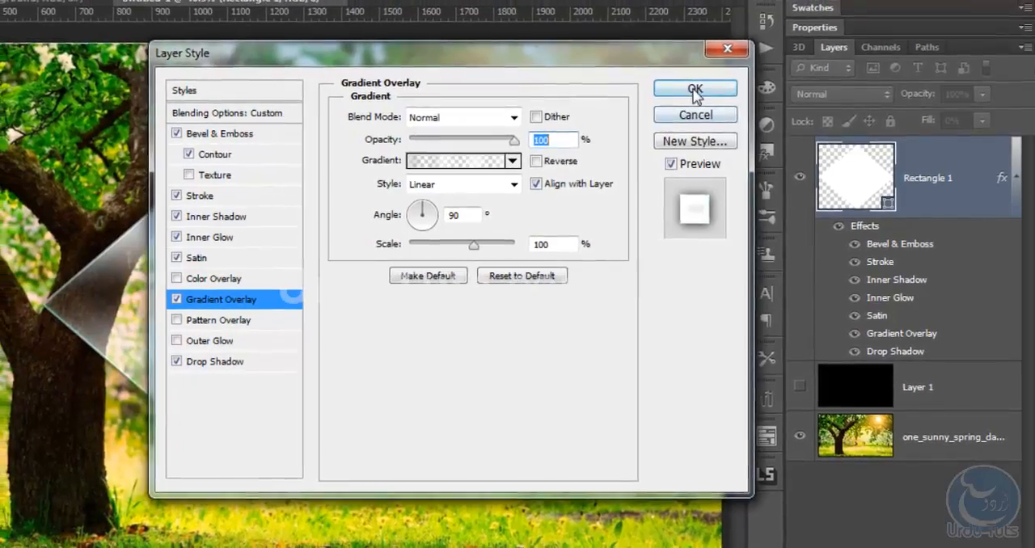
{"action": "left_click", "coordinate": [643, 88]}
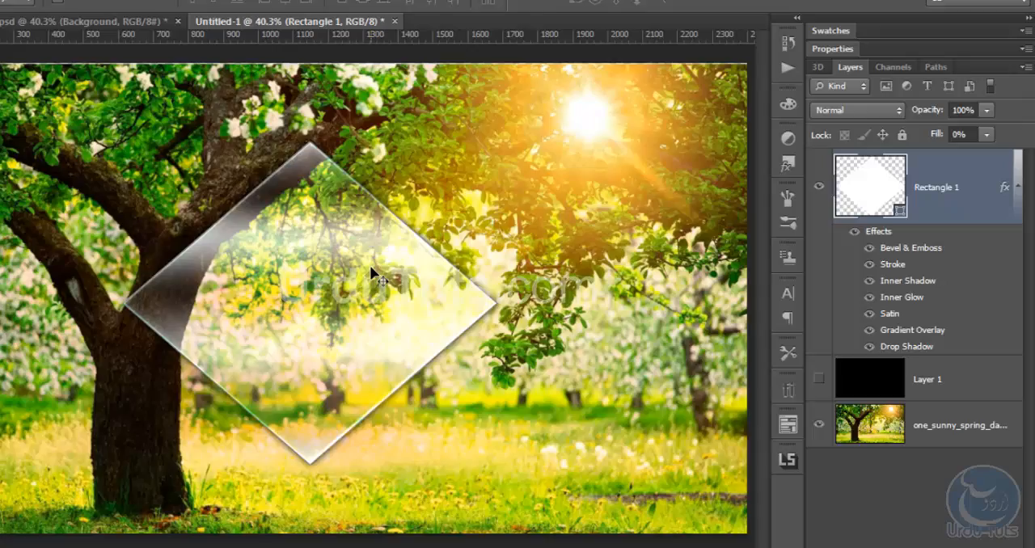
{"action": "left_click_drag", "start_coordinate": [371, 264], "coordinate": [327, 270]}
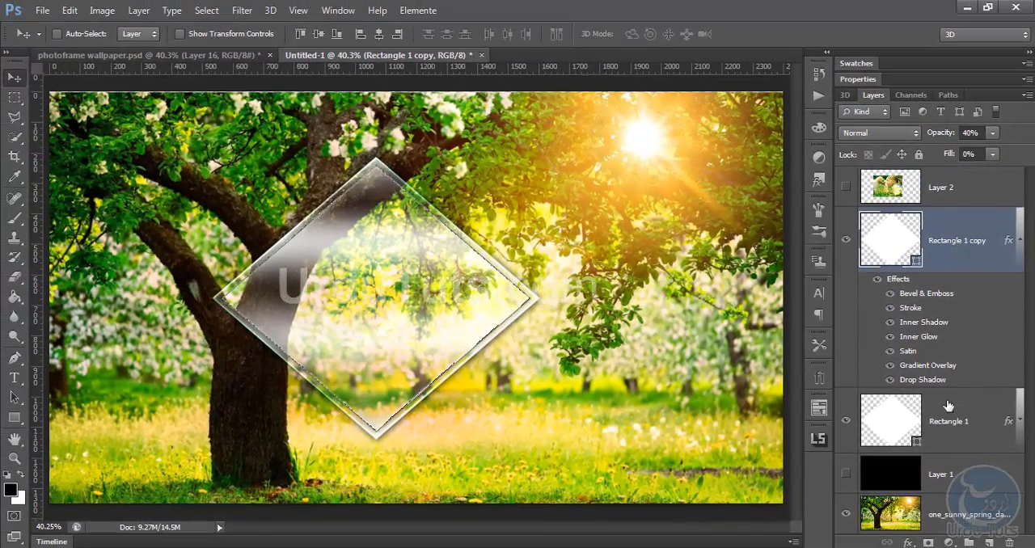
Rasterize the Rectangle 1 copy layer and its layer style
{"action": "right_click", "coordinate": [970, 233]}
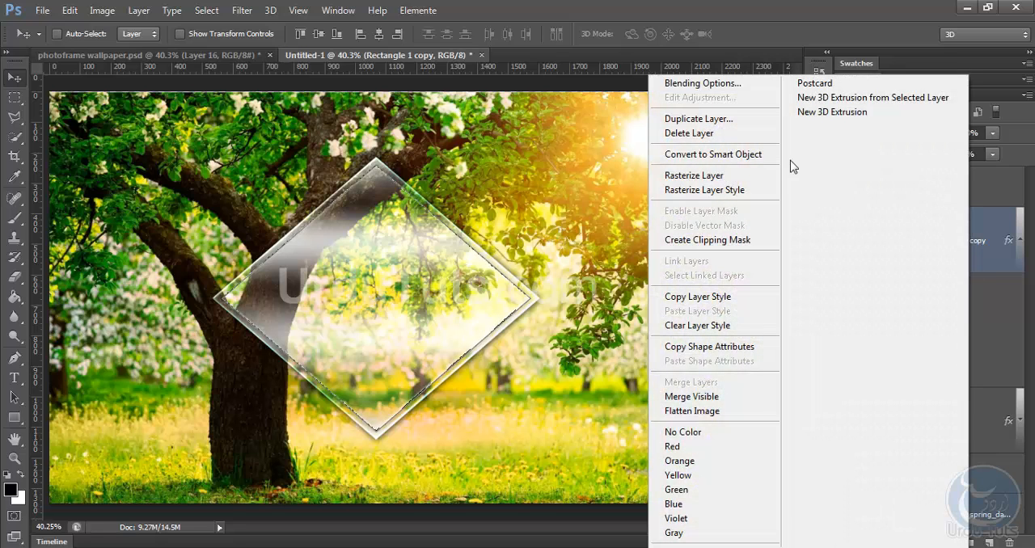
{"action": "left_click", "coordinate": [740, 178]}
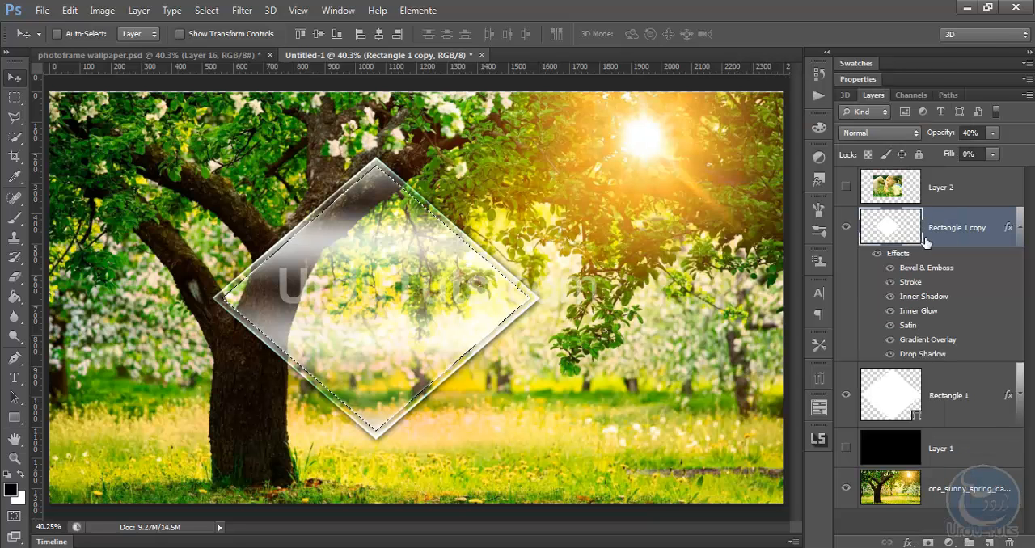
{"action": "right_click", "coordinate": [957, 223]}
{"action": "left_click", "coordinate": [729, 191]}
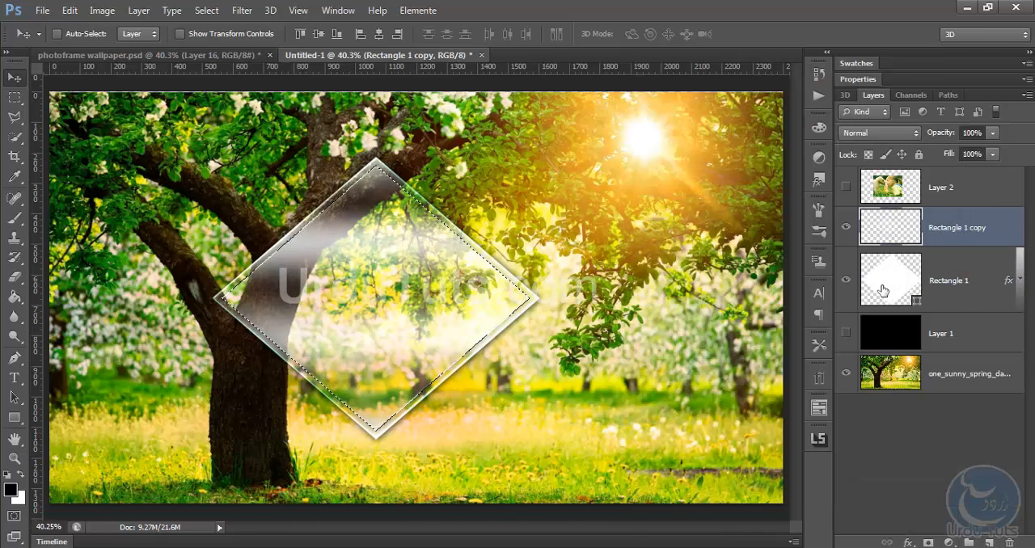
Hide Rectangle 1 and paint the diamond selection on Rectangle 1 copy solid black with a 1000 px brush, then clear the selection
{"action": "left_click", "coordinate": [846, 280]}
{"action": "left_click", "coordinate": [846, 280]}
{"action": "left_click", "coordinate": [846, 280]}
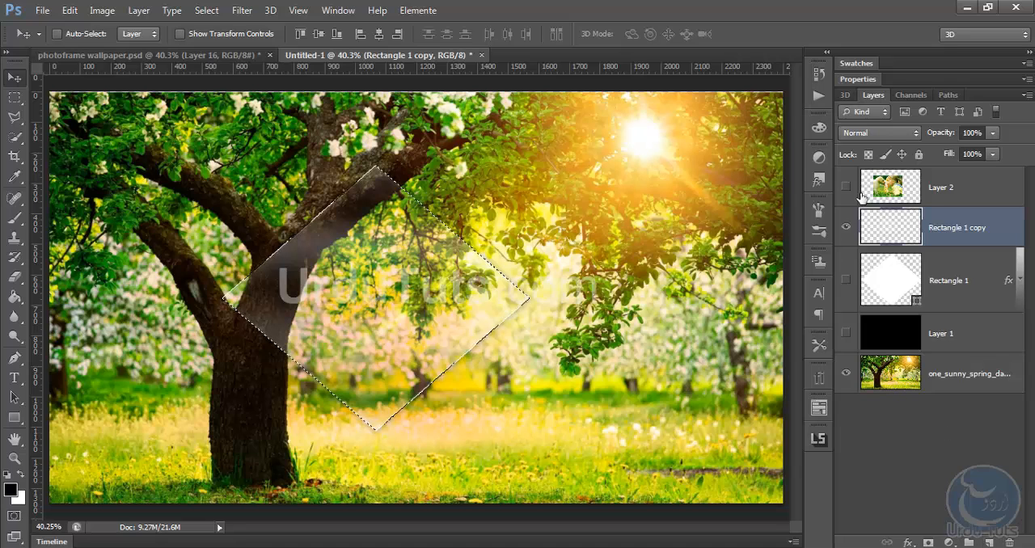
{"action": "left_click", "coordinate": [14, 217]}
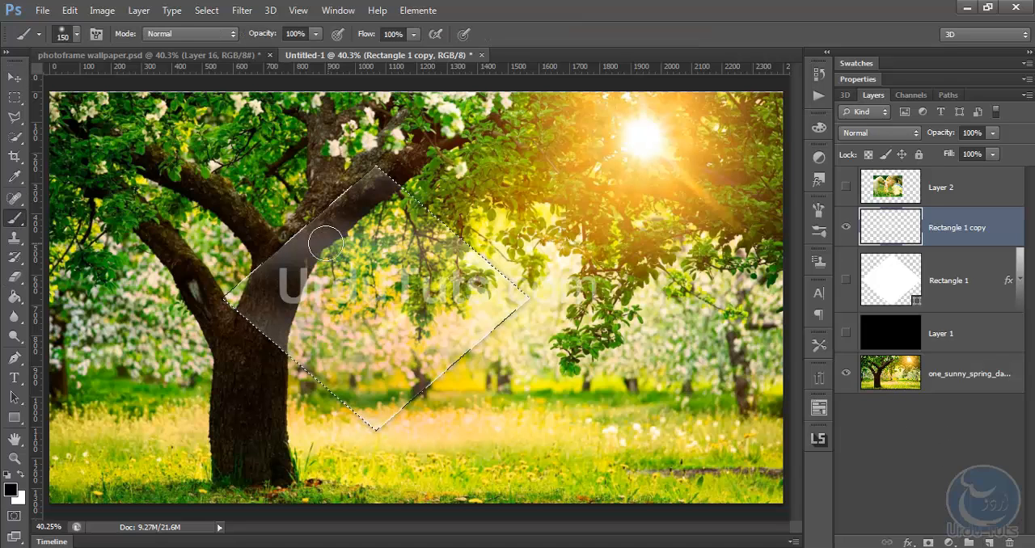
{"action": "mouse_move", "coordinate": [368, 191]}
{"action": "left_mouse_down"}
{"action": "mouse_move", "coordinate": [273, 357]}
{"action": "mouse_move", "coordinate": [214, 303]}
{"action": "mouse_move", "coordinate": [387, 186]}
{"action": "mouse_move", "coordinate": [216, 412]}
{"action": "mouse_move", "coordinate": [585, 293]}
{"action": "left_mouse_up"}
{"action": "key", "text": "bracketright"}
{"action": "key", "text": "bracketright"}
{"action": "key", "text": "bracketright"}
{"action": "key", "text": "bracketright"}
{"action": "key", "text": "bracketright"}
{"action": "key", "text": "bracketright"}
{"action": "key", "text": "bracketright"}
{"action": "key", "text": "bracketright"}
{"action": "key", "text": "bracketright"}
{"action": "key", "text": "bracketright"}
{"action": "key", "text": "ctrl+d"}
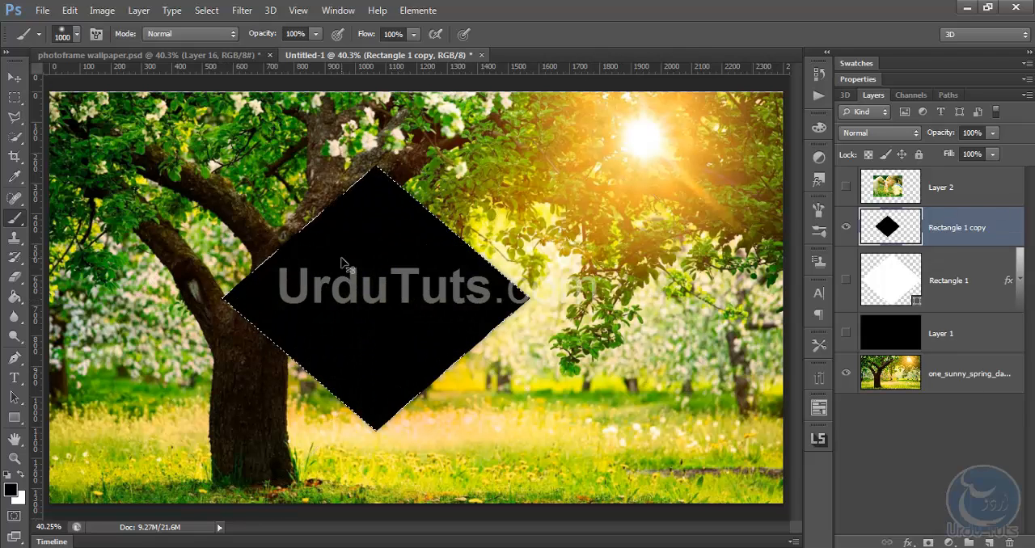
Clip the Layer 2 photo to the black diamond, and make both the photo and the Rectangle 1 glass frame visible
{"action": "left_click", "coordinate": [953, 204], "text": "alt"}
{"action": "left_click", "coordinate": [846, 186]}
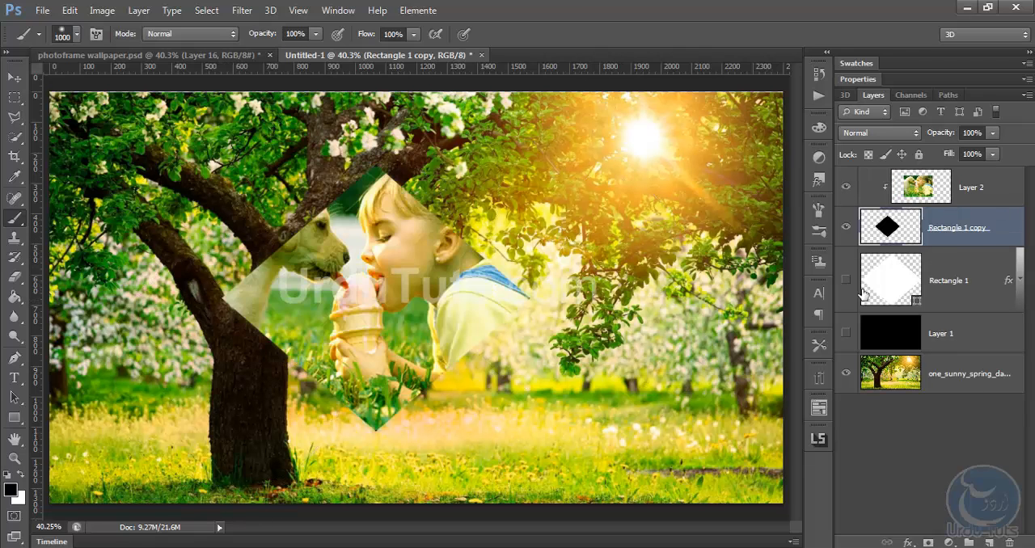
{"action": "left_click", "coordinate": [846, 280]}
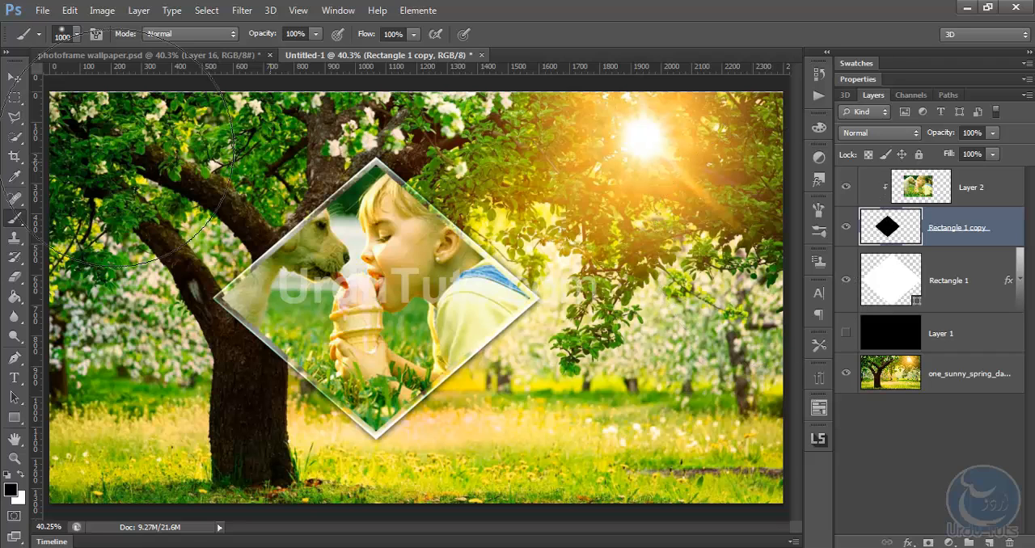
Draw a tall white rectangle about 174 px wide and 780 px high above Layer 2, across the left part of the diamond
{"action": "left_click", "coordinate": [13, 78]}
{"action": "left_click", "coordinate": [974, 183]}
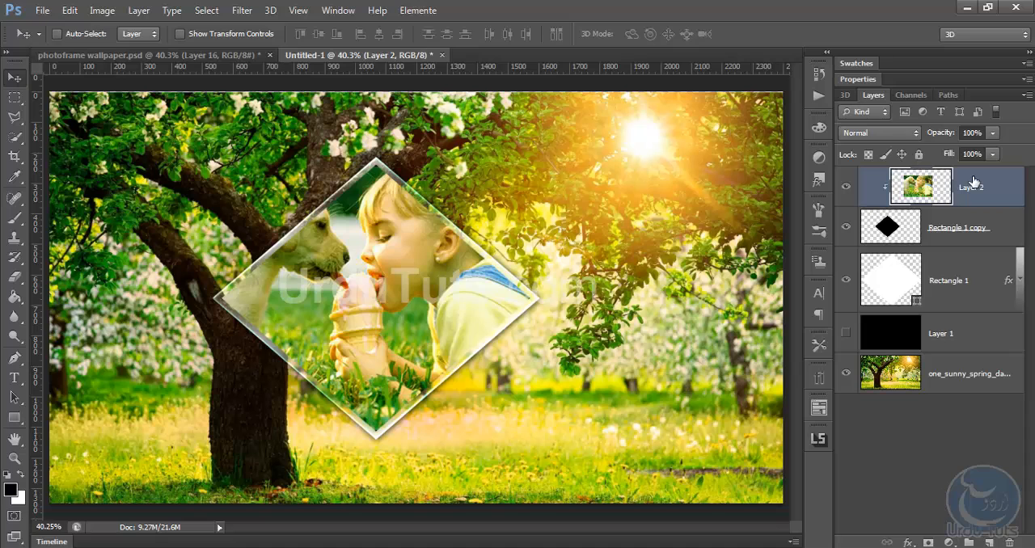
{"action": "left_click", "coordinate": [12, 220]}
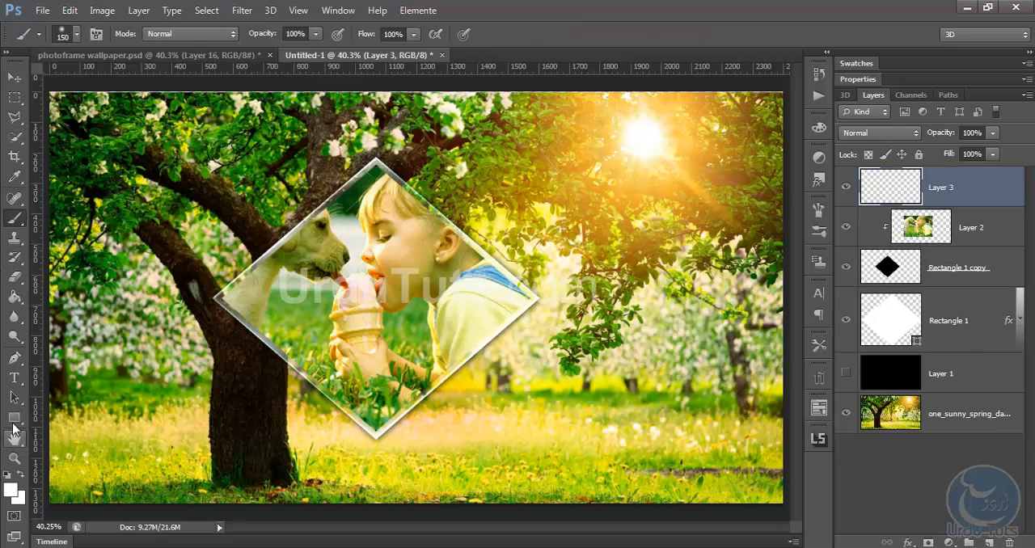
{"action": "left_click_drag", "start_coordinate": [14, 417], "coordinate": [59, 424]}
{"action": "left_click_drag", "start_coordinate": [253, 221], "coordinate": [305, 458]}
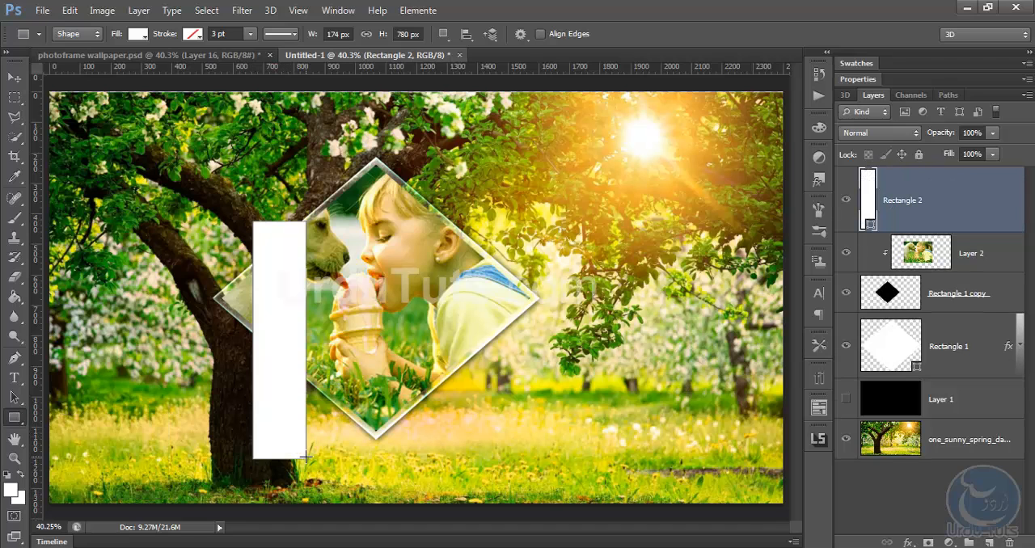
Rotate the white rectangle parallel to the diamond's upper-right edge and place it diagonally across the photo
{"action": "key", "text": "ctrl+t"}
{"action": "left_click_drag", "start_coordinate": [398, 435], "coordinate": [407, 336]}
{"action": "left_click_drag", "start_coordinate": [564, 426], "coordinate": [571, 399]}
{"action": "key", "text": "Return"}
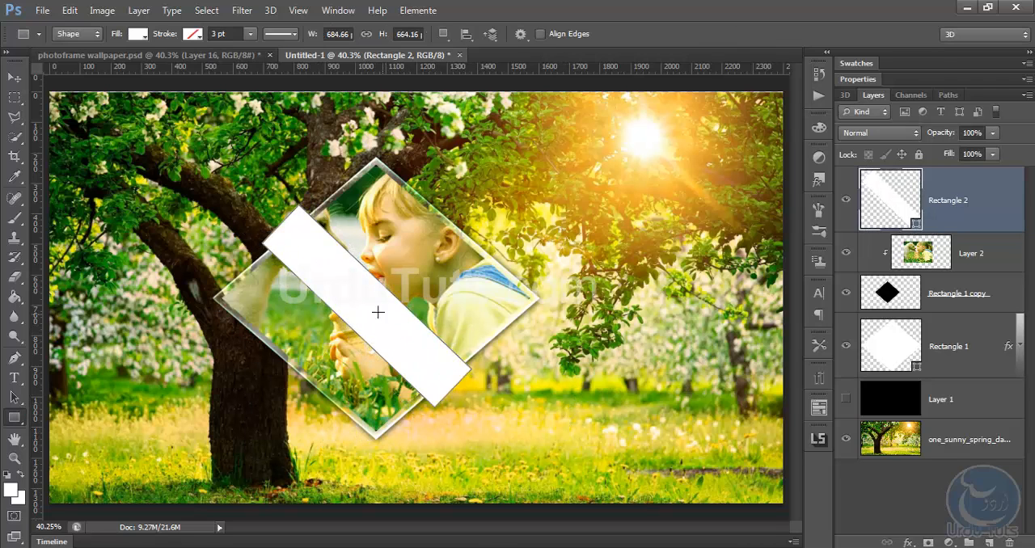
{"action": "key", "text": "ctrl+t"}
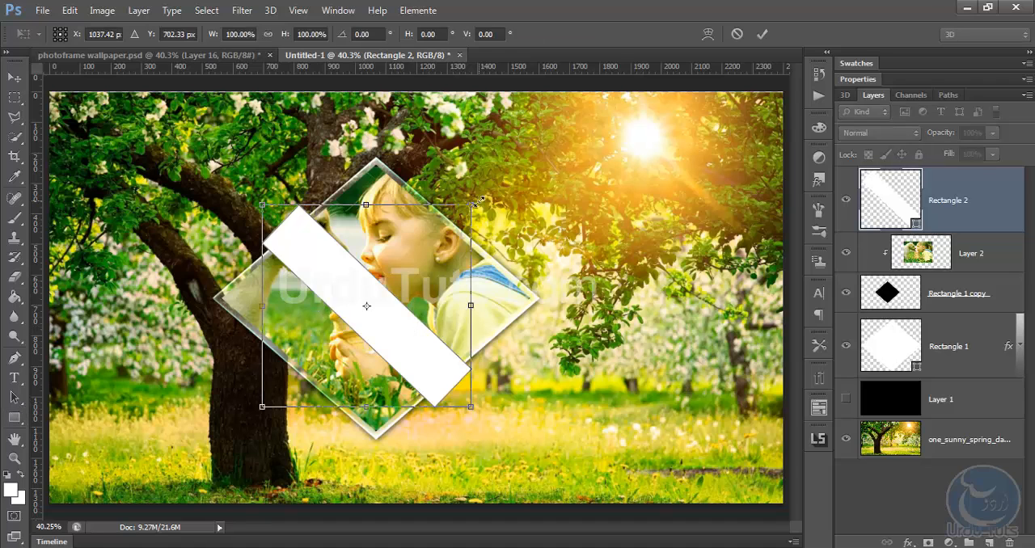
{"action": "key", "text": "Return"}
Duplicate the white bar as a second parallel stripe and merge both stripes into one rasterized layer
{"action": "left_click", "coordinate": [13, 77]}
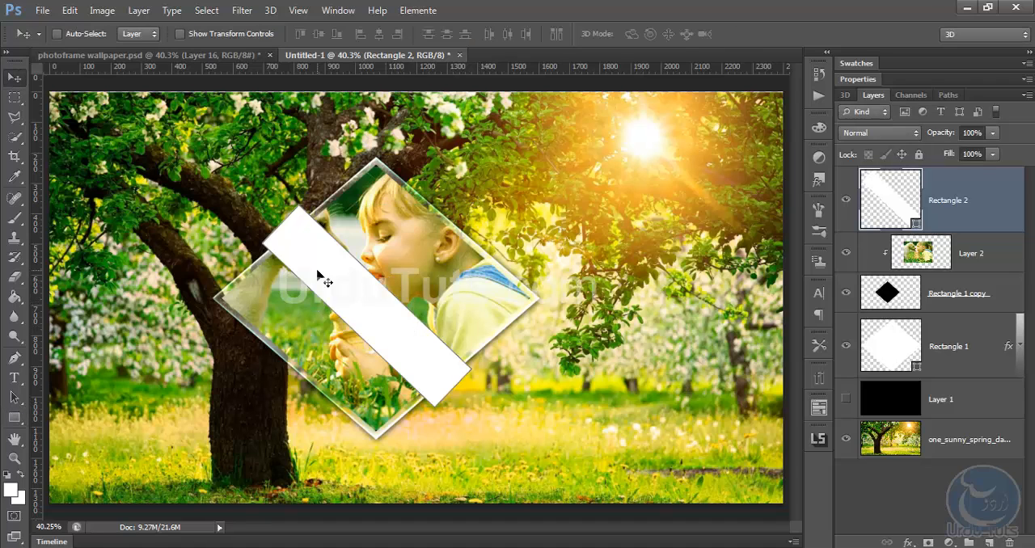
{"action": "left_click_drag", "start_coordinate": [325, 280], "coordinate": [372, 237]}
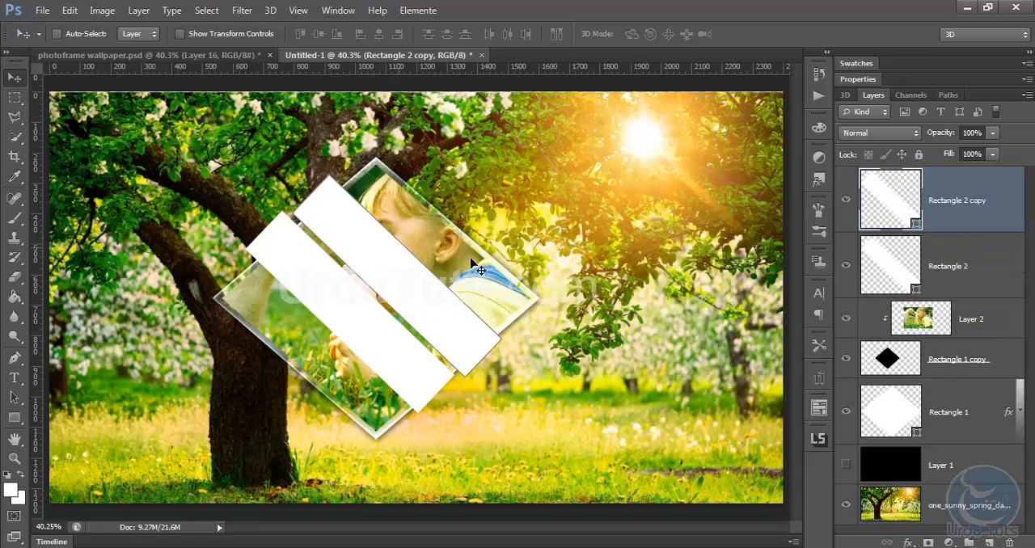
{"action": "left_click", "coordinate": [972, 265], "text": "shift"}
{"action": "key", "text": "ctrl+e"}
{"action": "right_click", "coordinate": [989, 194]}
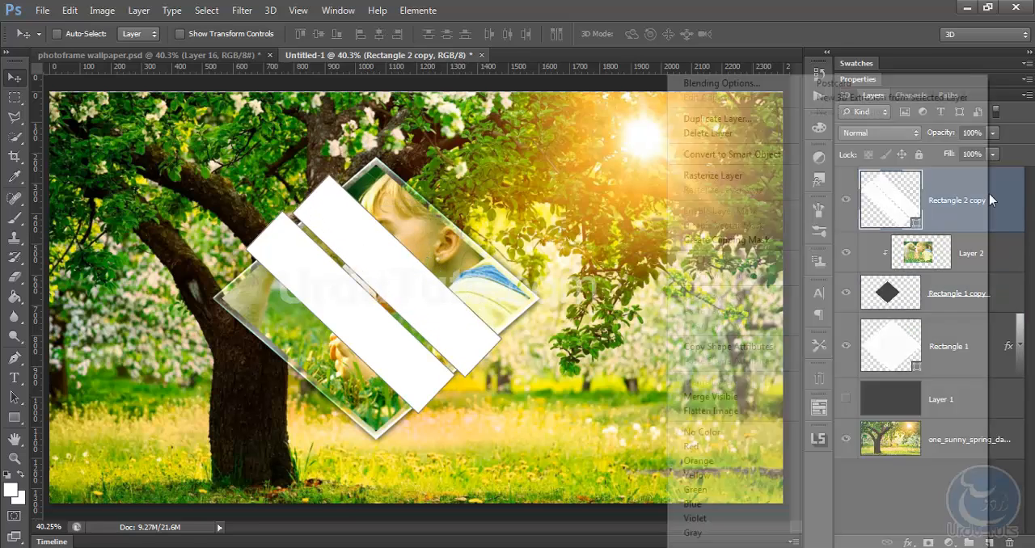
{"action": "left_click", "coordinate": [728, 177]}
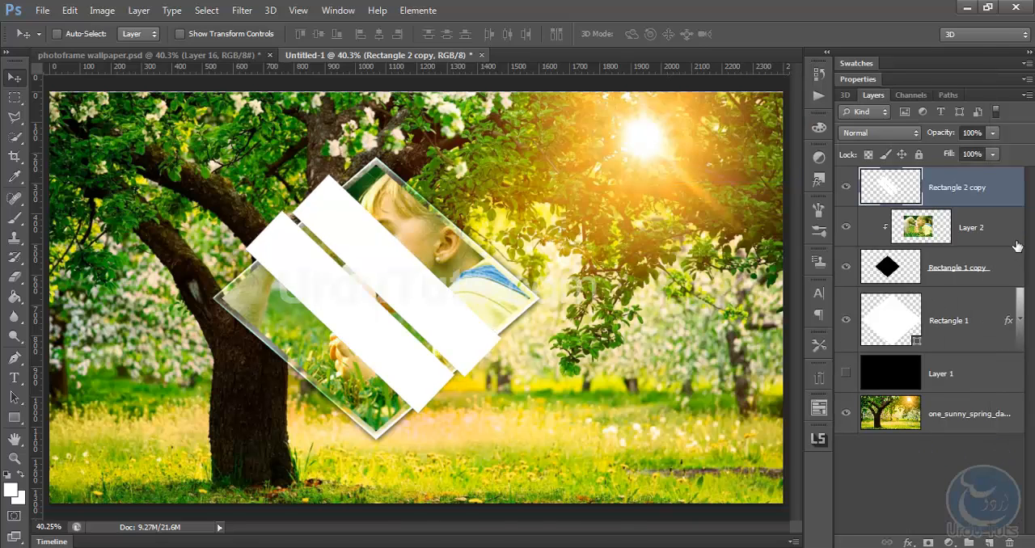
Trim the white stripes to the Rectangle 1 copy diamond outline, clear the selection, and lower the stripe layer's opacity to 31%
{"action": "left_click", "coordinate": [887, 265], "text": "ctrl"}
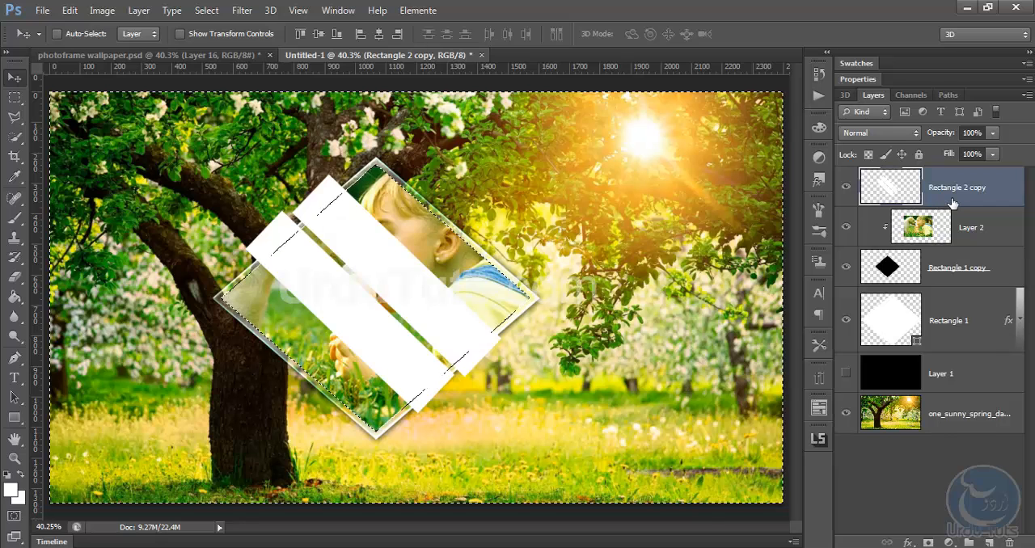
{"action": "key", "text": "ctrl+shift+i"}
{"action": "key", "text": "Delete"}
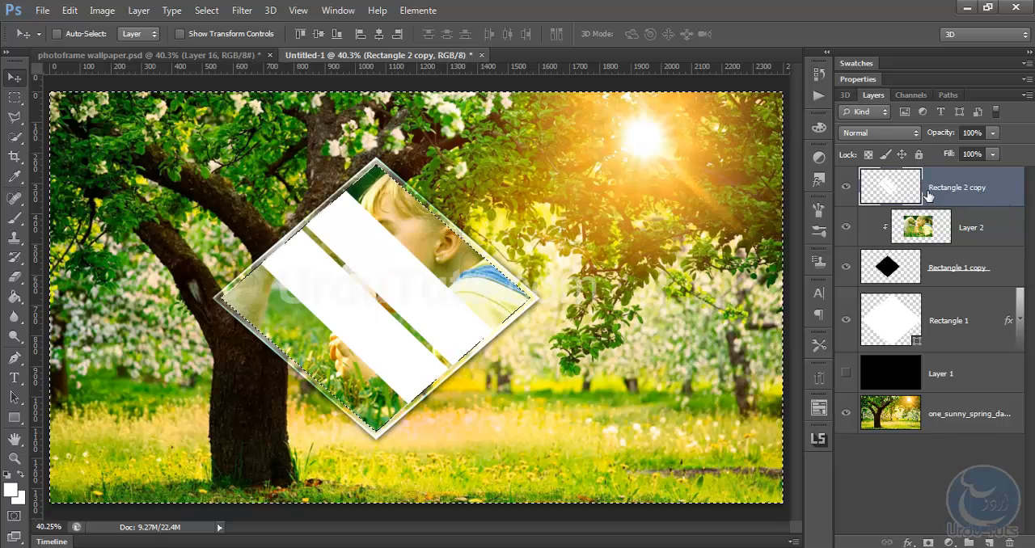
{"action": "key", "text": "ctrl+d"}
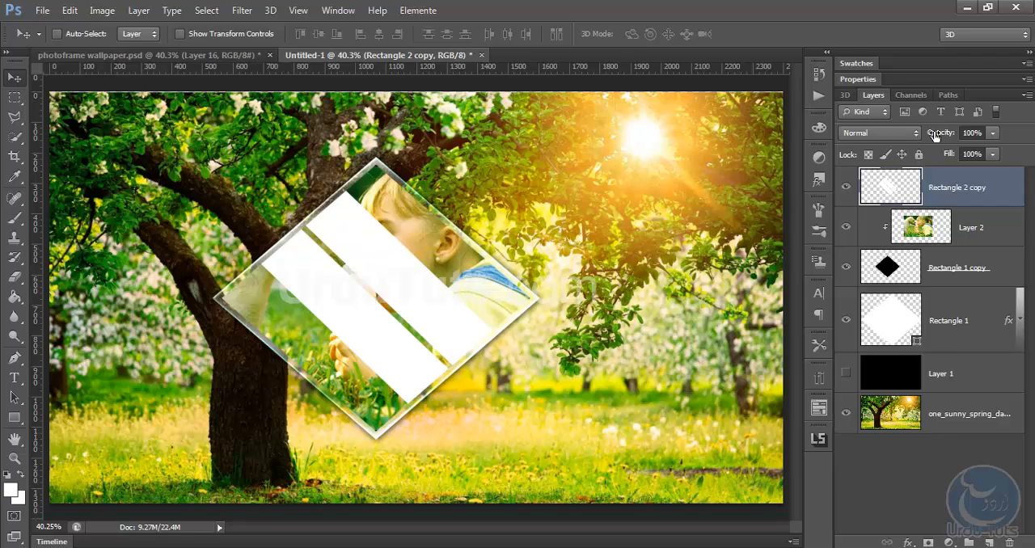
{"action": "left_click_drag", "start_coordinate": [936, 135], "coordinate": [887, 141]}
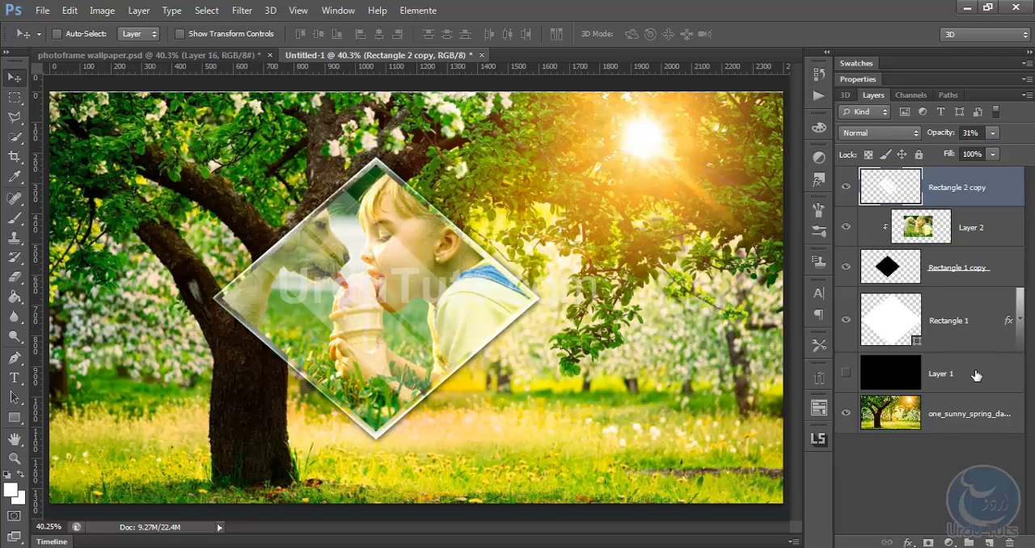
Group the layers from Rectangle 2 copy to Rectangle 1 as "Frame" and shift the diamond slightly left and down
{"action": "left_click", "coordinate": [968, 319], "text": "shift"}
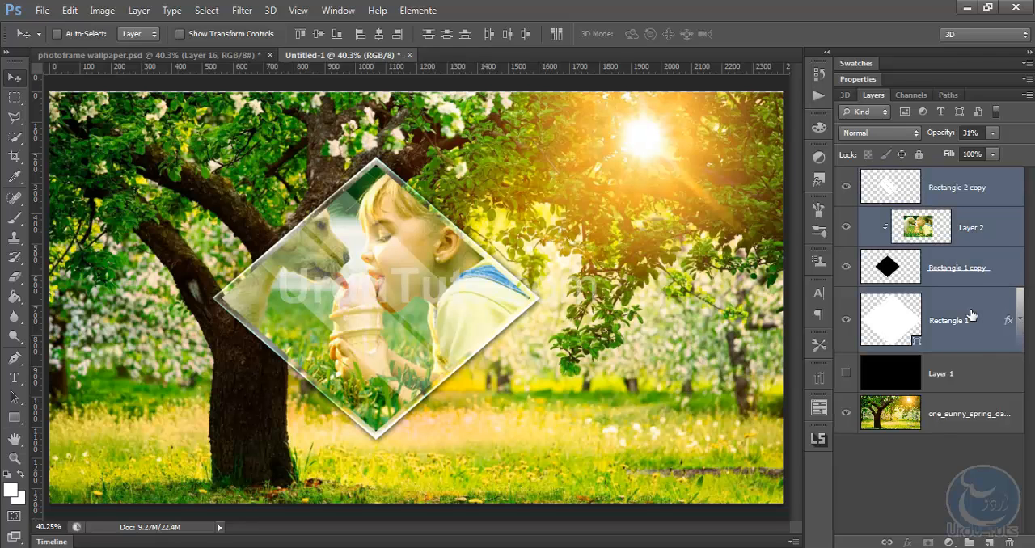
{"action": "key", "text": "ctrl+g"}
{"action": "double_click", "coordinate": [907, 178]}
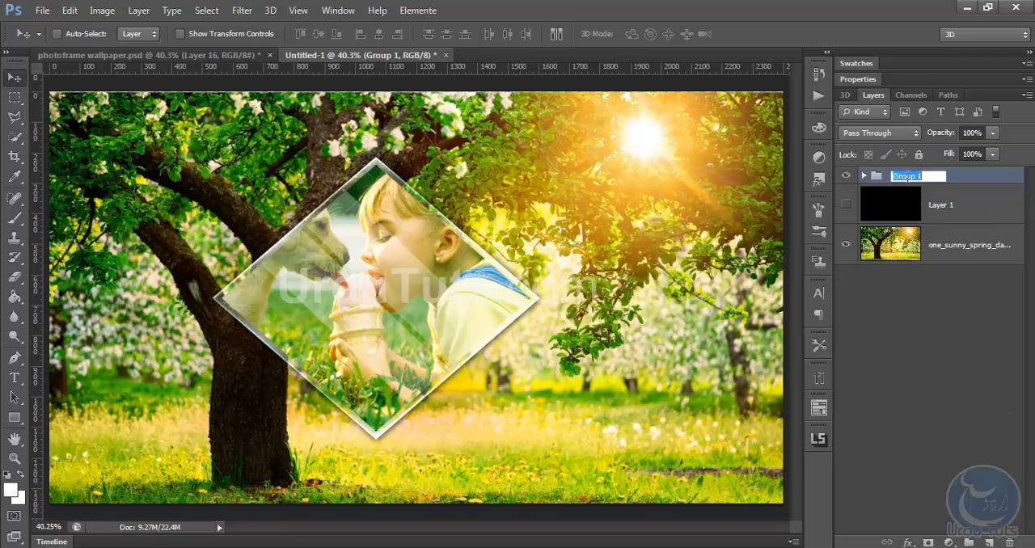
{"action": "type", "text": "Frame"}
{"action": "key", "text": "Return"}
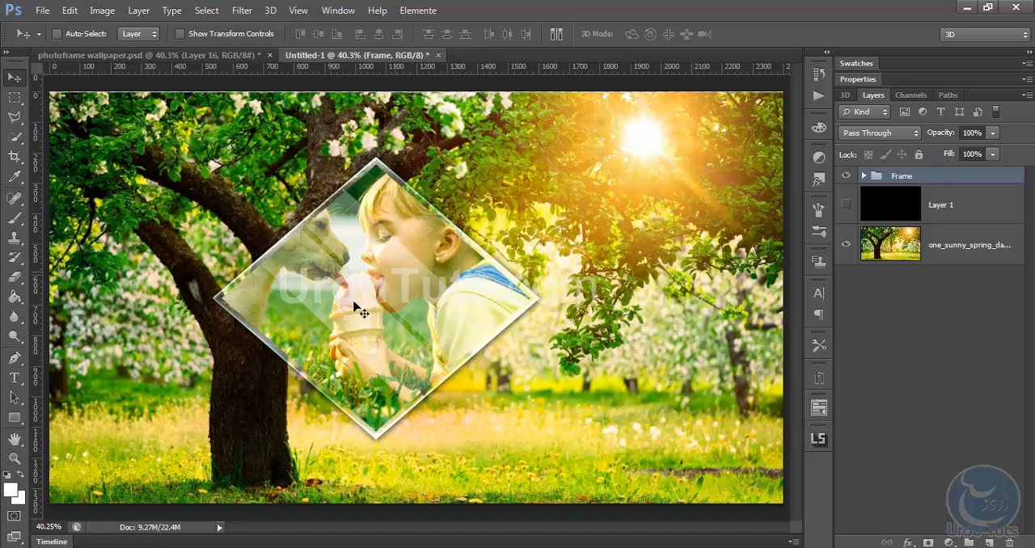
{"action": "left_click_drag", "start_coordinate": [363, 270], "coordinate": [343, 281]}
{"action": "key", "text": "ctrl+t"}
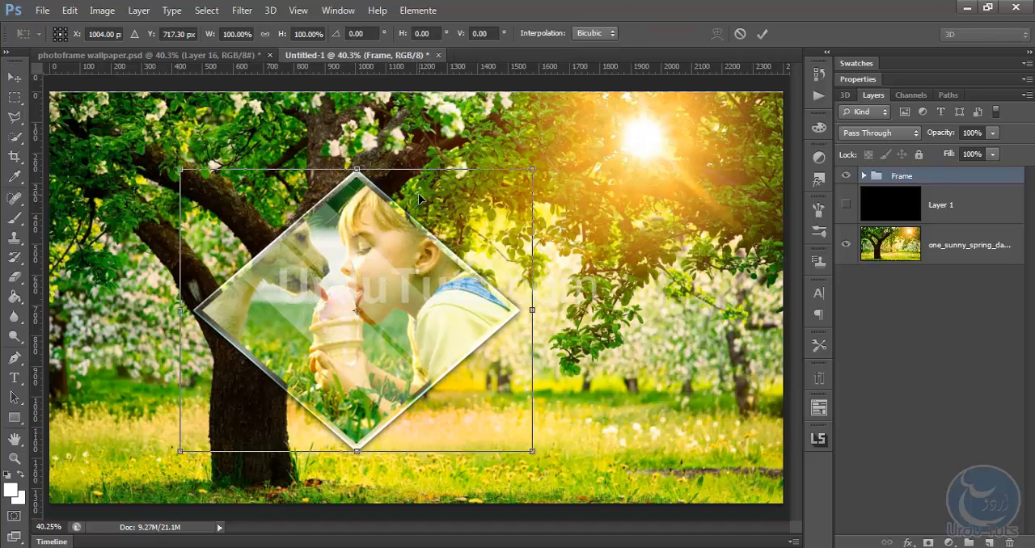
{"action": "left_click_drag", "start_coordinate": [534, 169], "coordinate": [505, 191]}
{"action": "key", "text": "Return"}
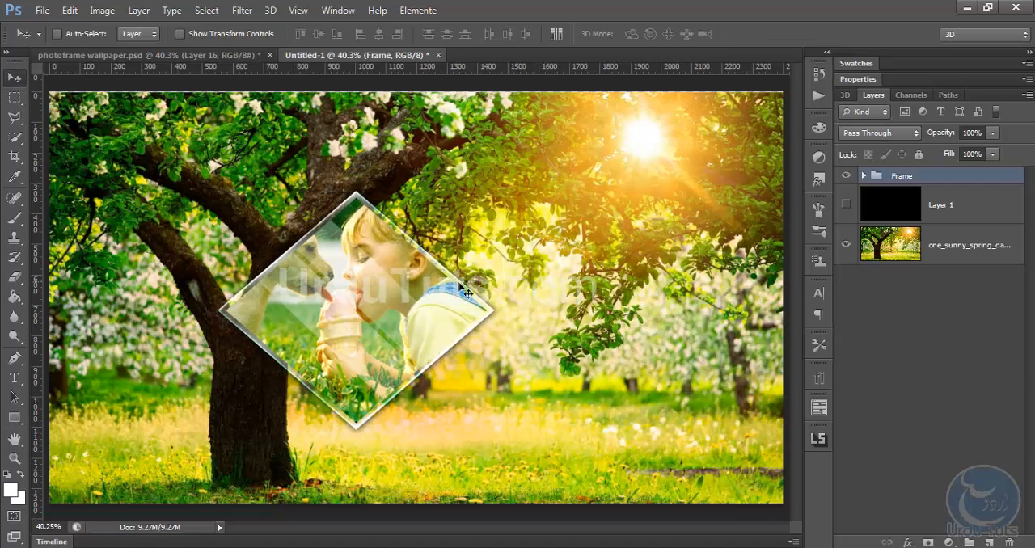
Duplicate the Frame group, hide the duplicate, and make the original Frame group active
{"action": "key", "text": "ctrl+j"}
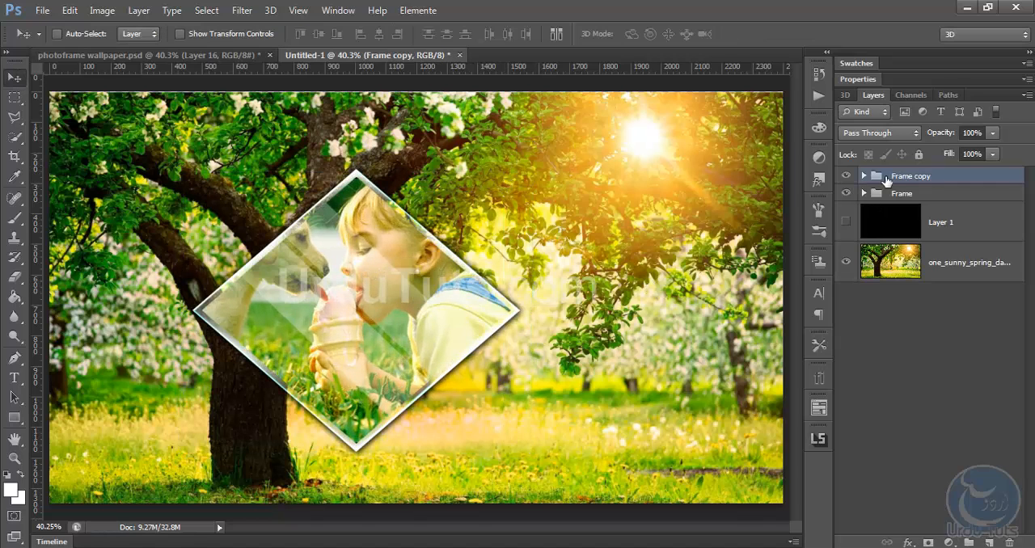
{"action": "left_click", "coordinate": [847, 177]}
{"action": "left_click", "coordinate": [890, 195]}
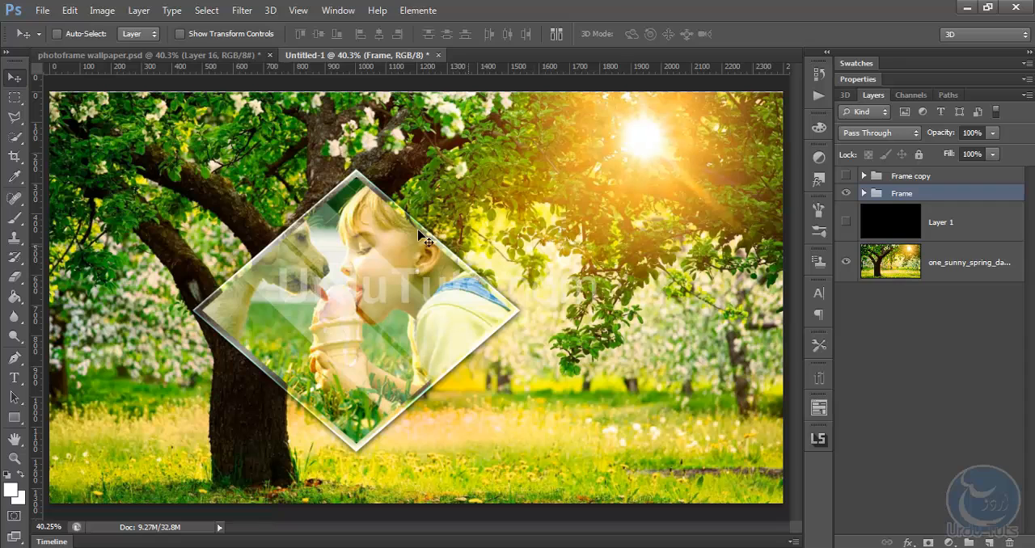
Scale the Frame group down and move it to the lower left in front of the tree trunk
{"action": "key", "text": "ctrl+t"}
{"action": "left_click_drag", "start_coordinate": [533, 170], "coordinate": [492, 201]}
{"action": "left_click_drag", "start_coordinate": [391, 269], "coordinate": [282, 309]}
{"action": "key", "text": "Return"}
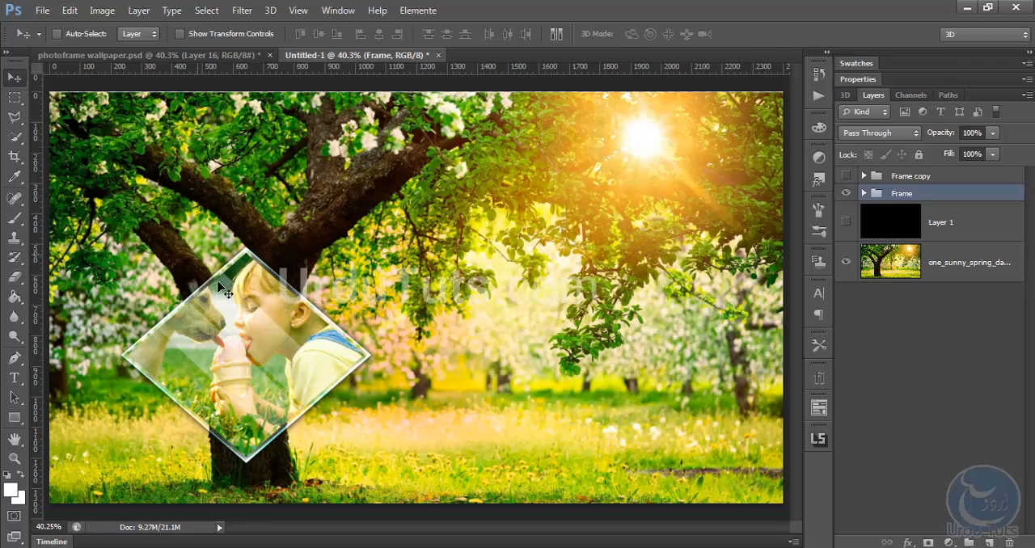
Expand the Frame group and add a new empty layer between it and the hidden black Layer 1
{"action": "left_click", "coordinate": [864, 194]}
{"action": "left_click", "coordinate": [987, 224]}
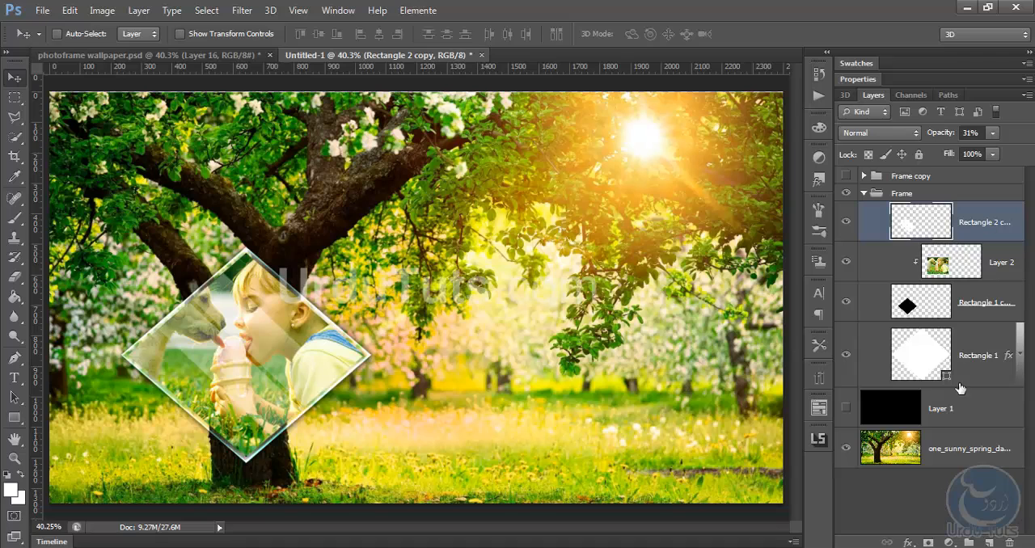
{"action": "left_click", "coordinate": [942, 405]}
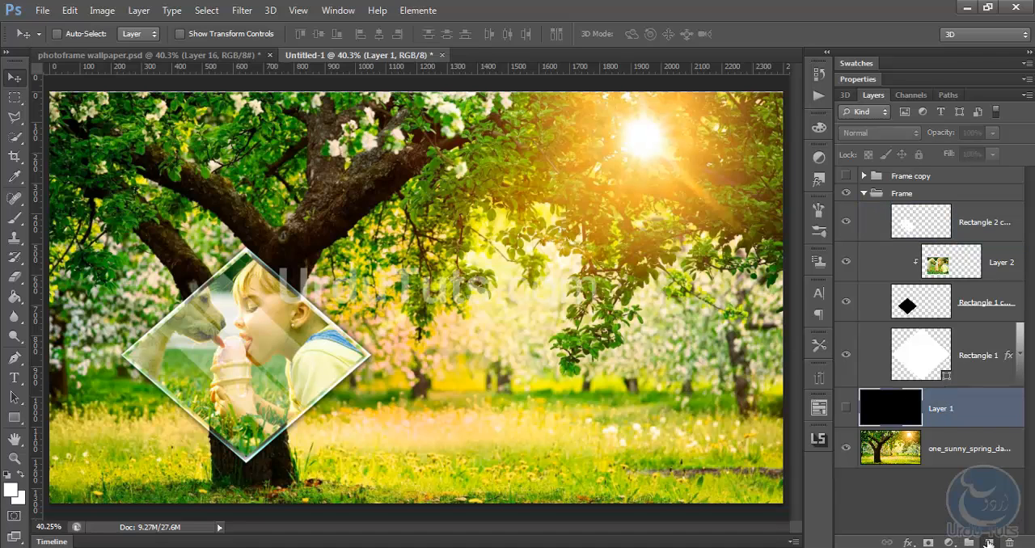
{"action": "left_click", "coordinate": [989, 543]}
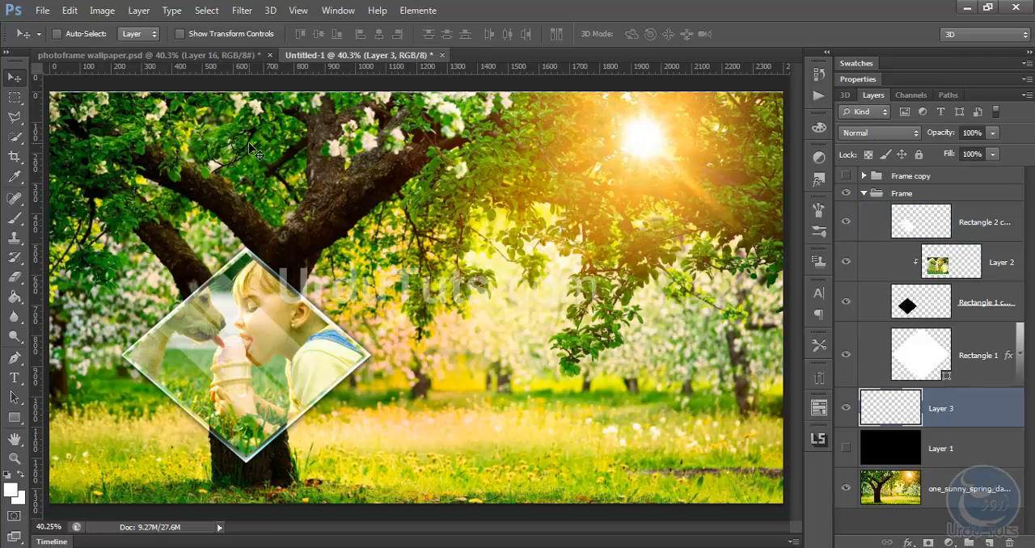
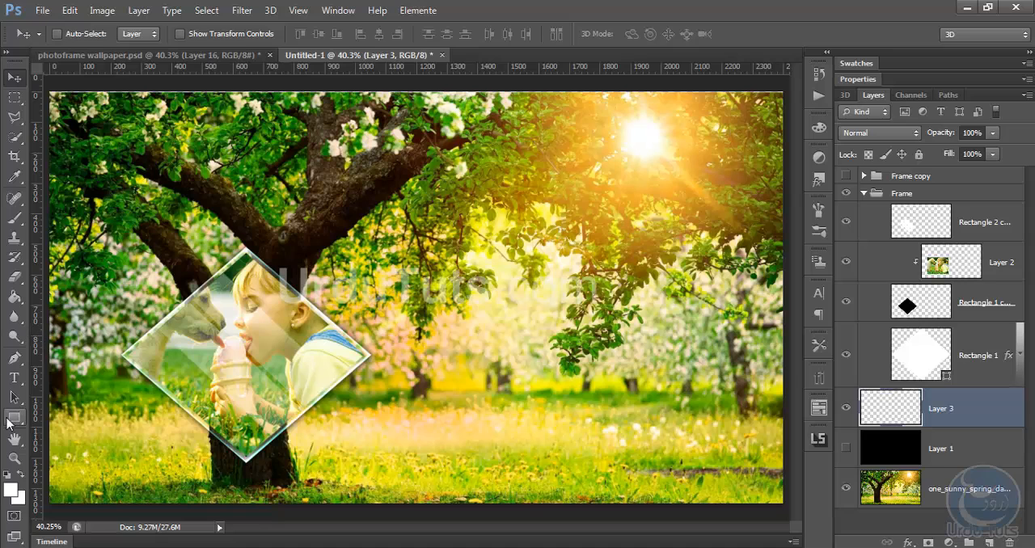
Draw a white vertical line, 5 px thick and about 697 px long, from the diamond's top corner past the canvas top
{"action": "left_click", "coordinate": [6, 420]}
{"action": "left_click", "coordinate": [85, 474]}
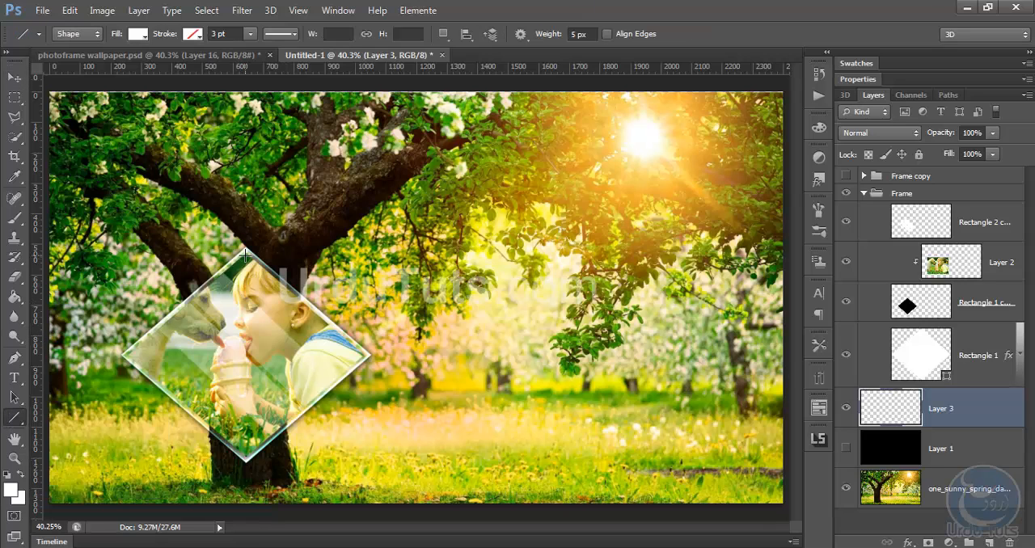
{"action": "left_click_drag", "start_coordinate": [245, 258], "coordinate": [245, 24]}
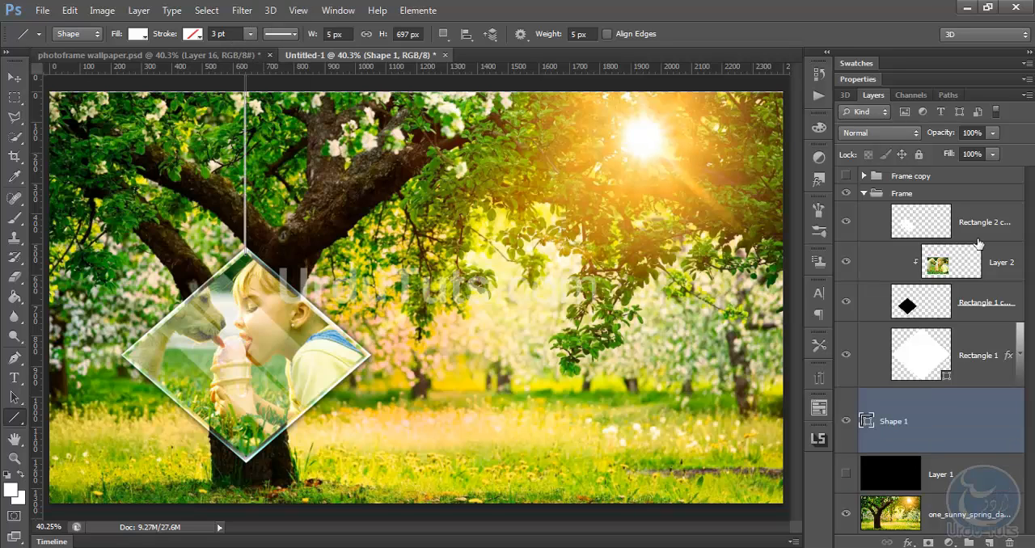
Scale the frame's layers from Rectangle 2 copy to Rectangle 1 down and raise the diamond to meet the line's lower end
{"action": "left_click", "coordinate": [898, 193]}
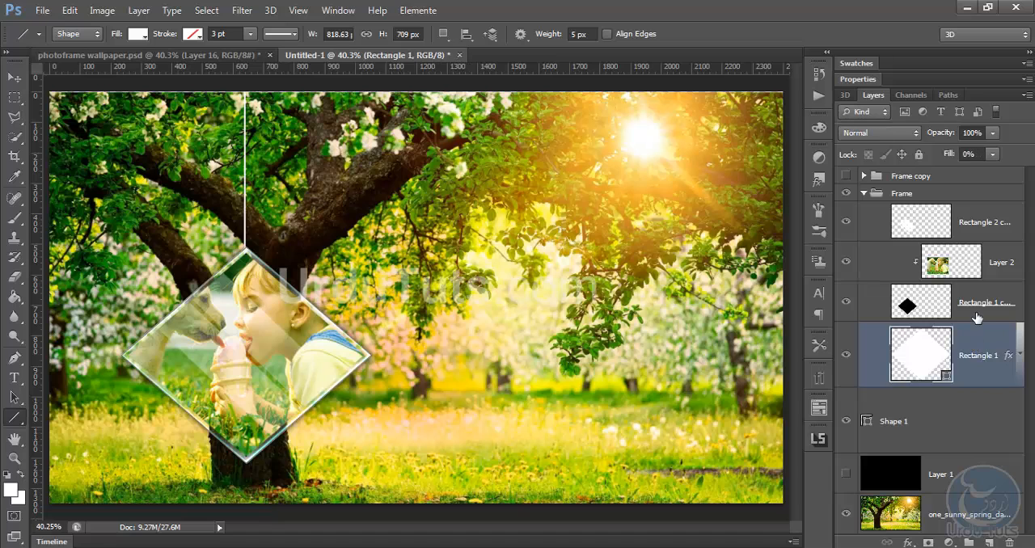
{"action": "left_click", "coordinate": [984, 231], "text": "shift"}
{"action": "key", "text": "ctrl+t"}
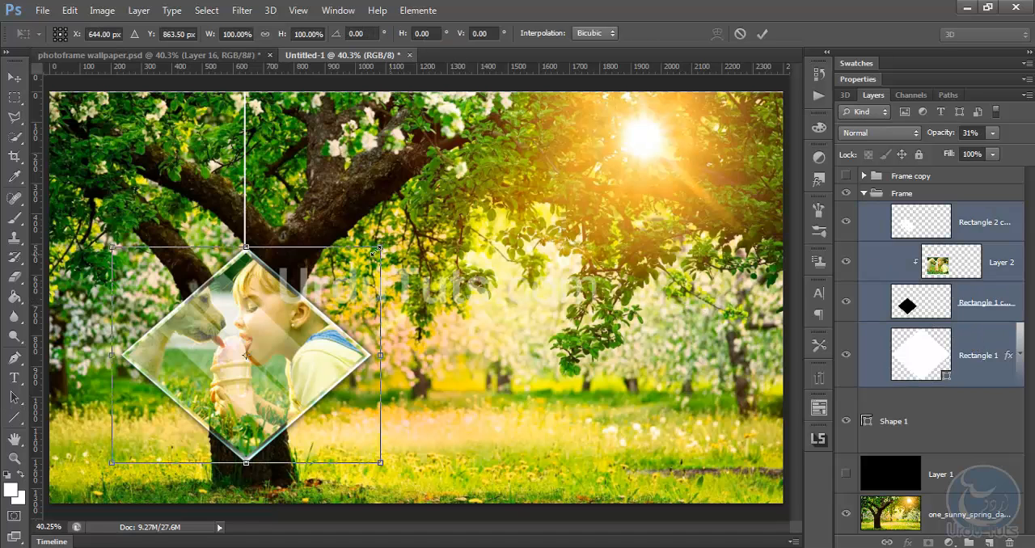
{"action": "left_click_drag", "start_coordinate": [388, 240], "coordinate": [341, 267]}
{"action": "key", "text": "Return"}
{"action": "key", "text": "u"}
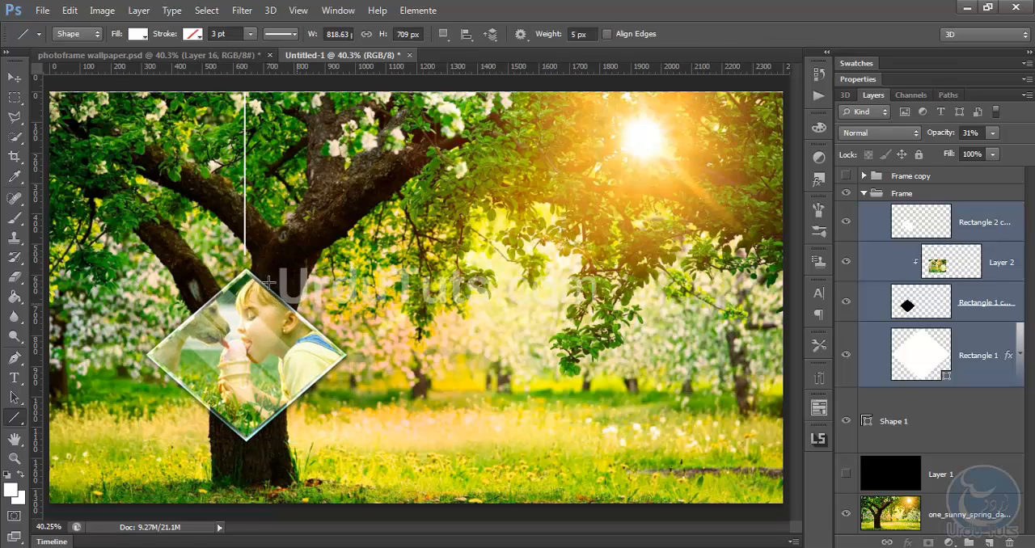
{"action": "left_click", "coordinate": [13, 80]}
{"action": "left_click_drag", "start_coordinate": [247, 347], "coordinate": [245, 323]}
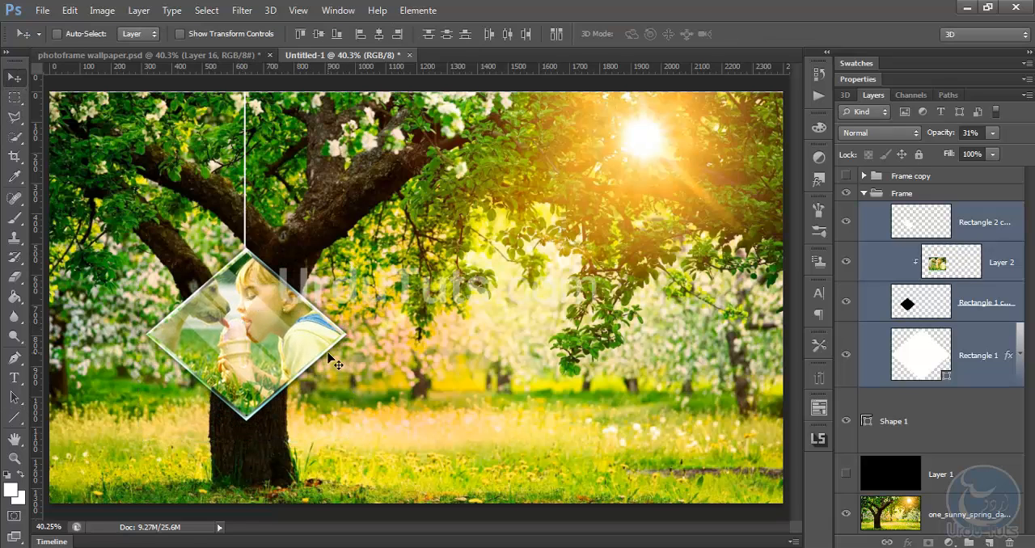
Lower the diamond's layers a little and shift the Shape 1 line down to meet its top corner again
{"action": "left_click", "coordinate": [932, 419]}
{"action": "left_click", "coordinate": [965, 224]}
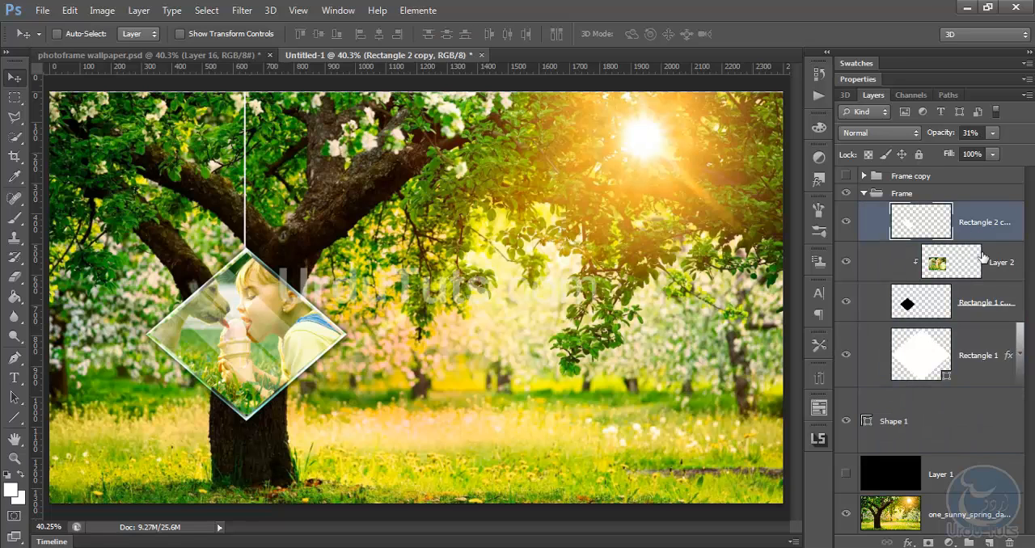
{"action": "left_click", "coordinate": [995, 342], "text": "shift"}
{"action": "left_click_drag", "start_coordinate": [311, 283], "coordinate": [309, 312]}
{"action": "left_click", "coordinate": [922, 419]}
{"action": "left_click_drag", "start_coordinate": [349, 192], "coordinate": [350, 207]}
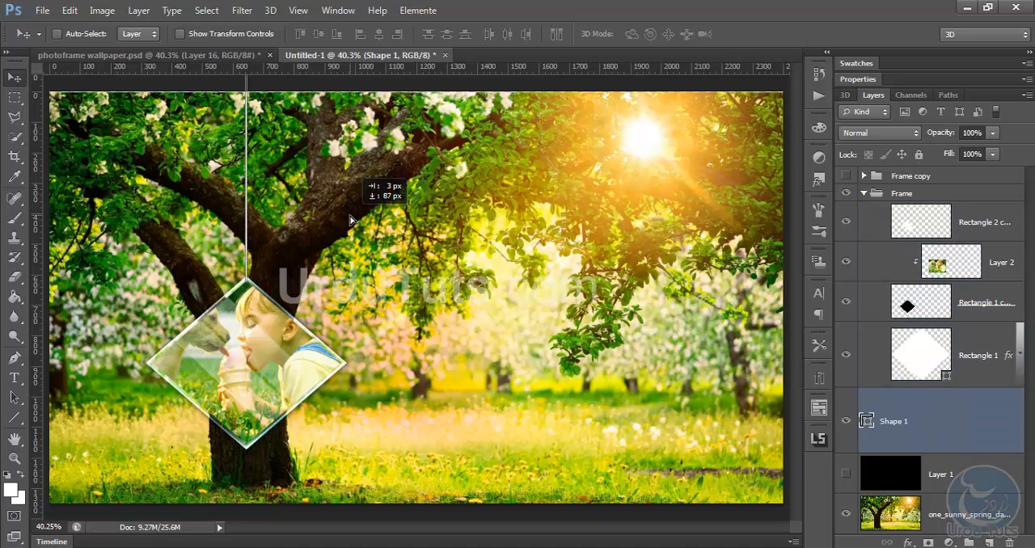
Collapse the Frame group and move the Shape 1 line layer into it
{"action": "left_click", "coordinate": [966, 200]}
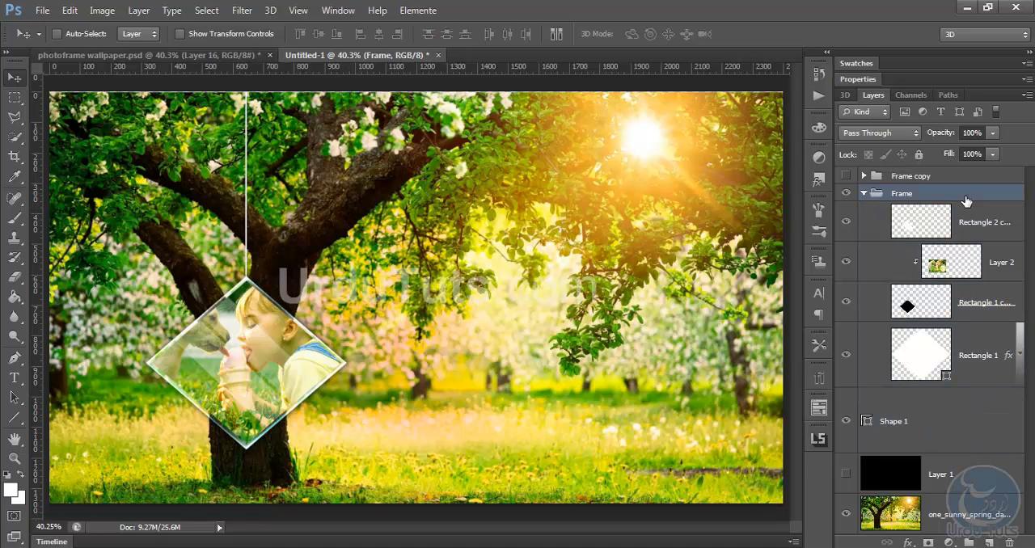
{"action": "left_click", "coordinate": [863, 193]}
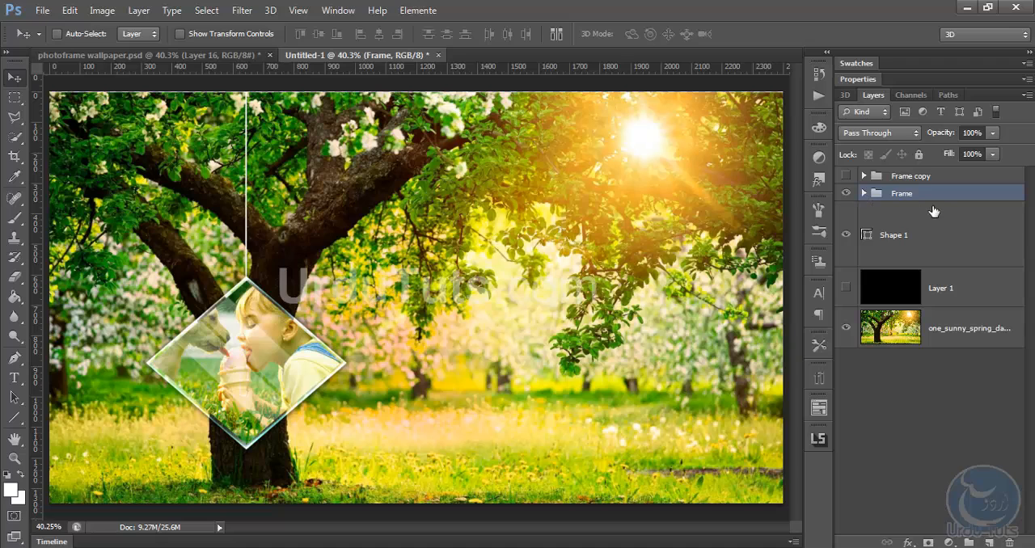
{"action": "left_click_drag", "start_coordinate": [256, 326], "coordinate": [235, 301]}
{"action": "key", "text": "ctrl+z"}
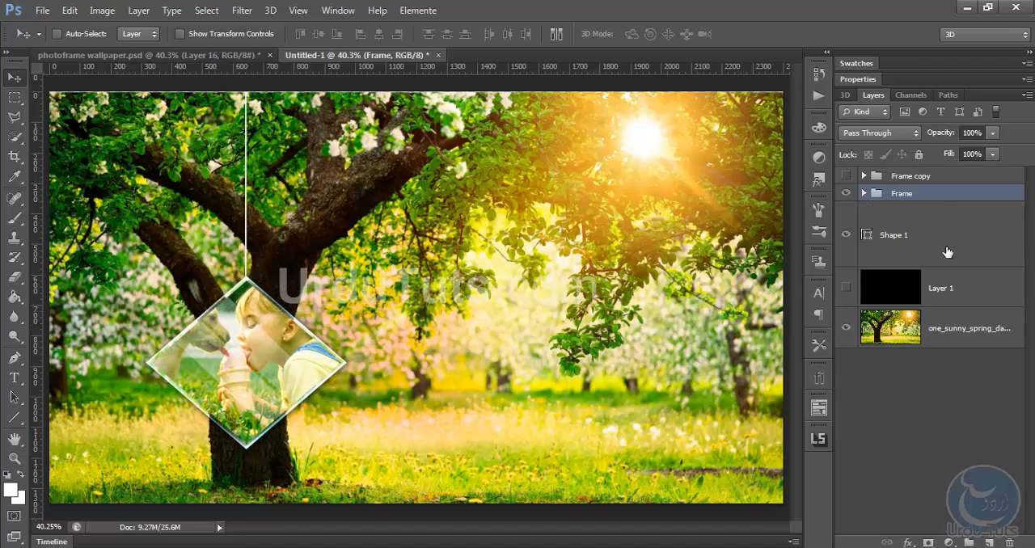
{"action": "left_click_drag", "start_coordinate": [919, 247], "coordinate": [920, 202]}
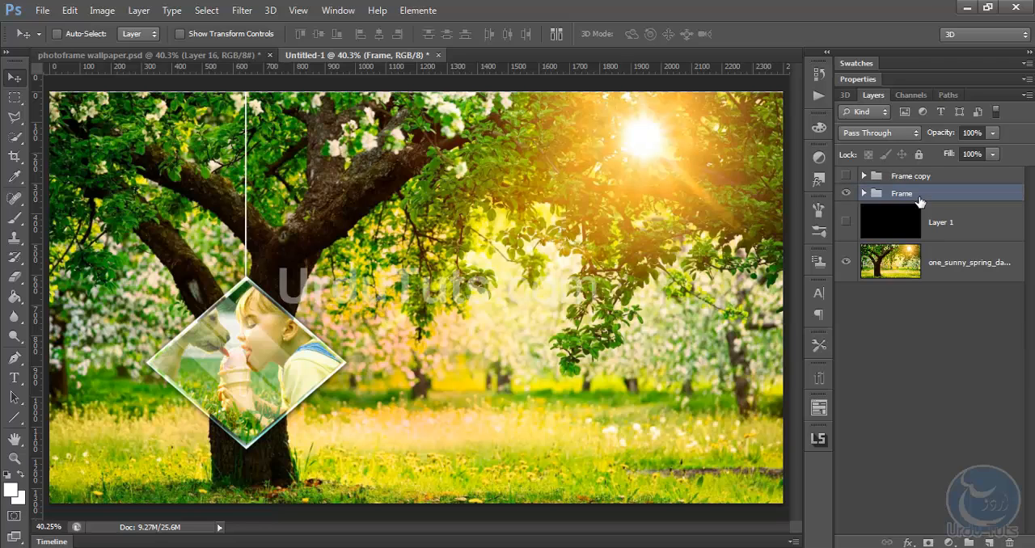
Arrange three hanging frames: the original over the trunk's left side, a smaller duplicate near the centre, and a further copy below the sun
{"action": "left_click_drag", "start_coordinate": [317, 317], "coordinate": [411, 324]}
{"action": "key", "text": "ctrl+t"}
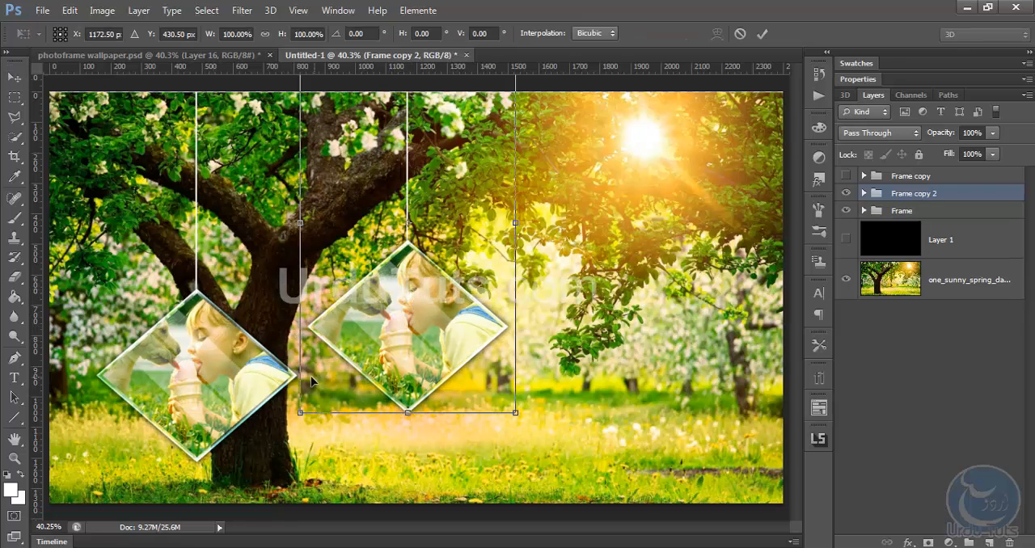
{"action": "left_click_drag", "start_coordinate": [299, 403], "coordinate": [347, 333]}
{"action": "key", "text": "Return"}
{"action": "left_click_drag", "start_coordinate": [449, 262], "coordinate": [688, 363]}
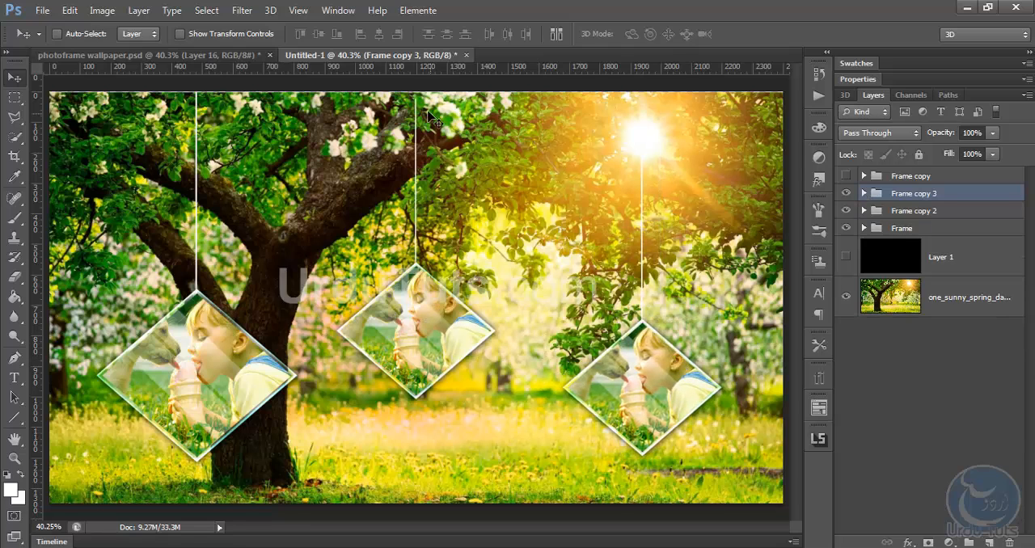
Stretch the Shape 1 hanging line in Frame copy 2 upward past the canvas top and collapse the group
{"action": "left_click", "coordinate": [863, 212]}
{"action": "left_click", "coordinate": [928, 439]}
{"action": "key", "text": "ctrl+t"}
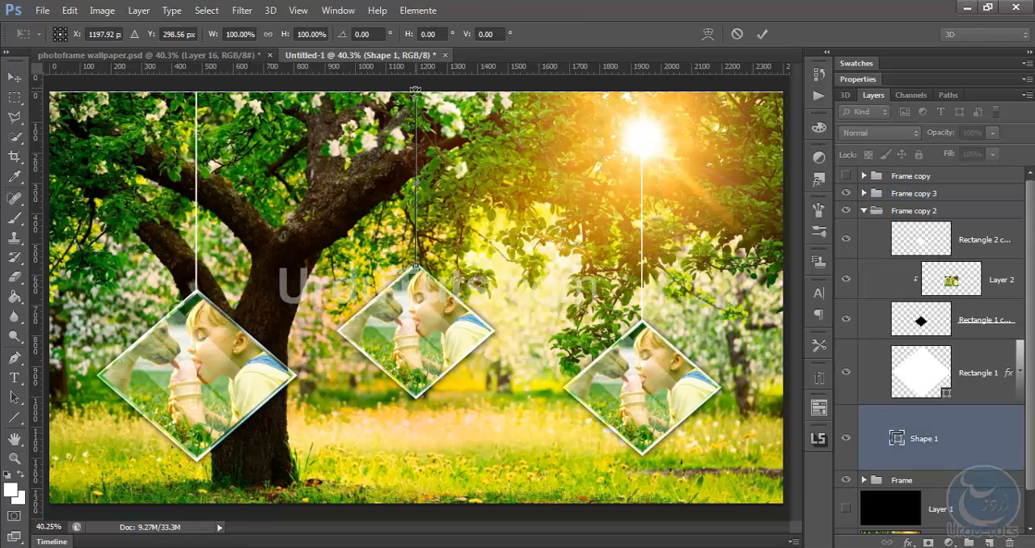
{"action": "left_click_drag", "start_coordinate": [417, 55], "coordinate": [417, 53]}
{"action": "key", "text": "Return"}
{"action": "left_click", "coordinate": [864, 210]}
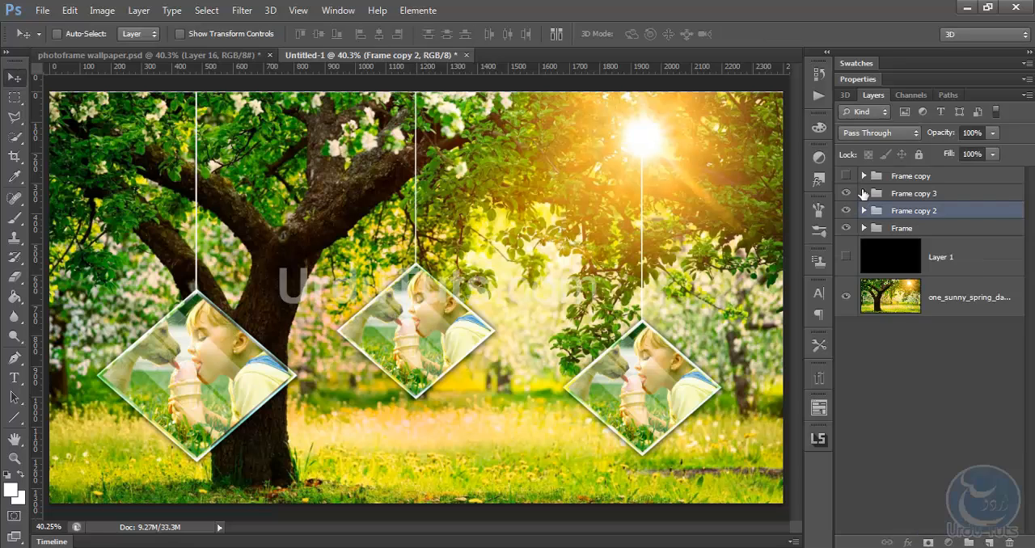
Stretch the Shape 1 hanging line in Frame copy 3 upward past the canvas top, to about 189% height
{"action": "left_click", "coordinate": [864, 193]}
{"action": "left_click", "coordinate": [922, 421]}
{"action": "key", "text": "ctrl+t"}
{"action": "left_click_drag", "start_coordinate": [641, 153], "coordinate": [653, 4]}
{"action": "key", "text": "ctrl+minus"}
{"action": "key", "text": "ctrl+minus"}
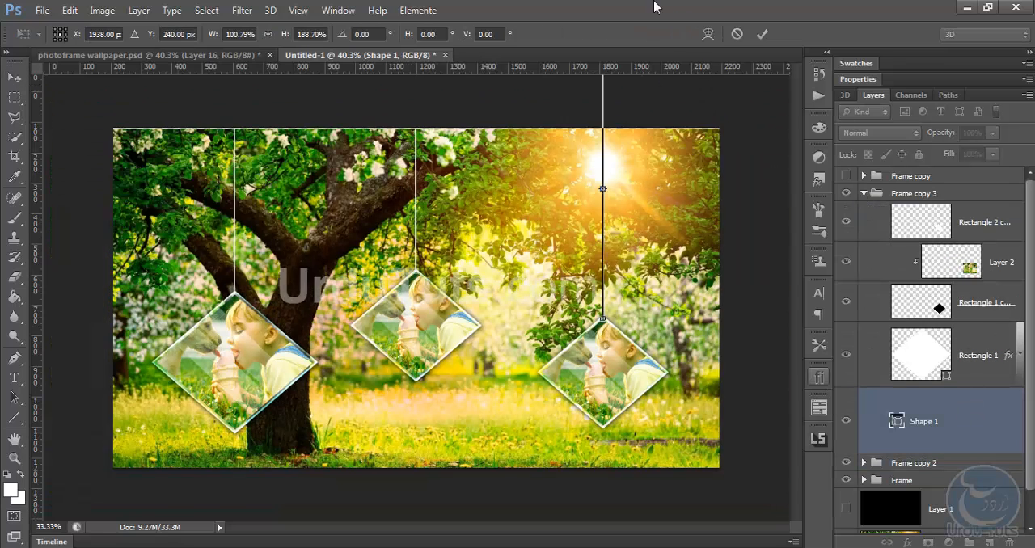
{"action": "key", "text": "Return"}
{"action": "left_click", "coordinate": [863, 193]}
Duplicate Frame copy 2, scale the duplicate to about 60% and hang it at the image's far left above the large frame
{"action": "left_click", "coordinate": [906, 211]}
{"action": "left_click", "coordinate": [913, 197]}
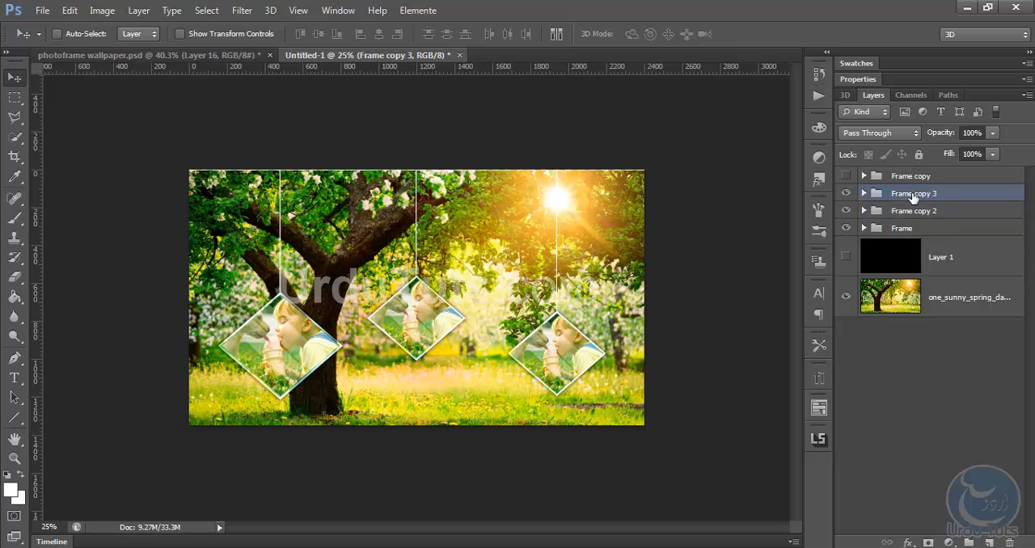
{"action": "left_click", "coordinate": [927, 213]}
{"action": "key", "text": "ctrl+j"}
{"action": "left_click_drag", "start_coordinate": [574, 361], "coordinate": [402, 320]}
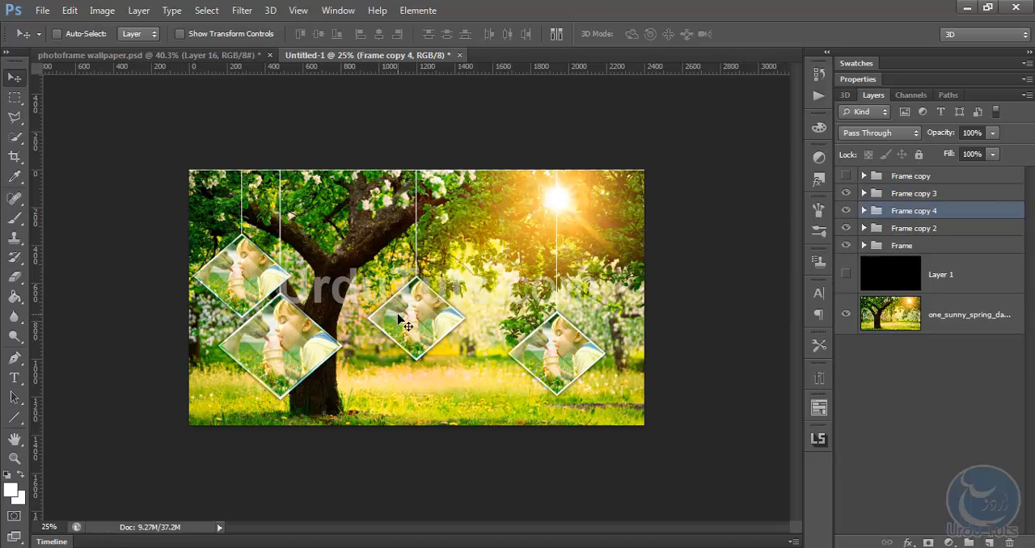
{"action": "key", "text": "ctrl+t"}
{"action": "left_click_drag", "start_coordinate": [295, 317], "coordinate": [253, 234]}
{"action": "left_click_drag", "start_coordinate": [220, 214], "coordinate": [220, 280]}
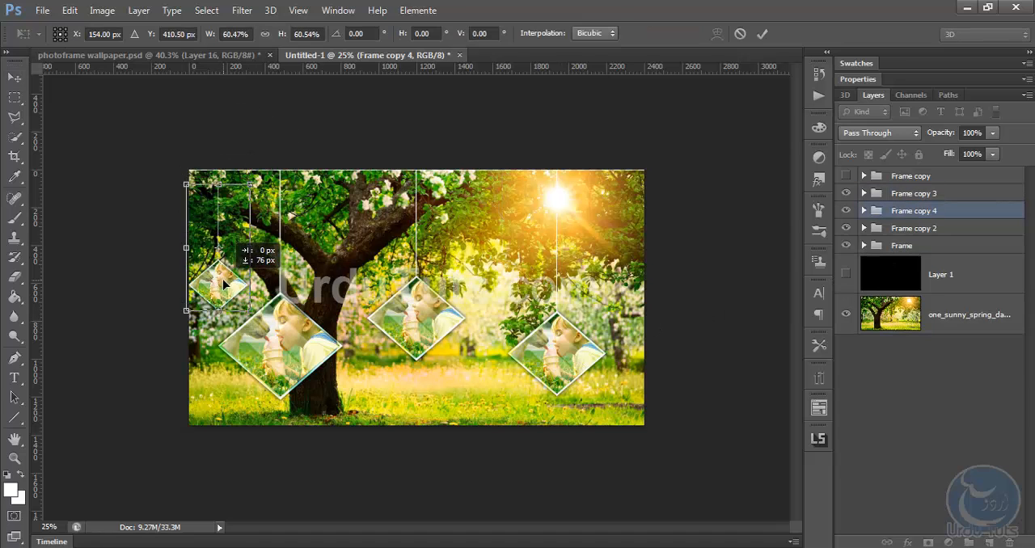
{"action": "key", "text": "Return"}
Extend the Shape 1 hanging line in Frame copy 4 up to the canvas top and collapse the group
{"action": "left_click", "coordinate": [864, 211]}
{"action": "left_click", "coordinate": [938, 433]}
{"action": "key", "text": "ctrl+t"}
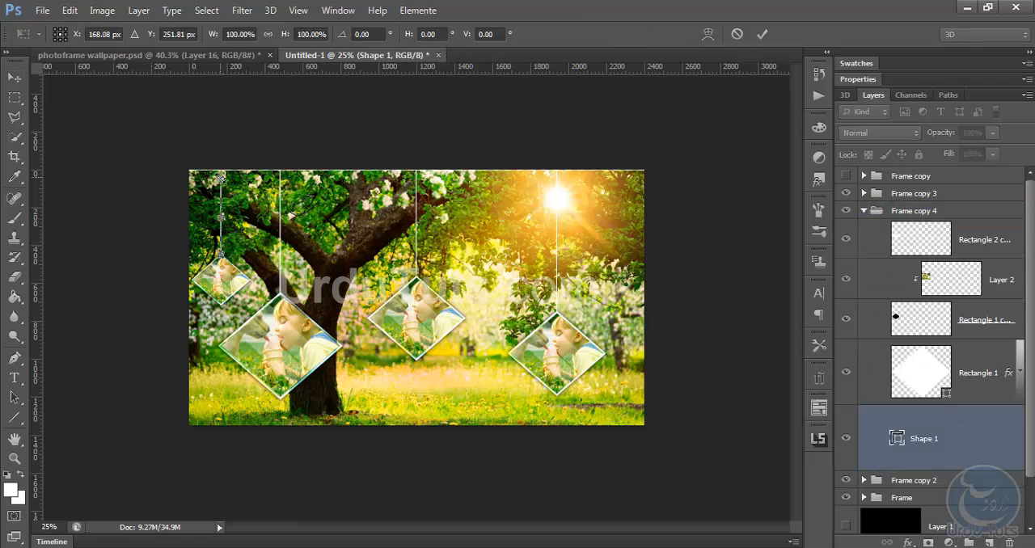
{"action": "key", "text": "Return"}
{"action": "left_click", "coordinate": [864, 210]}
{"action": "key", "text": "ctrl+plus"}
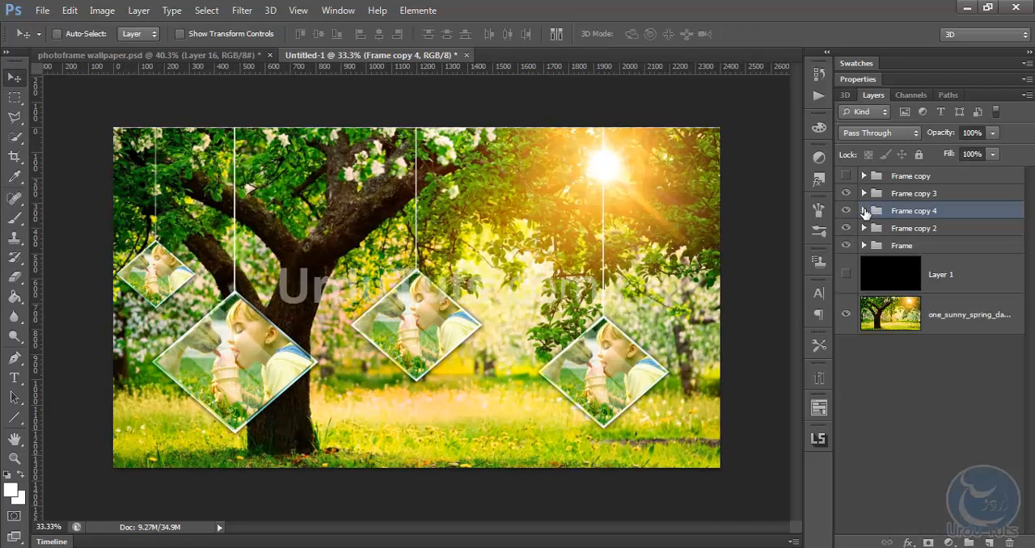
Duplicate Frame copy 4, order the duplicate below the Frame group and place it partly behind the central frame's left side
{"action": "left_click_drag", "start_coordinate": [217, 222], "coordinate": [357, 219], "text": "alt"}
{"action": "left_click_drag", "start_coordinate": [906, 214], "coordinate": [909, 262]}
{"action": "left_click_drag", "start_coordinate": [405, 203], "coordinate": [385, 216]}
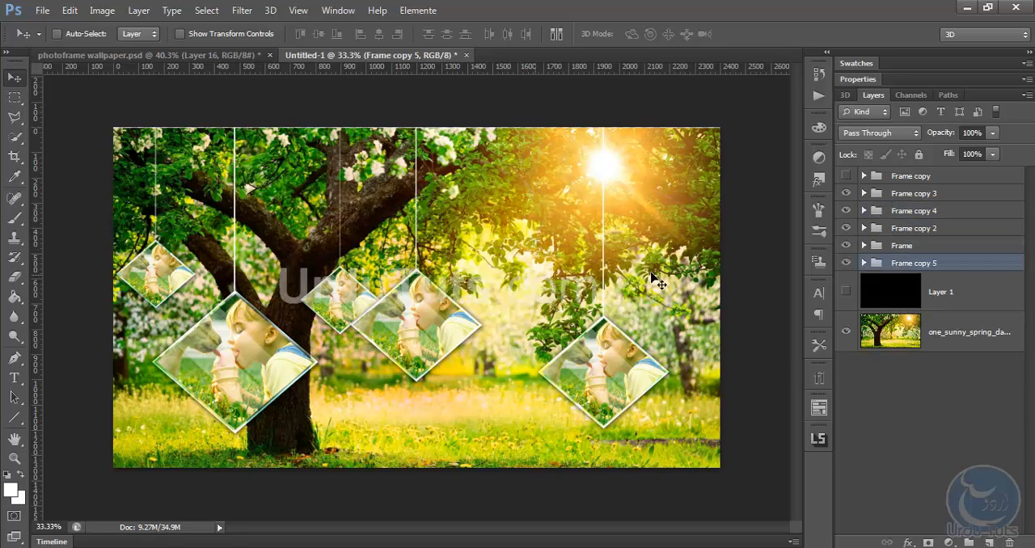
Duplicate Frame copy 4 to the image's right edge, scale the duplicate to about 53% and lower it beside the right frame
{"action": "left_click", "coordinate": [886, 214]}
{"action": "left_click_drag", "start_coordinate": [189, 197], "coordinate": [711, 239], "text": "alt"}
{"action": "key", "text": "ctrl+t"}
{"action": "left_click_drag", "start_coordinate": [636, 356], "coordinate": [699, 261], "text": "shift"}
{"action": "left_click_drag", "start_coordinate": [704, 216], "coordinate": [693, 296]}
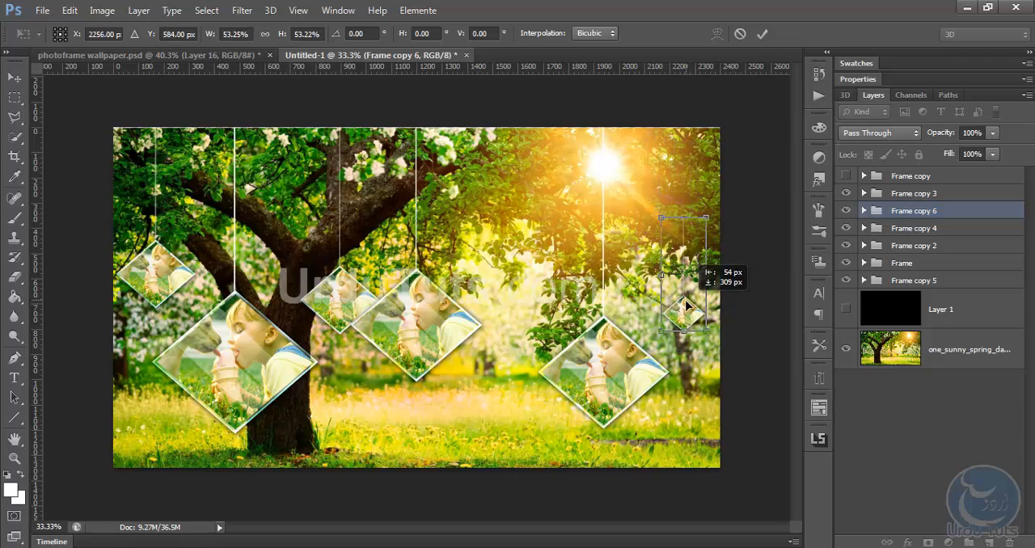
{"action": "key", "text": "Return"}
Delete the Shape 1 line from Frame copy 6 and set the Line tool's weight to 2 px
{"action": "left_click", "coordinate": [864, 211]}
{"action": "left_click", "coordinate": [896, 416]}
{"action": "key", "text": "Delete"}
{"action": "key", "text": "u"}
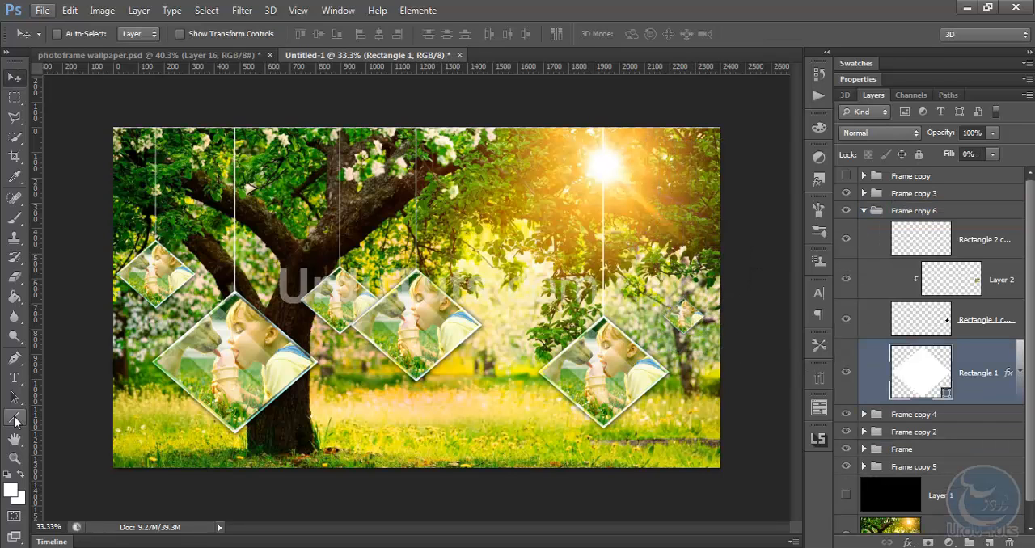
{"action": "left_click", "coordinate": [538, 35]}
{"action": "type", "text": "2"}
{"action": "left_click_drag", "start_coordinate": [682, 114], "coordinate": [686, 301]}
{"action": "left_click", "coordinate": [11, 78]}
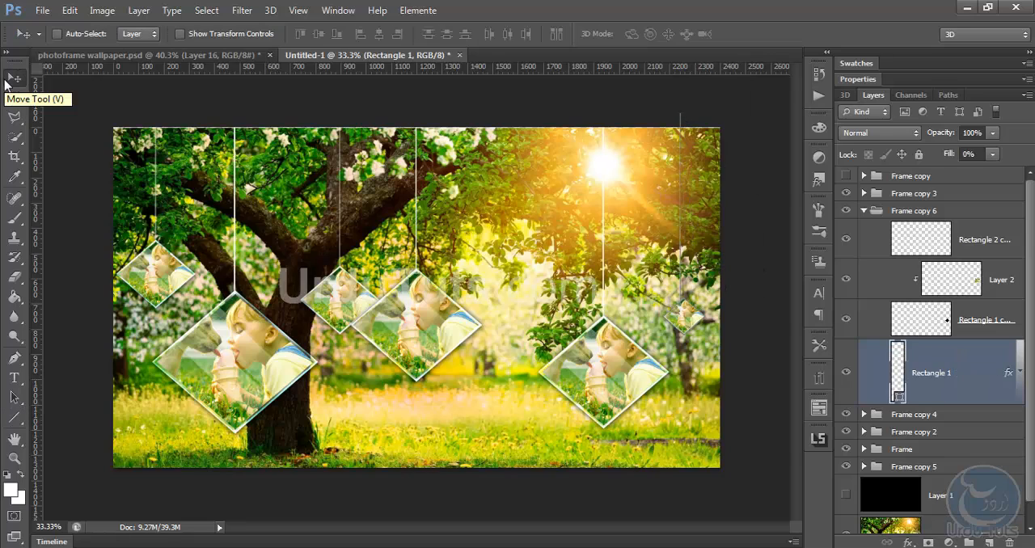
{"action": "key", "text": "ctrl+plus"}
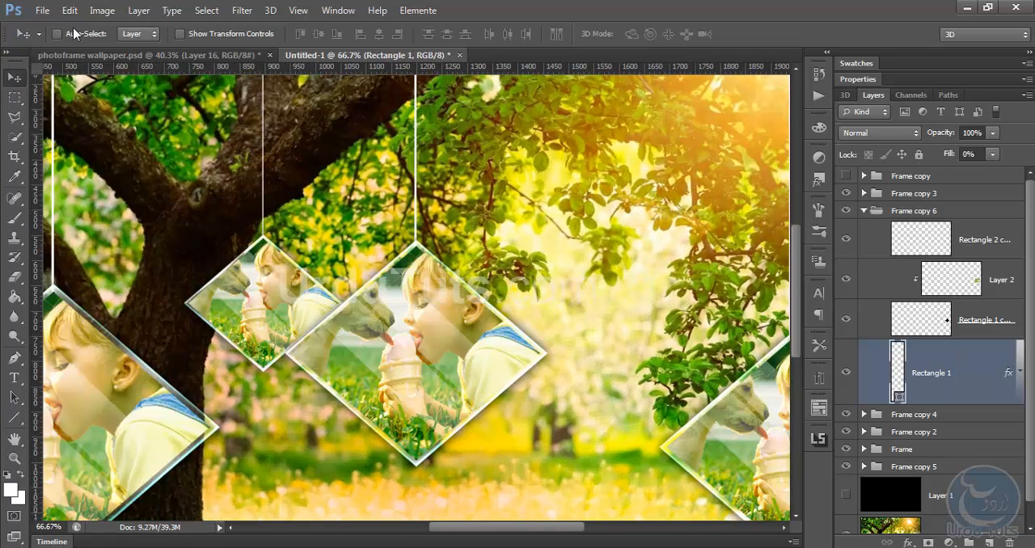
{"action": "left_click_drag", "start_coordinate": [544, 210], "coordinate": [369, 241]}
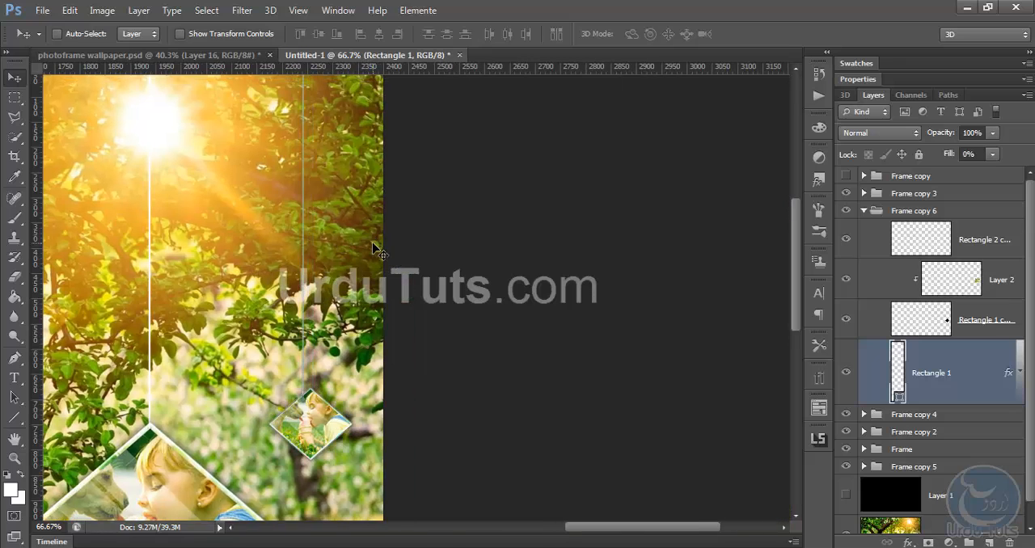
{"action": "left_click", "coordinate": [996, 239]}
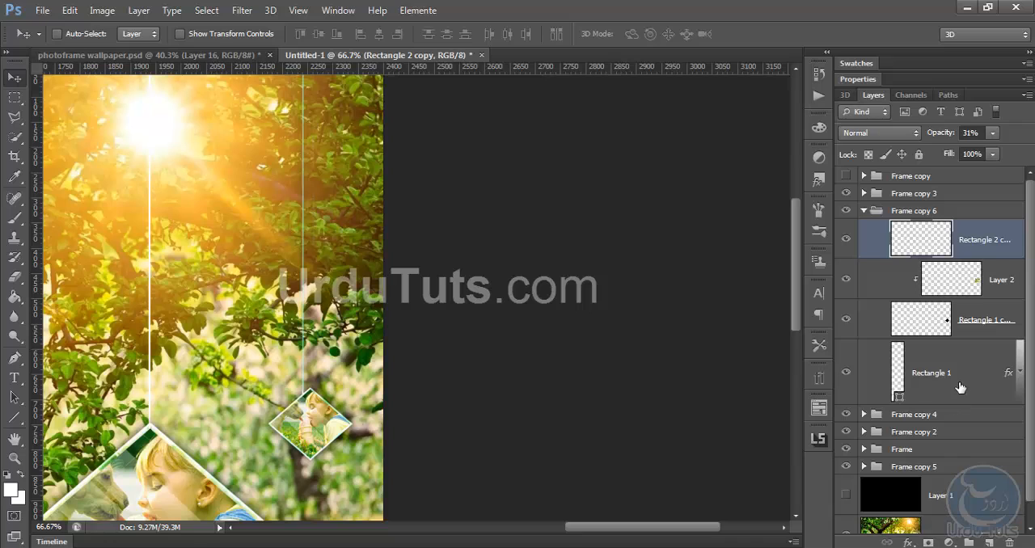
{"action": "left_click", "coordinate": [961, 382]}
{"action": "key", "text": "Delete"}
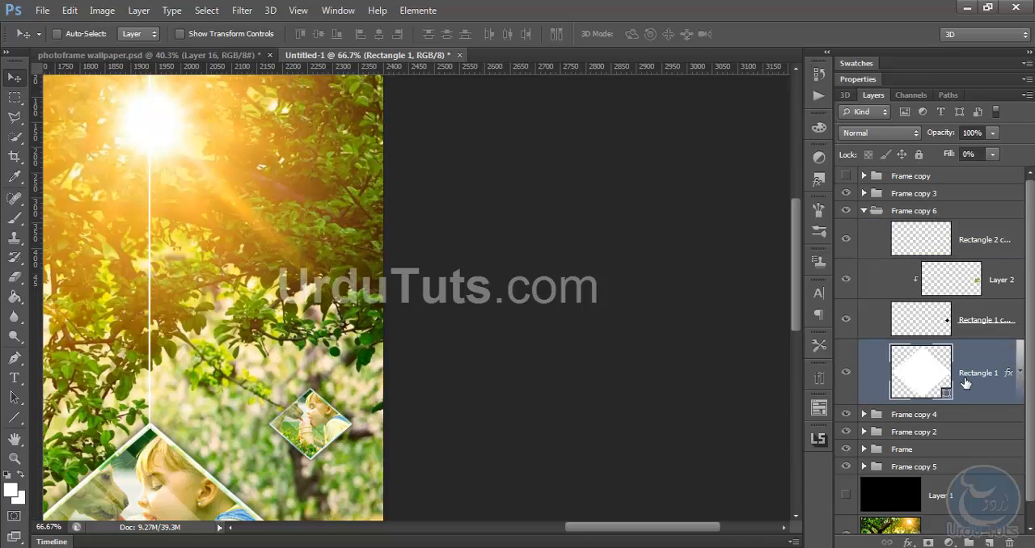
Add a layer beneath Frame copy 6's layers and draw a 2 px vertical line about 723 px long from its diamond past the canvas top
{"action": "left_click", "coordinate": [957, 417]}
{"action": "left_click", "coordinate": [989, 540]}
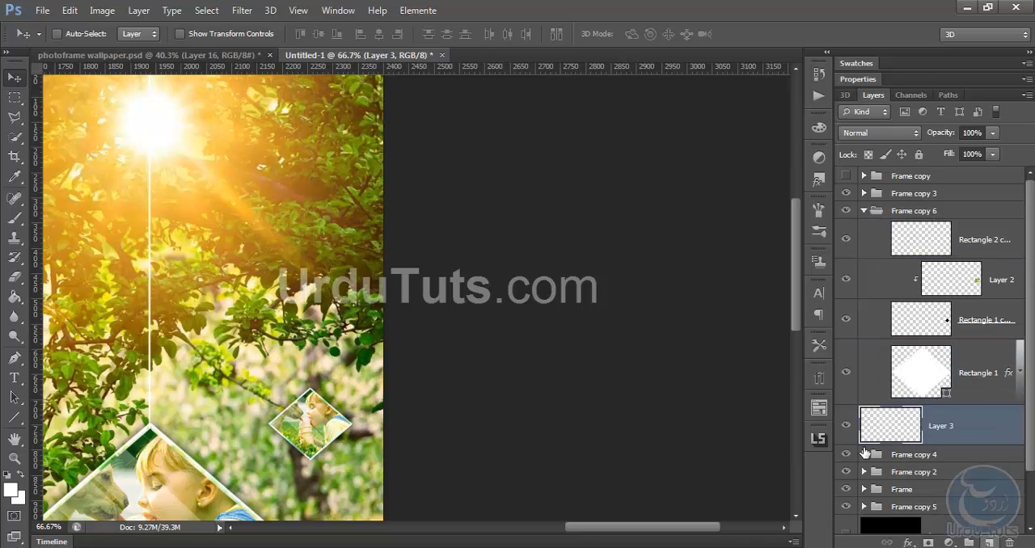
{"action": "left_click", "coordinate": [14, 423]}
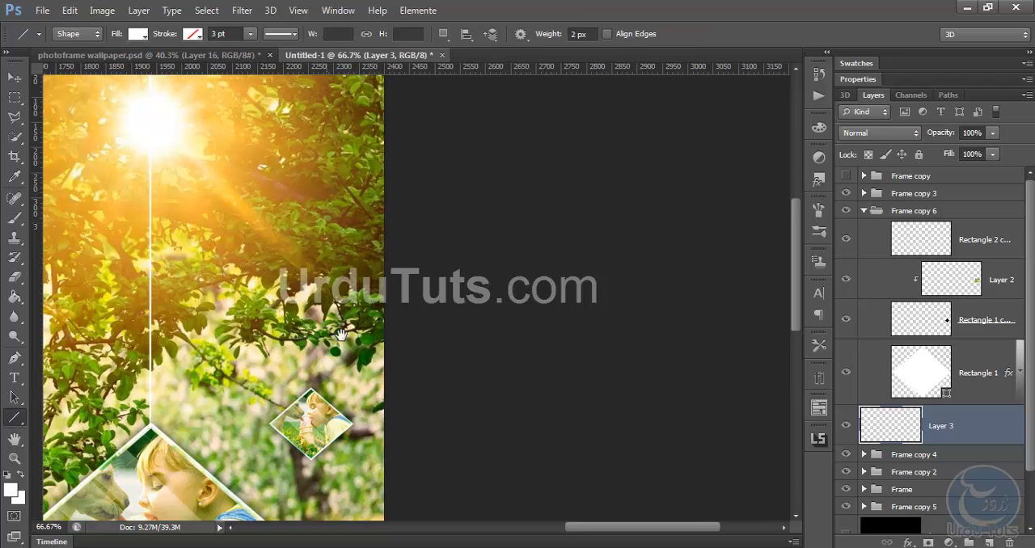
{"action": "left_click_drag", "start_coordinate": [314, 383], "coordinate": [366, 78]}
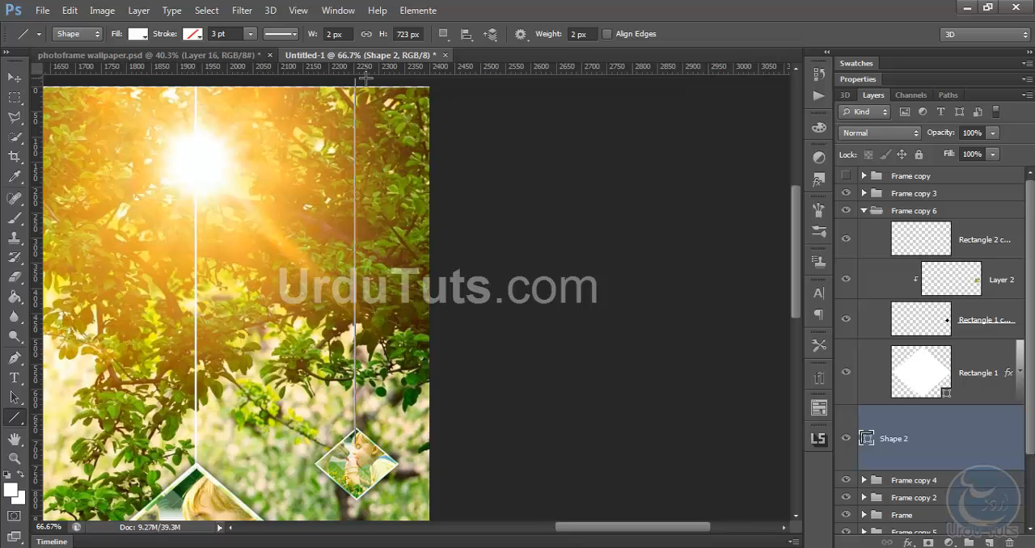
{"action": "left_click", "coordinate": [982, 211]}
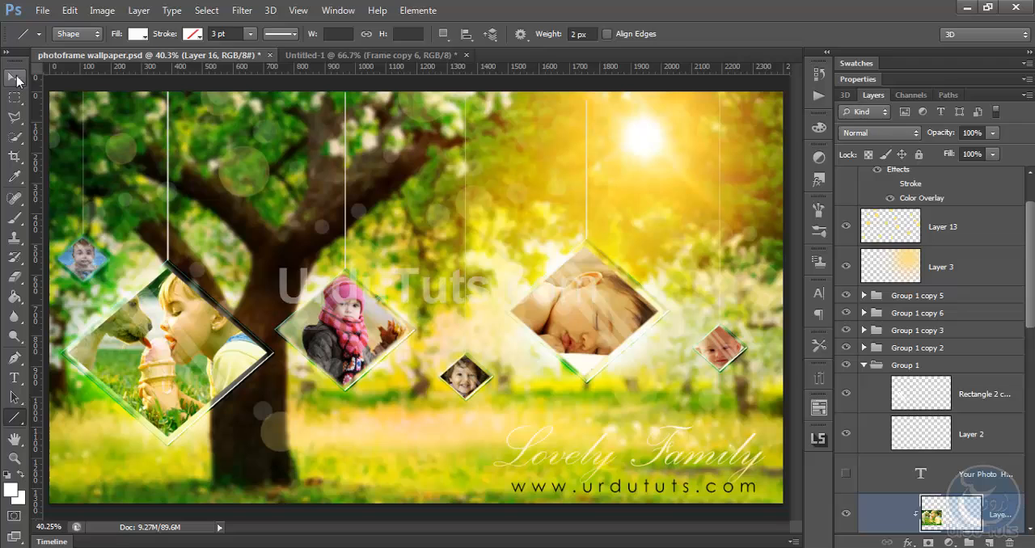
{"action": "left_click", "coordinate": [15, 79]}
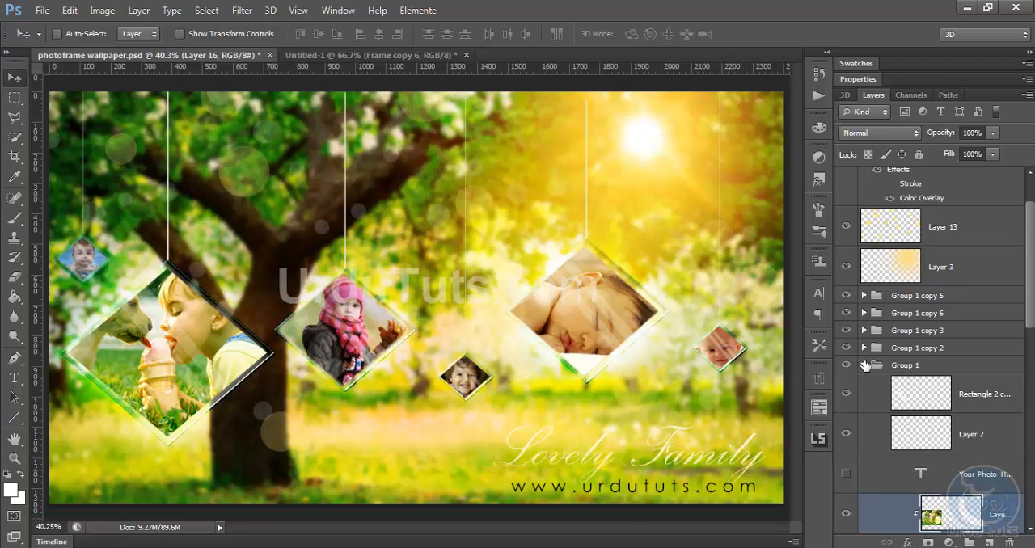
Copy the dark-haired boy's photo from Group 1 copy 5 in photoframe wallpaper.psd into Untitled-1
{"action": "left_click", "coordinate": [863, 348]}
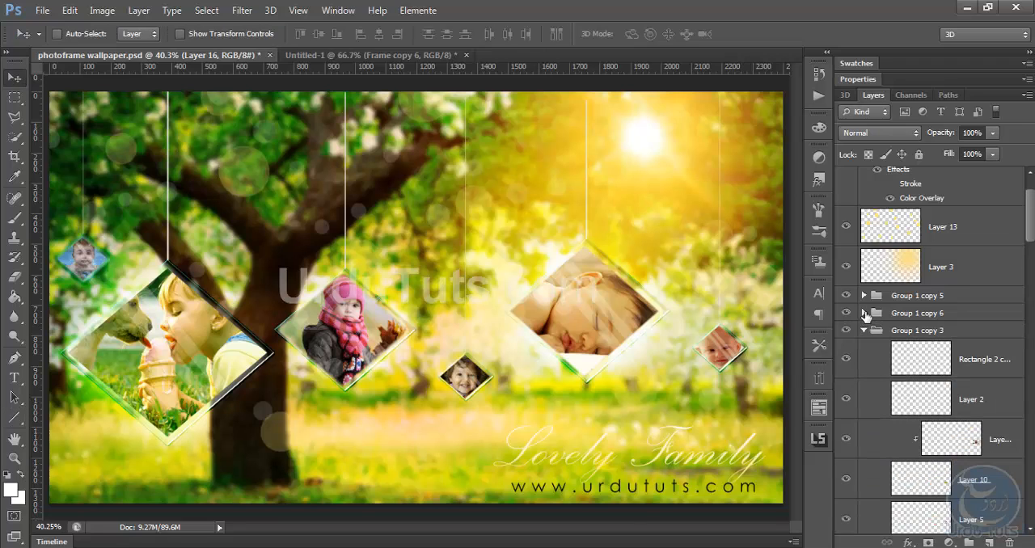
{"action": "left_click", "coordinate": [864, 295]}
{"action": "left_click", "coordinate": [973, 413]}
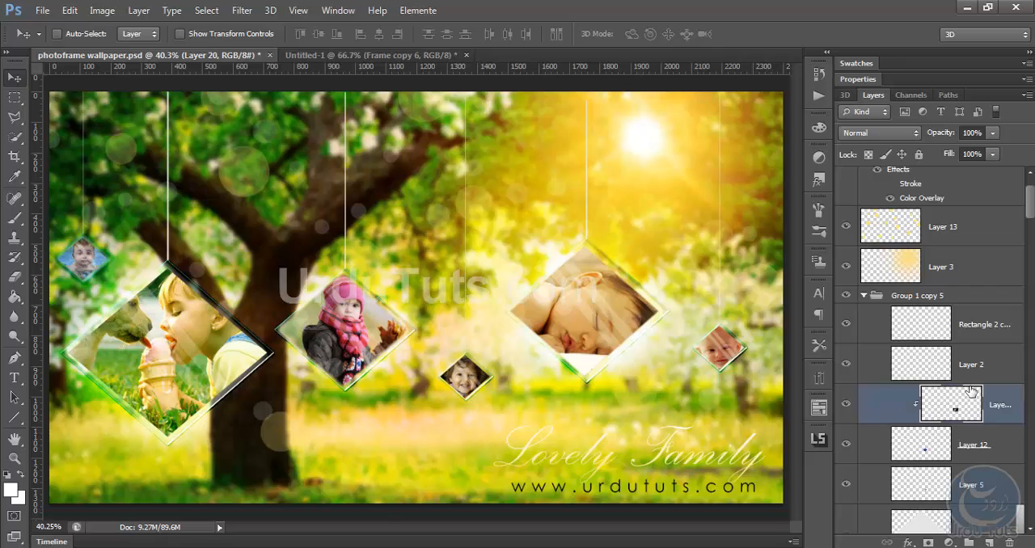
{"action": "left_click_drag", "start_coordinate": [411, 228], "coordinate": [367, 197]}
{"action": "key", "text": "ctrl+0"}
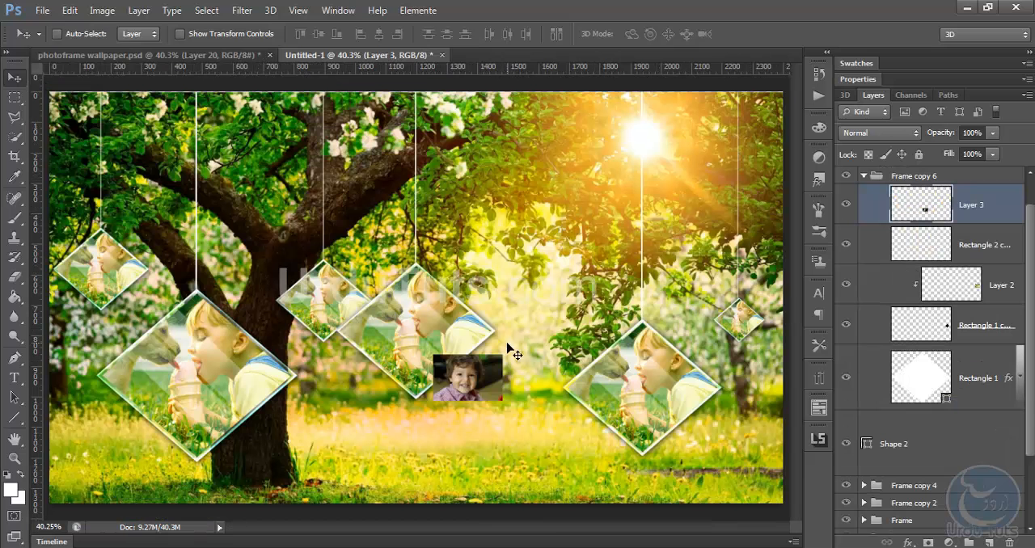
Place the boy's photo in Frame copy 6's diamond, clip it beneath Layer 2 and hide Layer 2
{"action": "left_click_drag", "start_coordinate": [508, 350], "coordinate": [786, 288]}
{"action": "left_click_drag", "start_coordinate": [971, 198], "coordinate": [969, 293]}
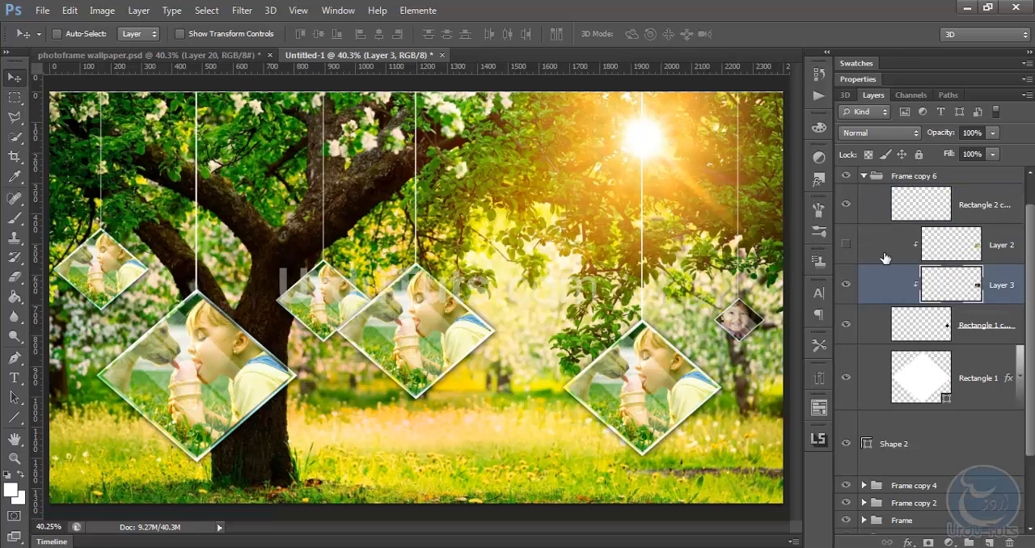
{"action": "left_click", "coordinate": [864, 175]}
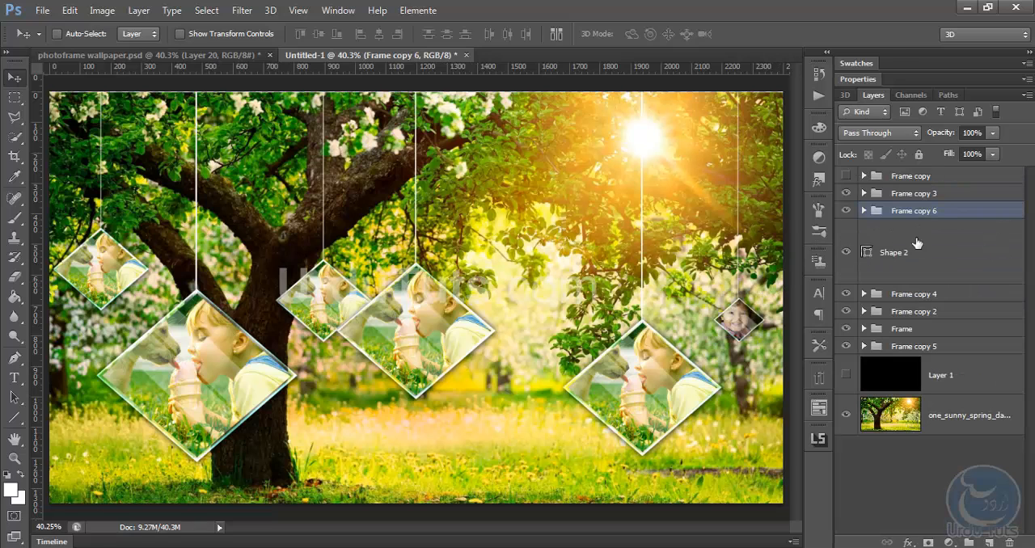
Copy the blue-background baby photo from Group 1 copy 6 in photoframe wallpaper.psd into Untitled-1
{"action": "left_click", "coordinate": [863, 293]}
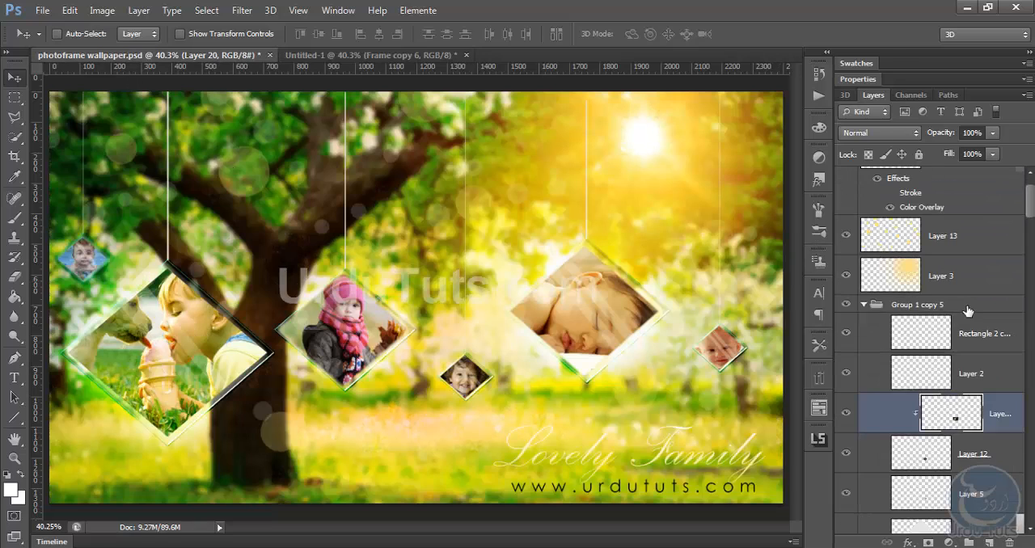
{"action": "scroll", "coordinate": [900, 301], "scroll_direction": "down", "scroll_amount": 5}
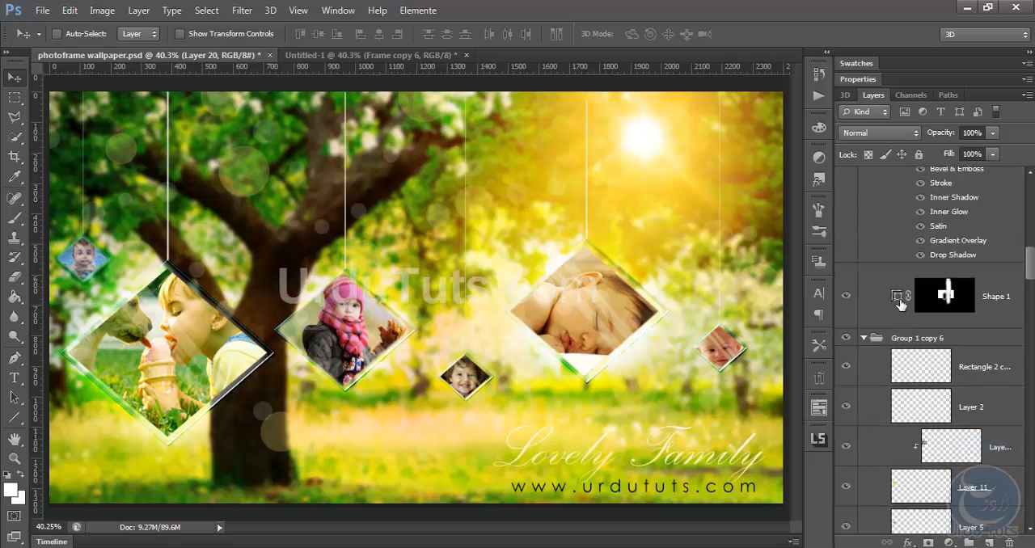
{"action": "scroll", "coordinate": [901, 301], "scroll_direction": "down", "scroll_amount": 3}
{"action": "left_click", "coordinate": [948, 321]}
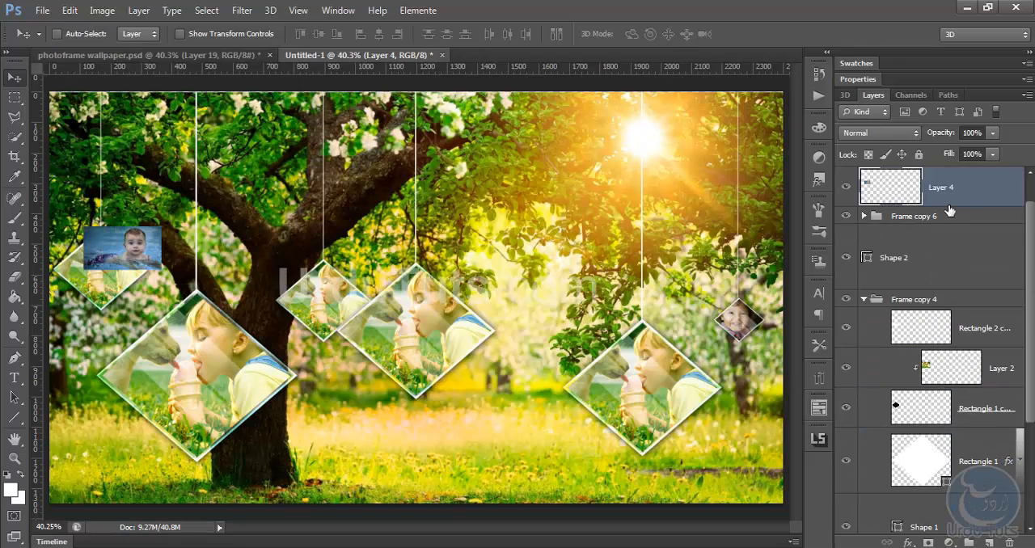
Clip the blue baby photo into Frame copy 4's diamond, hide that group's Layer 2 and centre the face
{"action": "left_click_drag", "start_coordinate": [949, 201], "coordinate": [930, 231]}
{"action": "left_click", "coordinate": [846, 170]}
{"action": "left_click_drag", "start_coordinate": [113, 235], "coordinate": [89, 258]}
{"action": "key", "text": "ctrl+minus"}
{"action": "key", "text": "ctrl+minus"}
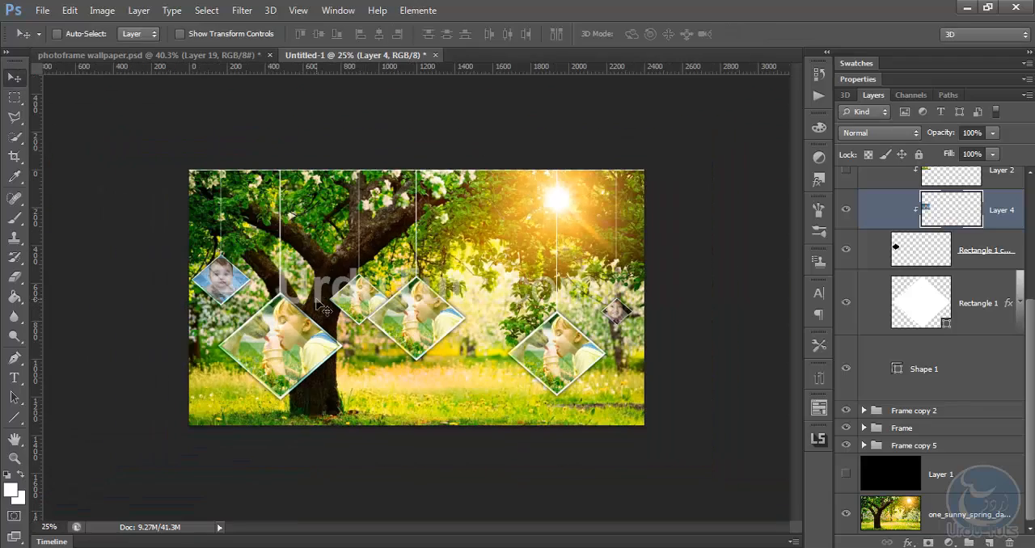
{"action": "key", "text": "ctrl+0"}
{"action": "scroll", "coordinate": [897, 226], "scroll_direction": "up", "scroll_amount": 3}
{"action": "left_click", "coordinate": [864, 226]}
Lower the Frame copy 4 group and raise the large Frame group beside it
{"action": "left_click_drag", "start_coordinate": [160, 206], "coordinate": [161, 247]}
{"action": "left_click", "coordinate": [896, 330]}
{"action": "left_click_drag", "start_coordinate": [434, 306], "coordinate": [432, 272]}
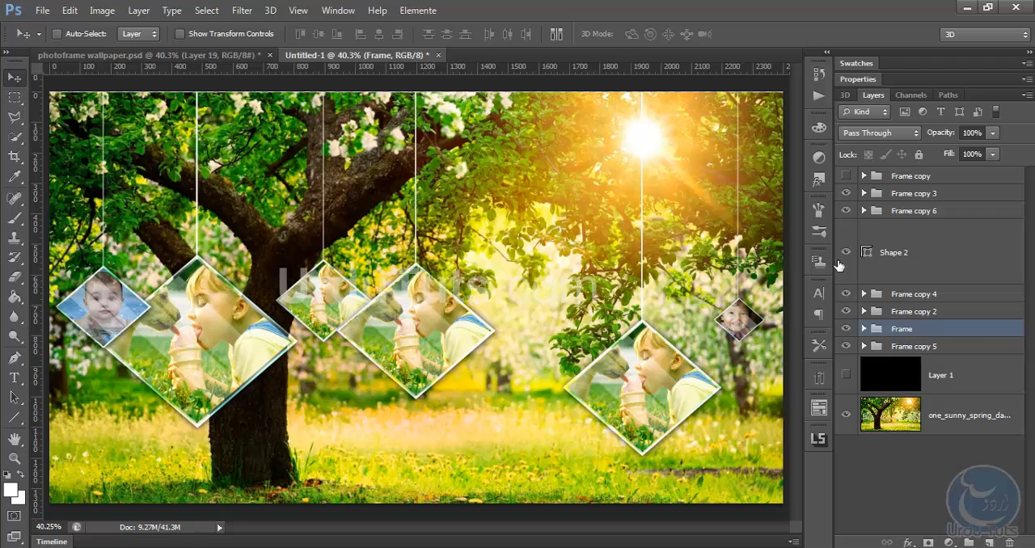
Order Frame copy 4 beneath Frame copy 5, and move the Frame group 16 px left and 48 px down
{"action": "left_click_drag", "start_coordinate": [930, 295], "coordinate": [935, 353]}
{"action": "left_click", "coordinate": [904, 313]}
{"action": "left_click_drag", "start_coordinate": [234, 284], "coordinate": [229, 299]}
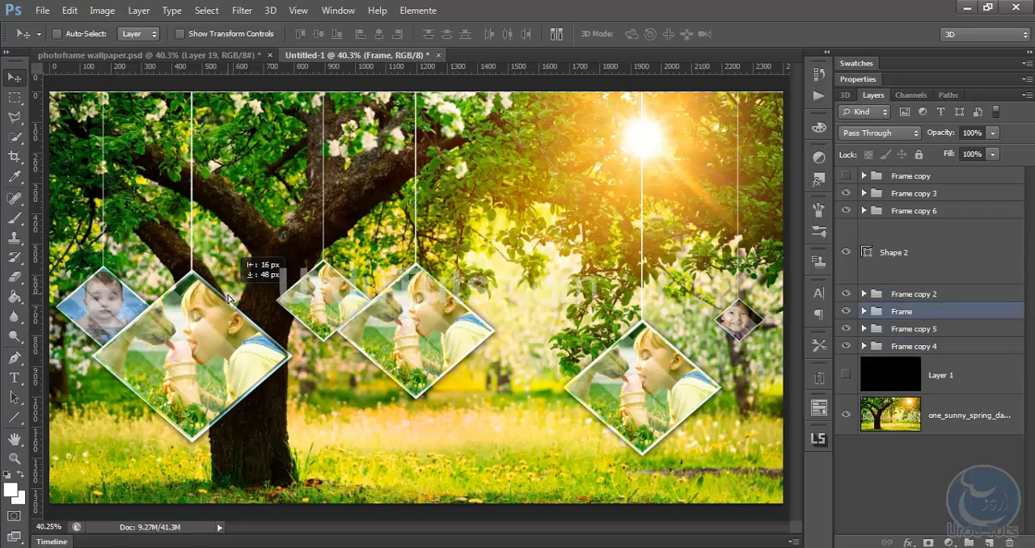
Lower the Frame copy 5 group and shift it slightly left, between the Frame and Frame copy 2 diamonds
{"action": "left_click", "coordinate": [896, 348]}
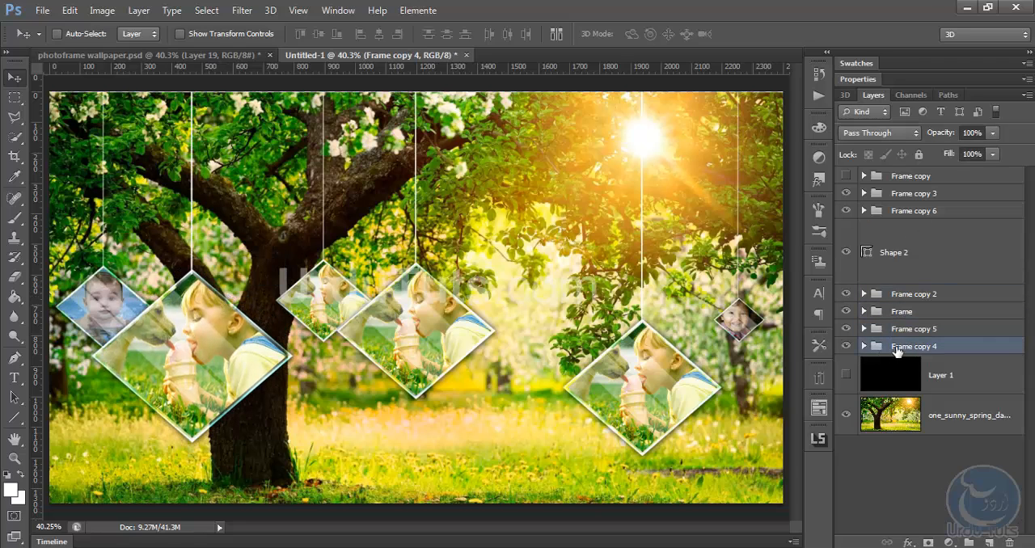
{"action": "left_click", "coordinate": [890, 329]}
{"action": "left_click_drag", "start_coordinate": [353, 243], "coordinate": [348, 290]}
Scale down Frame copy 5's diamond layers, excluding Shape 1, and nudge them up toward the hanging line
{"action": "left_click", "coordinate": [864, 329]}
{"action": "left_click", "coordinate": [975, 357]}
{"action": "scroll", "coordinate": [986, 368], "scroll_direction": "down", "scroll_amount": 3}
{"action": "left_click", "coordinate": [995, 385], "text": "shift"}
{"action": "key", "text": "ctrl+t"}
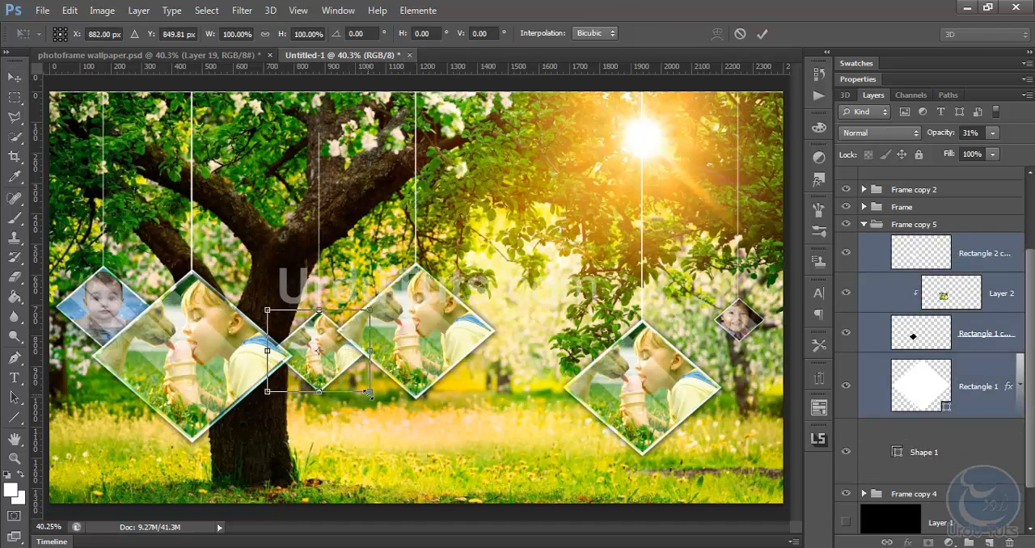
{"action": "left_click_drag", "start_coordinate": [371, 393], "coordinate": [350, 377]}
{"action": "key", "text": "Return"}
{"action": "key", "text": "shift+Up"}
{"action": "key", "text": "shift+Up"}
{"action": "key", "text": "shift+Up"}
{"action": "key", "text": "shift+Up"}
{"action": "key", "text": "shift+Up"}
Stretch Frame copy 5's Shape 1 line upward and raise the whole group so the line reaches the image's top edge
{"action": "left_click", "coordinate": [937, 432]}
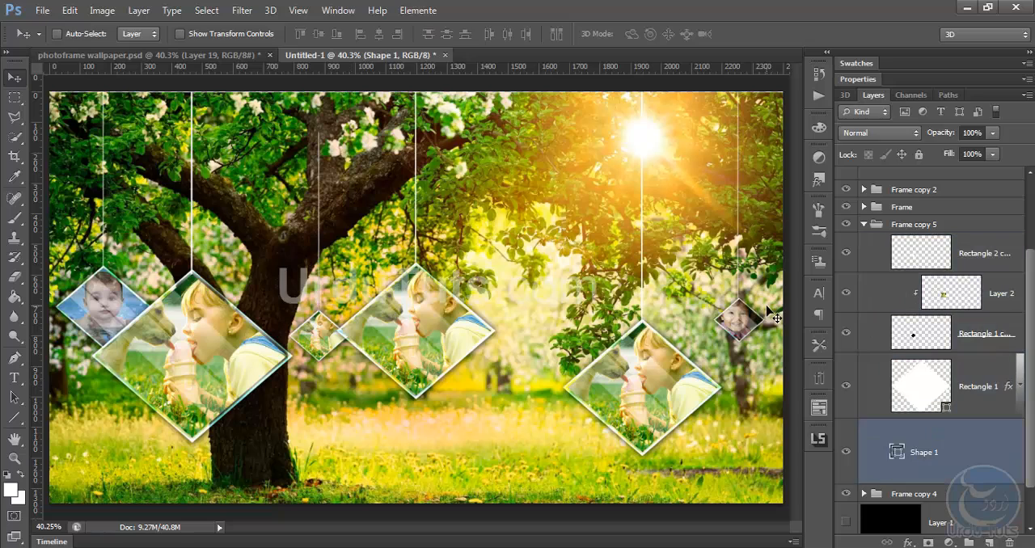
{"action": "key", "text": "ctrl+t"}
{"action": "key", "text": "Return"}
{"action": "left_click", "coordinate": [923, 225]}
{"action": "left_click_drag", "start_coordinate": [335, 311], "coordinate": [331, 286]}
{"action": "left_click", "coordinate": [864, 225]}
Scale the Frame copy 3 group down slightly and move it up and left below the sun
{"action": "left_click", "coordinate": [846, 211]}
{"action": "left_click", "coordinate": [846, 211]}
{"action": "left_click", "coordinate": [846, 194]}
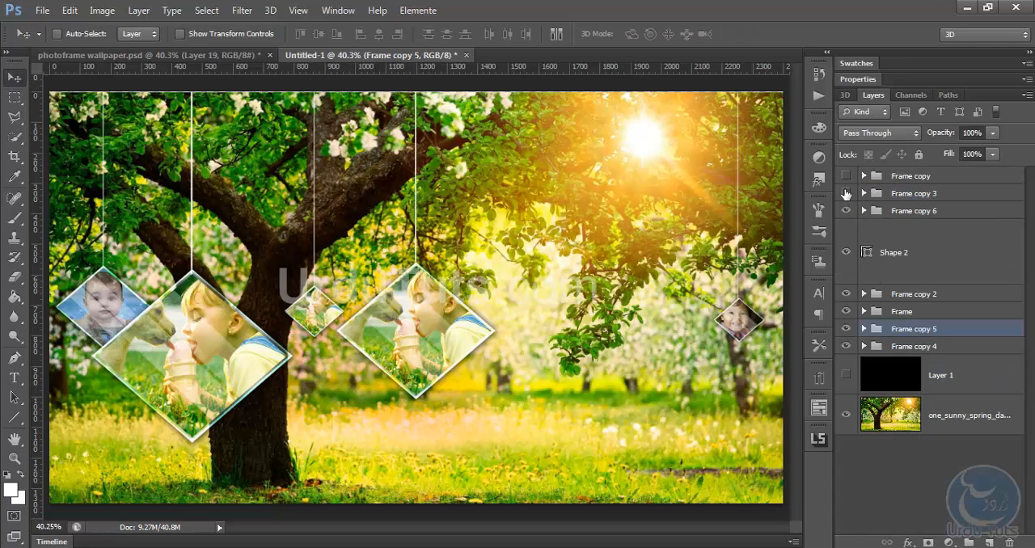
{"action": "left_click", "coordinate": [846, 194]}
{"action": "left_click", "coordinate": [912, 194]}
{"action": "left_click_drag", "start_coordinate": [701, 437], "coordinate": [691, 394]}
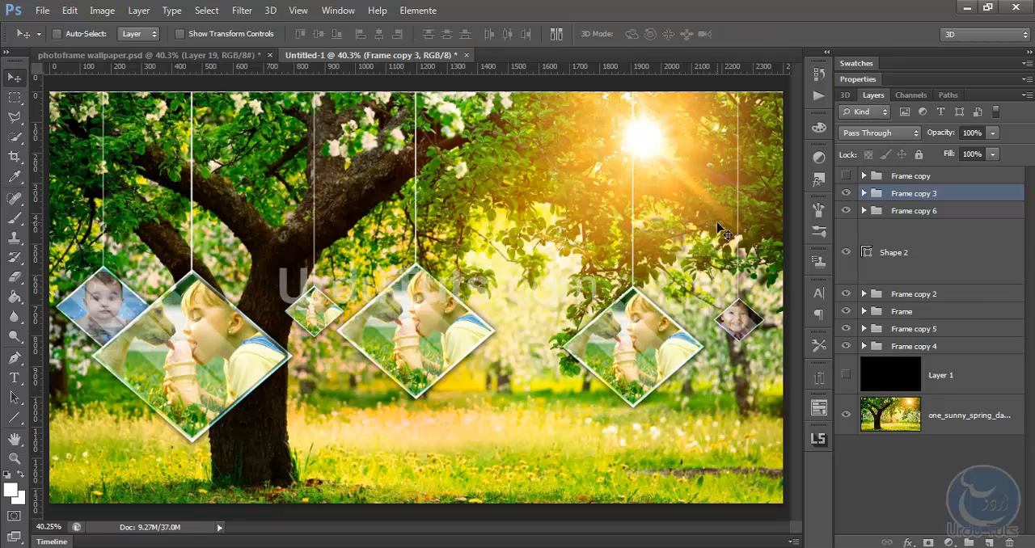
Move the Frame copy 2 group right and up so its diamond hangs higher than its neighbours
{"action": "left_click", "coordinate": [846, 294]}
{"action": "left_click", "coordinate": [846, 294]}
{"action": "left_click", "coordinate": [912, 295]}
{"action": "key", "text": "ctrl+t"}
{"action": "left_click_drag", "start_coordinate": [439, 338], "coordinate": [455, 353]}
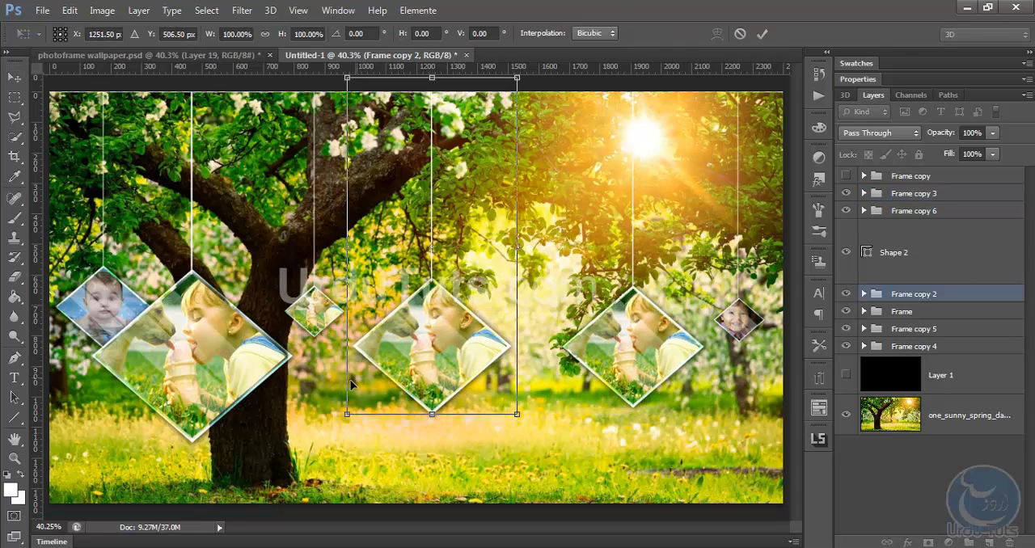
{"action": "left_click_drag", "start_coordinate": [347, 416], "coordinate": [361, 431]}
{"action": "key", "text": "Return"}
{"action": "left_click_drag", "start_coordinate": [455, 324], "coordinate": [467, 280]}
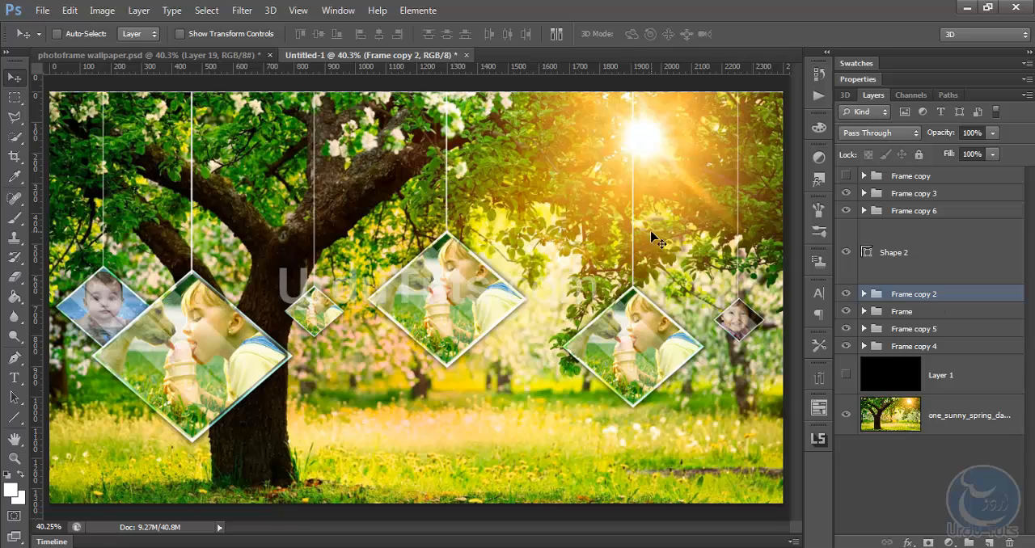
Copy the small baby photo from Group 1 copy 3 in photoframe wallpaper.psd into Untitled-1
{"action": "left_click", "coordinate": [184, 56]}
{"action": "scroll", "coordinate": [914, 322], "scroll_direction": "down", "scroll_amount": 9}
{"action": "left_click", "coordinate": [879, 429]}
{"action": "left_click", "coordinate": [847, 427]}
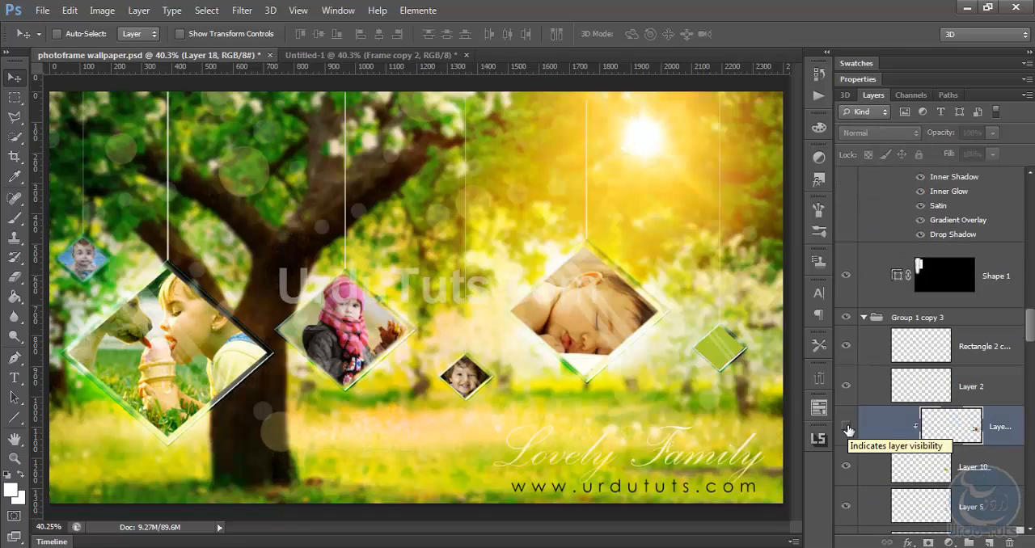
{"action": "left_click", "coordinate": [847, 427]}
{"action": "left_click_drag", "start_coordinate": [529, 195], "coordinate": [418, 206]}
Move the baby photo layer into Frame copy 5, clip it beneath Layer 2 and hide Layer 2
{"action": "left_click", "coordinate": [847, 369]}
{"action": "left_click", "coordinate": [847, 369]}
{"action": "left_click_drag", "start_coordinate": [930, 303], "coordinate": [900, 368]}
{"action": "left_click", "coordinate": [864, 329]}
{"action": "scroll", "coordinate": [867, 334], "scroll_direction": "down", "scroll_amount": 3}
{"action": "scroll", "coordinate": [867, 334], "scroll_direction": "down", "scroll_amount": 2}
{"action": "left_click_drag", "start_coordinate": [900, 436], "coordinate": [896, 247]}
{"action": "left_click", "coordinate": [846, 223]}
Position the clipped baby photo so the face fills Frame copy 5's diamond
{"action": "left_click_drag", "start_coordinate": [602, 310], "coordinate": [358, 299]}
{"action": "key", "text": "ctrl+t"}
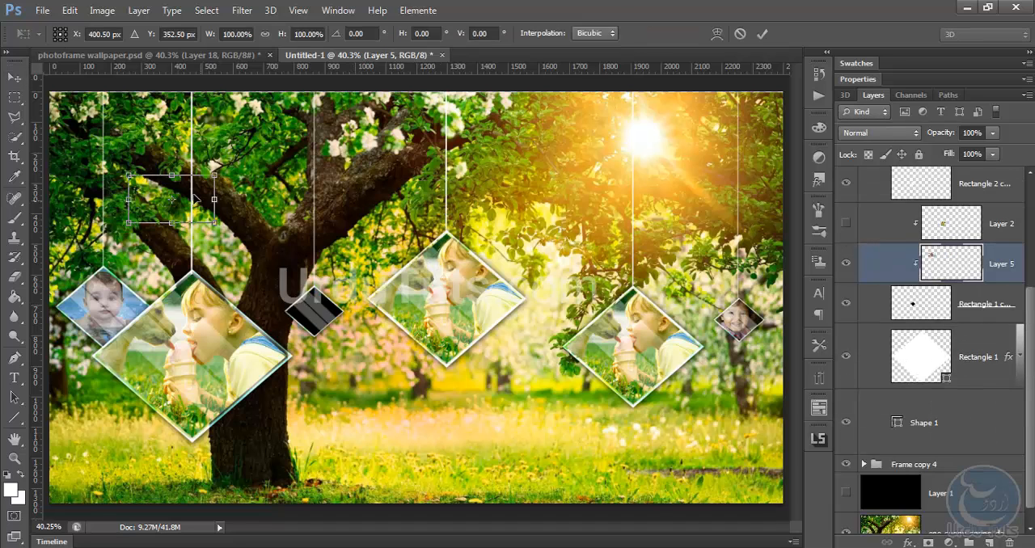
{"action": "left_click_drag", "start_coordinate": [185, 176], "coordinate": [426, 249]}
{"action": "key", "text": "Escape"}
{"action": "key", "text": "ctrl+t"}
{"action": "key", "text": "Return"}
{"action": "scroll", "coordinate": [925, 250], "scroll_direction": "up", "scroll_amount": 2}
{"action": "left_click", "coordinate": [864, 225]}
Copy the sleeping baby photo from photoframe wallpaper.psd into Untitled-1 and order it by the Frame copy 2 group
{"action": "left_click", "coordinate": [247, 57]}
{"action": "scroll", "coordinate": [908, 366], "scroll_direction": "down", "scroll_amount": 4}
{"action": "left_click", "coordinate": [985, 421]}
{"action": "left_click", "coordinate": [846, 295]}
{"action": "left_click", "coordinate": [846, 295]}
{"action": "left_click_drag", "start_coordinate": [907, 340], "coordinate": [909, 294]}
Clip the sleeping baby photo into Frame copy 2's diamond, hide that group's Layer 2 and position the photo
{"action": "left_click", "coordinate": [864, 294]}
{"action": "scroll", "coordinate": [915, 373], "scroll_direction": "down", "scroll_amount": 1}
{"action": "scroll", "coordinate": [916, 374], "scroll_direction": "down", "scroll_amount": 2}
{"action": "left_click_drag", "start_coordinate": [918, 453], "coordinate": [916, 261]}
{"action": "left_click", "coordinate": [846, 240]}
{"action": "left_click_drag", "start_coordinate": [646, 251], "coordinate": [374, 280]}
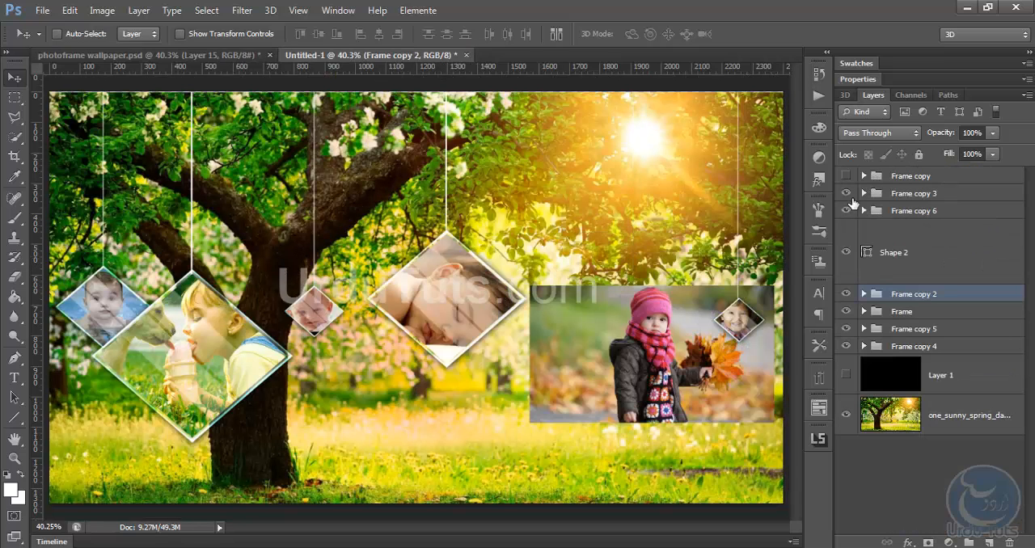
Move the pink-hat girl's photo layer out of Frame copy 2 and up to the Frame copy 3 group
{"action": "left_click", "coordinate": [865, 296]}
{"action": "scroll", "coordinate": [963, 453], "scroll_direction": "down", "scroll_amount": 3}
{"action": "left_click_drag", "start_coordinate": [972, 495], "coordinate": [972, 234]}
{"action": "left_click_drag", "start_coordinate": [975, 301], "coordinate": [971, 216]}
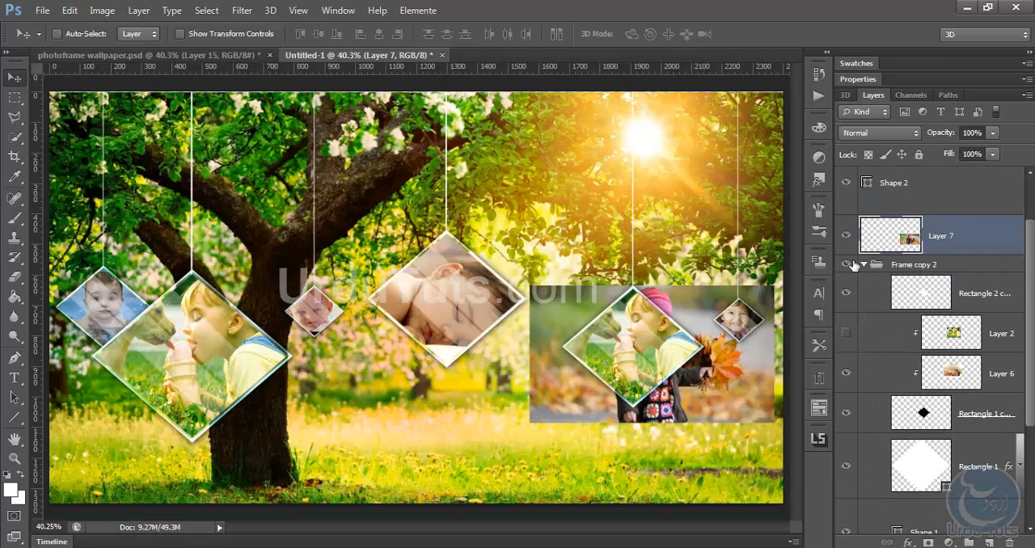
{"action": "left_click", "coordinate": [863, 266]}
{"action": "left_click_drag", "start_coordinate": [908, 295], "coordinate": [905, 194]}
Clip the girl's photo into Frame copy 3's diamond, hide that group's Layer 2 and centre the girl
{"action": "left_click", "coordinate": [865, 193]}
{"action": "left_click", "coordinate": [846, 262]}
{"action": "left_click_drag", "start_coordinate": [937, 482], "coordinate": [923, 296]}
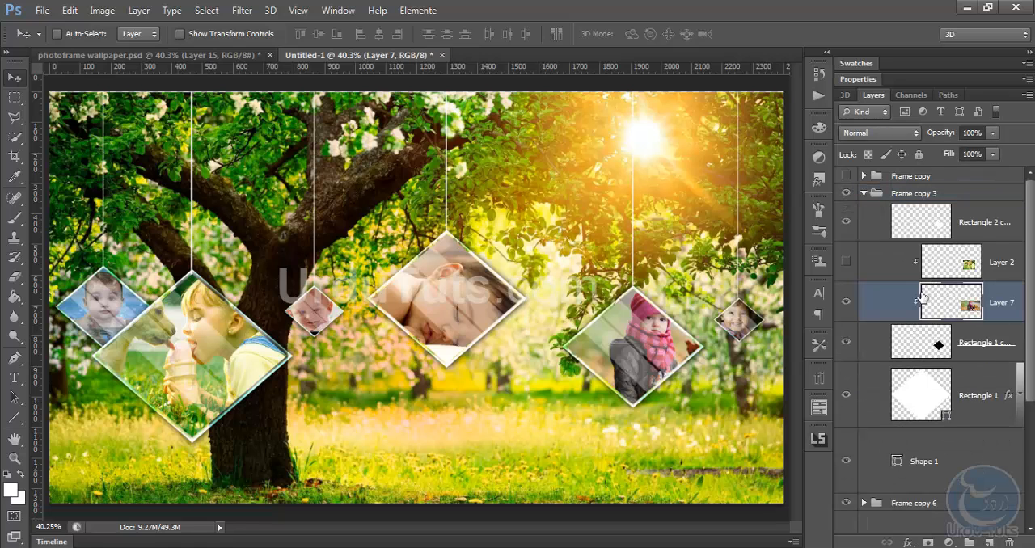
{"action": "left_click_drag", "start_coordinate": [643, 343], "coordinate": [649, 377]}
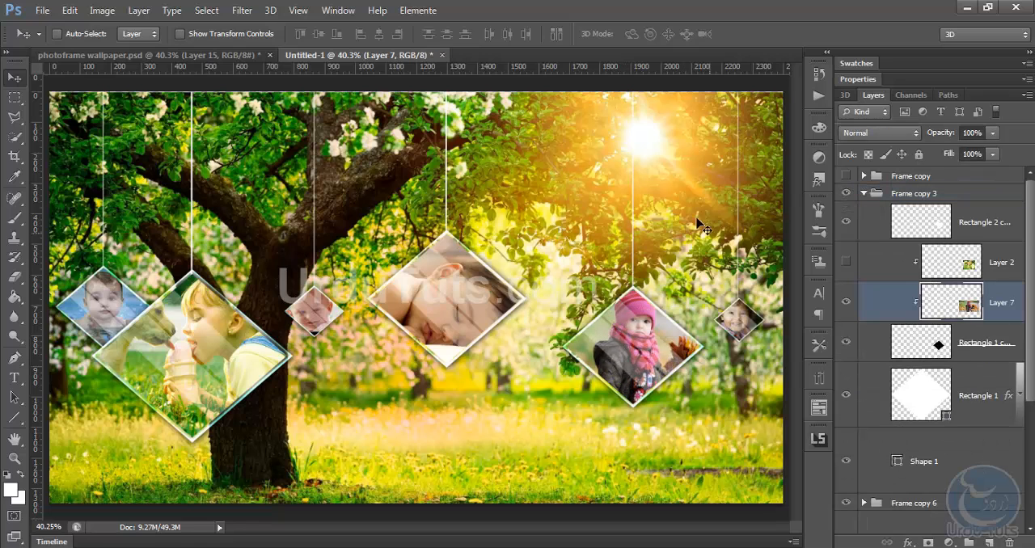
{"action": "scroll", "coordinate": [846, 245], "scroll_direction": "down", "scroll_amount": 2}
{"action": "scroll", "coordinate": [859, 201], "scroll_direction": "up", "scroll_amount": 2}
{"action": "left_click", "coordinate": [865, 194]}
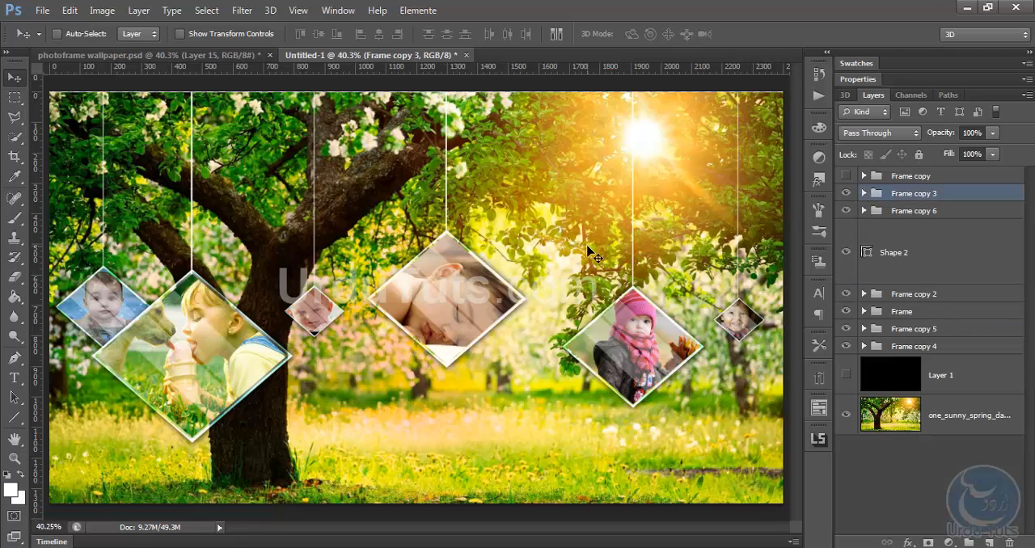
Shift Frame copy 5 slightly right and up, and raise Frame copy 4 beside the large left frame
{"action": "left_click", "coordinate": [903, 333]}
{"action": "left_click_drag", "start_coordinate": [310, 223], "coordinate": [319, 213]}
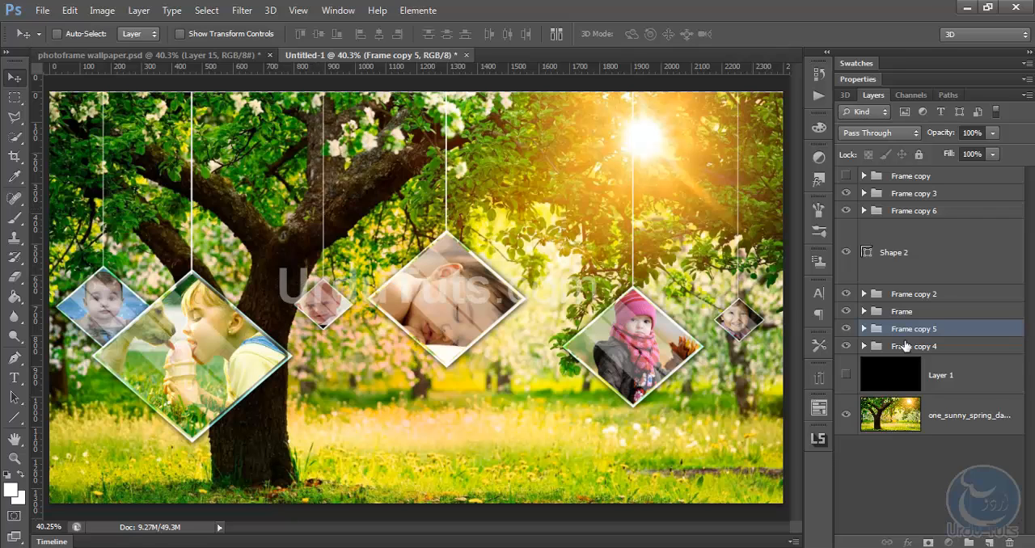
{"action": "left_click", "coordinate": [906, 346]}
{"action": "left_click_drag", "start_coordinate": [222, 200], "coordinate": [218, 183]}
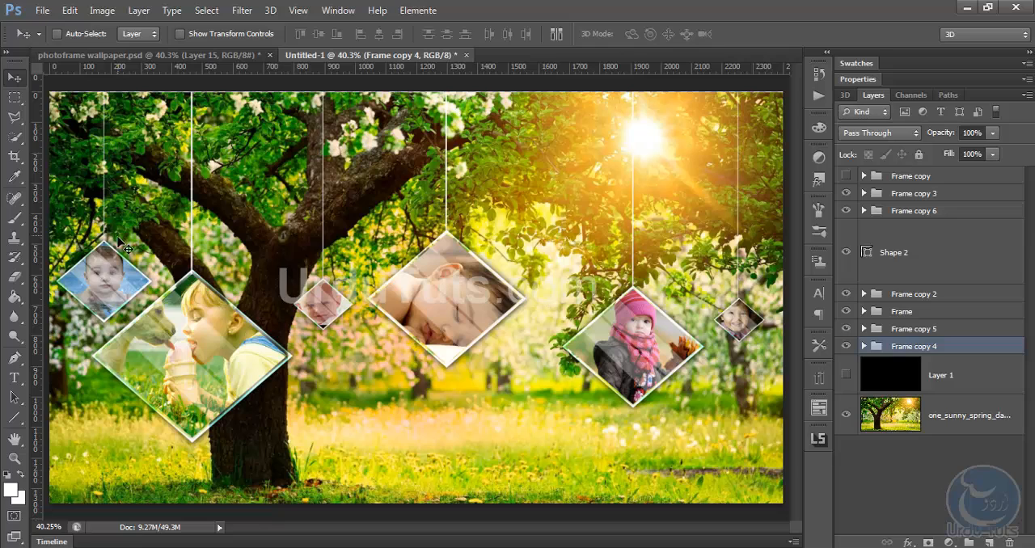
Check which hanging frame each group holds by toggling Frame copy 5, 4, 2 and 6 off and on
{"action": "left_click", "coordinate": [847, 330]}
{"action": "left_click", "coordinate": [847, 330]}
{"action": "left_click", "coordinate": [846, 330]}
{"action": "left_click", "coordinate": [845, 347]}
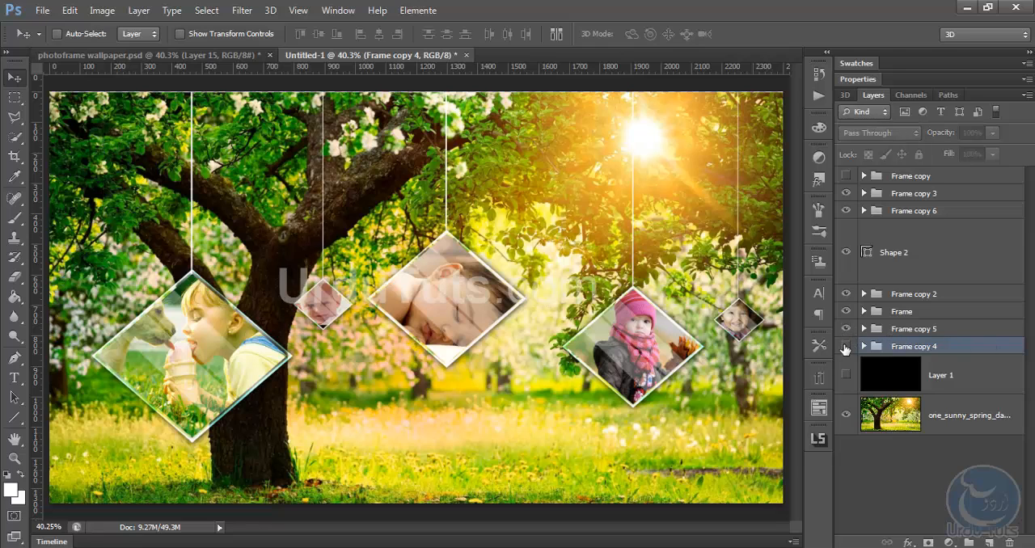
{"action": "left_click", "coordinate": [845, 346]}
{"action": "left_click", "coordinate": [847, 293]}
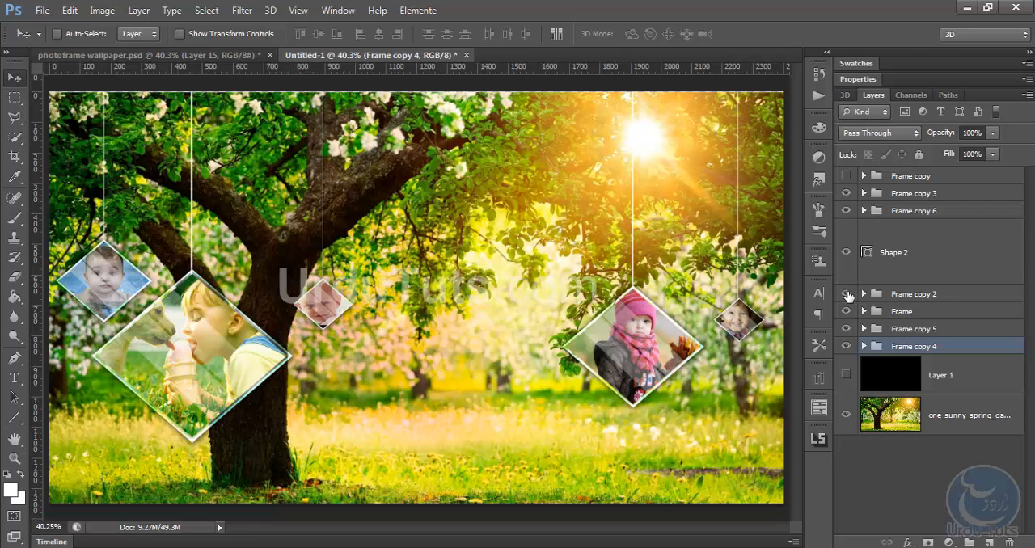
{"action": "left_click", "coordinate": [846, 293]}
{"action": "left_click", "coordinate": [846, 210]}
{"action": "left_click", "coordinate": [846, 211]}
{"action": "left_click", "coordinate": [846, 212]}
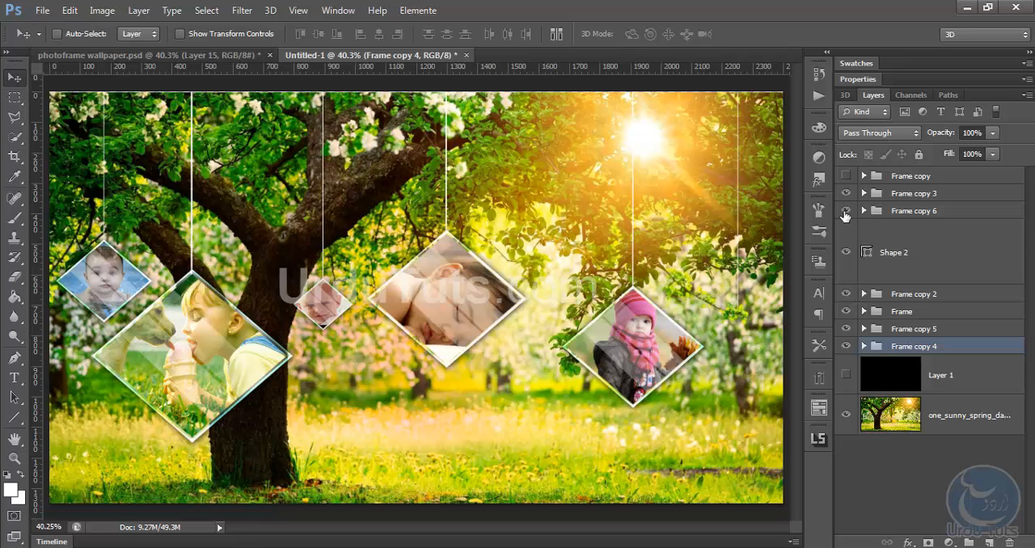
Move the Shape 2 line layer into Frame copy 6 and order that group between Frame and Frame copy 5
{"action": "left_click", "coordinate": [878, 214]}
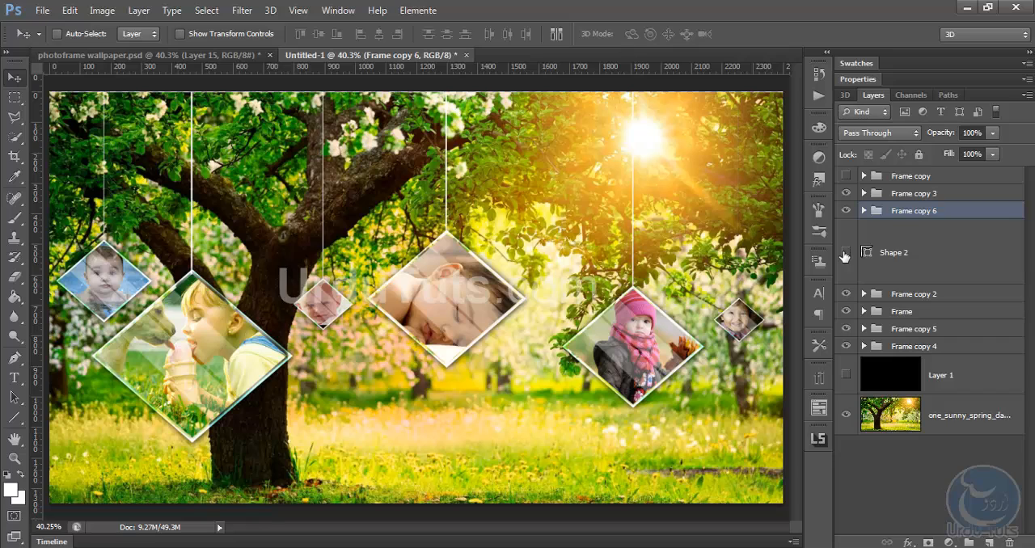
{"action": "mouse_move", "coordinate": [891, 256]}
{"action": "left_mouse_down"}
{"action": "mouse_move", "coordinate": [897, 213]}
{"action": "mouse_move", "coordinate": [894, 263]}
{"action": "left_mouse_up"}
{"action": "key", "text": "ctrl+z"}
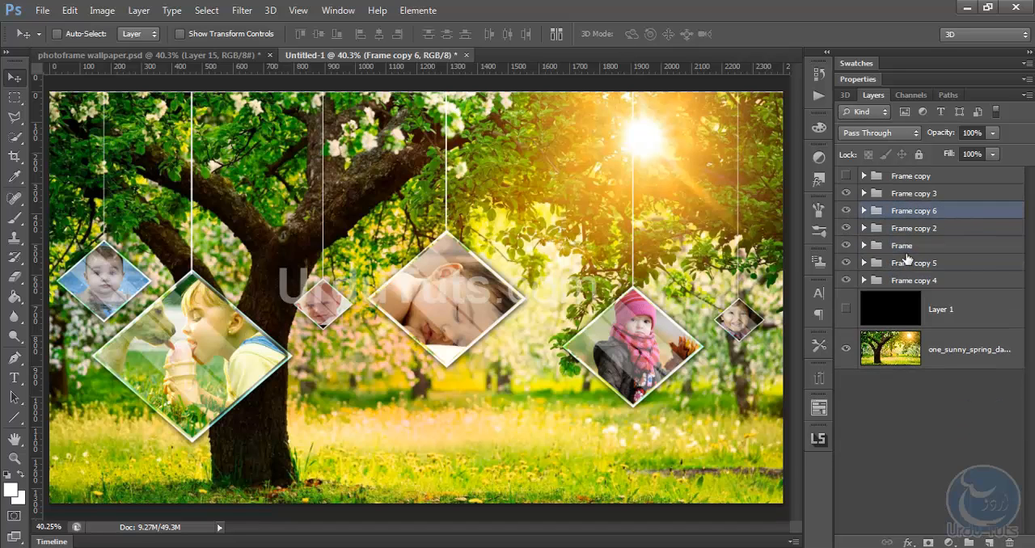
{"action": "left_click_drag", "start_coordinate": [911, 215], "coordinate": [914, 257]}
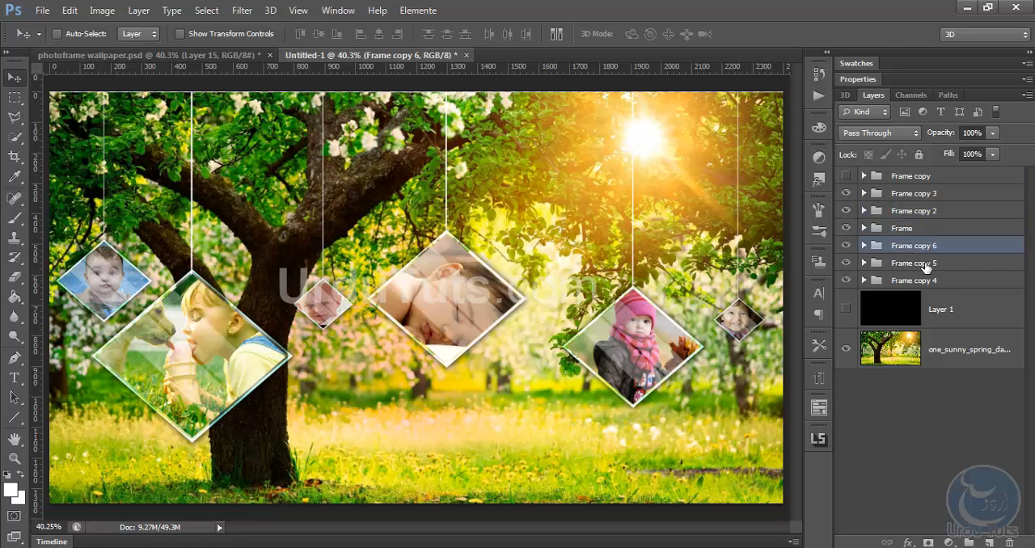
Duplicate Frame copy 4, 5 and 6, merge the duplicates into one layer and hide the three original groups
{"action": "left_click", "coordinate": [910, 281], "text": "shift"}
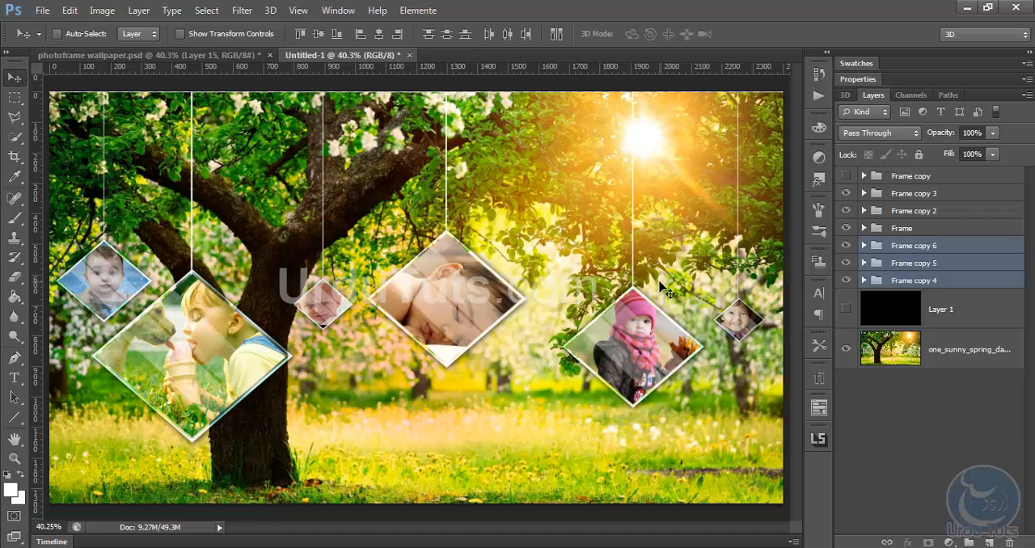
{"action": "key", "text": "ctrl+j"}
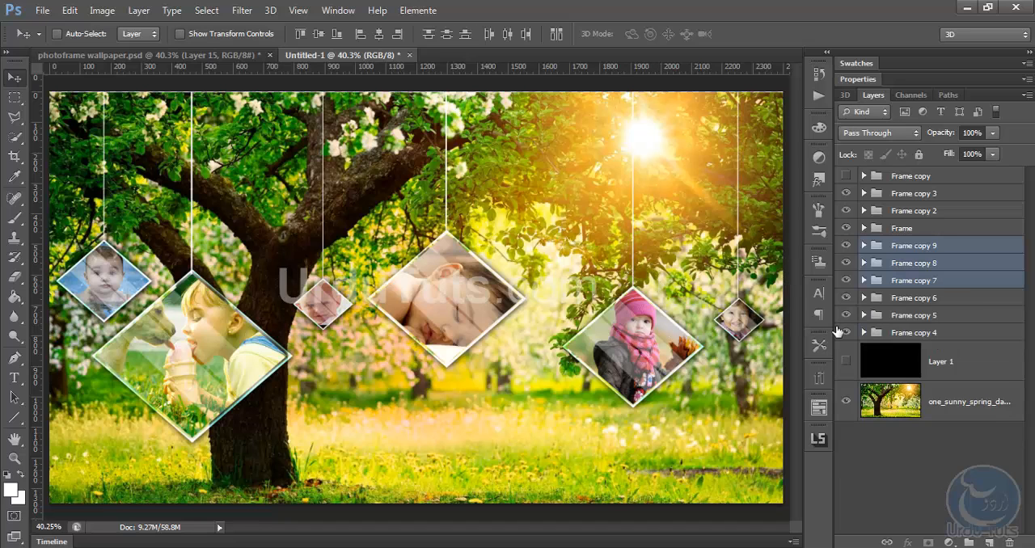
{"action": "key", "text": "ctrl+e"}
{"action": "left_click_drag", "start_coordinate": [846, 289], "coordinate": [847, 324]}
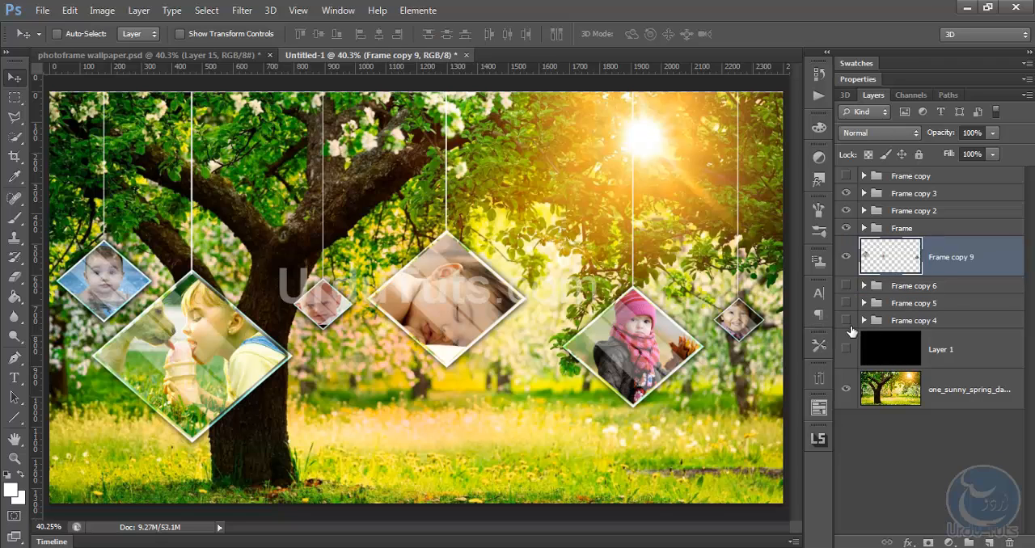
Compare the image with the merged Frame copy 9 layer of small frames hidden and shown
{"action": "left_click", "coordinate": [846, 257]}
{"action": "left_click", "coordinate": [846, 258]}
{"action": "left_click", "coordinate": [846, 259]}
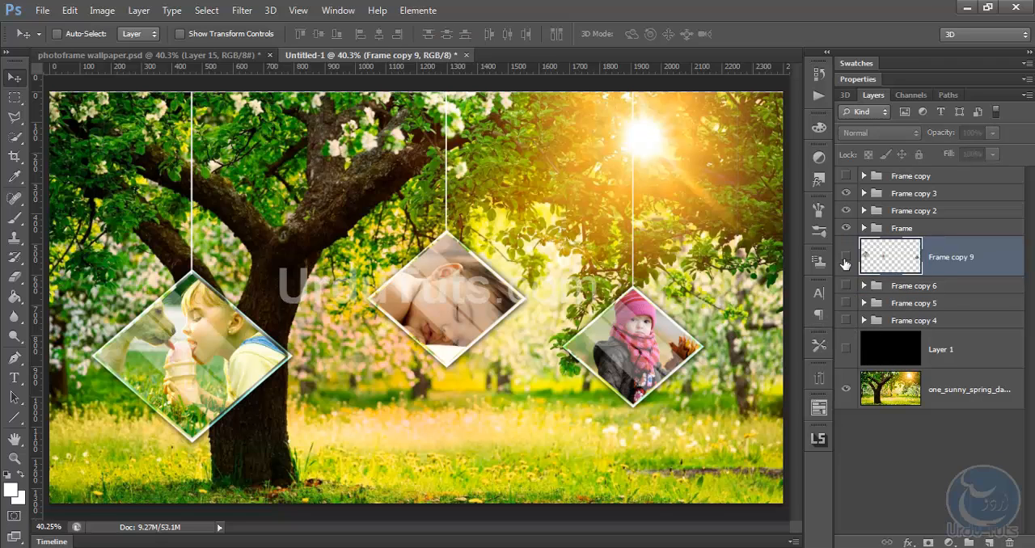
{"action": "left_click", "coordinate": [846, 259]}
{"action": "left_click", "coordinate": [846, 259]}
{"action": "left_click", "coordinate": [846, 259]}
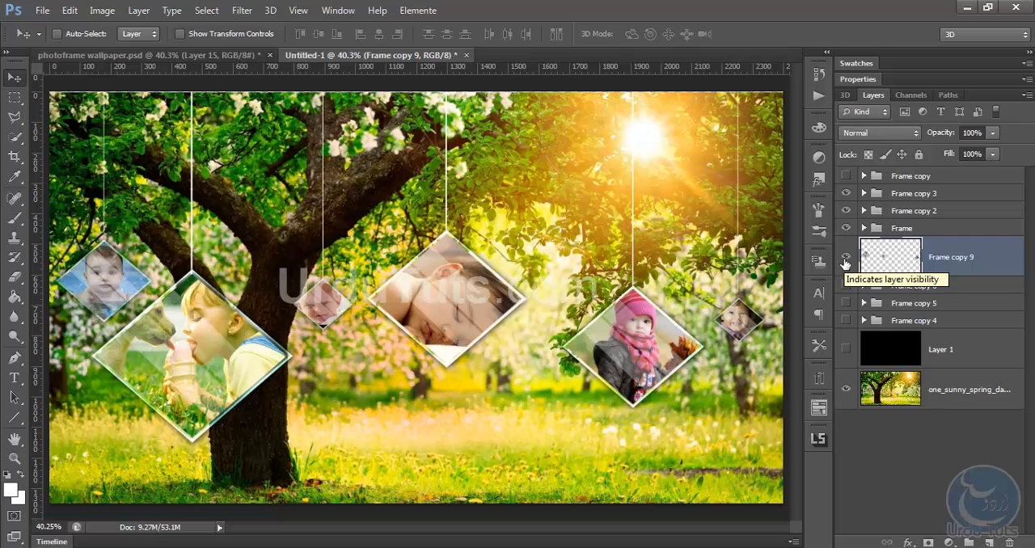
Apply a Gaussian Blur with a 1.6 pixel radius to the merged small frames layer, Frame copy 9
{"action": "left_click", "coordinate": [254, 11]}
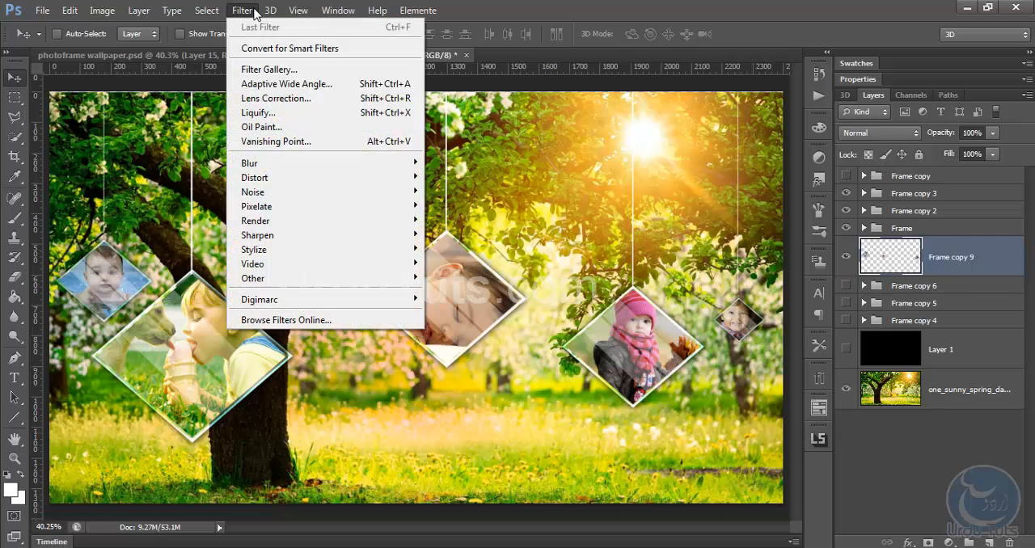
{"action": "mouse_move", "coordinate": [307, 165]}
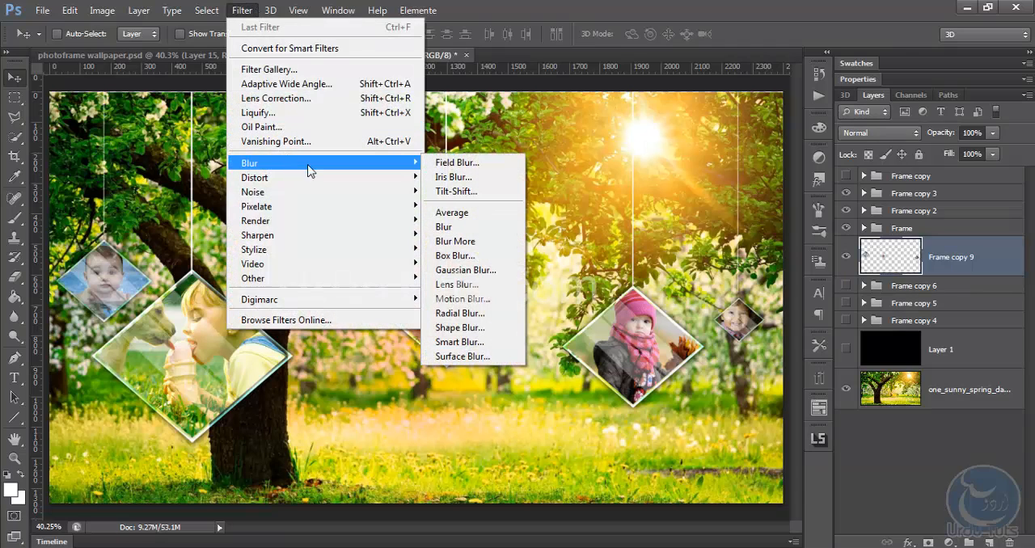
{"action": "left_click", "coordinate": [466, 271]}
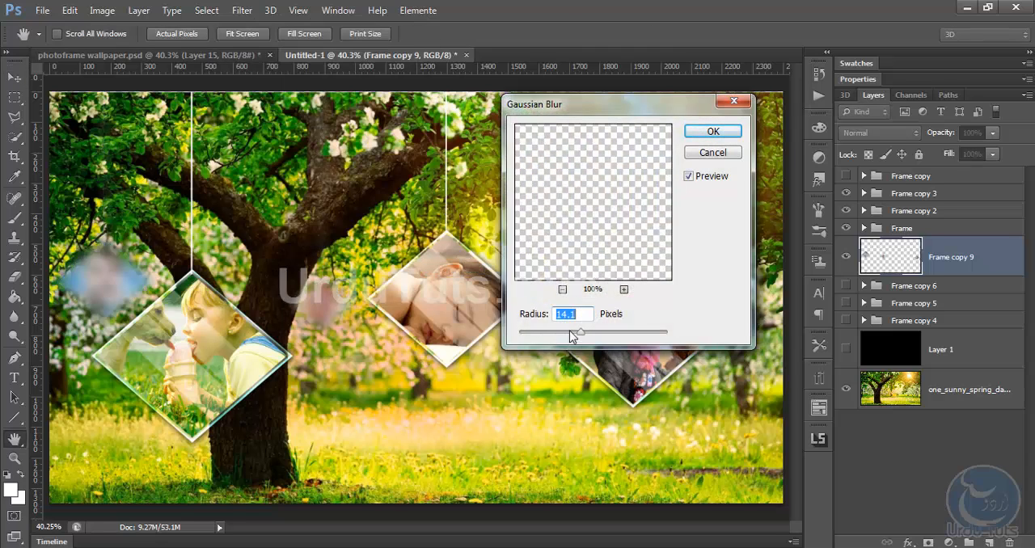
{"action": "left_click_drag", "start_coordinate": [571, 331], "coordinate": [530, 331]}
{"action": "left_click", "coordinate": [701, 132]}
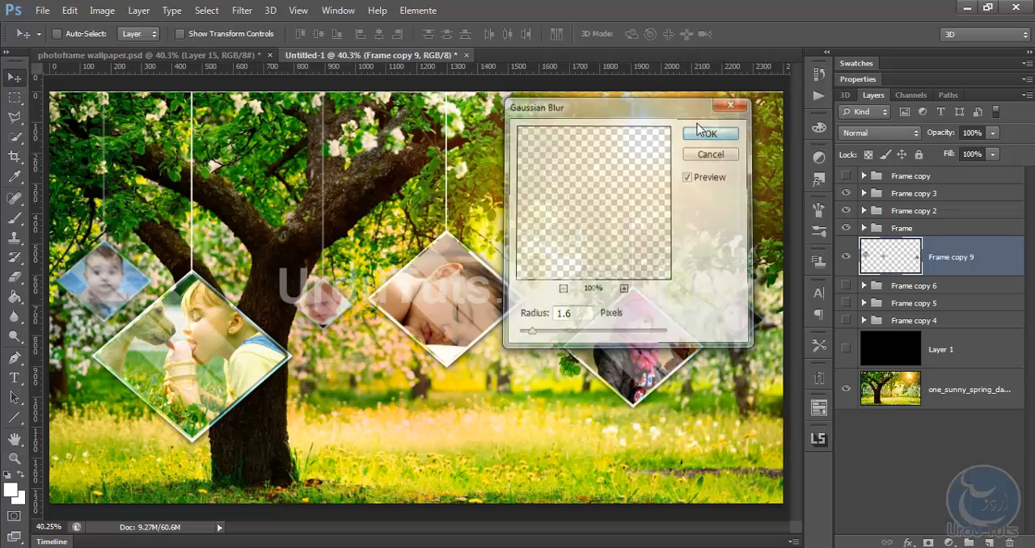
Free-transform the sunny tree background layer, scaling it up slightly beyond the canvas edges
{"action": "left_click", "coordinate": [949, 394]}
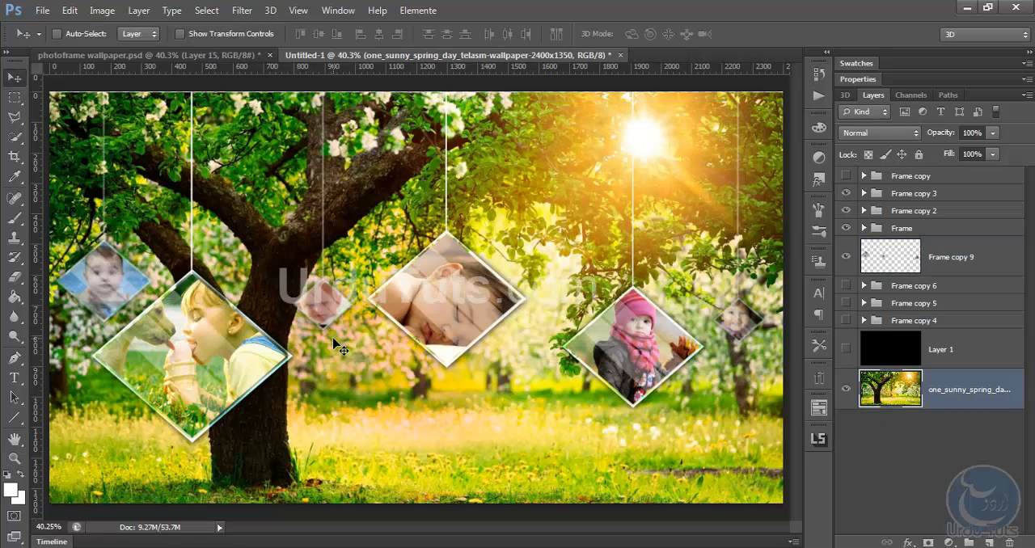
{"action": "key", "text": "ctrl+t"}
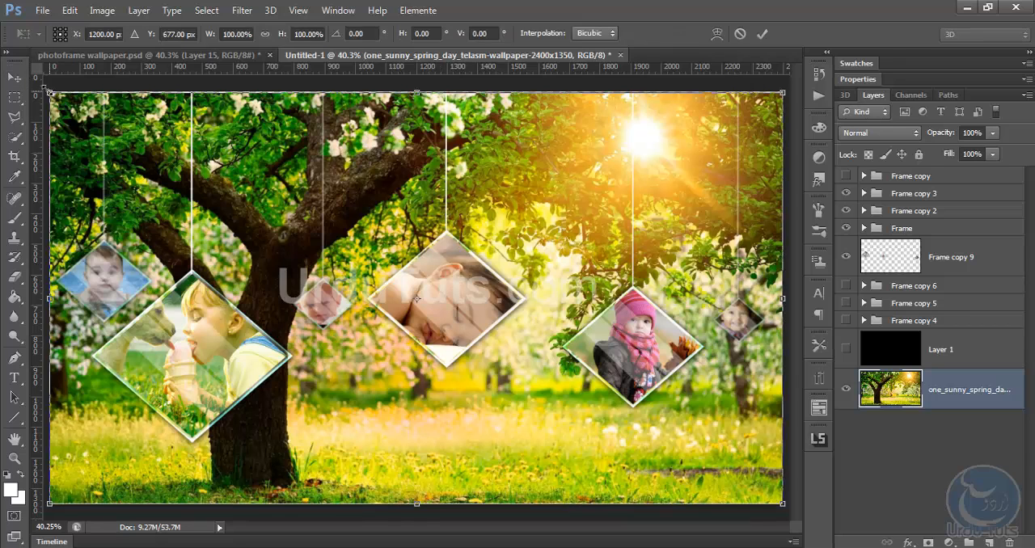
{"action": "key", "text": "Return"}
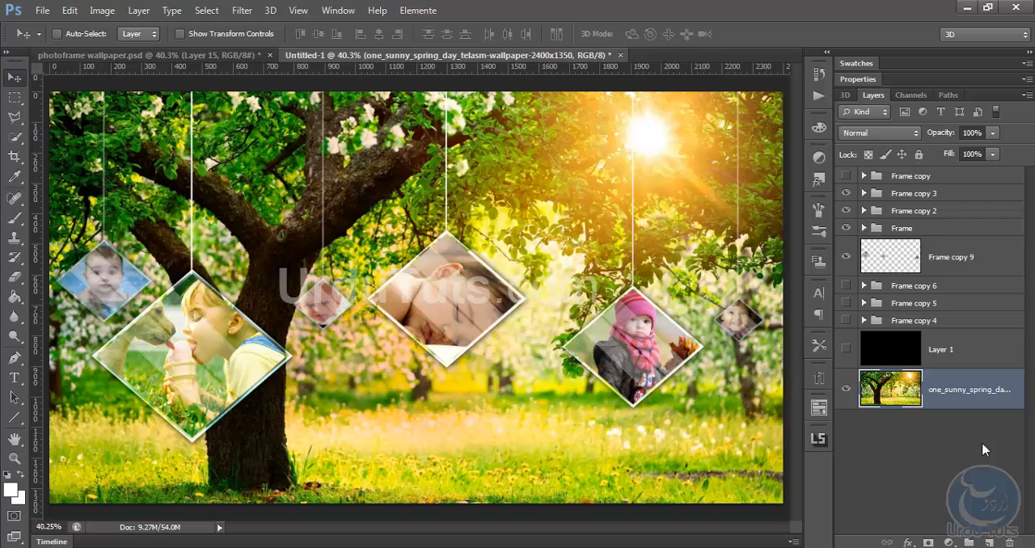
Add a new layer directly above the tree background and set a soft round brush to 432 px with 0% hardness
{"action": "left_click", "coordinate": [990, 543]}
{"action": "left_click", "coordinate": [14, 217]}
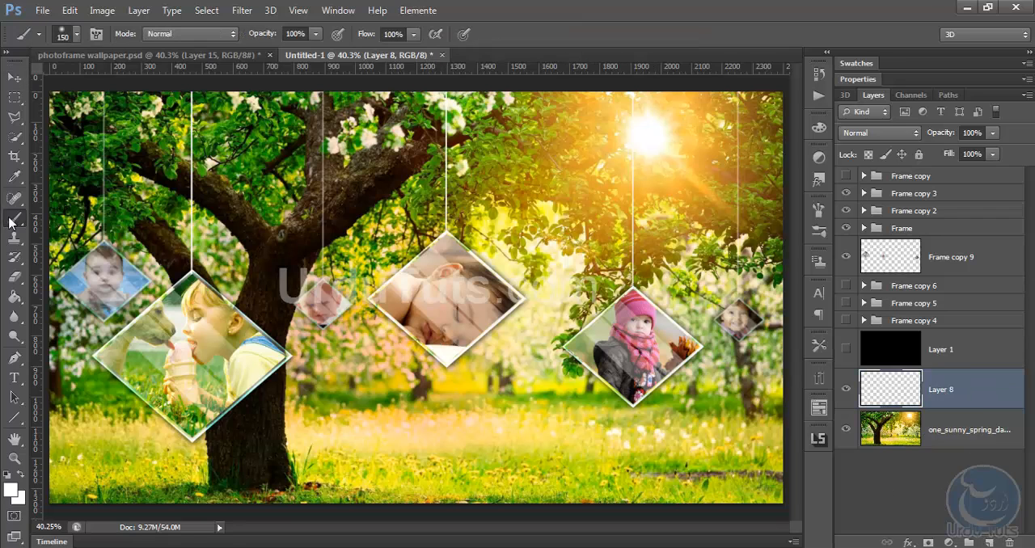
{"action": "left_click", "coordinate": [73, 33]}
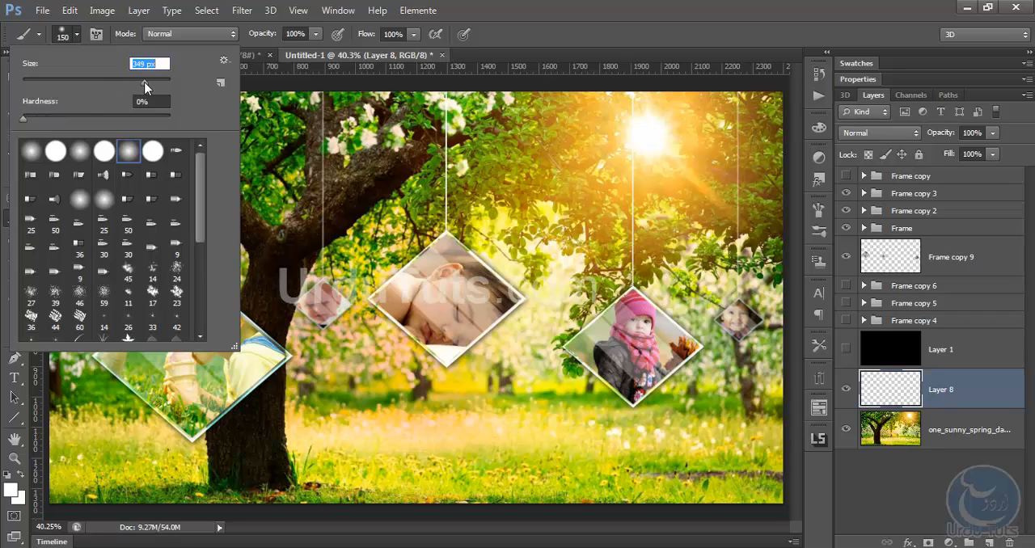
{"action": "left_click_drag", "start_coordinate": [148, 82], "coordinate": [149, 82]}
{"action": "left_click", "coordinate": [640, 18]}
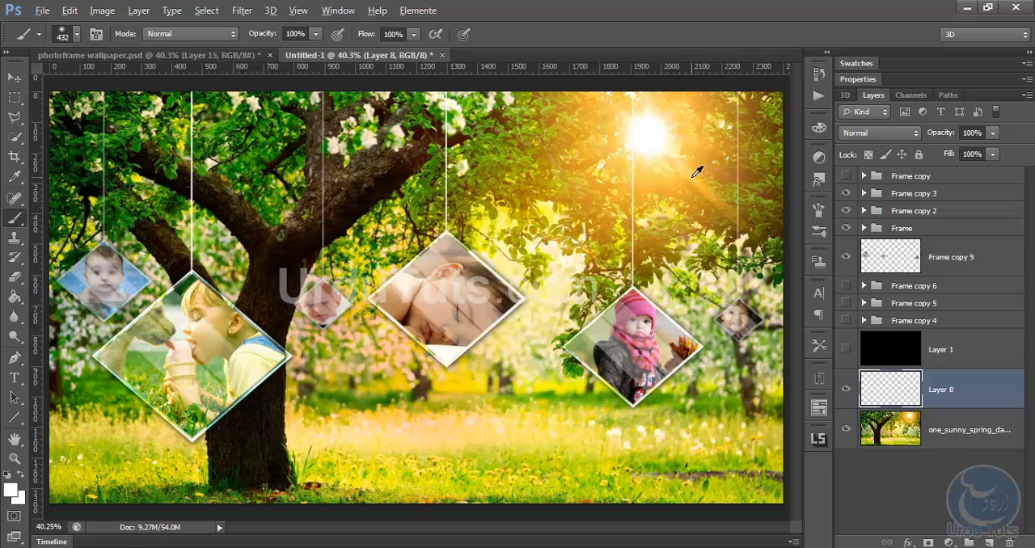
Sample the golden orange beside the sun and paint one soft 1400 px dab over the sun area
{"action": "left_click", "coordinate": [693, 172], "text": "alt"}
{"action": "key", "text": "bracketright"}
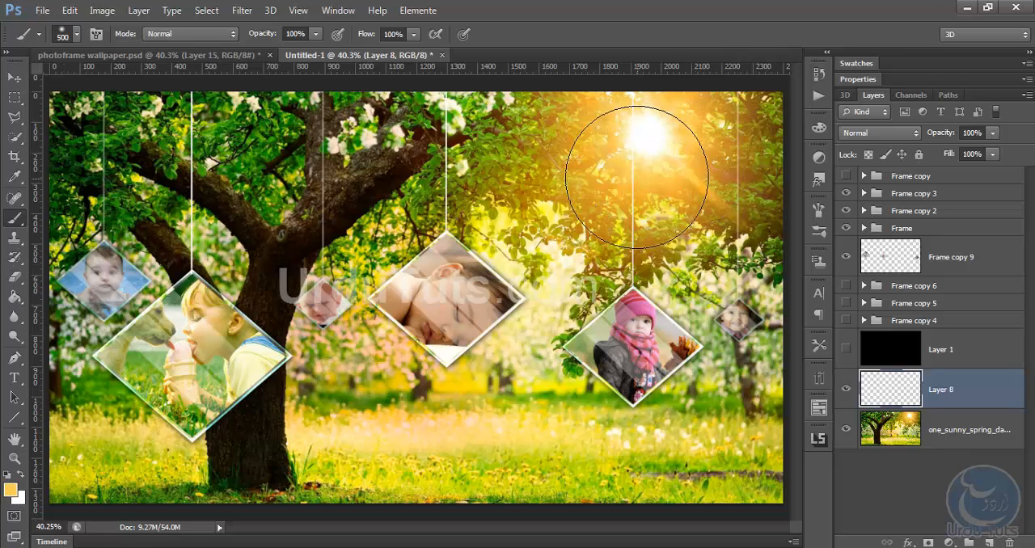
{"action": "key", "text": "bracketright"}
{"action": "key", "text": "bracketright"}
{"action": "key", "text": "bracketright"}
{"action": "key", "text": "bracketright"}
{"action": "key", "text": "bracketright"}
{"action": "key", "text": "bracketright"}
{"action": "key", "text": "bracketright"}
{"action": "key", "text": "bracketright"}
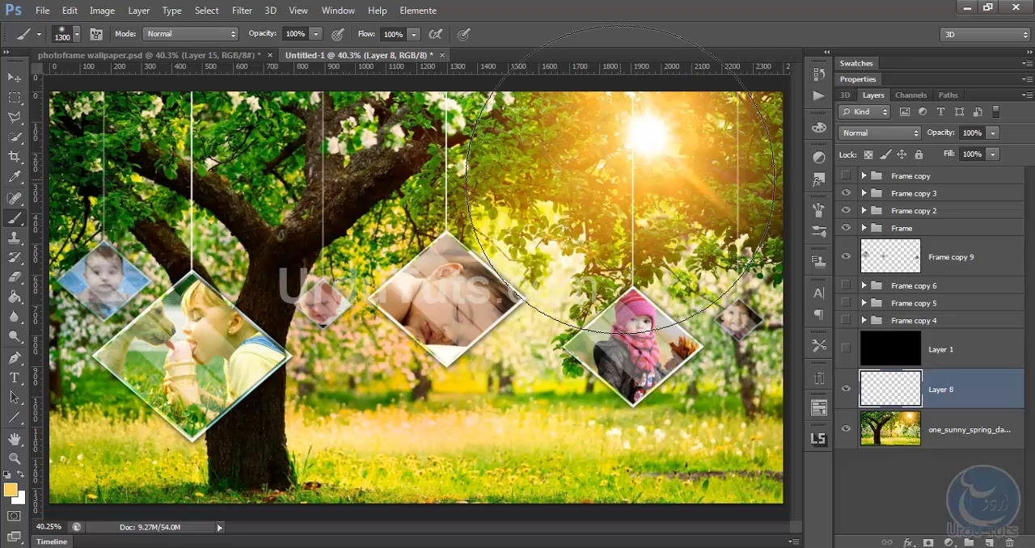
{"action": "key", "text": "bracketright"}
{"action": "left_click", "coordinate": [627, 166]}
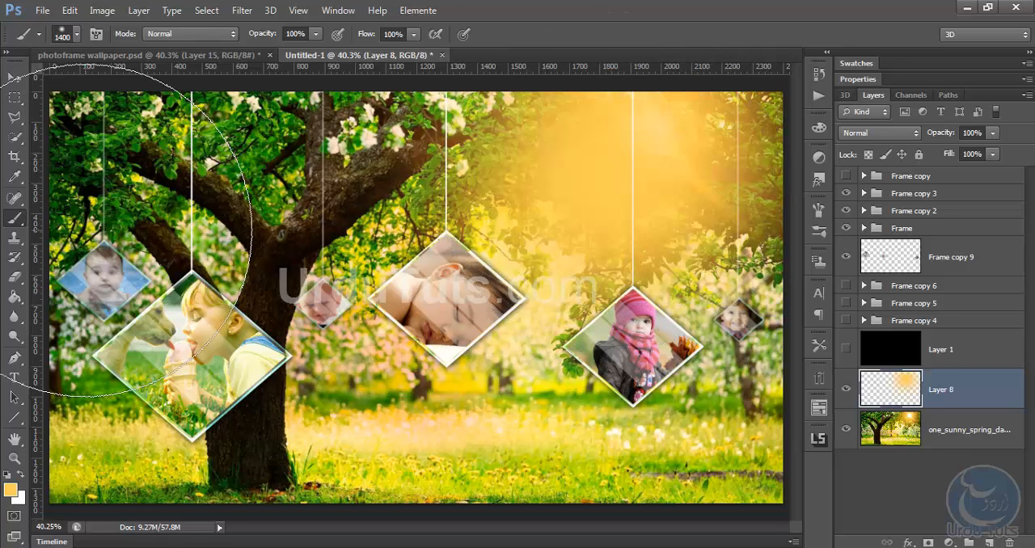
On another new layer, paint a soft 1400 px dab in pale cream #fff5dc just below and left of the sun
{"action": "left_click", "coordinate": [990, 542]}
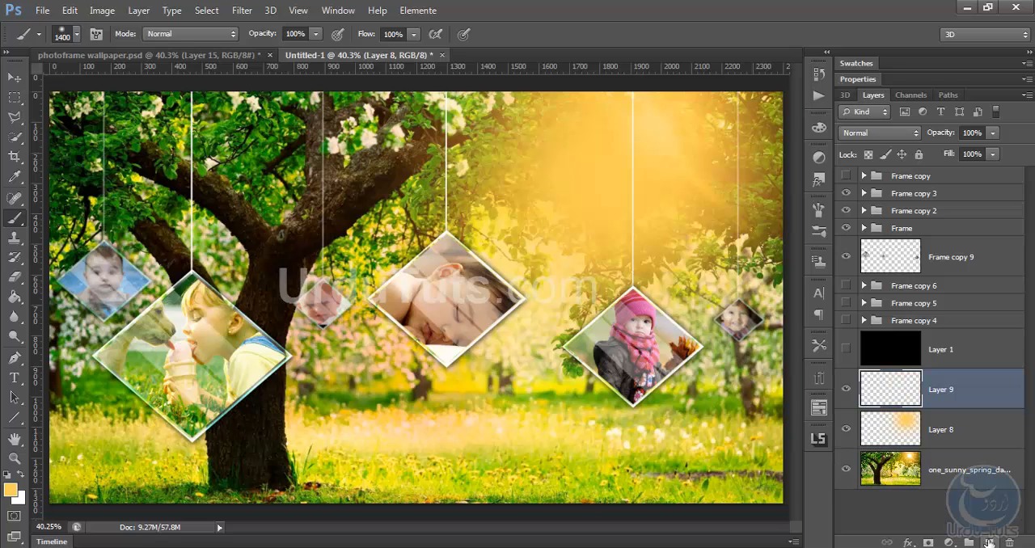
{"action": "left_click", "coordinate": [11, 489]}
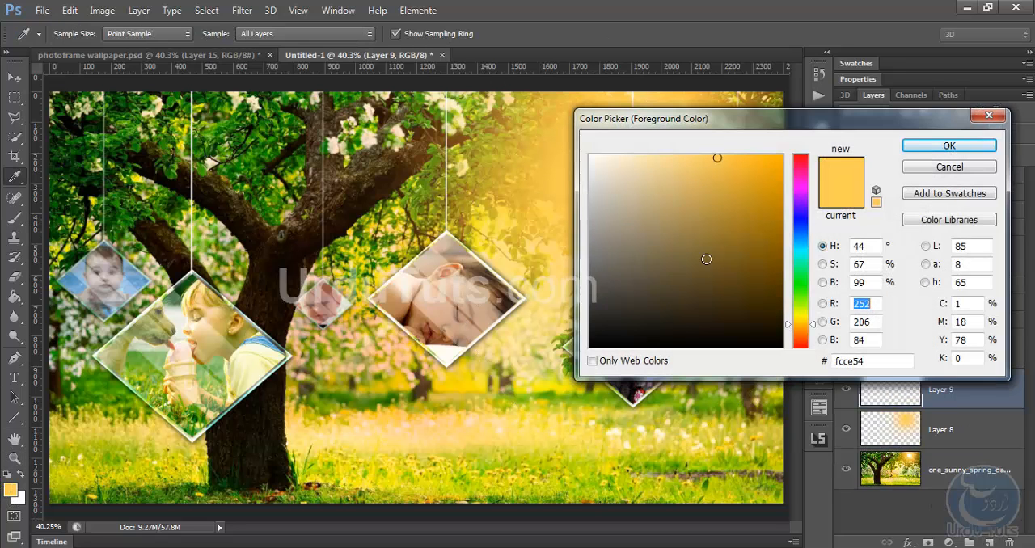
{"action": "left_click_drag", "start_coordinate": [691, 183], "coordinate": [616, 131]}
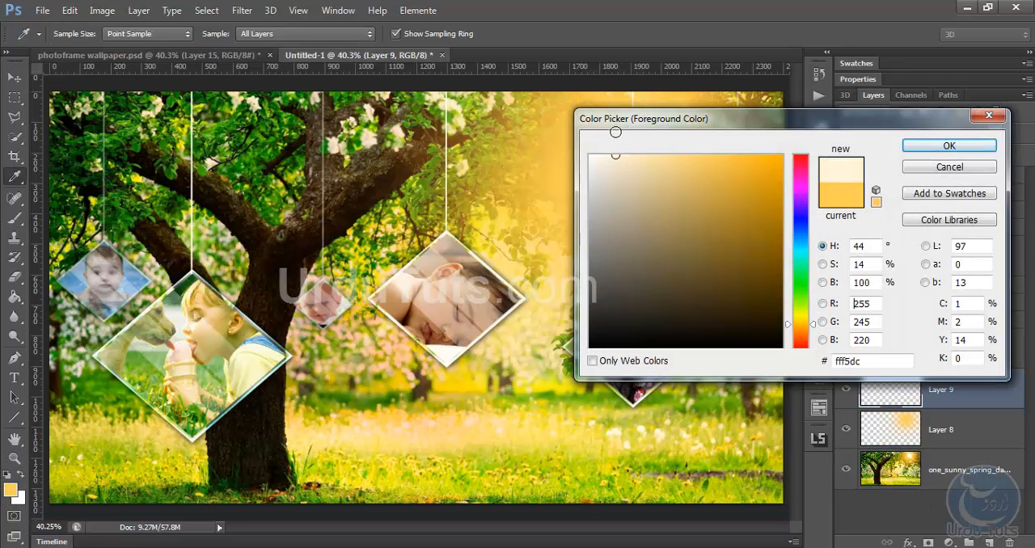
{"action": "left_click", "coordinate": [954, 146]}
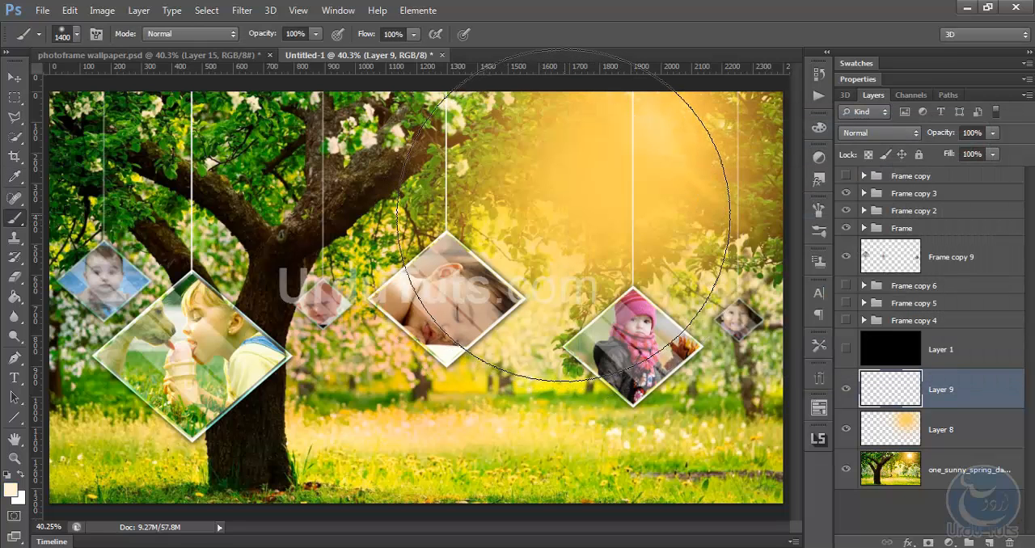
{"action": "left_click", "coordinate": [564, 215]}
Merge glow layers 8 and 9 and set the merged layer to Overlay blending at 47% opacity
{"action": "left_click", "coordinate": [13, 77]}
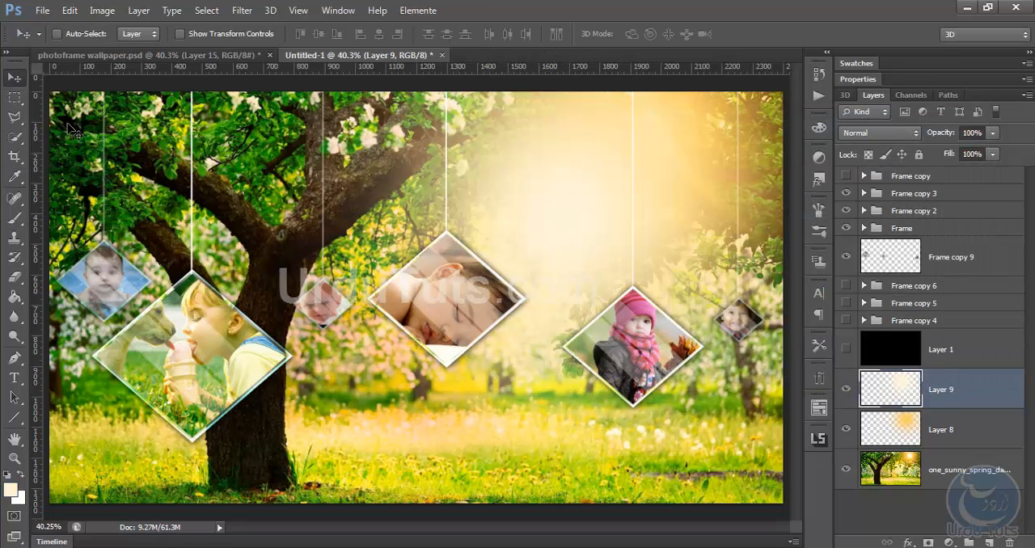
{"action": "left_click", "coordinate": [948, 431], "text": "ctrl"}
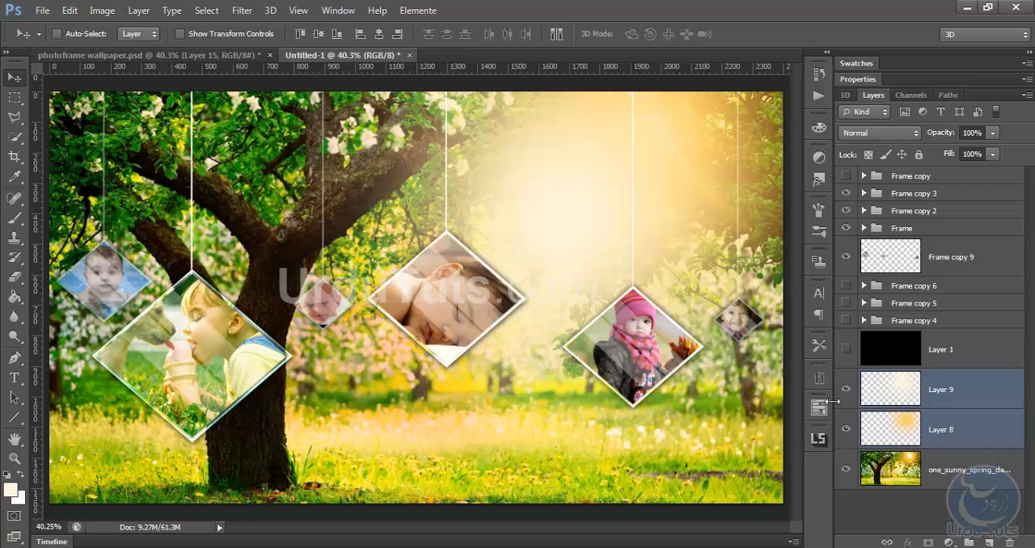
{"action": "key", "text": "ctrl+e"}
{"action": "left_click", "coordinate": [890, 134]}
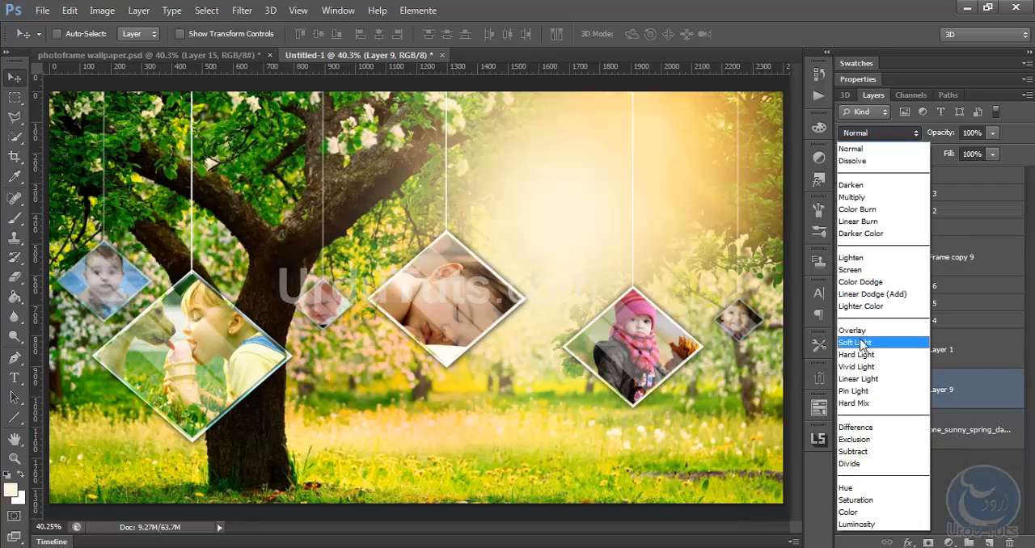
{"action": "left_click", "coordinate": [845, 326]}
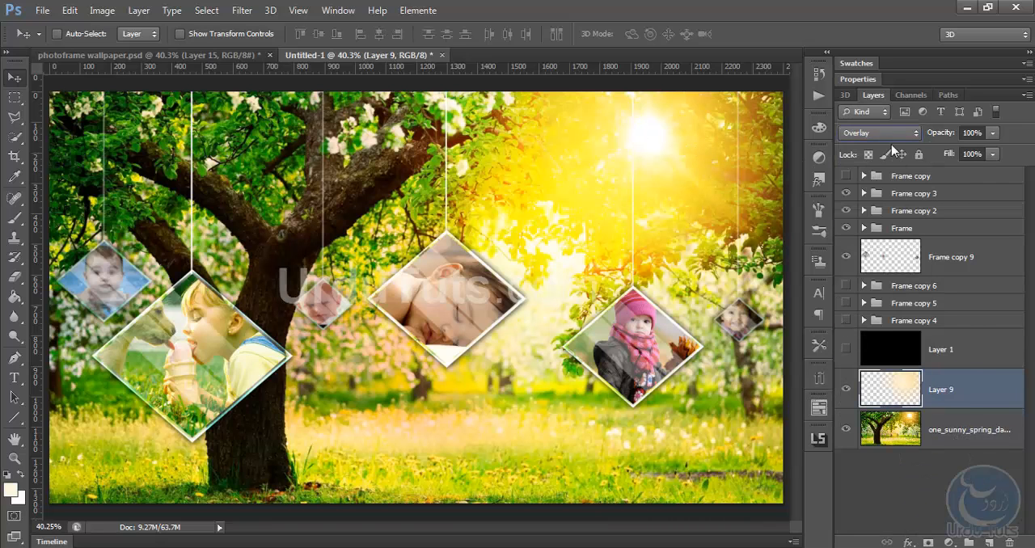
{"action": "left_click_drag", "start_coordinate": [940, 132], "coordinate": [900, 138]}
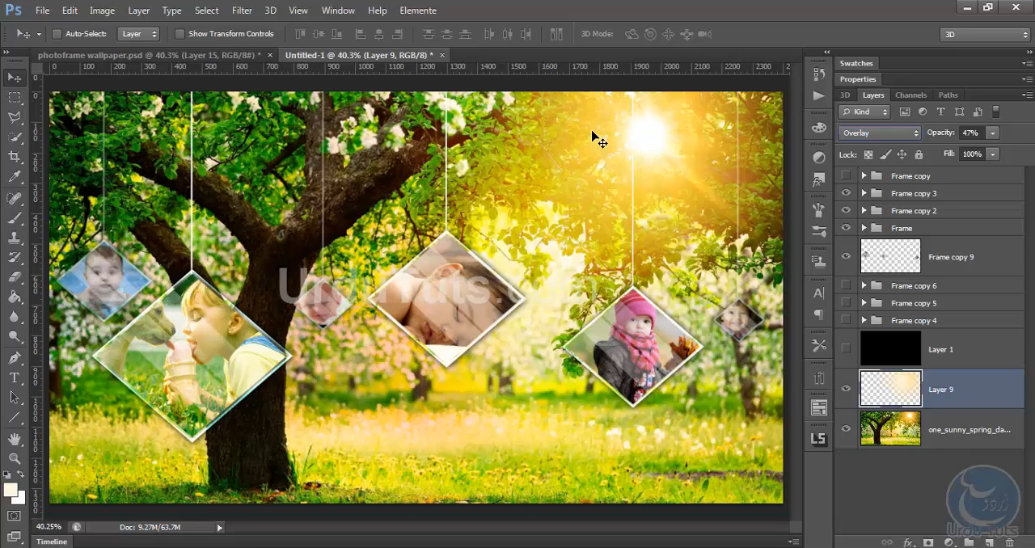
Apply a Gaussian Blur with a 7.0 pixel radius to the sunny tree background layer
{"action": "left_click", "coordinate": [907, 417]}
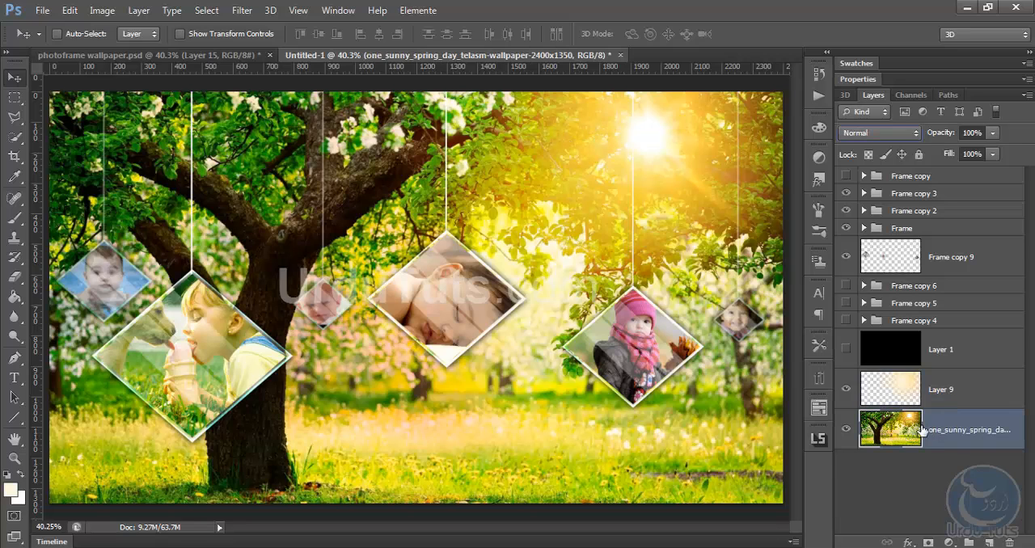
{"action": "left_click", "coordinate": [243, 10]}
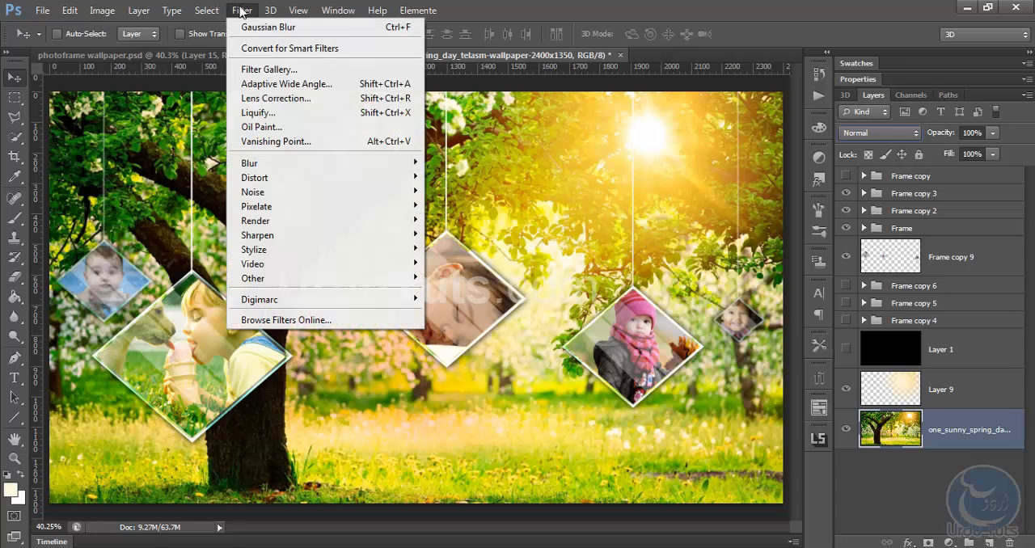
{"action": "mouse_move", "coordinate": [303, 162]}
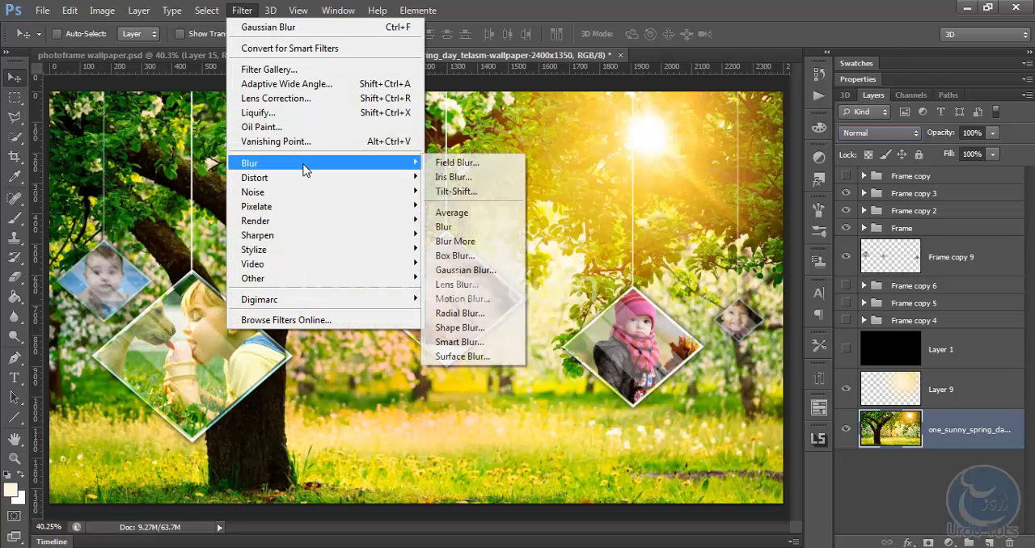
{"action": "left_click", "coordinate": [471, 269]}
{"action": "left_click_drag", "start_coordinate": [536, 333], "coordinate": [582, 337]}
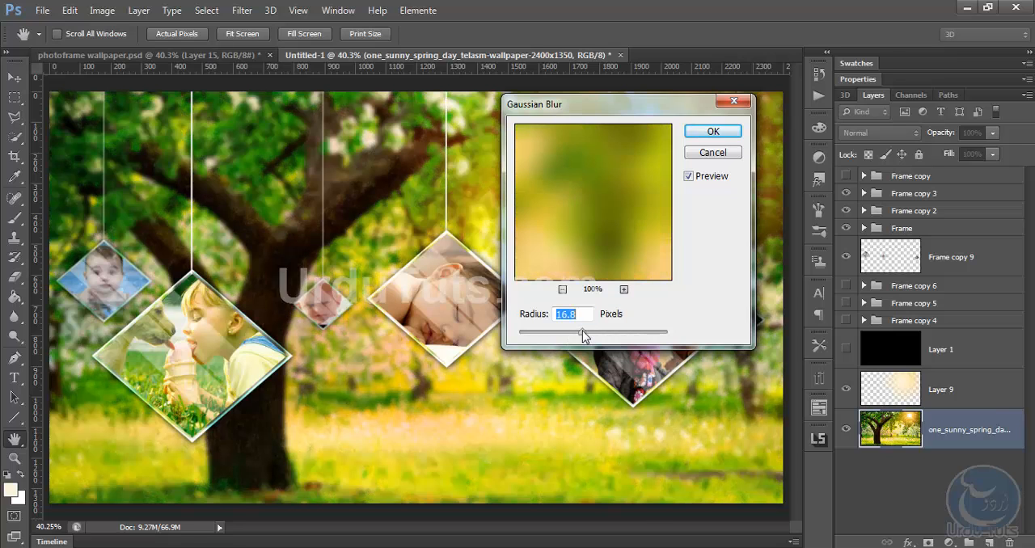
{"action": "left_click_drag", "start_coordinate": [601, 111], "coordinate": [763, 105]}
{"action": "left_click", "coordinate": [730, 328]}
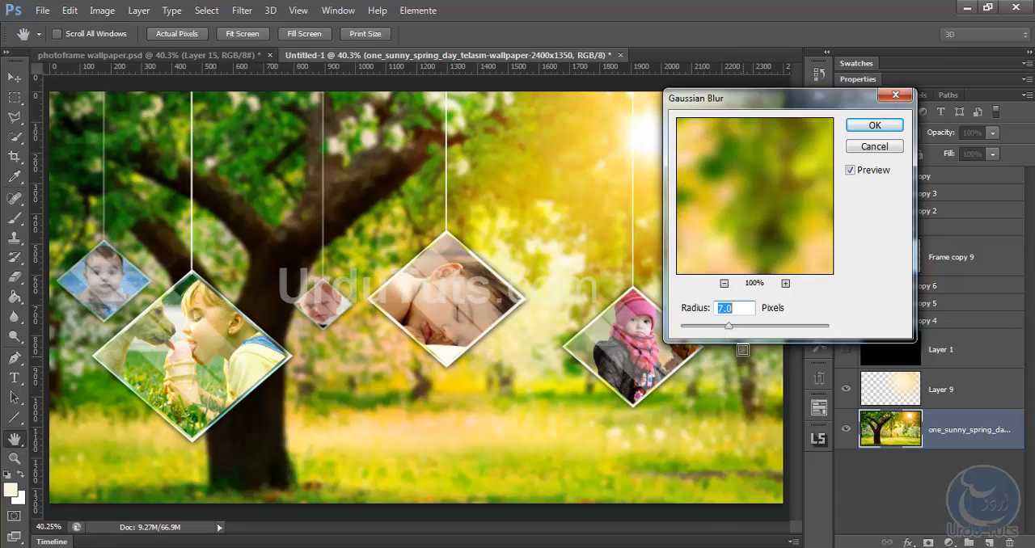
{"action": "left_click", "coordinate": [875, 125]}
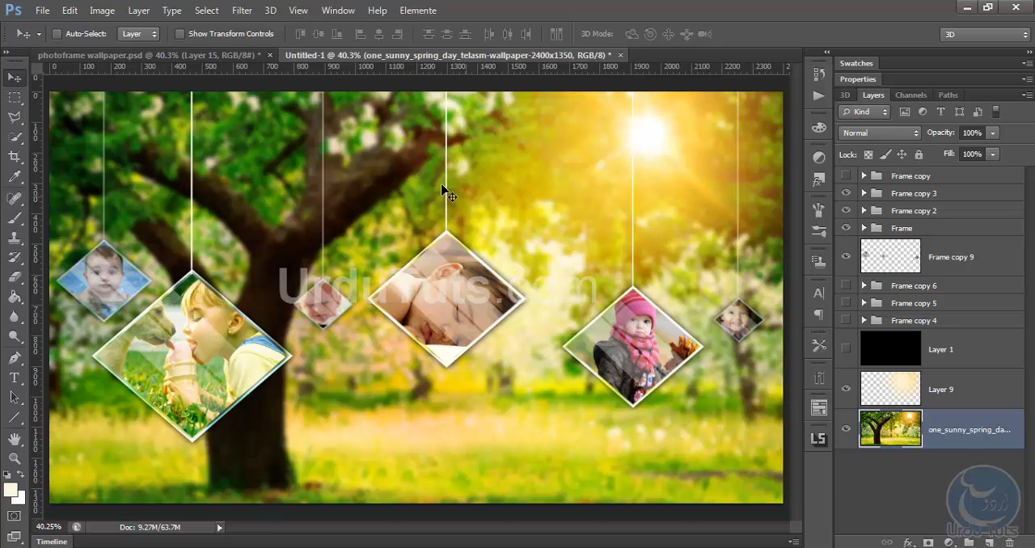
Check the finished photoframe wallpaper.psd for reference, then add a new layer directly beneath Frame copy 9 in Untitled-1
{"action": "left_click", "coordinate": [201, 52]}
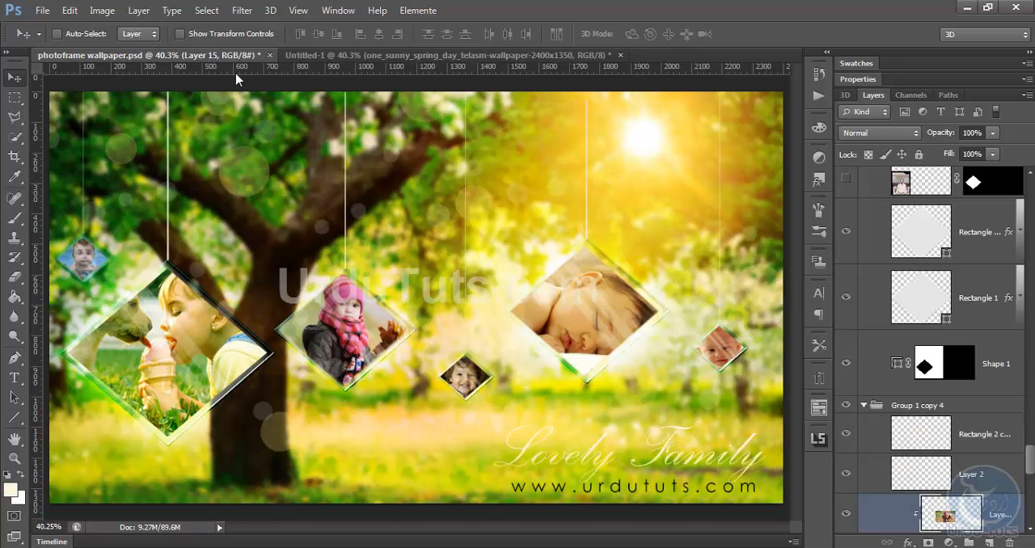
{"action": "left_click", "coordinate": [327, 55]}
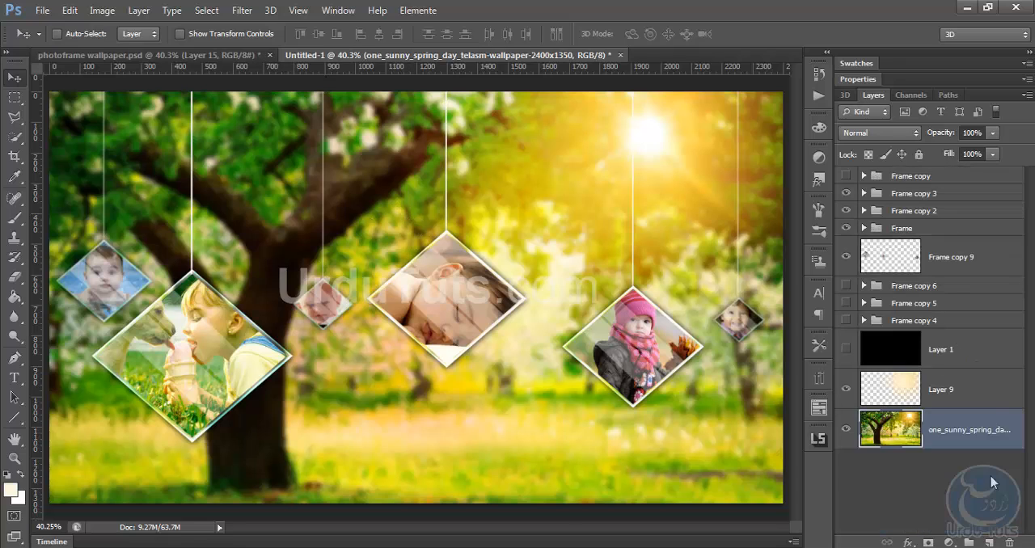
{"action": "left_click", "coordinate": [989, 542]}
{"action": "left_click_drag", "start_coordinate": [948, 425], "coordinate": [971, 297]}
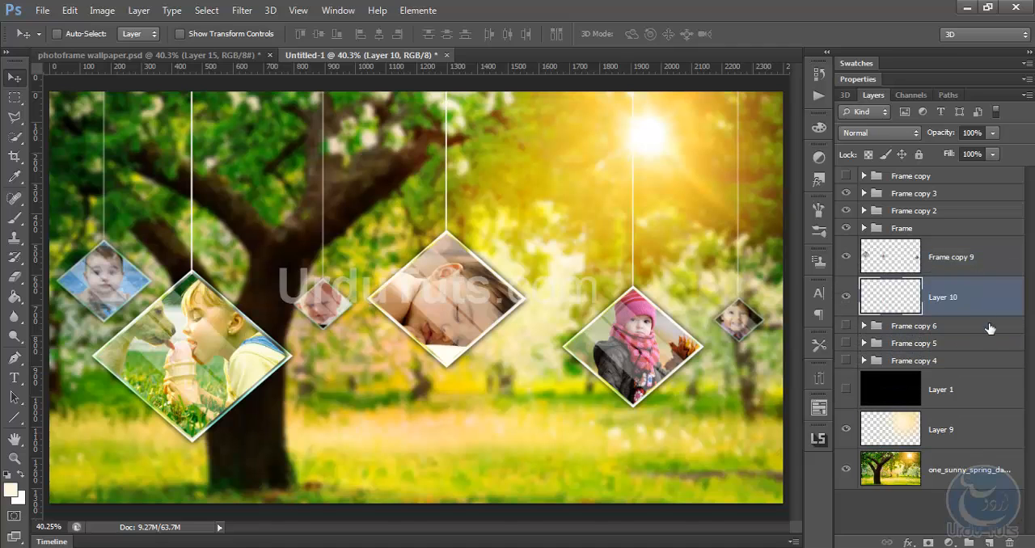
Set up the Brush tool with a round tip of 125 px and 100% hardness
{"action": "left_click", "coordinate": [15, 217]}
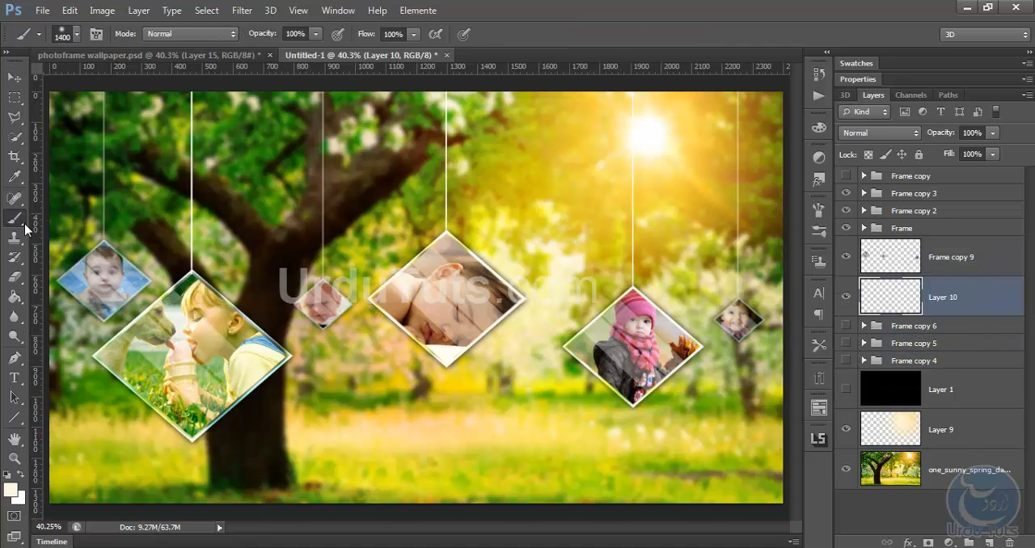
{"action": "left_click", "coordinate": [75, 34]}
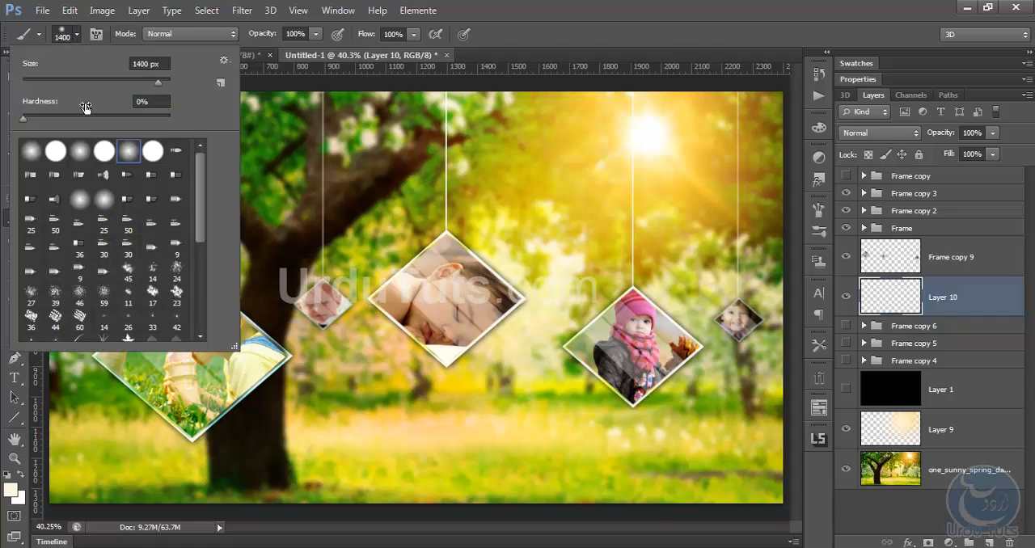
{"action": "left_click", "coordinate": [93, 82]}
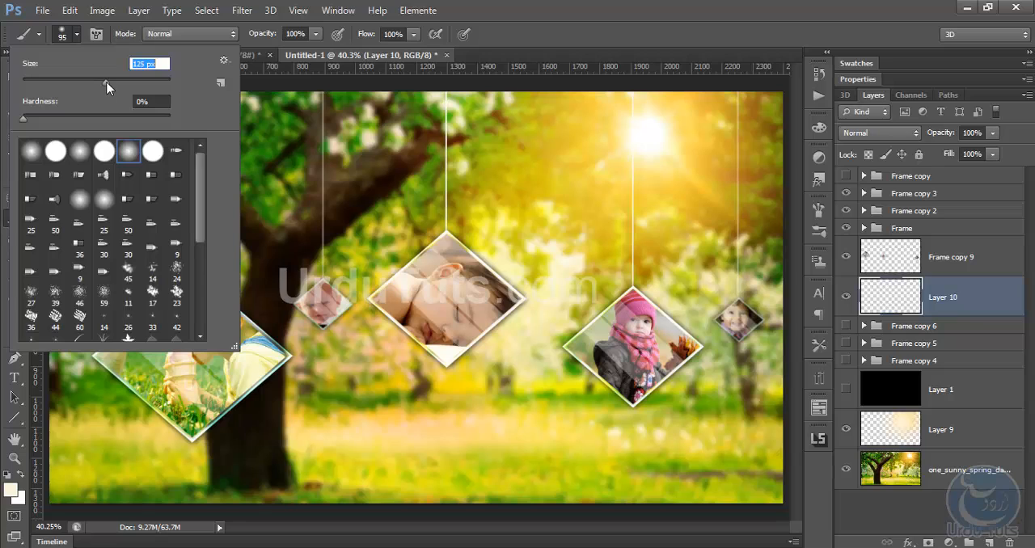
{"action": "left_click_drag", "start_coordinate": [103, 83], "coordinate": [110, 87]}
{"action": "key", "text": "bracketleft"}
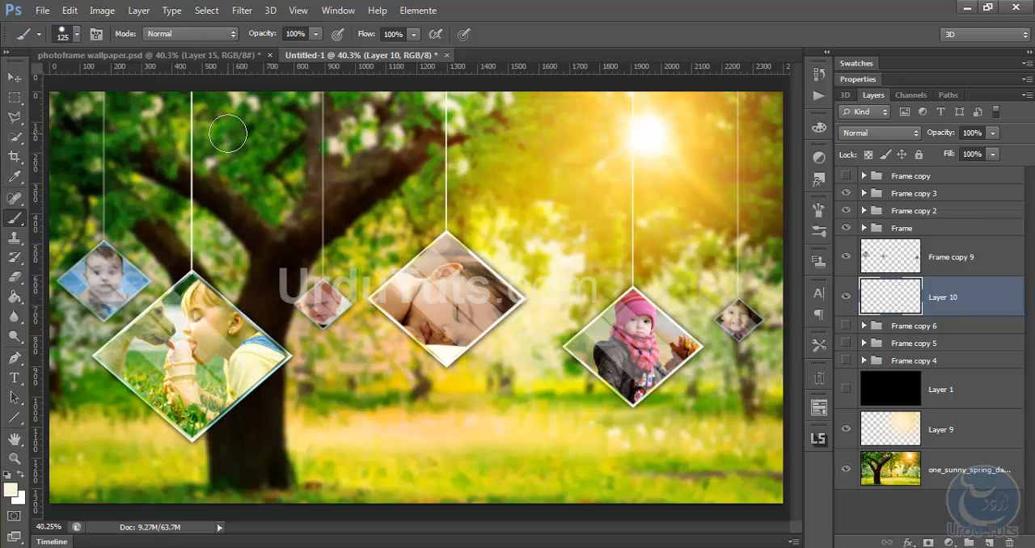
Increase the spacing of the brush tip to 590%
{"action": "left_click", "coordinate": [97, 35]}
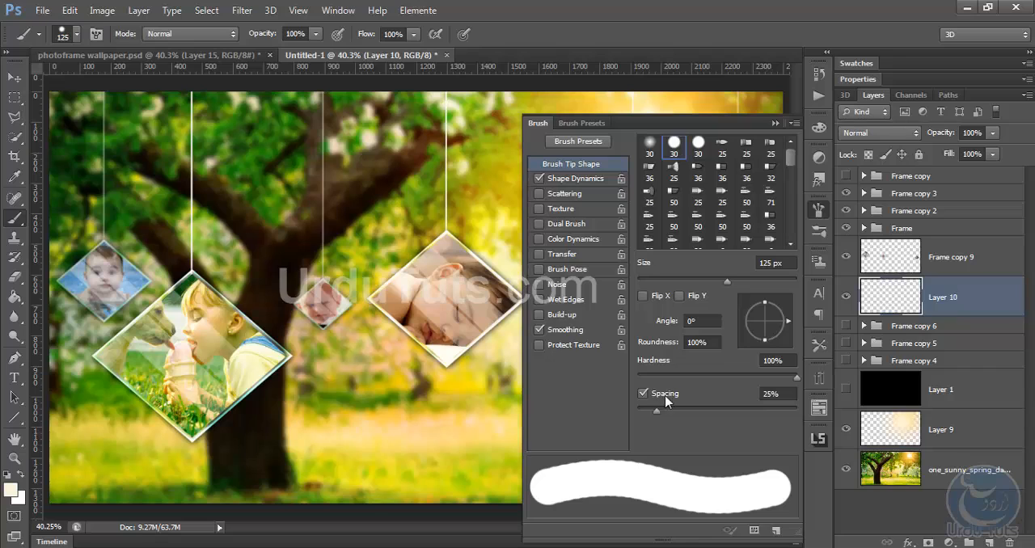
{"action": "left_click_drag", "start_coordinate": [657, 411], "coordinate": [732, 426]}
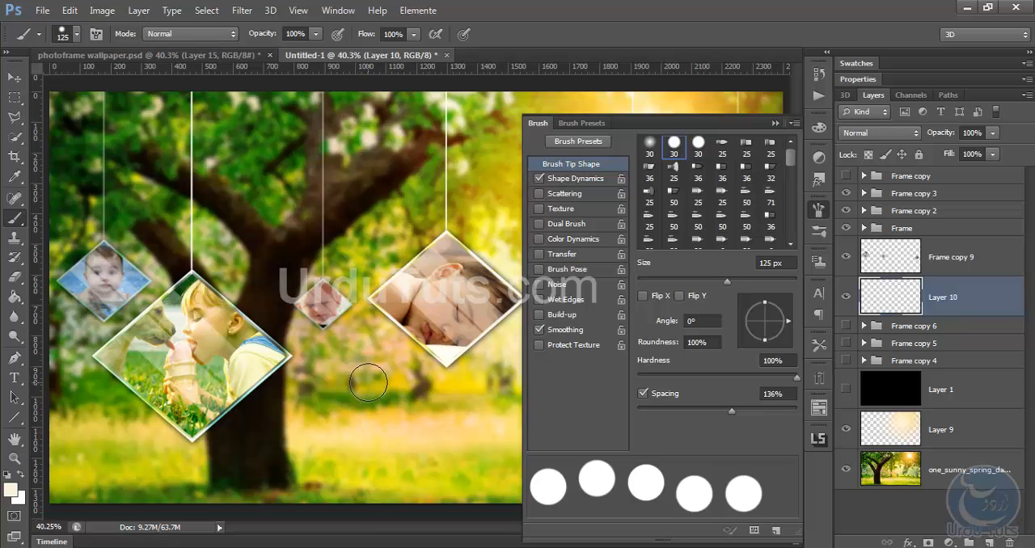
{"action": "mouse_move", "coordinate": [733, 415]}
{"action": "left_mouse_down"}
{"action": "mouse_move", "coordinate": [801, 419]}
{"action": "mouse_move", "coordinate": [769, 415]}
{"action": "mouse_move", "coordinate": [783, 416]}
{"action": "left_mouse_up"}
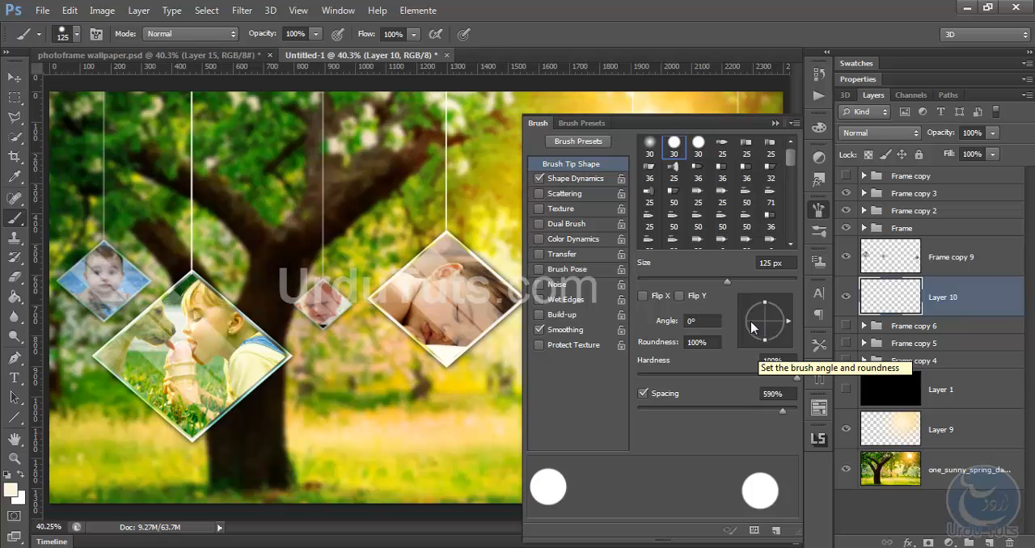
In the brush's Shape Dynamics, set Size Jitter to 47% and Minimum Diameter to 19%
{"action": "left_click", "coordinate": [577, 180]}
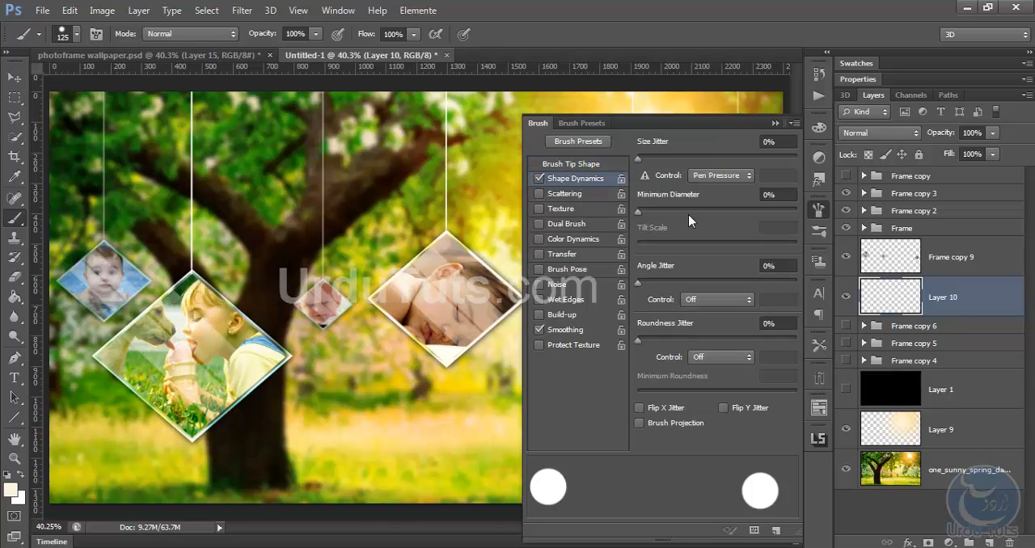
{"action": "left_click_drag", "start_coordinate": [638, 158], "coordinate": [713, 165]}
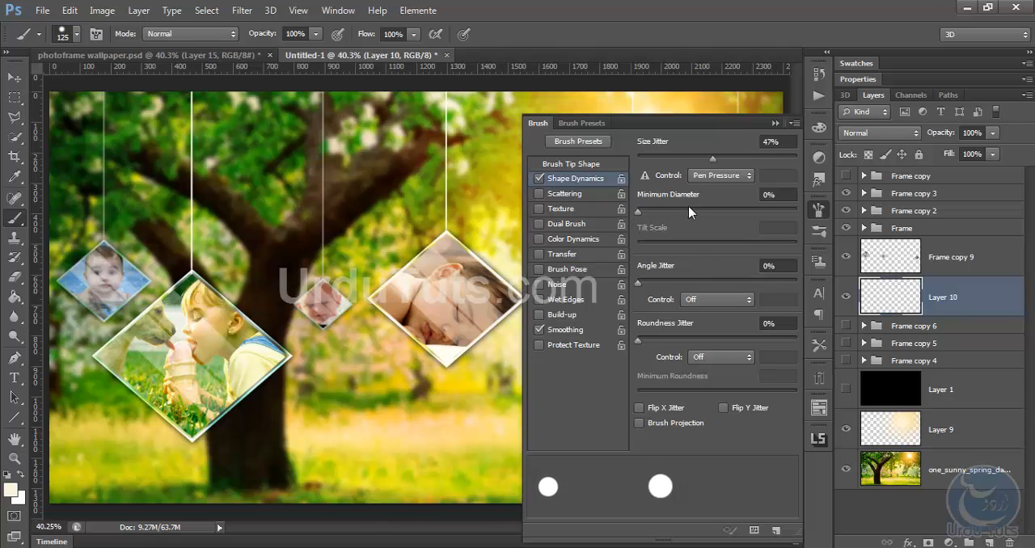
{"action": "mouse_move", "coordinate": [639, 212]}
{"action": "left_mouse_down"}
{"action": "mouse_move", "coordinate": [694, 219]}
{"action": "mouse_move", "coordinate": [665, 224]}
{"action": "left_mouse_up"}
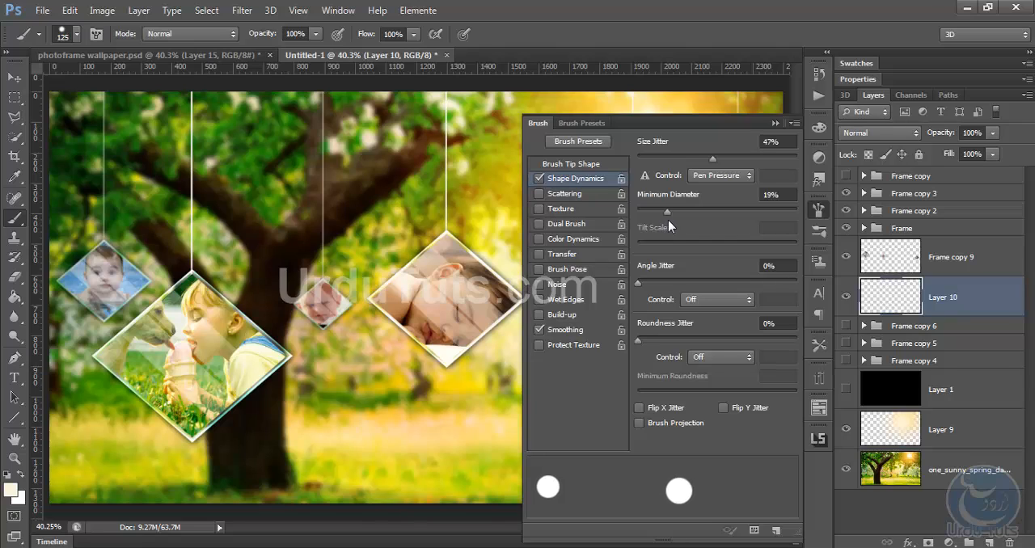
Enable Scattering for the brush with Scatter at 719% and a Count of 1
{"action": "left_click", "coordinate": [565, 195]}
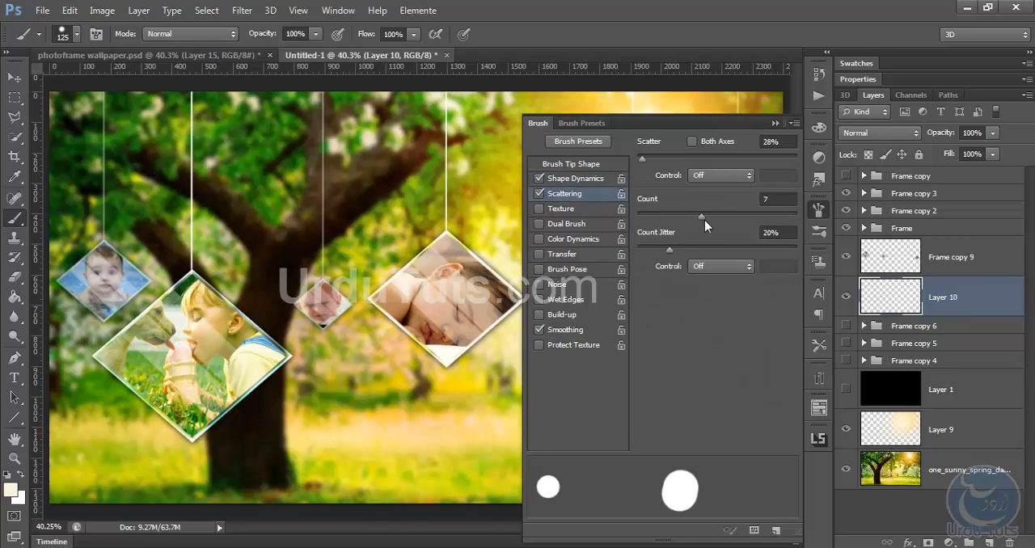
{"action": "mouse_move", "coordinate": [702, 220]}
{"action": "left_mouse_down"}
{"action": "mouse_move", "coordinate": [749, 221]}
{"action": "mouse_move", "coordinate": [633, 225]}
{"action": "left_mouse_up"}
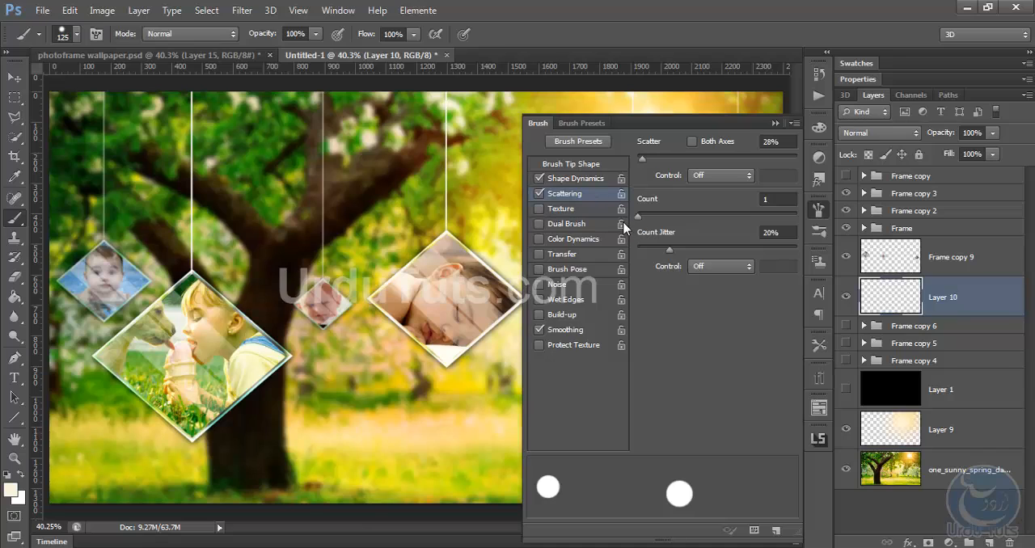
{"action": "left_click_drag", "start_coordinate": [645, 159], "coordinate": [744, 155]}
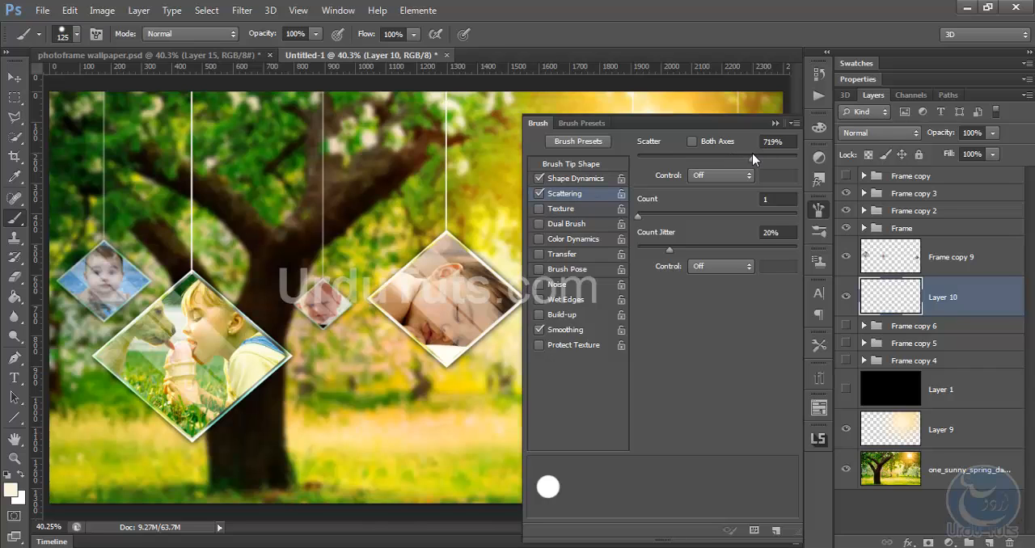
{"action": "left_click", "coordinate": [775, 123]}
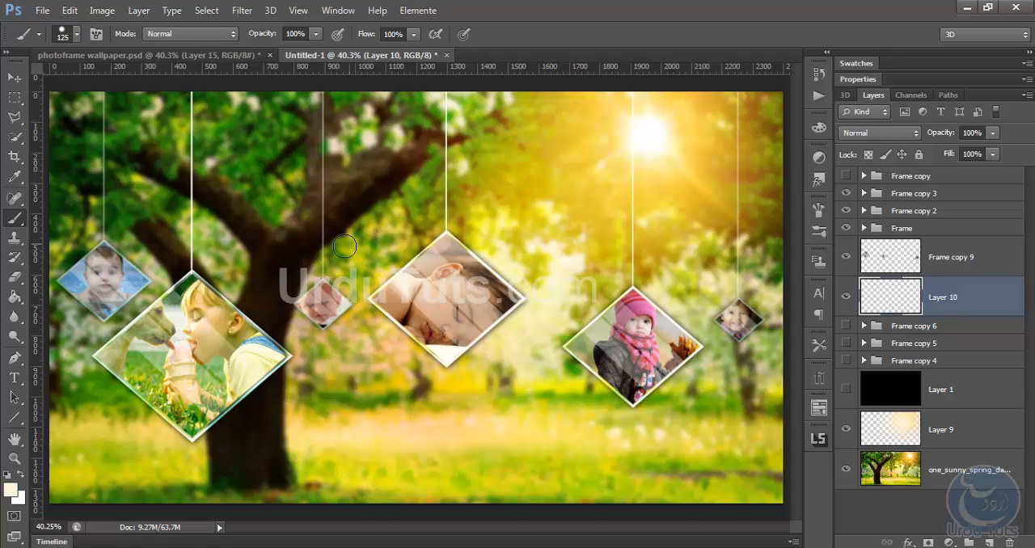
{"action": "left_click", "coordinate": [293, 258]}
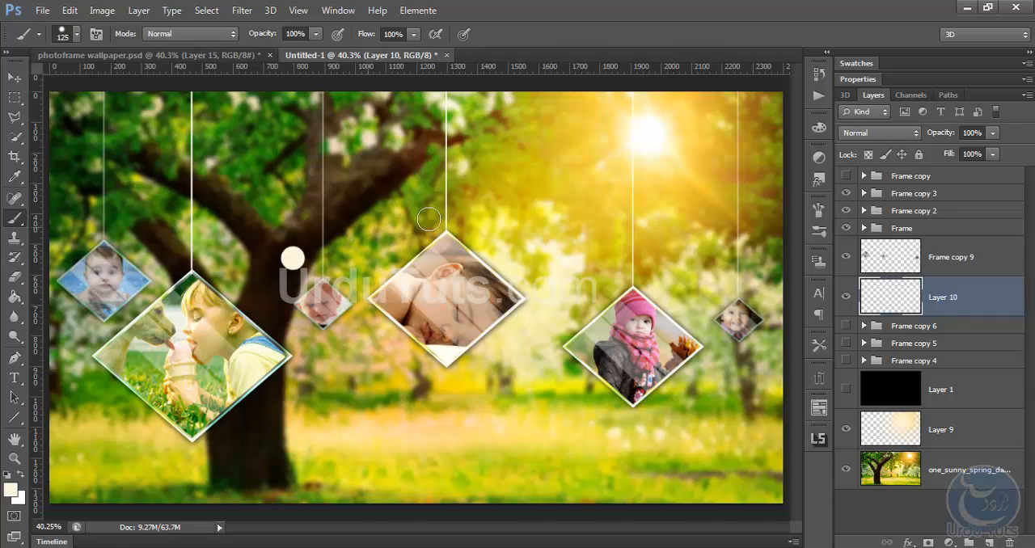
{"action": "left_click", "coordinate": [536, 281]}
{"action": "left_click", "coordinate": [638, 497]}
{"action": "left_click", "coordinate": [406, 366]}
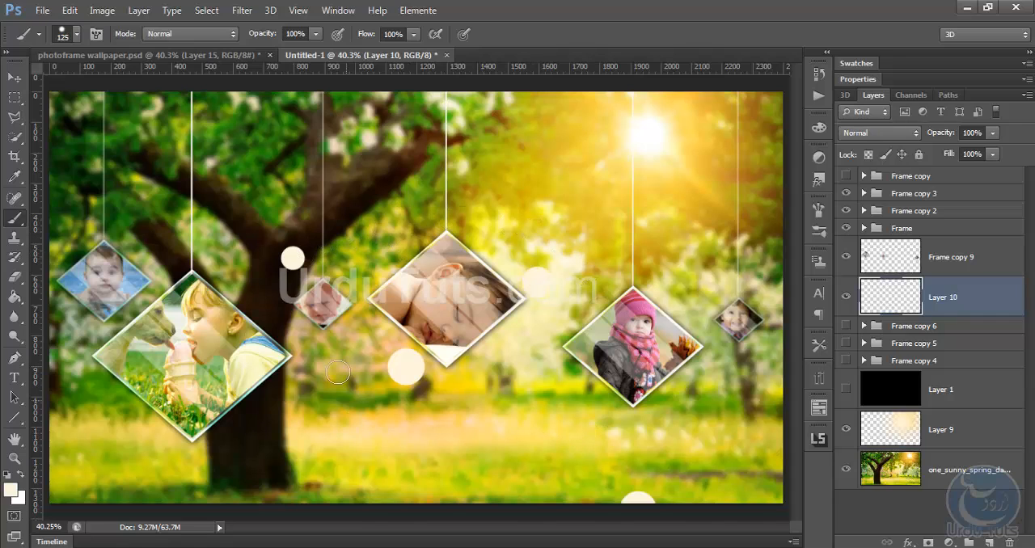
{"action": "left_click", "coordinate": [299, 234]}
{"action": "left_click", "coordinate": [114, 137]}
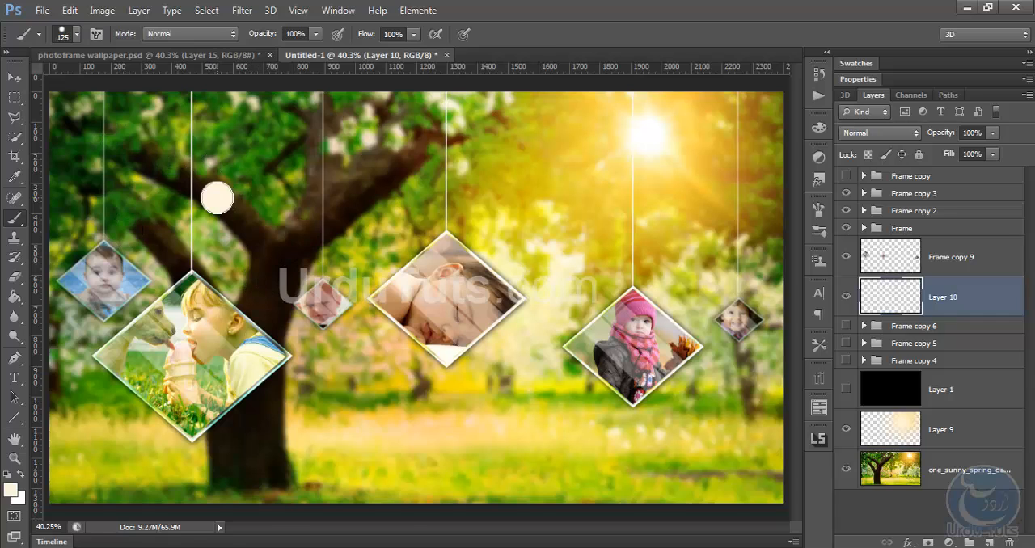
{"action": "left_click", "coordinate": [445, 172]}
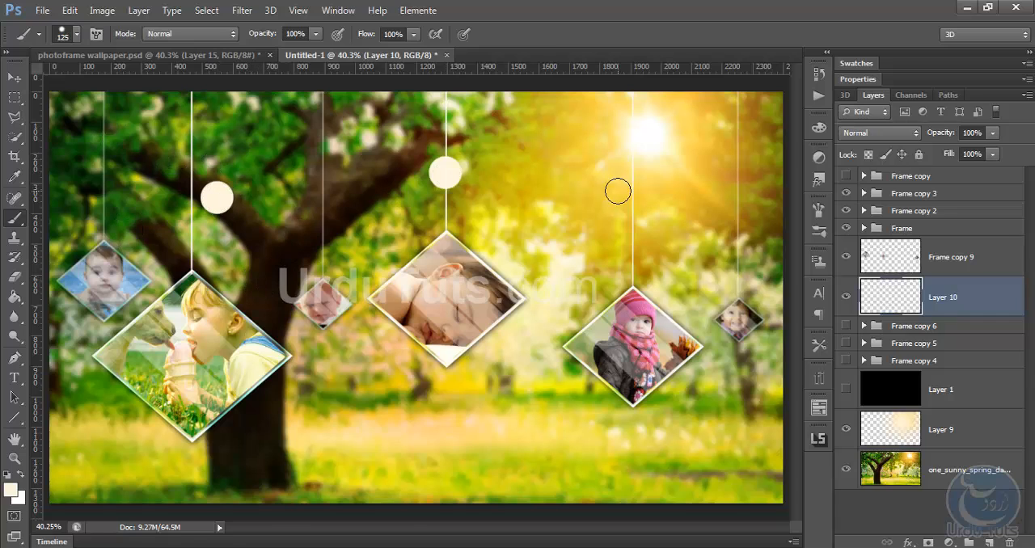
{"action": "left_click", "coordinate": [618, 191]}
{"action": "left_click", "coordinate": [605, 304]}
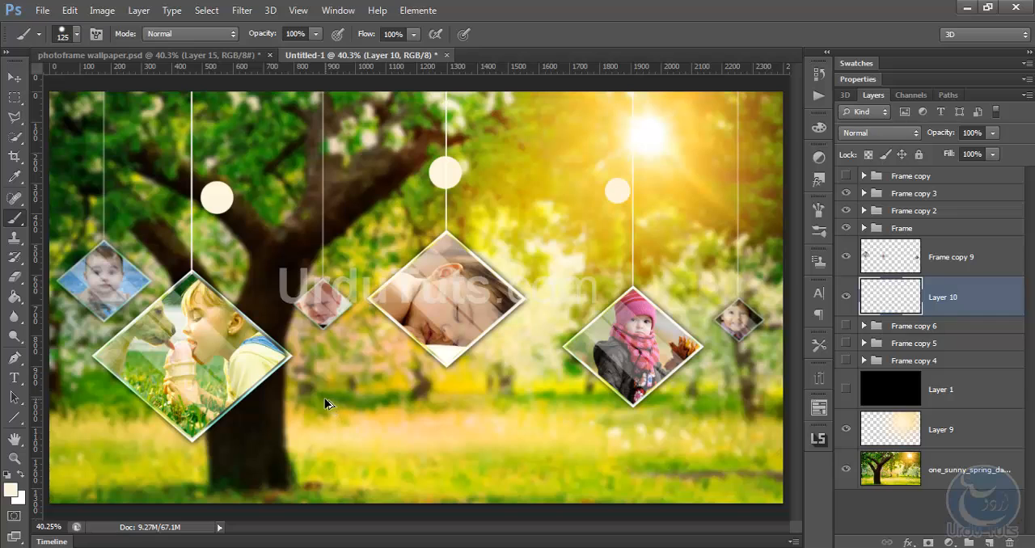
{"action": "key", "text": "ctrl+alt+z"}
{"action": "key", "text": "ctrl+alt+z"}
{"action": "key", "text": "ctrl+alt+z"}
{"action": "left_click", "coordinate": [139, 192]}
{"action": "left_click", "coordinate": [237, 202]}
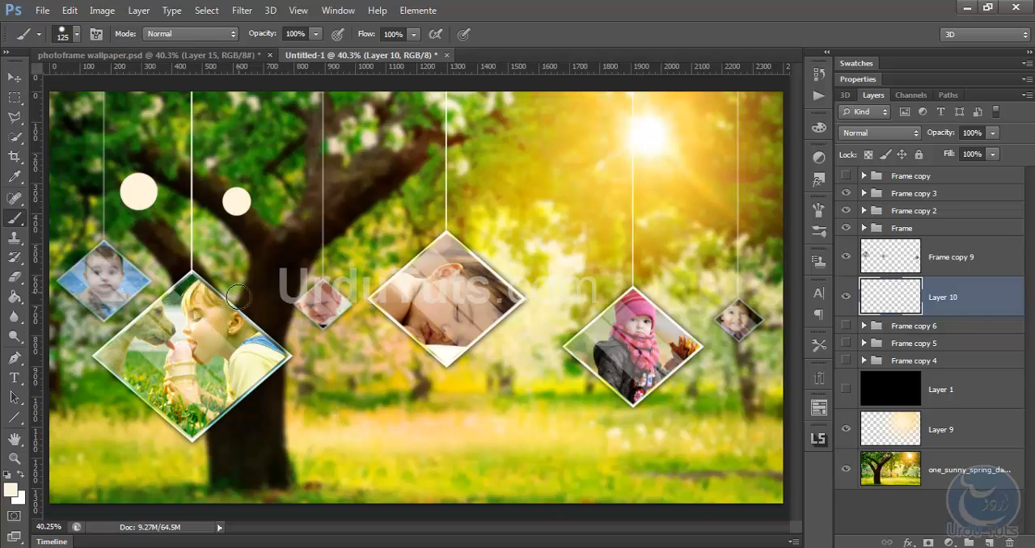
{"action": "left_click", "coordinate": [238, 297]}
{"action": "left_click", "coordinate": [288, 154]}
{"action": "left_click", "coordinate": [378, 149]}
{"action": "left_click", "coordinate": [391, 235]}
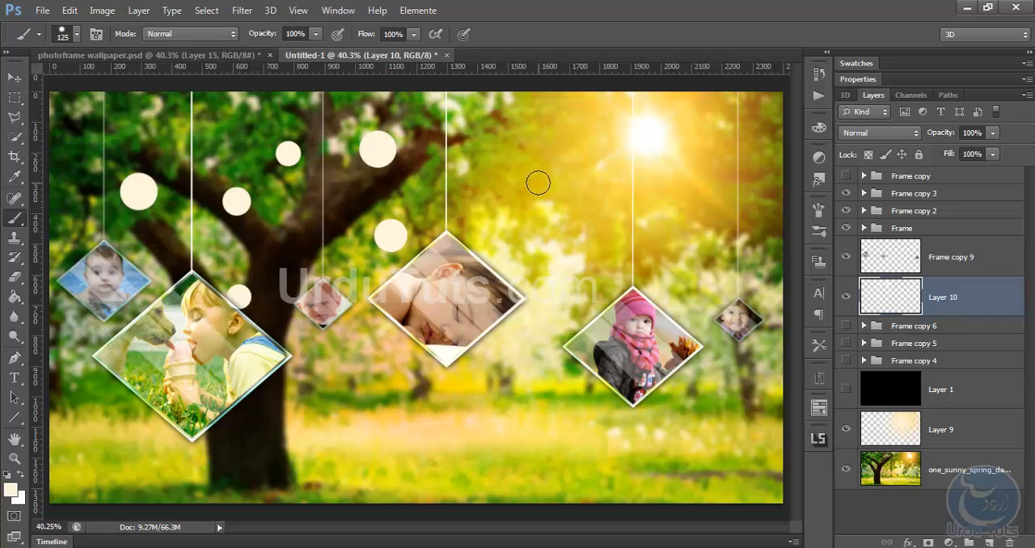
{"action": "left_click", "coordinate": [538, 183]}
{"action": "left_click", "coordinate": [568, 273]}
{"action": "left_click", "coordinate": [492, 375]}
{"action": "left_click", "coordinate": [330, 452]}
{"action": "left_click", "coordinate": [204, 481]}
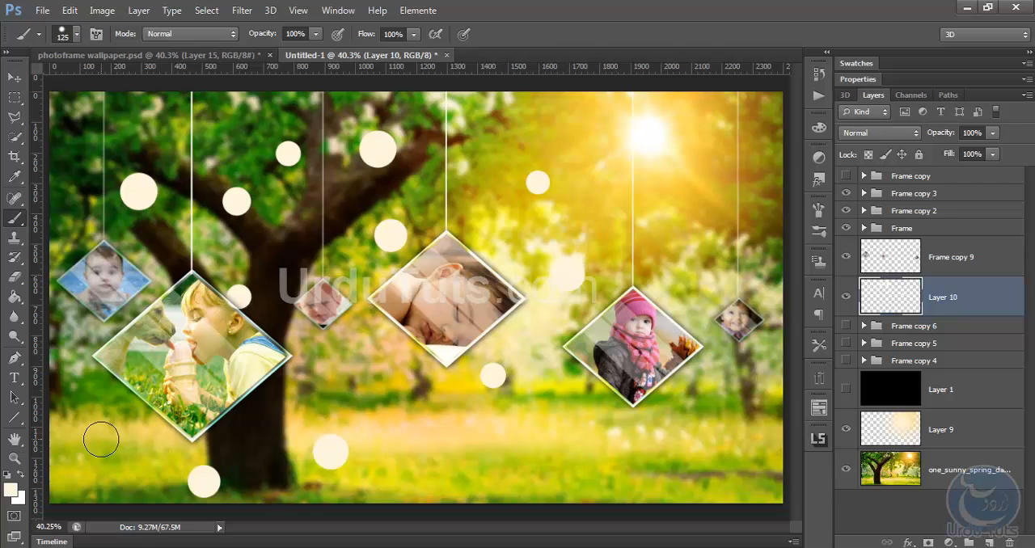
{"action": "left_click", "coordinate": [101, 440]}
{"action": "left_click", "coordinate": [79, 193]}
{"action": "left_click", "coordinate": [117, 122]}
{"action": "left_click", "coordinate": [408, 434]}
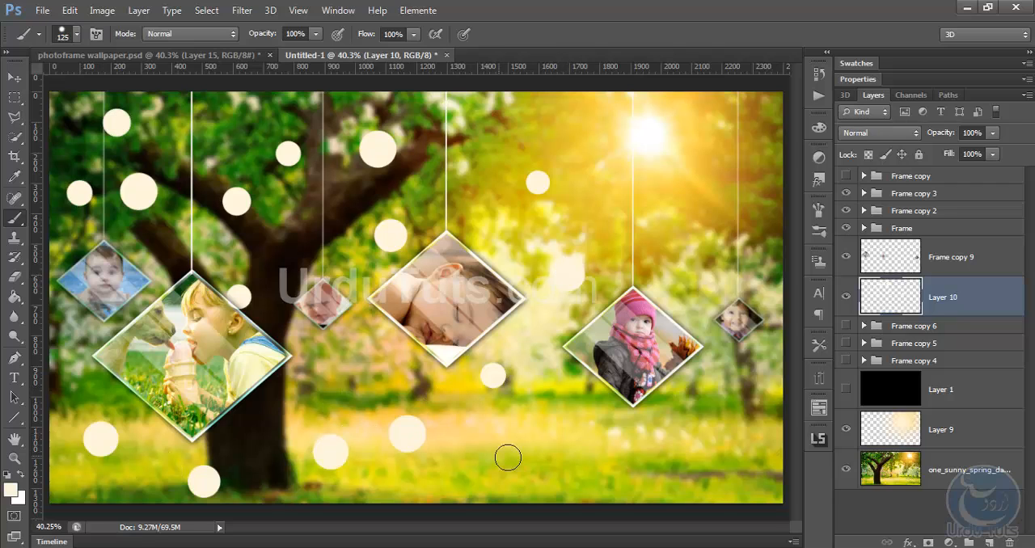
{"action": "left_click", "coordinate": [586, 449]}
{"action": "left_click", "coordinate": [607, 491]}
{"action": "left_click", "coordinate": [703, 443]}
{"action": "left_click", "coordinate": [667, 274]}
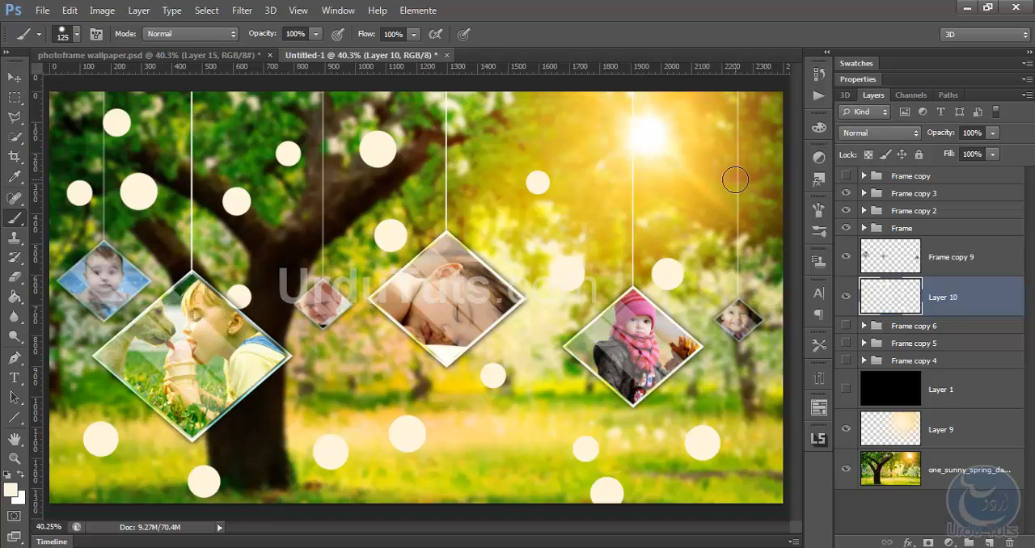
{"action": "left_click", "coordinate": [736, 179]}
{"action": "left_click", "coordinate": [644, 128]}
{"action": "key", "text": "ctrl+alt+z"}
{"action": "key", "text": "ctrl+alt+z"}
{"action": "key", "text": "ctrl+alt+z"}
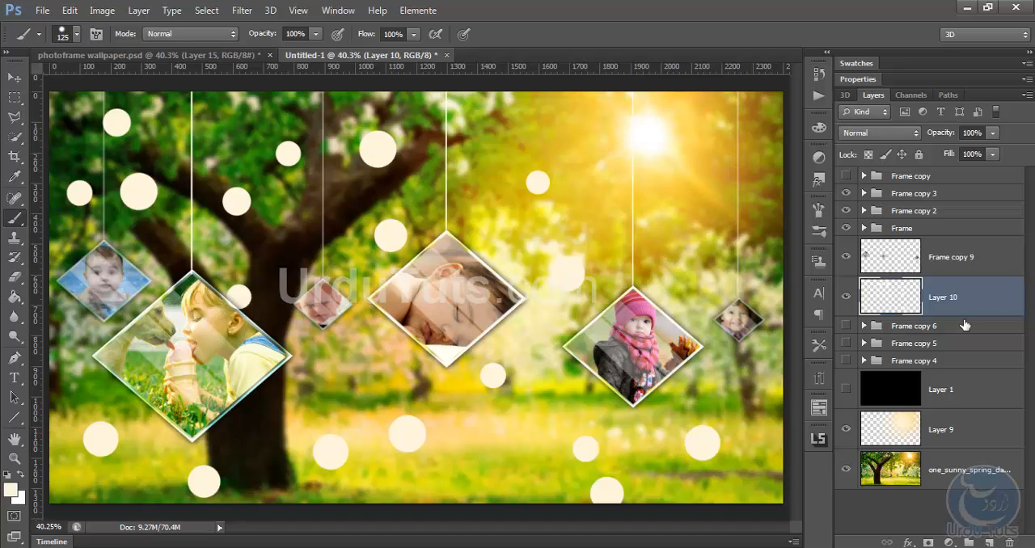
{"action": "left_click_drag", "start_coordinate": [983, 390], "coordinate": [1012, 543]}
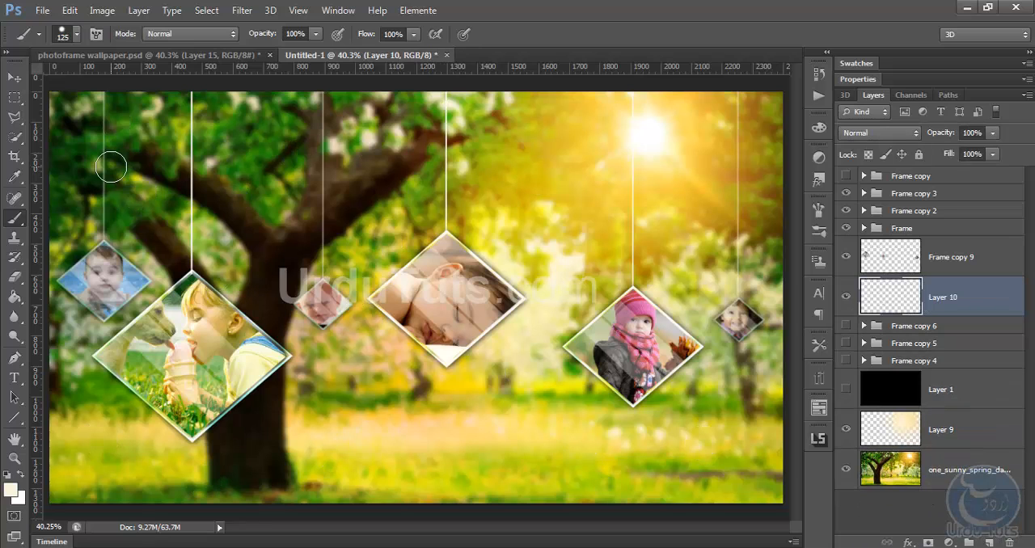
Dab pale cream dots of varying size across the whole canvas on Layer 10 and set the layer's opacity to 10%
{"action": "left_click", "coordinate": [82, 165]}
{"action": "left_click", "coordinate": [228, 271]}
{"action": "left_click", "coordinate": [375, 342]}
{"action": "left_click", "coordinate": [578, 378]}
{"action": "left_click", "coordinate": [736, 195]}
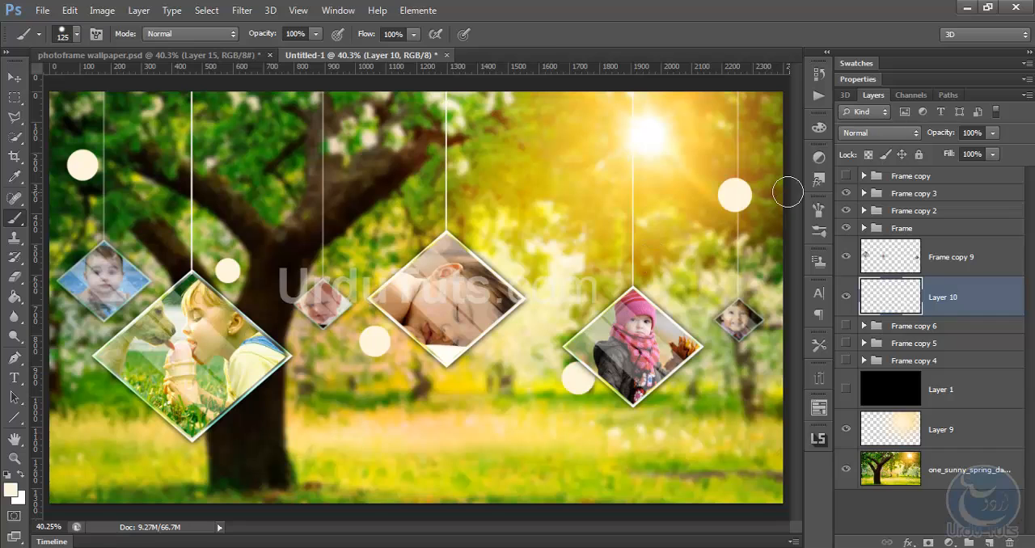
{"action": "left_click", "coordinate": [699, 130]}
{"action": "left_click", "coordinate": [526, 203]}
{"action": "left_click", "coordinate": [272, 144]}
{"action": "left_click", "coordinate": [152, 277]}
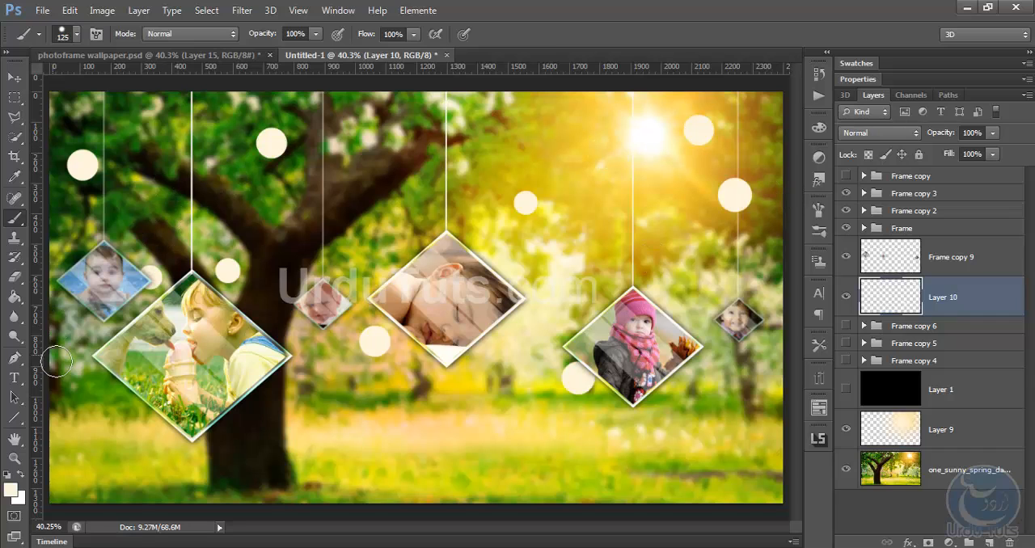
{"action": "left_click", "coordinate": [270, 377]}
{"action": "left_click", "coordinate": [632, 419]}
{"action": "left_click", "coordinate": [321, 435]}
{"action": "left_click", "coordinate": [71, 411]}
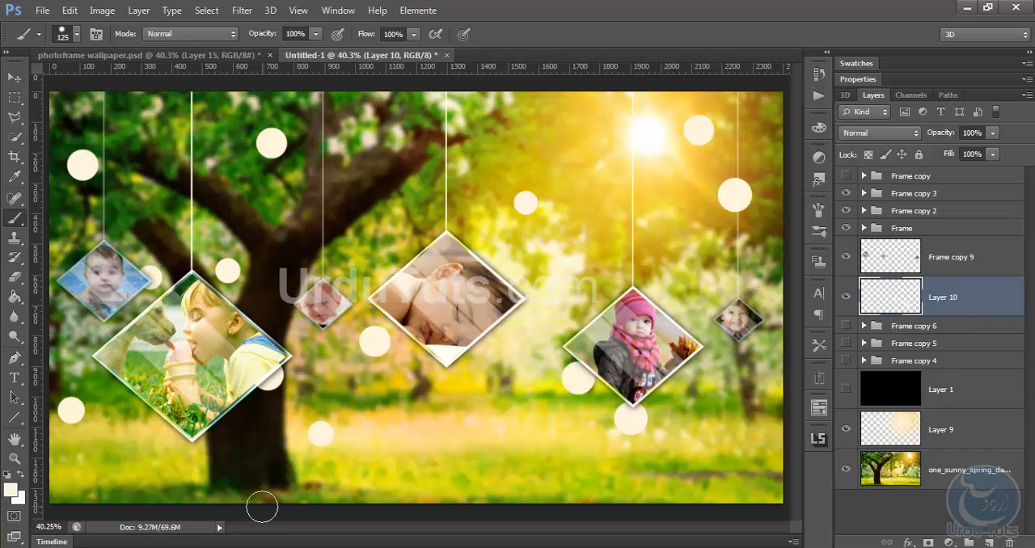
{"action": "left_click", "coordinate": [288, 494]}
{"action": "left_click", "coordinate": [513, 442]}
{"action": "left_click", "coordinate": [719, 472]}
{"action": "left_click", "coordinate": [385, 158]}
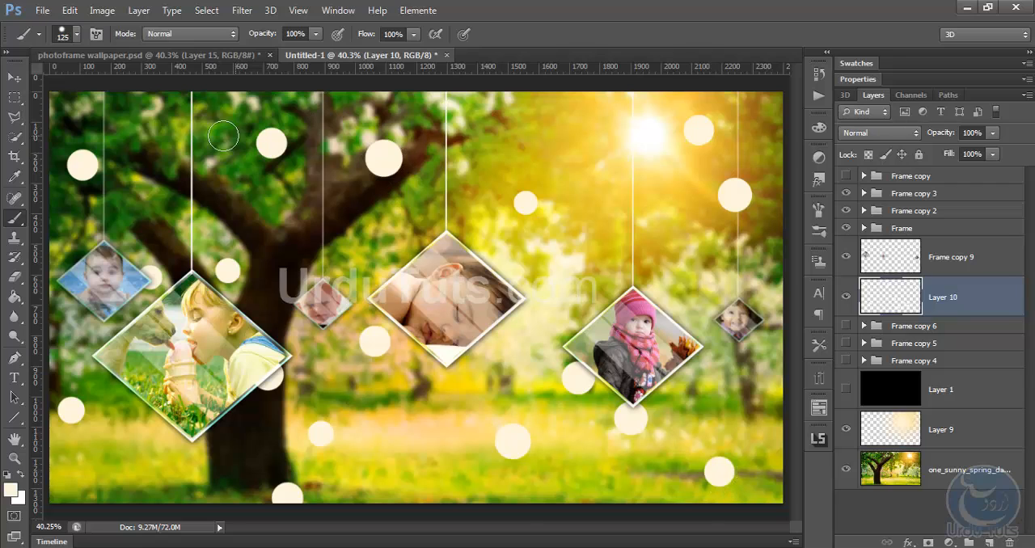
{"action": "left_click", "coordinate": [195, 119]}
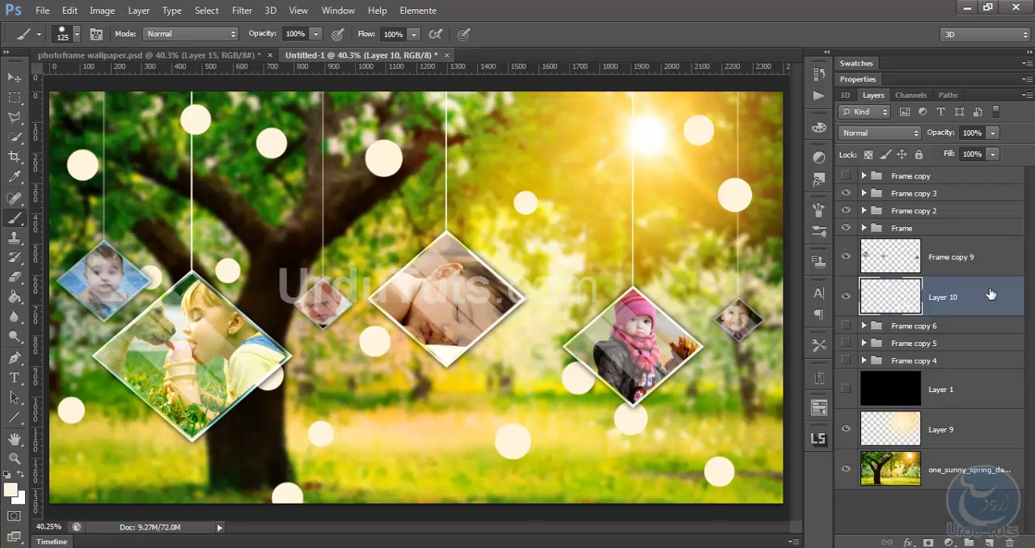
{"action": "left_click_drag", "start_coordinate": [940, 133], "coordinate": [841, 146]}
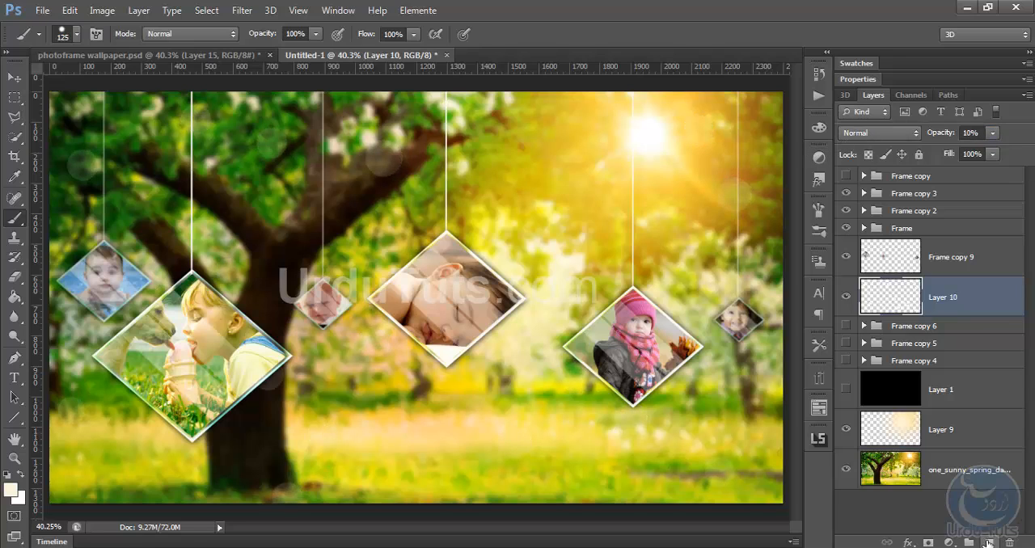
Add a new layer and move it above the Frame copy 3 group
{"action": "left_click", "coordinate": [990, 544]}
{"action": "left_click_drag", "start_coordinate": [963, 314], "coordinate": [956, 186]}
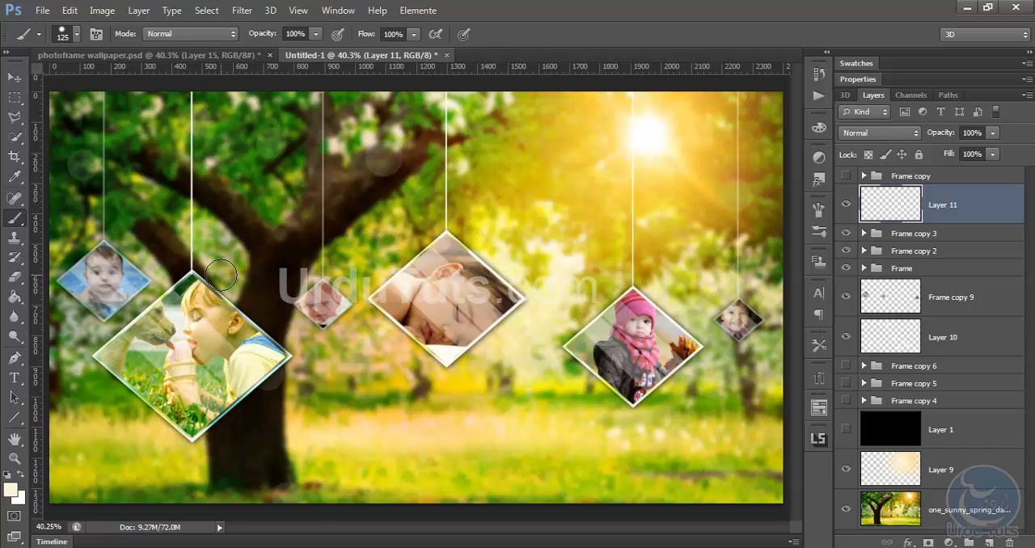
{"action": "key", "text": "bracketright"}
{"action": "key", "text": "bracketright"}
{"action": "key", "text": "bracketright"}
{"action": "key", "text": "bracketright"}
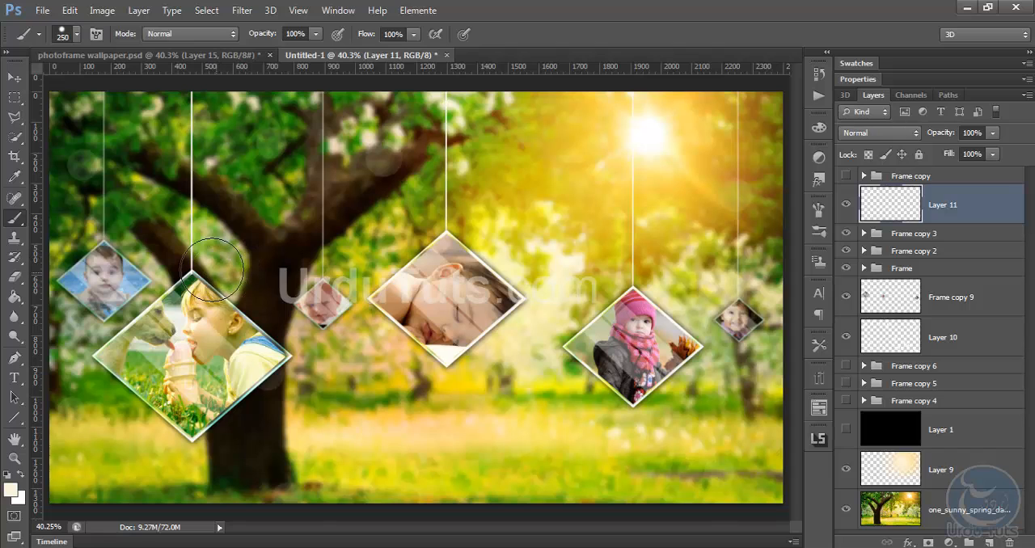
{"action": "left_click", "coordinate": [107, 257]}
{"action": "left_click", "coordinate": [272, 353]}
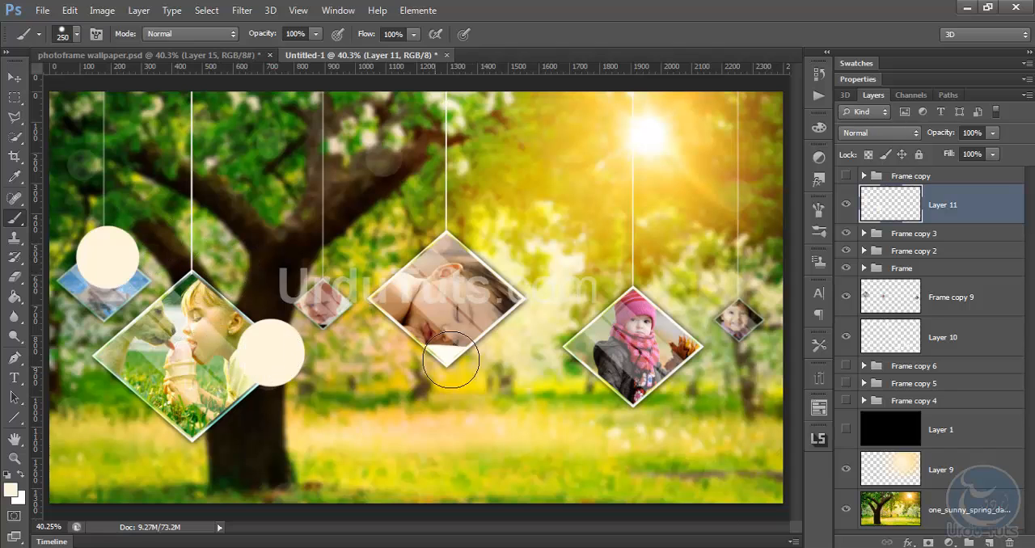
{"action": "left_click", "coordinate": [509, 248]}
{"action": "left_click", "coordinate": [488, 343]}
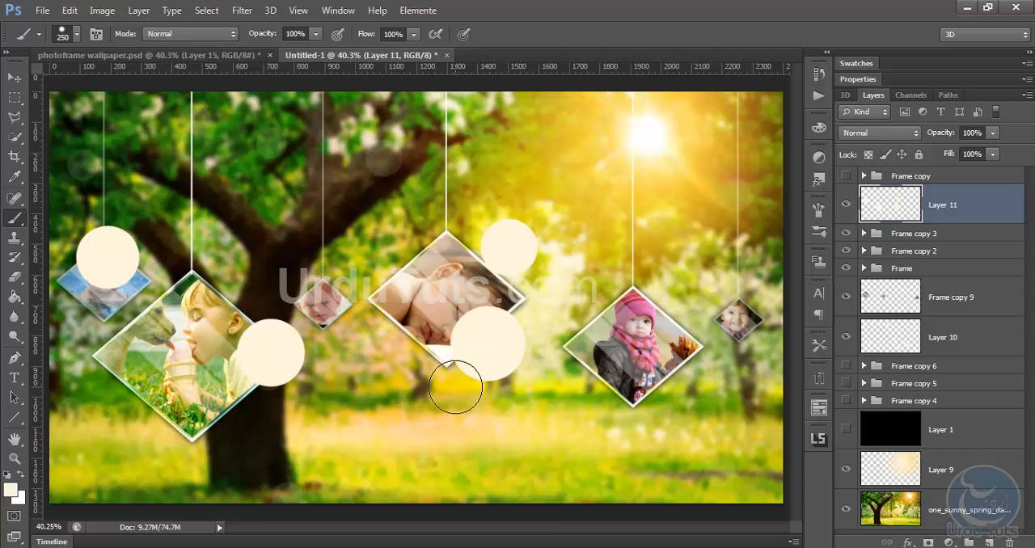
{"action": "left_click", "coordinate": [717, 290]}
{"action": "key", "text": "ctrl+alt+z"}
{"action": "key", "text": "ctrl+alt+z"}
{"action": "key", "text": "ctrl+alt+z"}
{"action": "key", "text": "ctrl+alt+z"}
{"action": "key", "text": "ctrl+alt+z"}
Dab pale cream dots with a 100 px brush across the photo frames, tree branches, sky and grass on Layer 11
{"action": "key", "text": "bracketleft"}
{"action": "key", "text": "bracketleft"}
{"action": "key", "text": "bracketleft"}
{"action": "key", "text": "bracketleft"}
{"action": "key", "text": "bracketleft"}
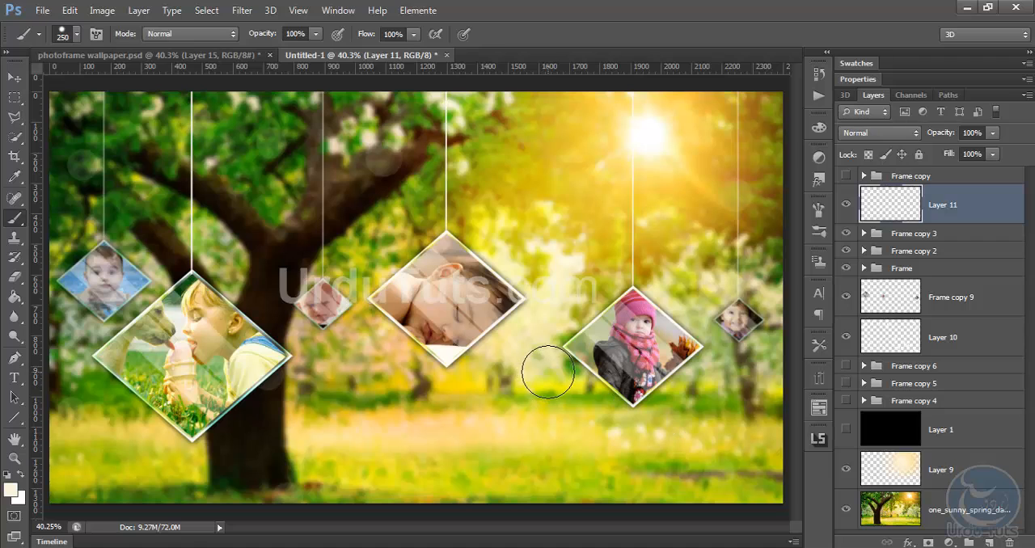
{"action": "left_click", "coordinate": [86, 252]}
{"action": "left_click", "coordinate": [200, 283]}
{"action": "left_click", "coordinate": [319, 334]}
{"action": "left_click", "coordinate": [444, 320]}
{"action": "left_click", "coordinate": [618, 262]}
{"action": "left_click", "coordinate": [732, 336]}
{"action": "left_click", "coordinate": [645, 464]}
{"action": "left_click", "coordinate": [449, 404]}
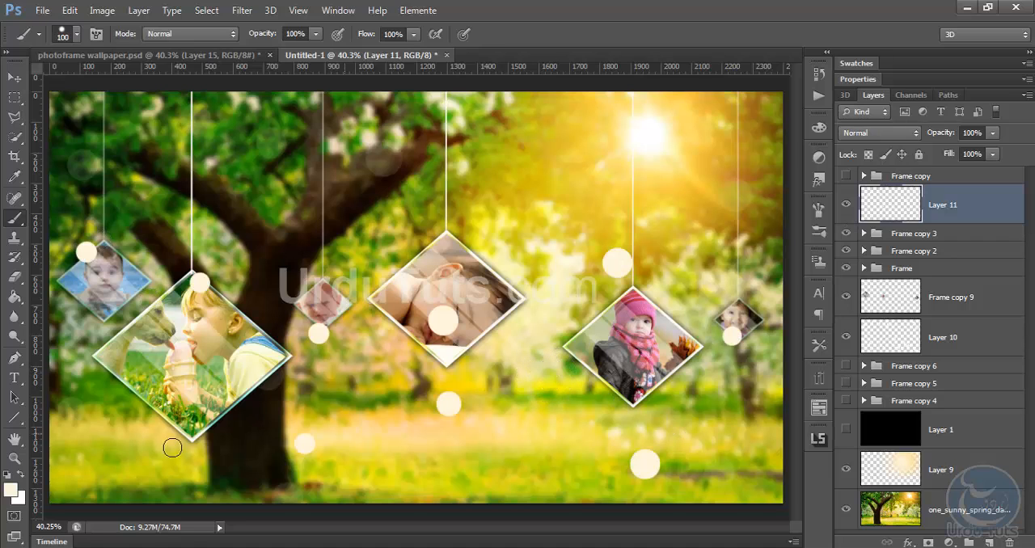
{"action": "left_click", "coordinate": [180, 416]}
{"action": "left_click", "coordinate": [178, 145]}
{"action": "left_click", "coordinate": [300, 154]}
{"action": "left_click", "coordinate": [479, 123]}
{"action": "left_click", "coordinate": [663, 174]}
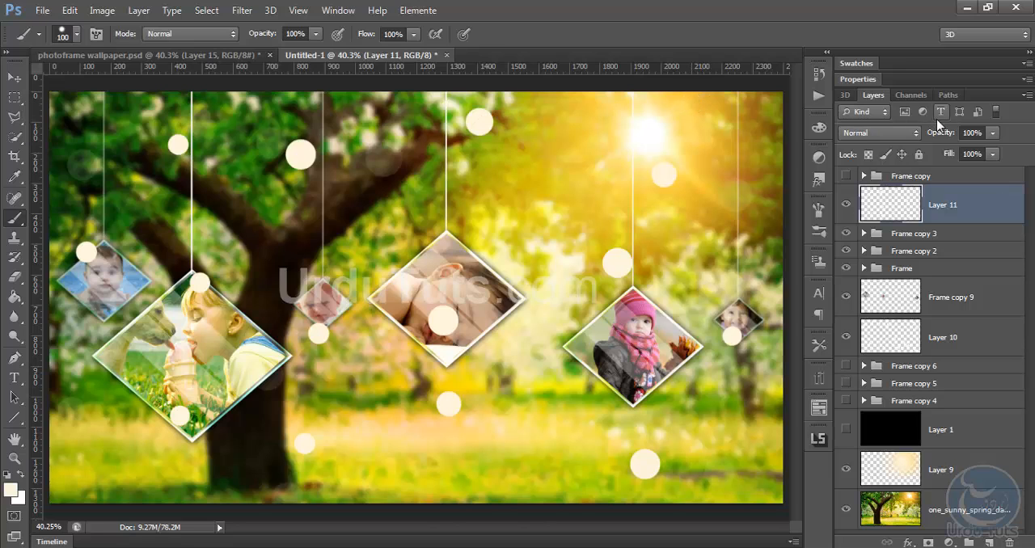
Set Layer 11's opacity to 53% and Layer 10's opacity to 15%
{"action": "left_click_drag", "start_coordinate": [941, 134], "coordinate": [902, 141]}
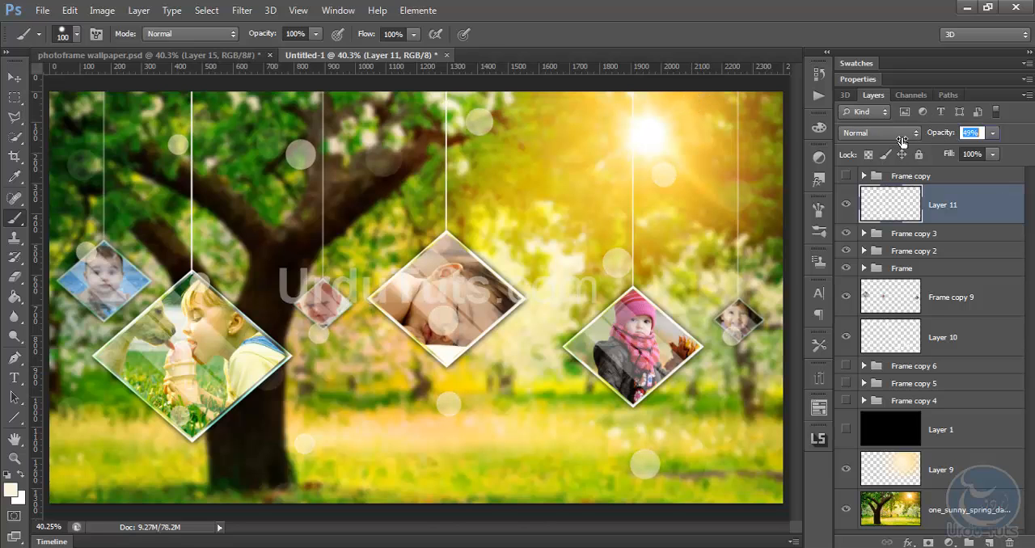
{"action": "left_click", "coordinate": [938, 339]}
{"action": "left_click_drag", "start_coordinate": [940, 134], "coordinate": [931, 135]}
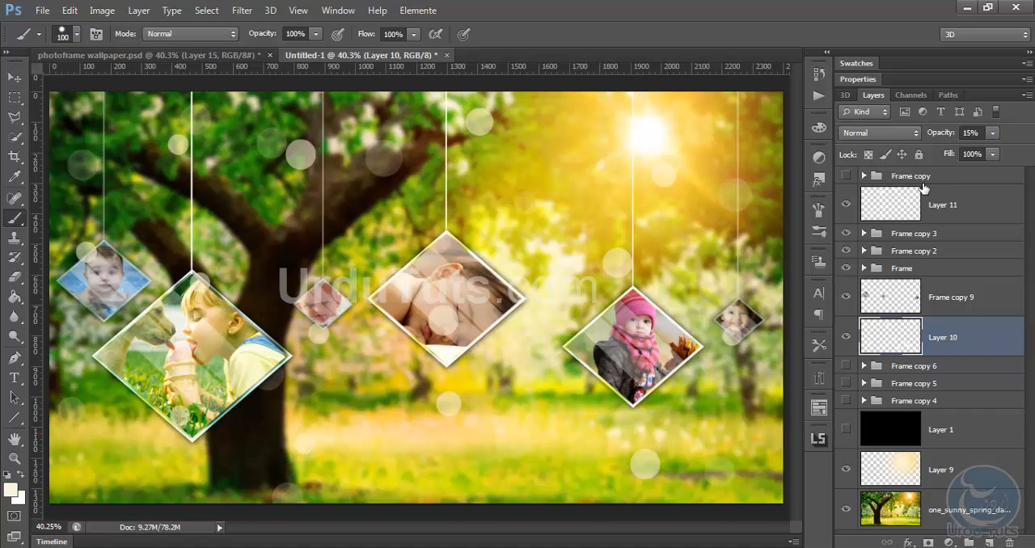
Check the caption in the photoframe wallpaper document and add the text "Lovely Family" above Layer 11 in the new wallpaper
{"action": "left_click", "coordinate": [935, 207]}
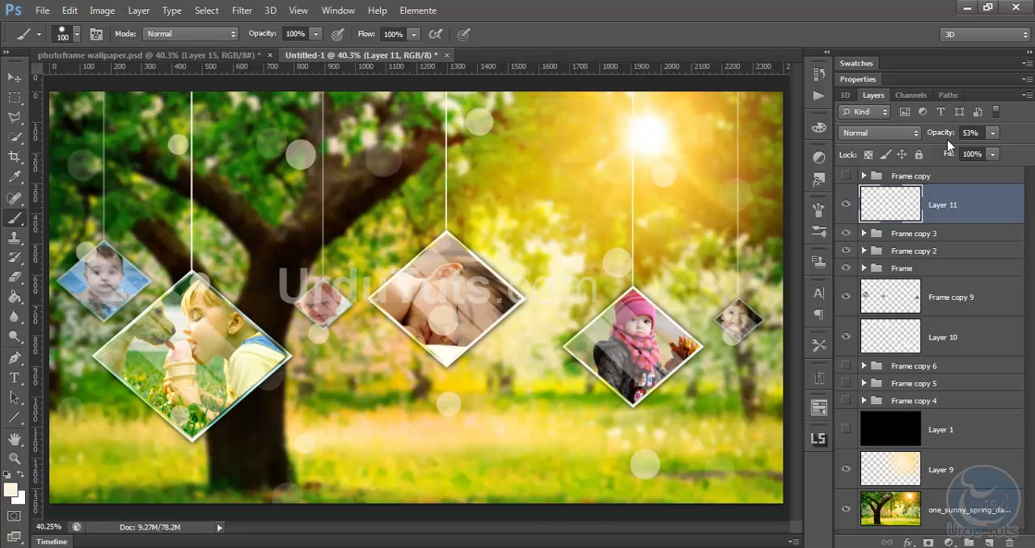
{"action": "key", "text": "t"}
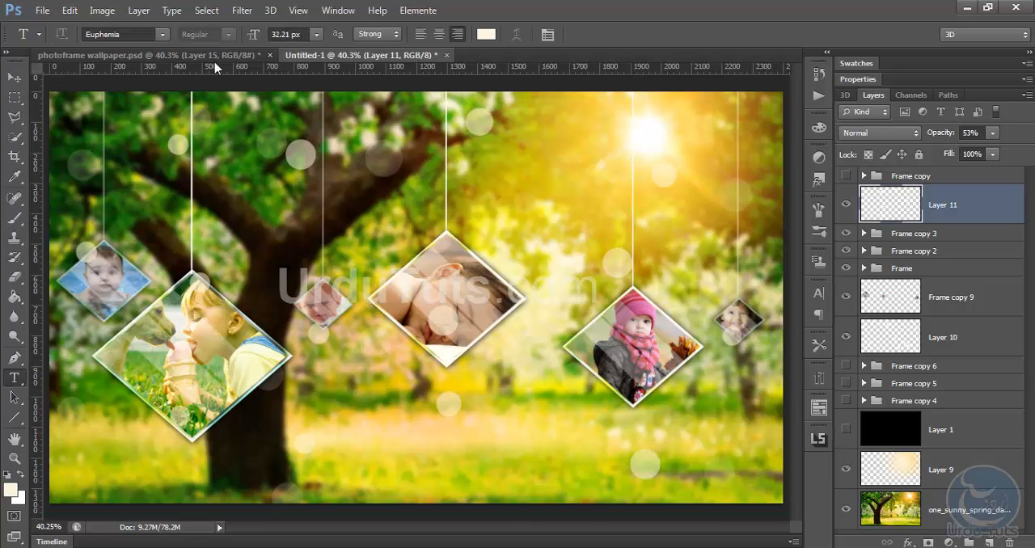
{"action": "left_click", "coordinate": [121, 55]}
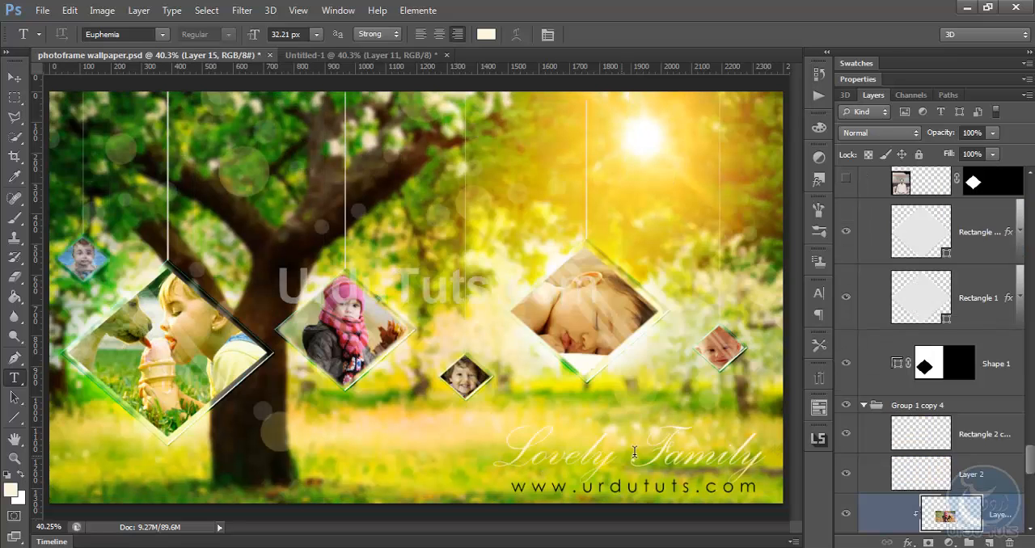
{"action": "left_click", "coordinate": [376, 55]}
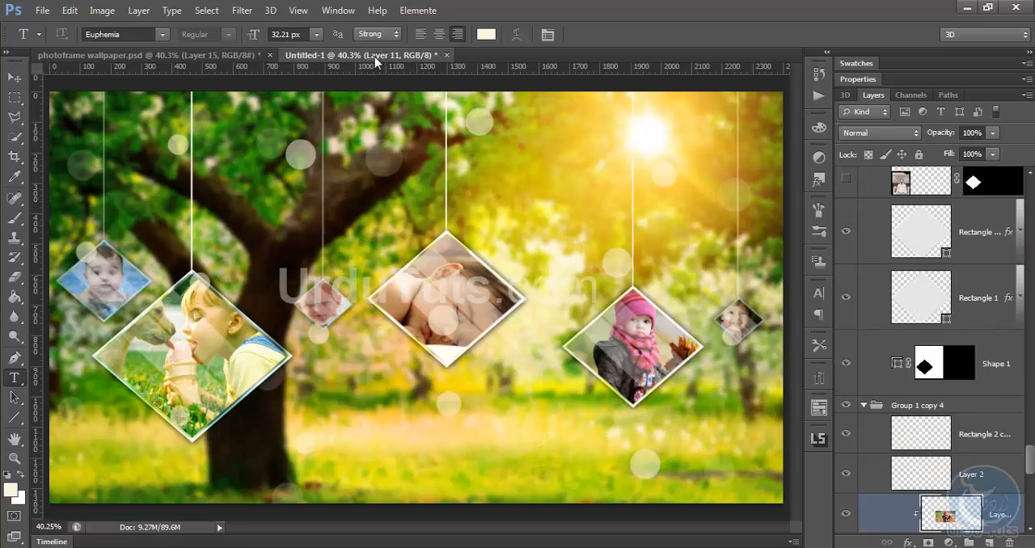
{"action": "left_click", "coordinate": [433, 436]}
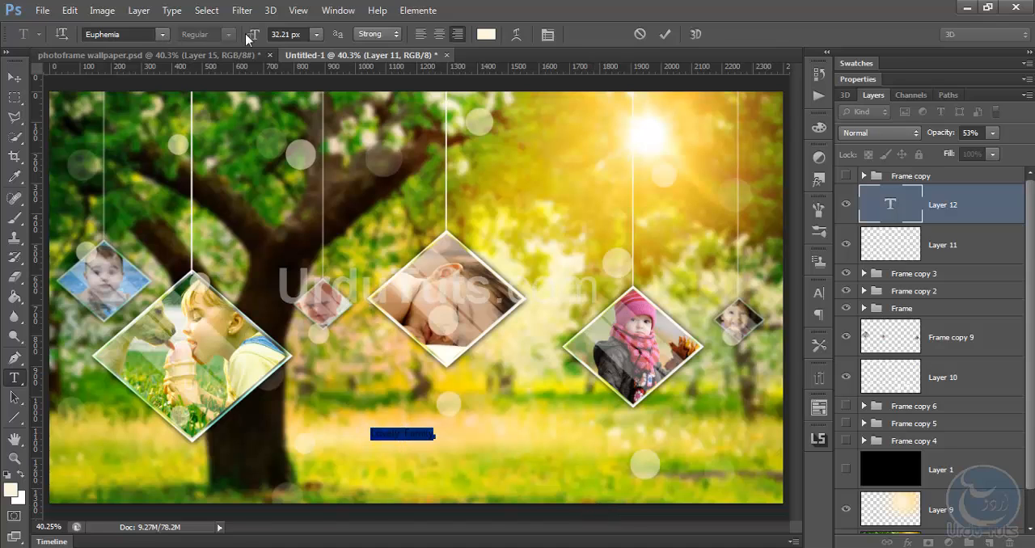
Set the "Lovely Family" text in the Kunstler Script font at 155.21 px
{"action": "left_click_drag", "start_coordinate": [245, 33], "coordinate": [285, 33]}
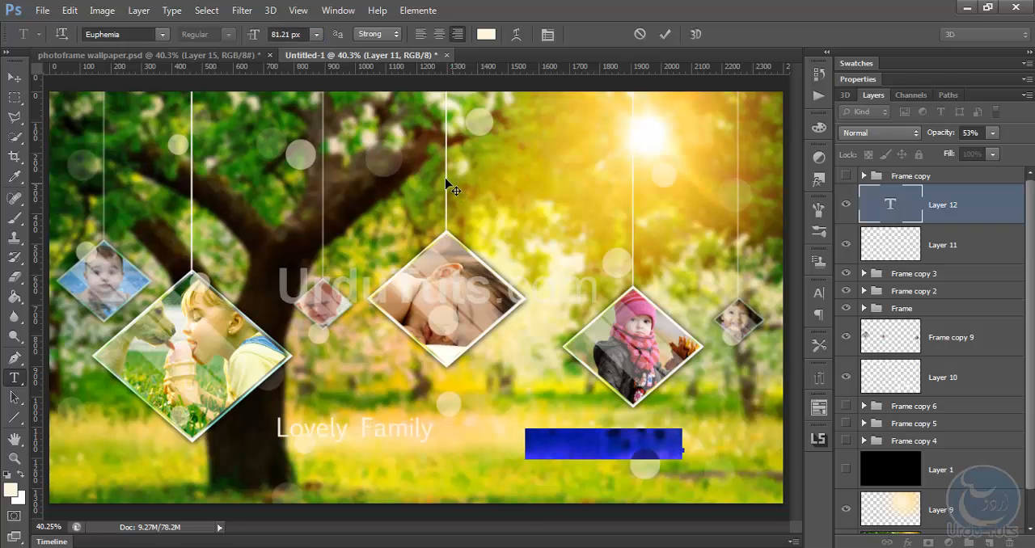
{"action": "left_click", "coordinate": [163, 34]}
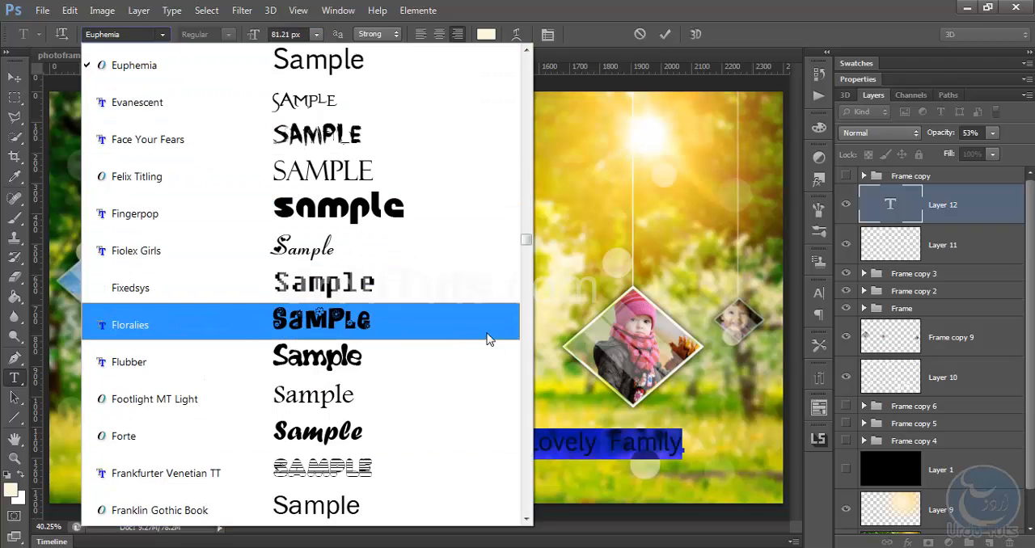
{"action": "left_click_drag", "start_coordinate": [527, 239], "coordinate": [526, 299]}
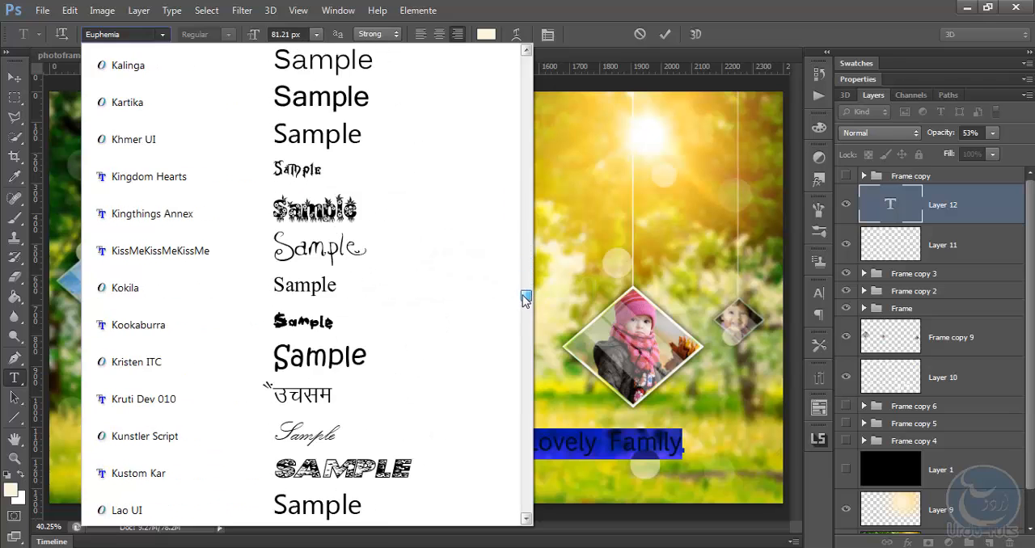
{"action": "left_click", "coordinate": [375, 431]}
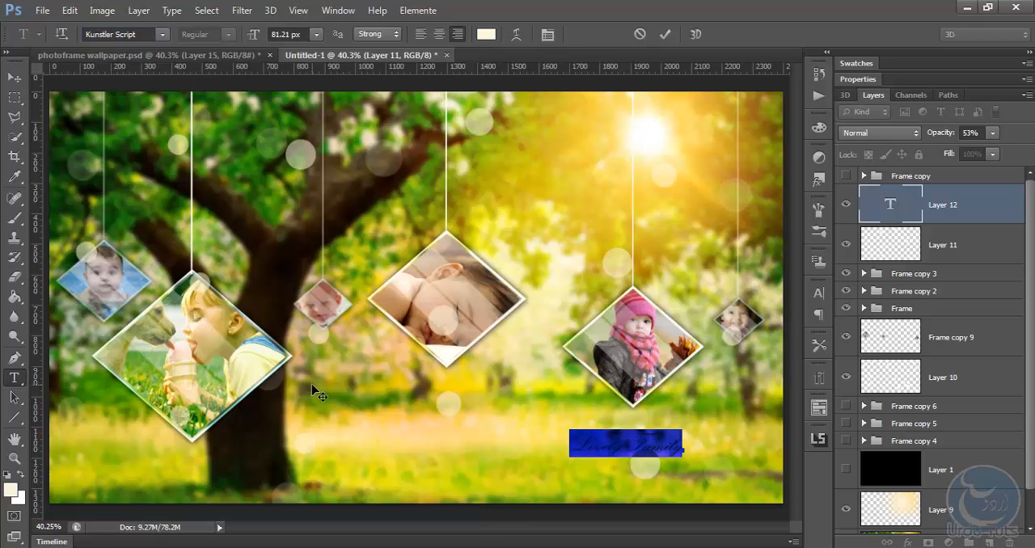
{"action": "left_click_drag", "start_coordinate": [252, 43], "coordinate": [312, 39]}
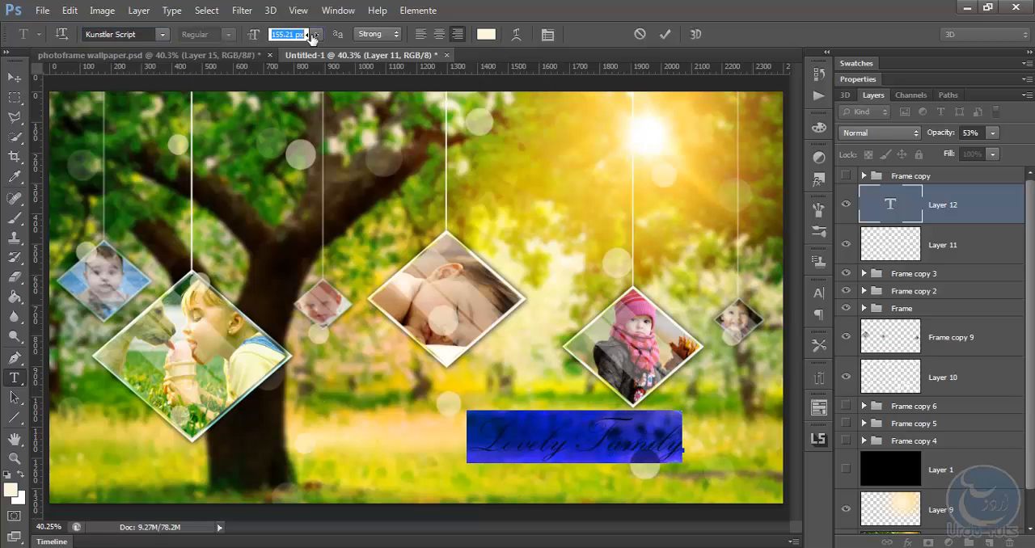
Commit the "Lovely Family" text and place it in the lower-right corner of the image
{"action": "left_click", "coordinate": [12, 78]}
{"action": "left_click_drag", "start_coordinate": [533, 413], "coordinate": [612, 444]}
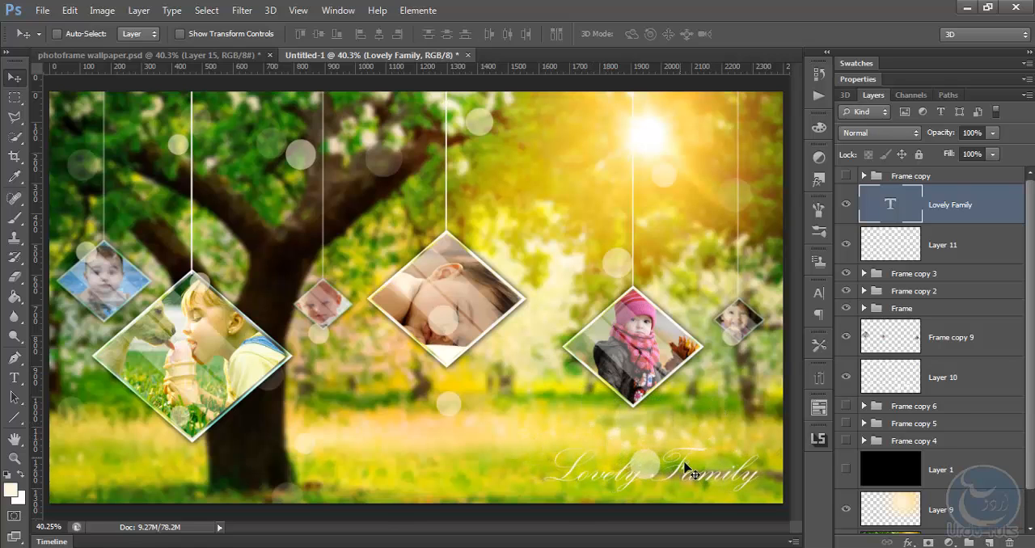
{"action": "left_click_drag", "start_coordinate": [695, 475], "coordinate": [694, 468]}
{"action": "key", "text": "t"}
{"action": "left_click", "coordinate": [399, 457]}
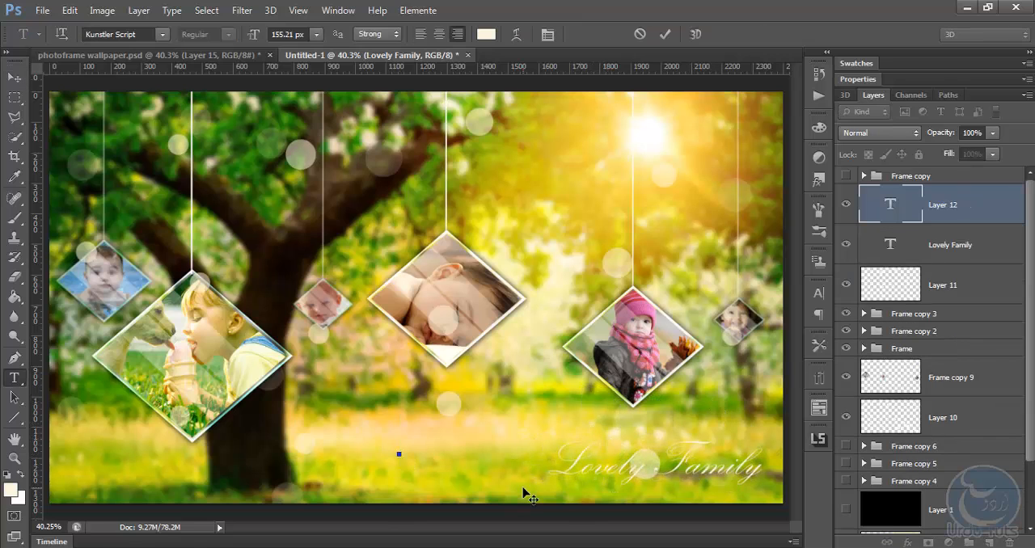
{"action": "type", "text": "www.urdututs.com"}
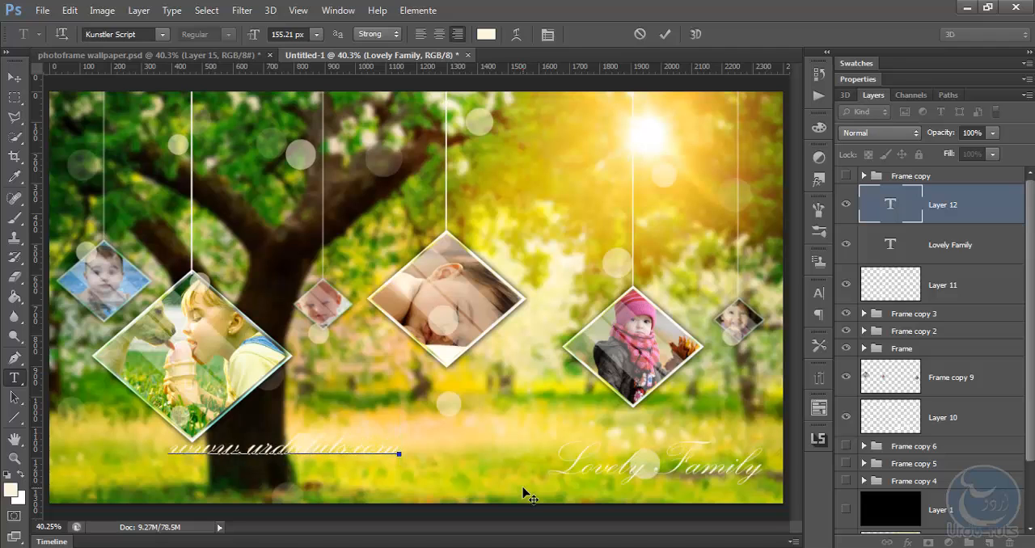
{"action": "key", "text": "ctrl+a"}
{"action": "left_click", "coordinate": [162, 34]}
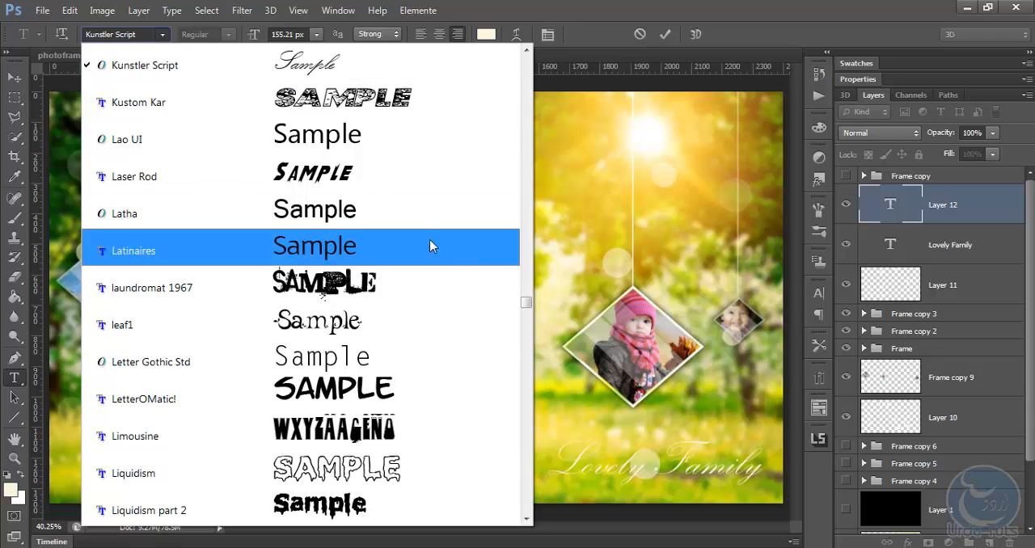
{"action": "left_click", "coordinate": [430, 139]}
Change the web address text colour to dark grey #282828
{"action": "left_click", "coordinate": [487, 35]}
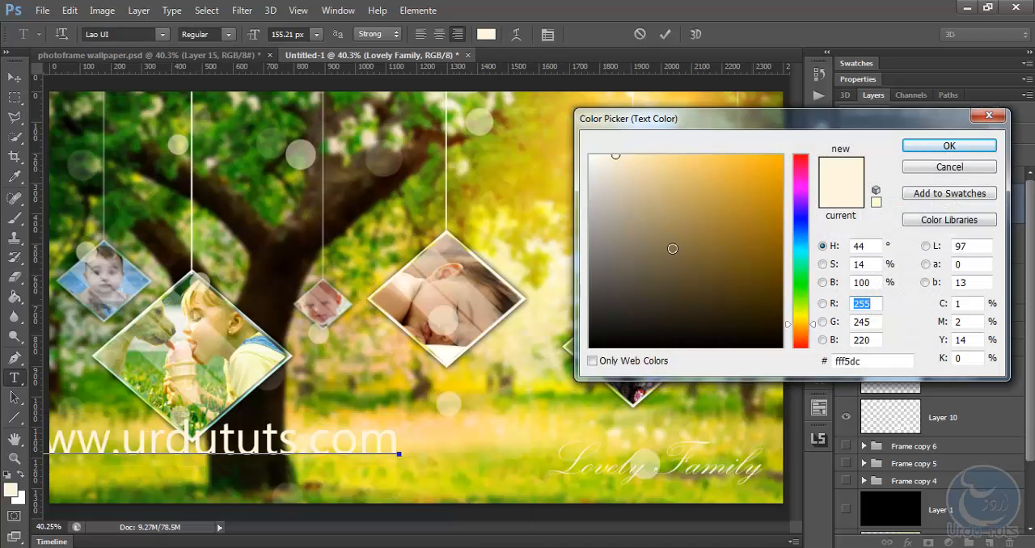
{"action": "left_click_drag", "start_coordinate": [672, 248], "coordinate": [589, 154]}
{"action": "left_click", "coordinate": [530, 215]}
{"action": "mouse_move", "coordinate": [651, 215]}
{"action": "left_mouse_down"}
{"action": "mouse_move", "coordinate": [517, 282]}
{"action": "mouse_move", "coordinate": [610, 277]}
{"action": "mouse_move", "coordinate": [587, 281]}
{"action": "left_mouse_up"}
{"action": "left_click", "coordinate": [428, 508]}
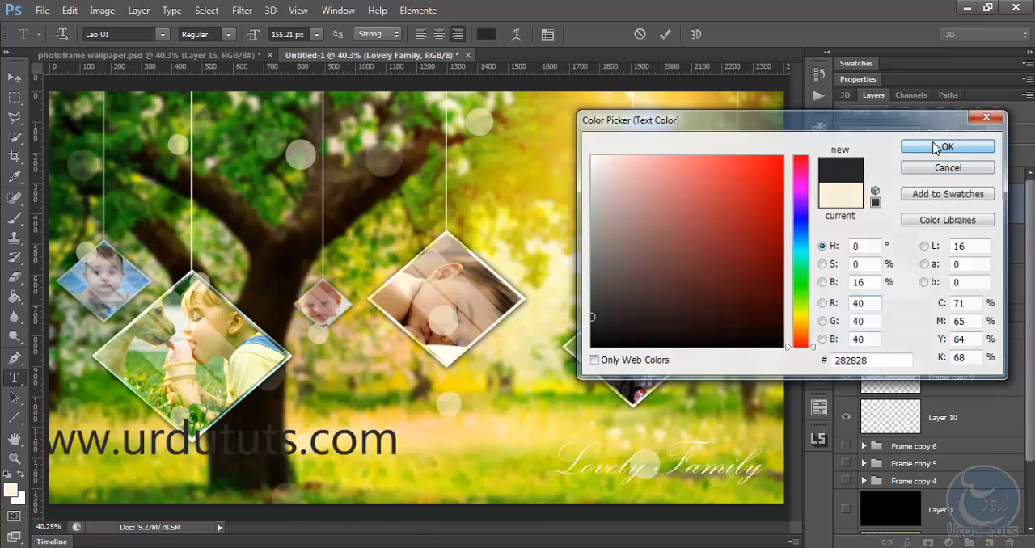
{"action": "left_click", "coordinate": [950, 146]}
Reduce the web address text to 34.21 px and move it directly beneath the "Lovely Family" caption
{"action": "left_click_drag", "start_coordinate": [257, 35], "coordinate": [162, 57]}
{"action": "left_click_drag", "start_coordinate": [355, 269], "coordinate": [599, 306]}
{"action": "left_click_drag", "start_coordinate": [250, 39], "coordinate": [254, 37]}
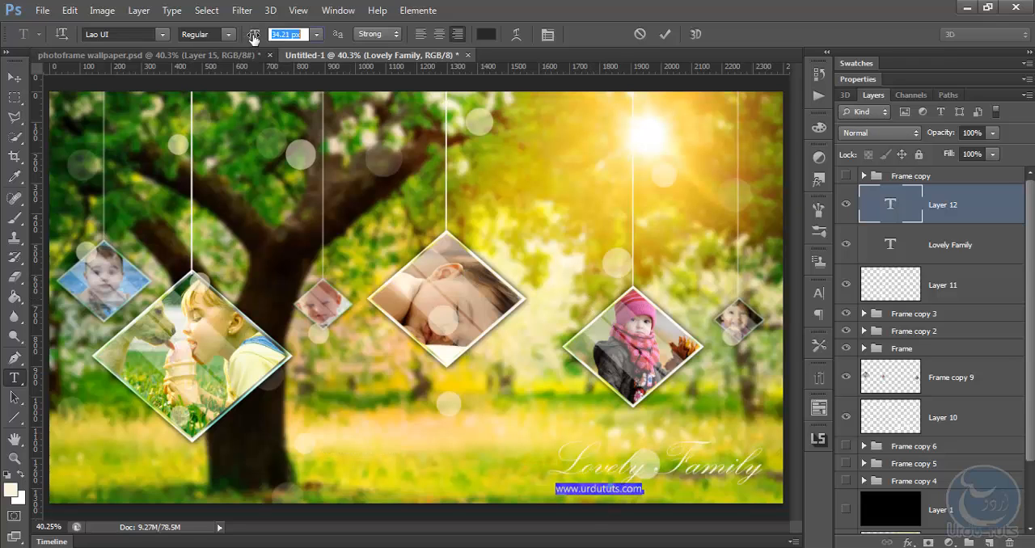
Widen the web address's letter tracking to roughly the caption's width, align it beneath "Lovely Family" and commit the text
{"action": "left_click", "coordinate": [547, 34]}
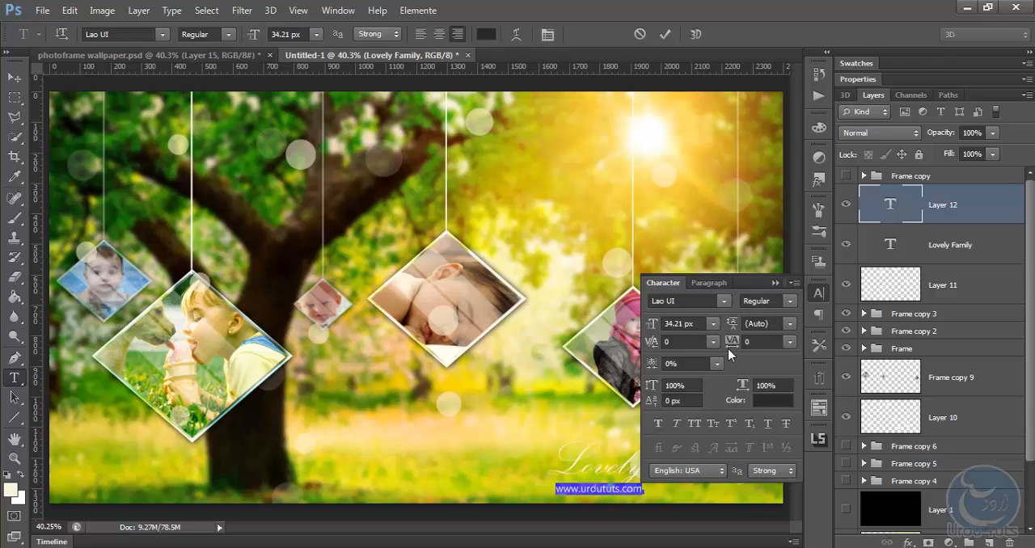
{"action": "left_click_drag", "start_coordinate": [732, 343], "coordinate": [762, 344]}
{"action": "left_click", "coordinate": [775, 283]}
{"action": "left_click_drag", "start_coordinate": [579, 259], "coordinate": [692, 262]}
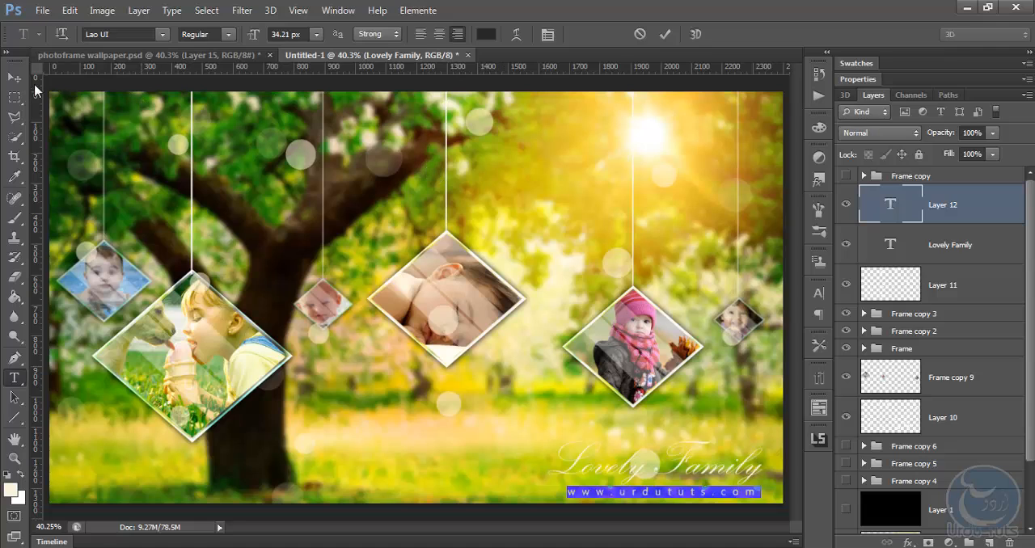
{"action": "left_click", "coordinate": [26, 84]}
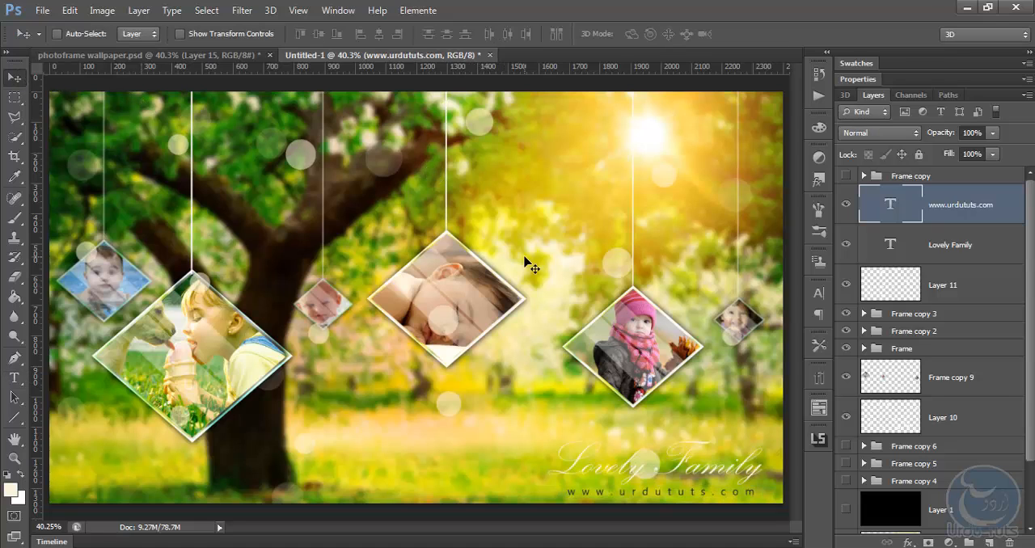